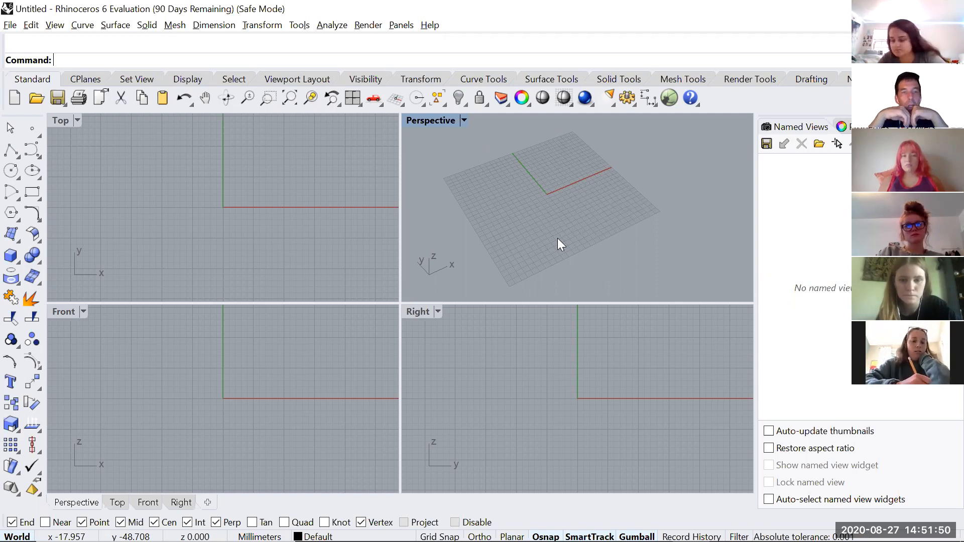
# - Activate the Top, Front, Right and Perspective viewports in turn to compare the four views
pyautogui.click(238, 178)
pyautogui.click(282, 371)
pyautogui.click(522, 403)
pyautogui.click(529, 273)
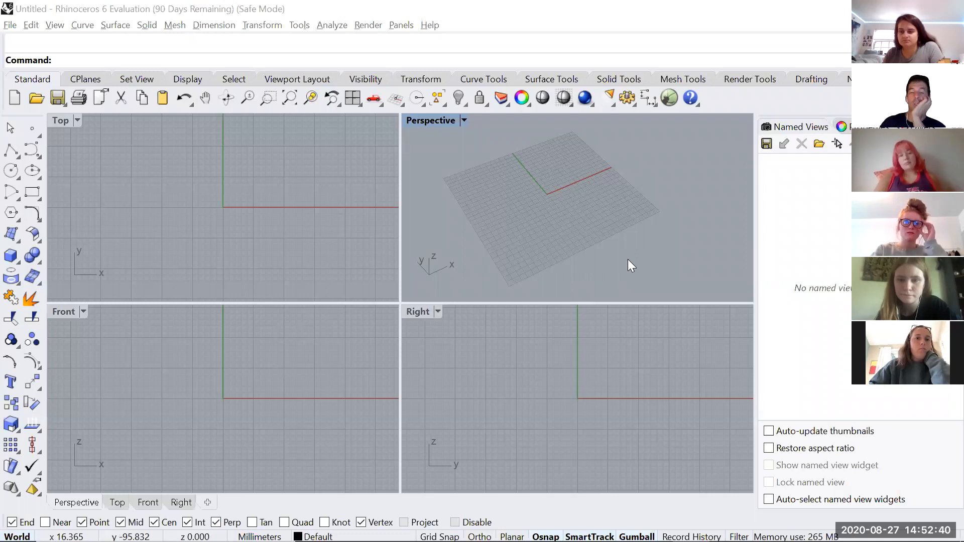
pyautogui.click(263, 231)
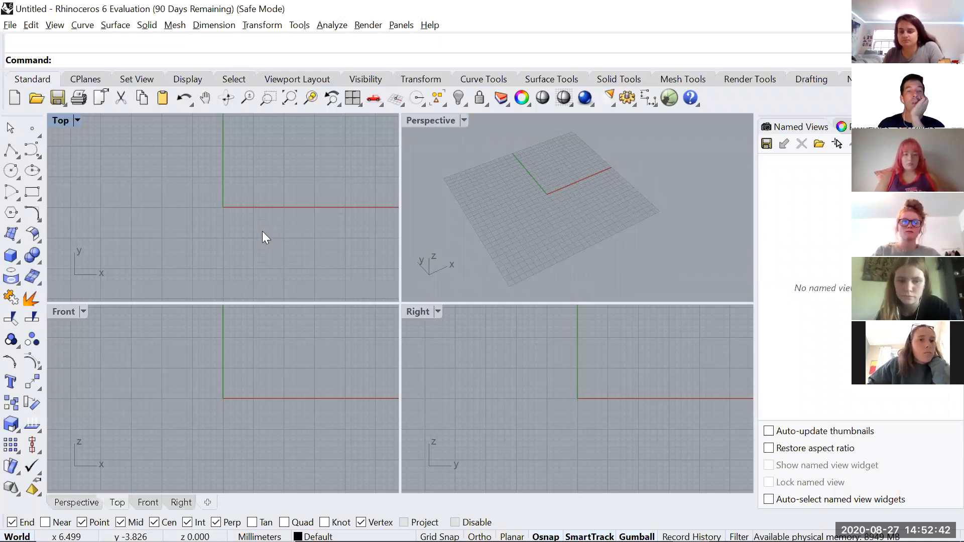
pyautogui.click(259, 350)
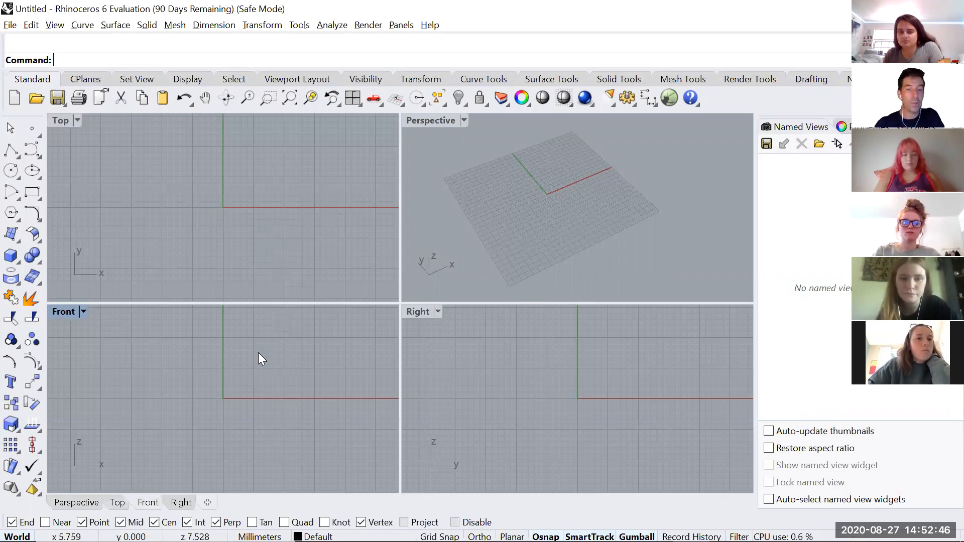
pyautogui.click(206, 215)
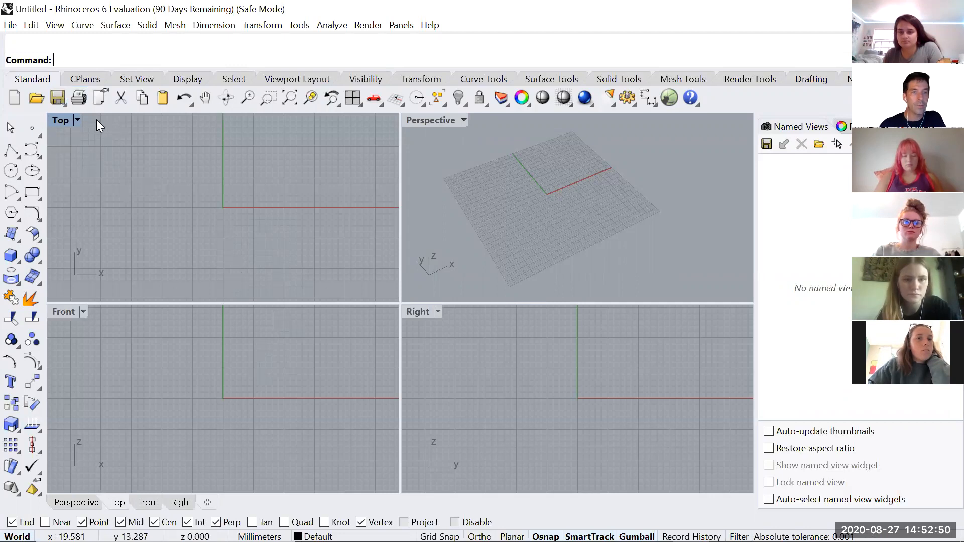
pyautogui.click(179, 351)
pyautogui.click(483, 369)
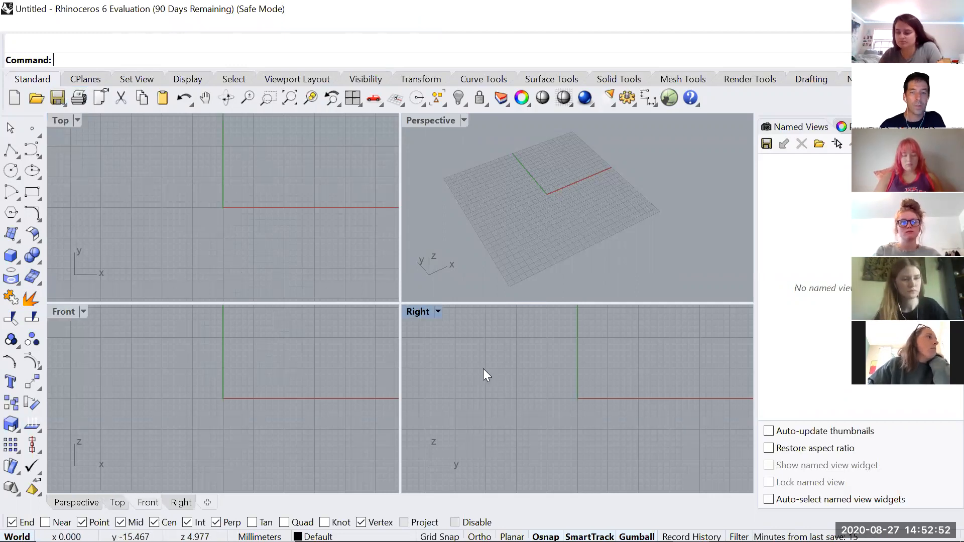
pyautogui.click(501, 230)
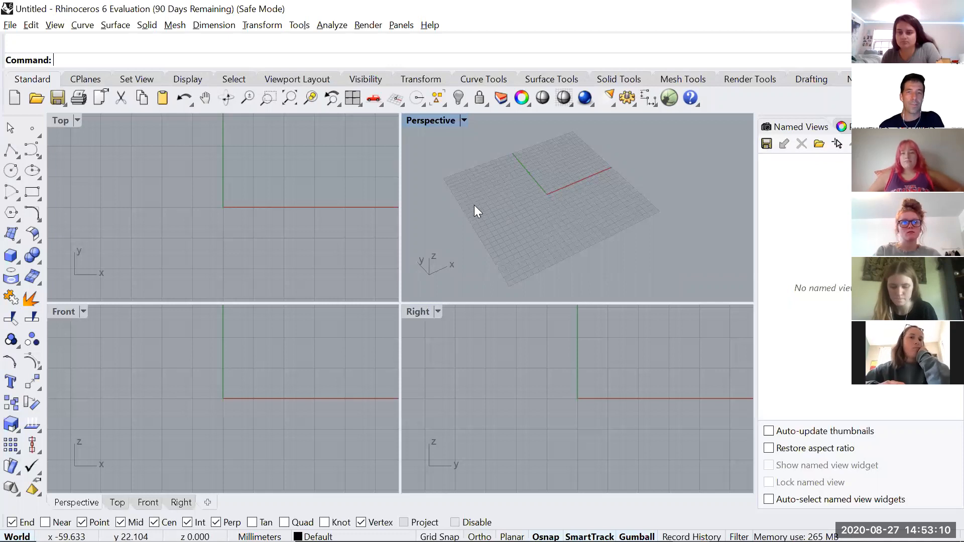
pyautogui.click(190, 240)
pyautogui.click(210, 367)
pyautogui.click(522, 388)
pyautogui.click(511, 234)
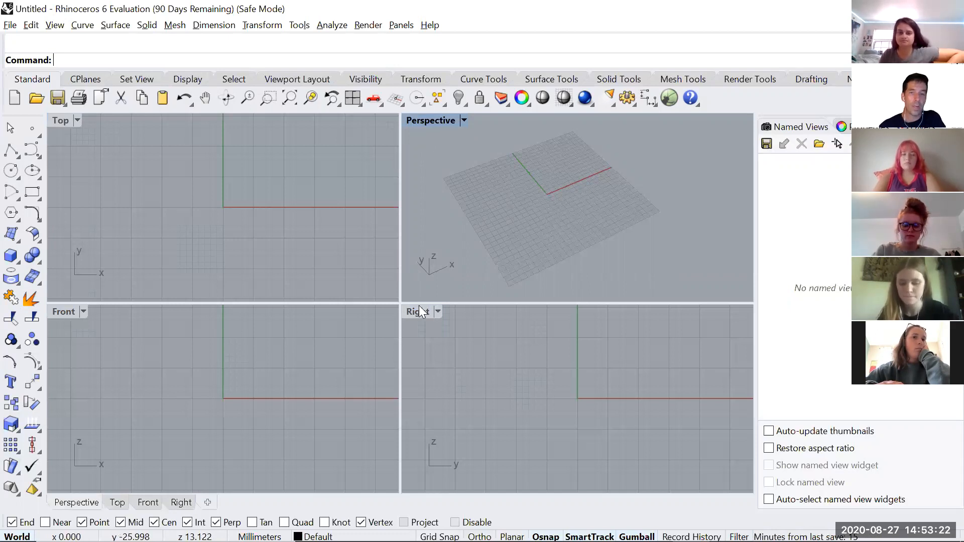
# - Maximize the Perspective, Top, Front and Right viewports one at a time, restoring the four-view layout after each
pyautogui.doubleClick(433, 120)
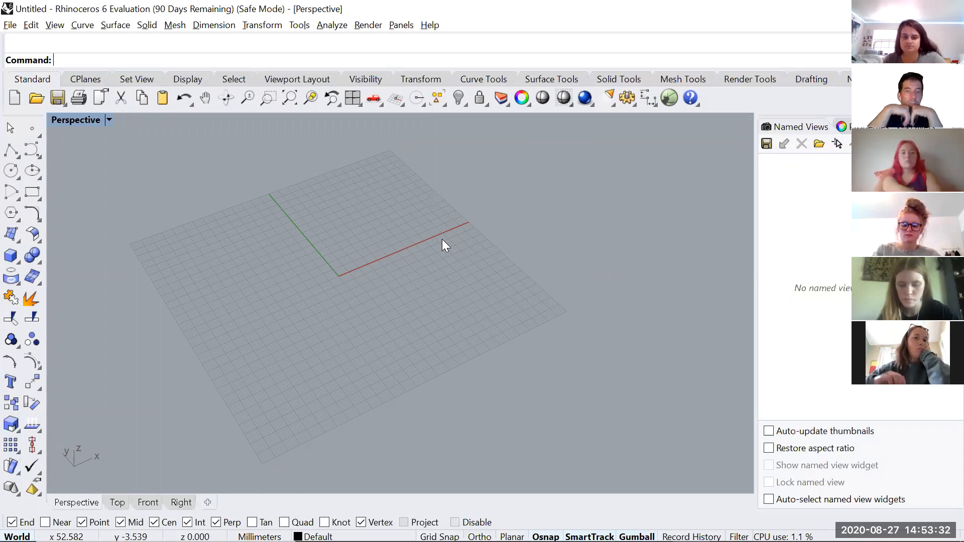
pyautogui.doubleClick(80, 121)
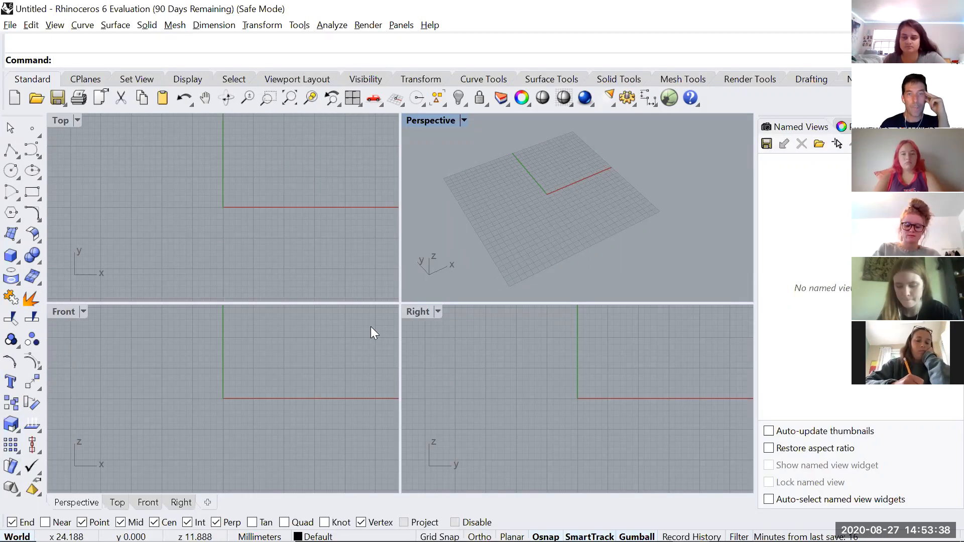
pyautogui.click(238, 211)
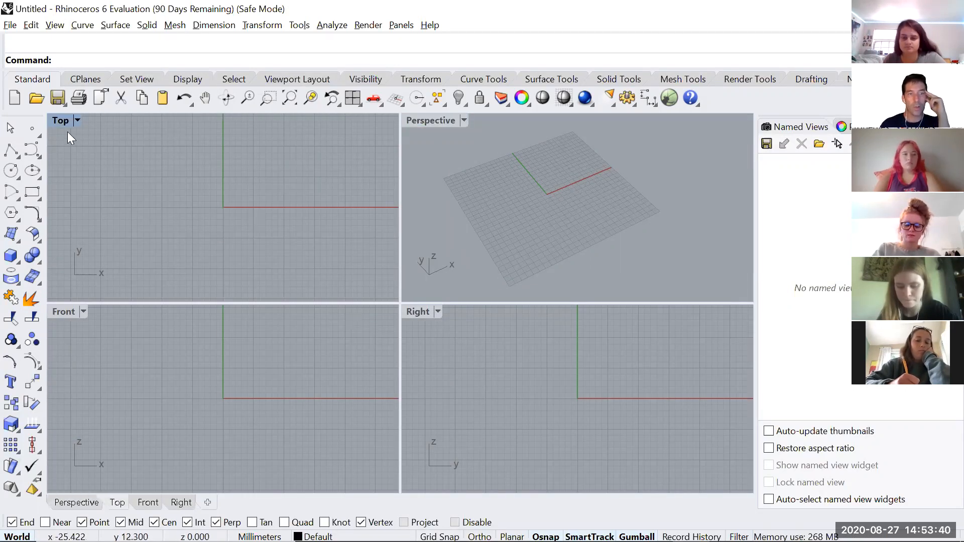
pyautogui.doubleClick(61, 121)
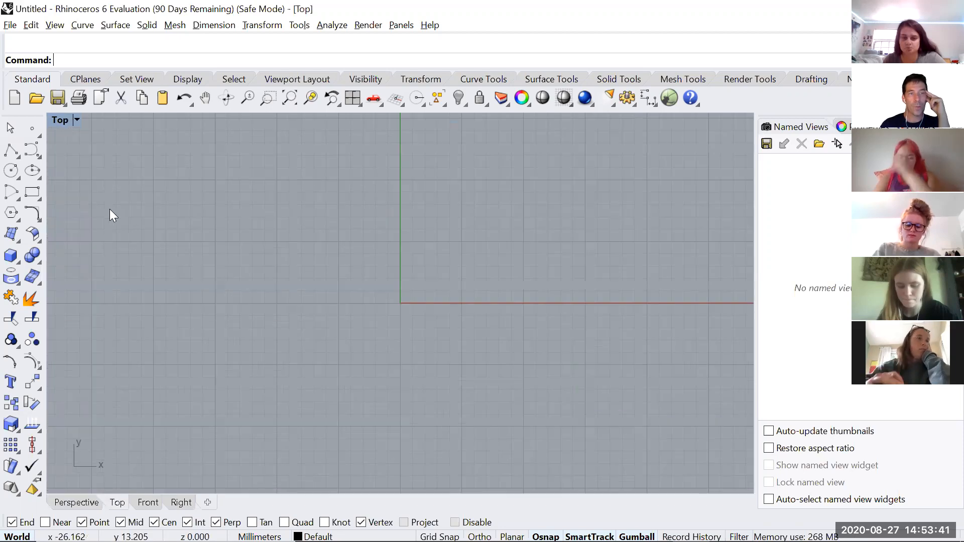
pyautogui.doubleClick(60, 121)
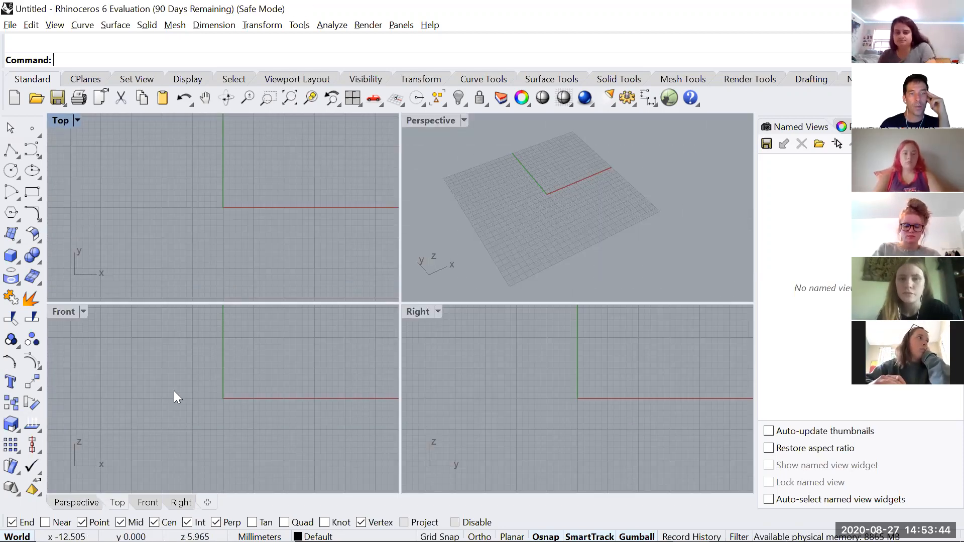
pyautogui.click(101, 342)
pyautogui.doubleClick(67, 311)
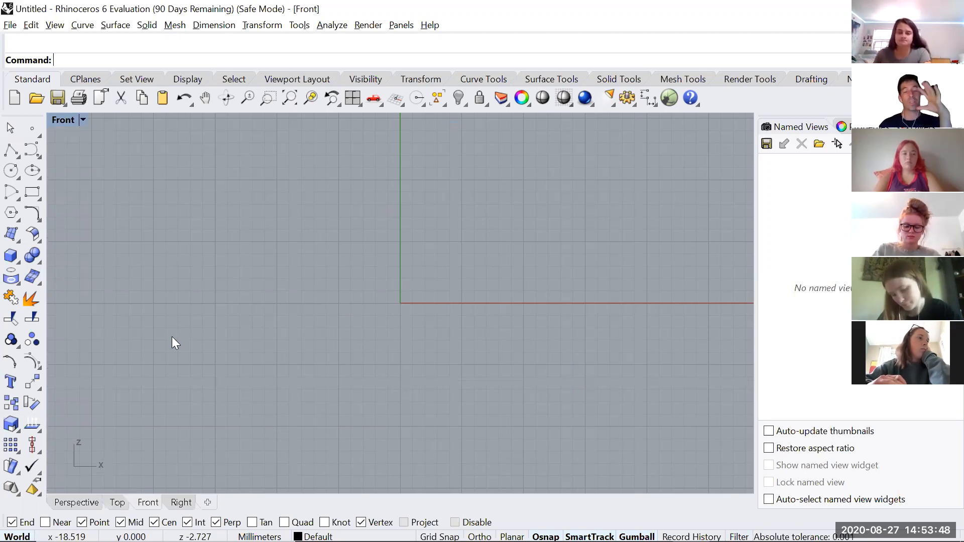
pyautogui.doubleClick(68, 121)
pyautogui.doubleClick(64, 119)
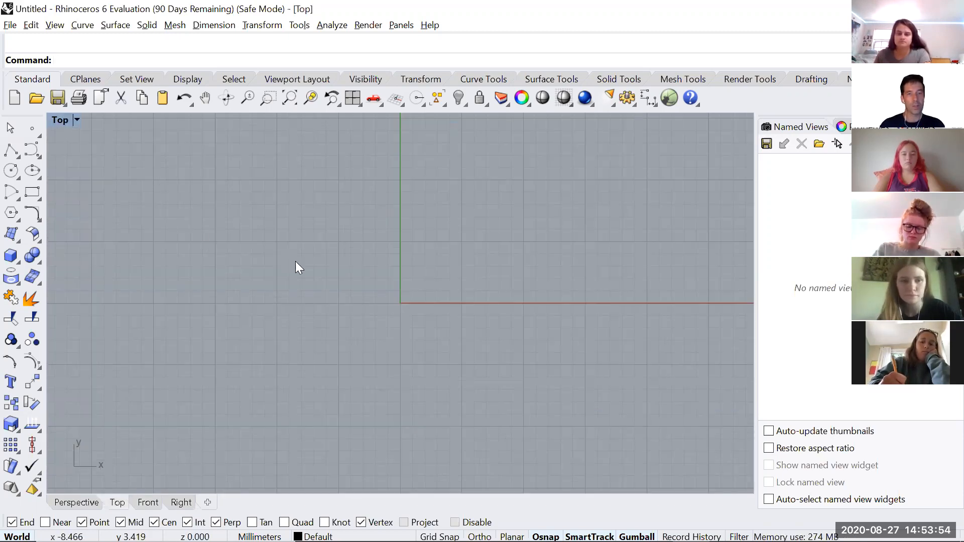
pyautogui.doubleClick(58, 119)
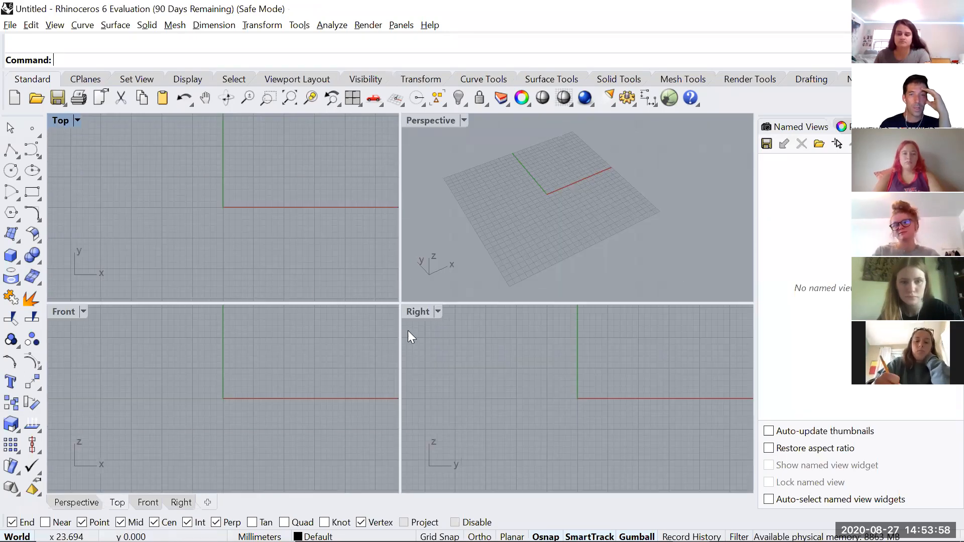
pyautogui.doubleClick(417, 310)
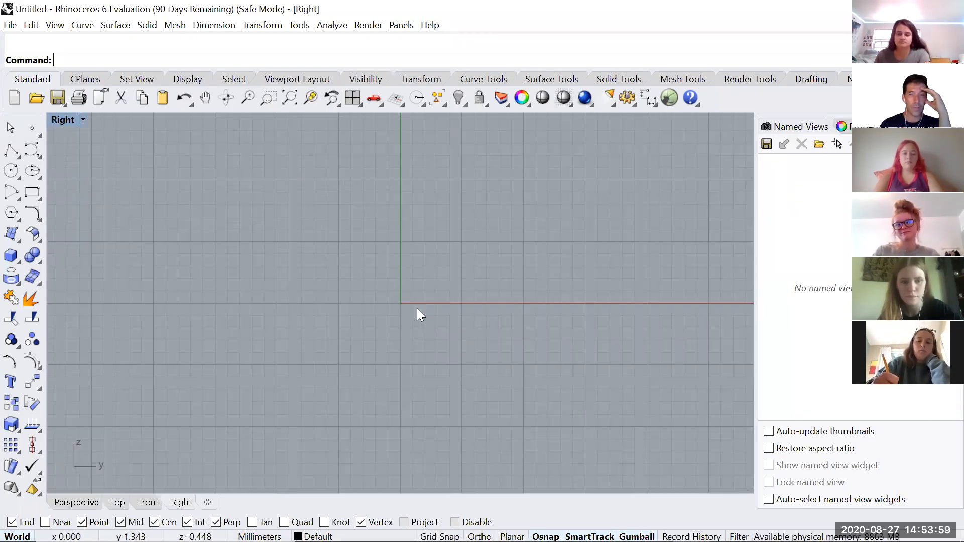
pyautogui.doubleClick(63, 119)
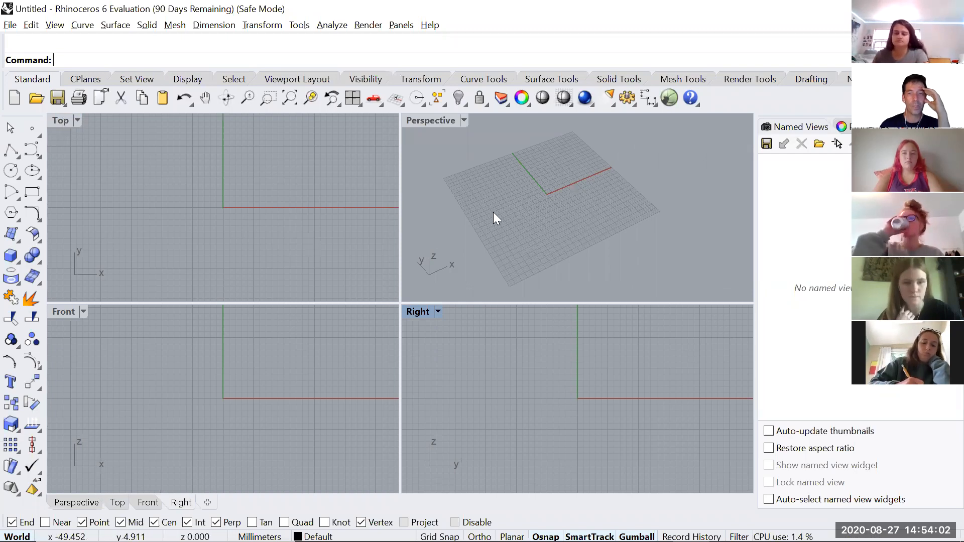
# - Maximize the Perspective viewport, orbit it, and view Top, Front and Right at full size before returning to Perspective
pyautogui.doubleClick(435, 120)
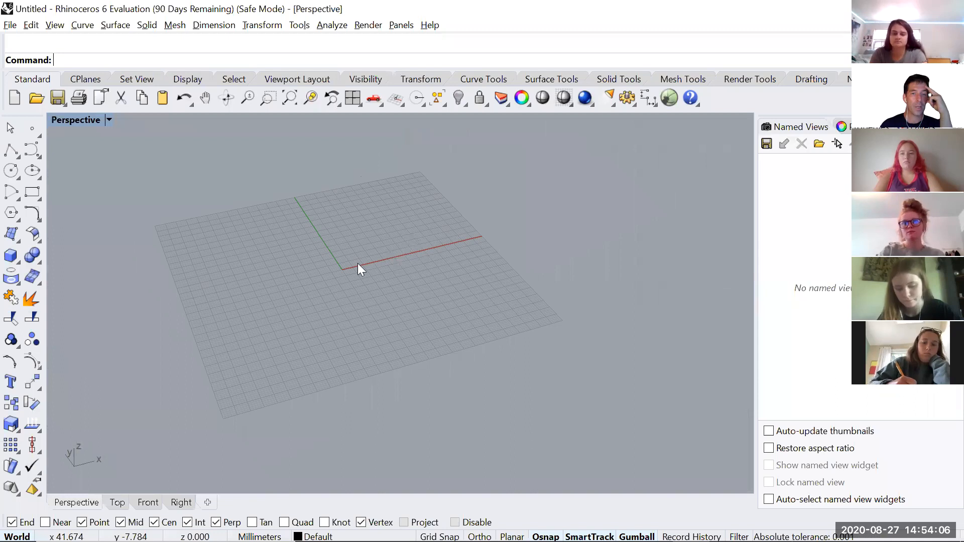
pyautogui.moveTo(349, 243); pyautogui.dragTo(381, 290, button='right')
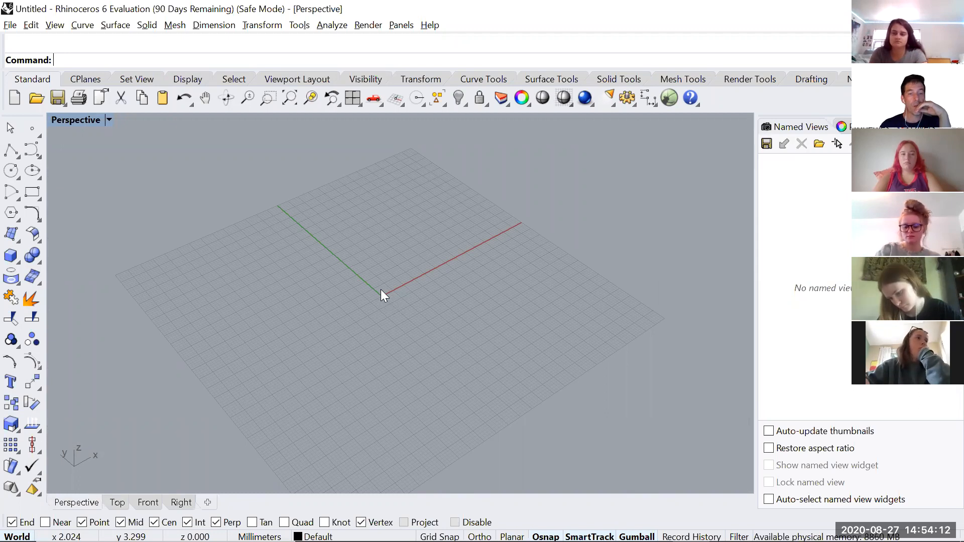
pyautogui.click(117, 503)
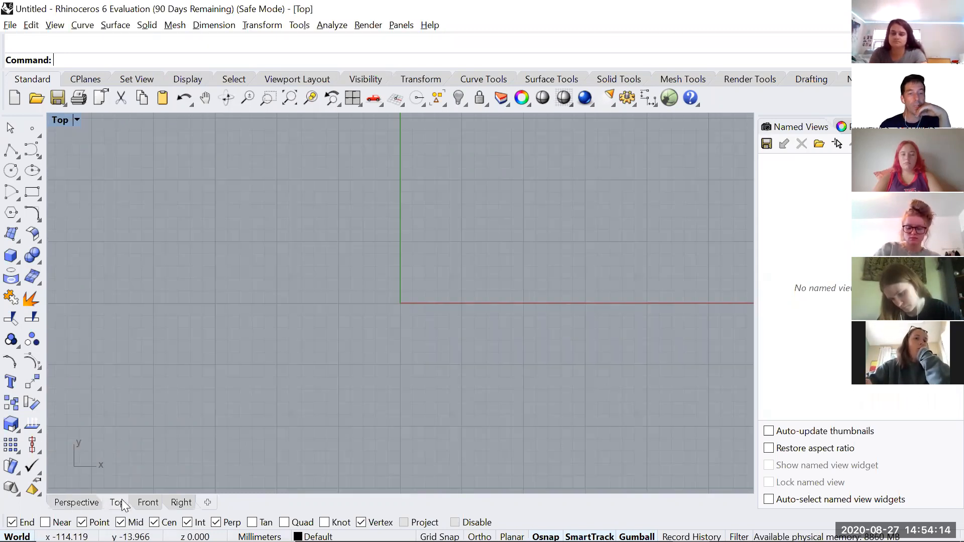
pyautogui.click(147, 503)
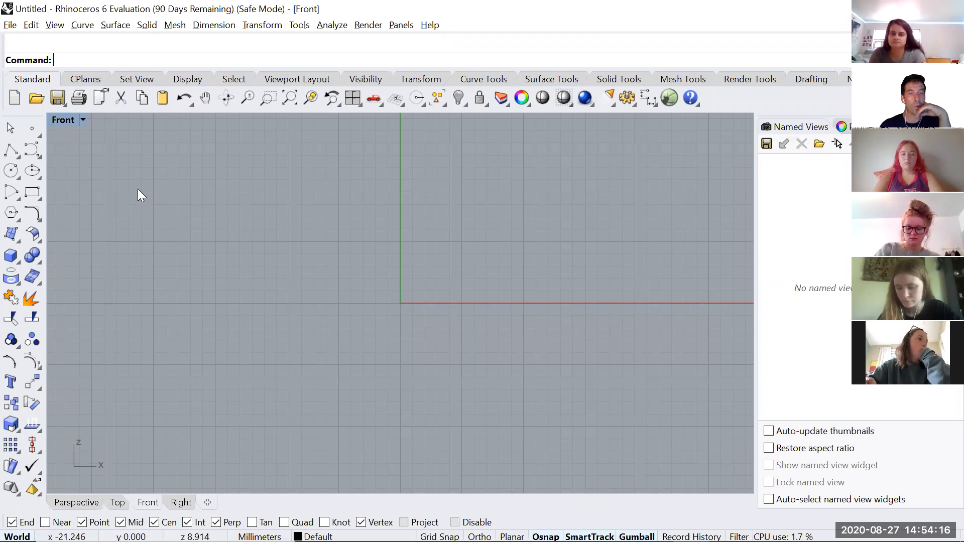
pyautogui.click(117, 502)
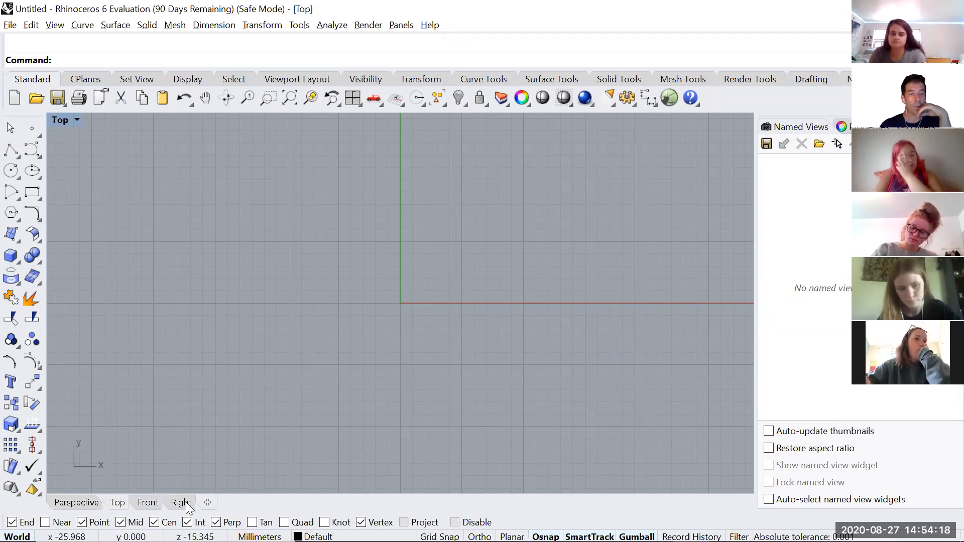
pyautogui.click(184, 503)
pyautogui.click(77, 503)
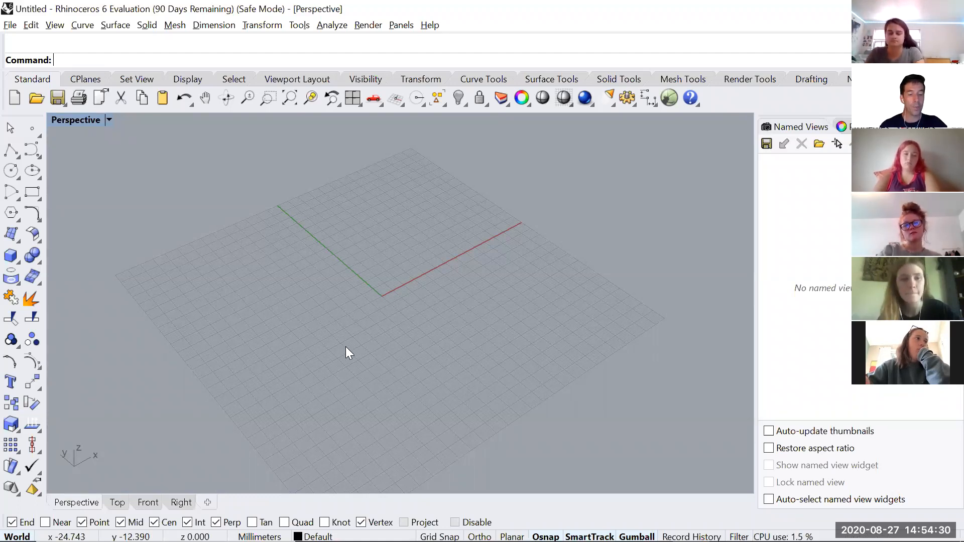
# - Cycle through the full-size Top, Front and Right views back to Perspective
pyautogui.doubleClick(78, 120)
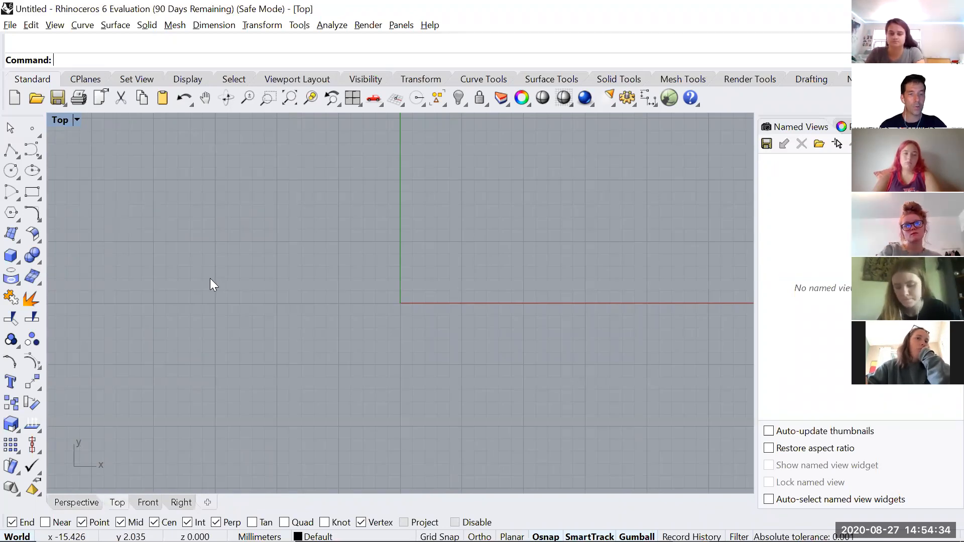
pyautogui.hotkey('ctrl', 'Tab')
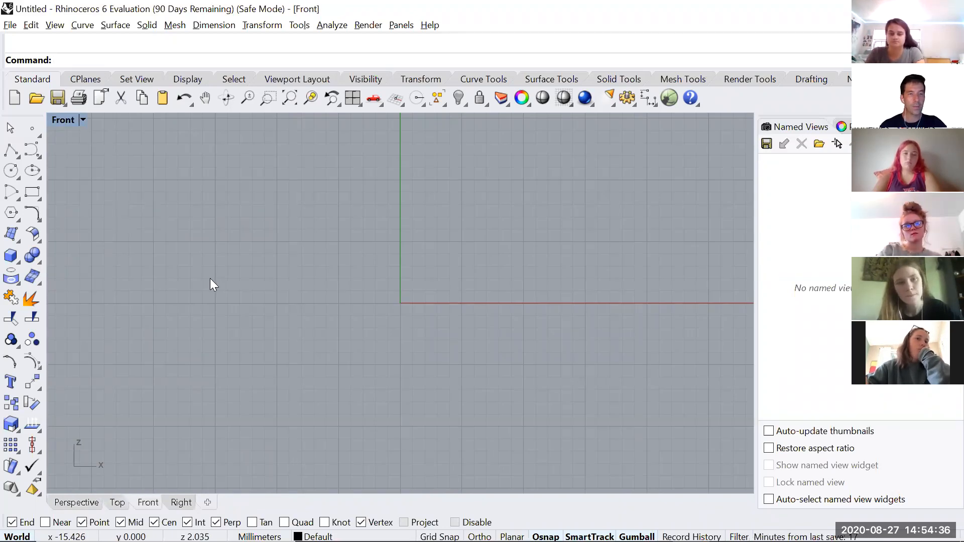
pyautogui.hotkey('ctrl', 'Tab')
pyautogui.hotkey('ctrl', 'Tab')
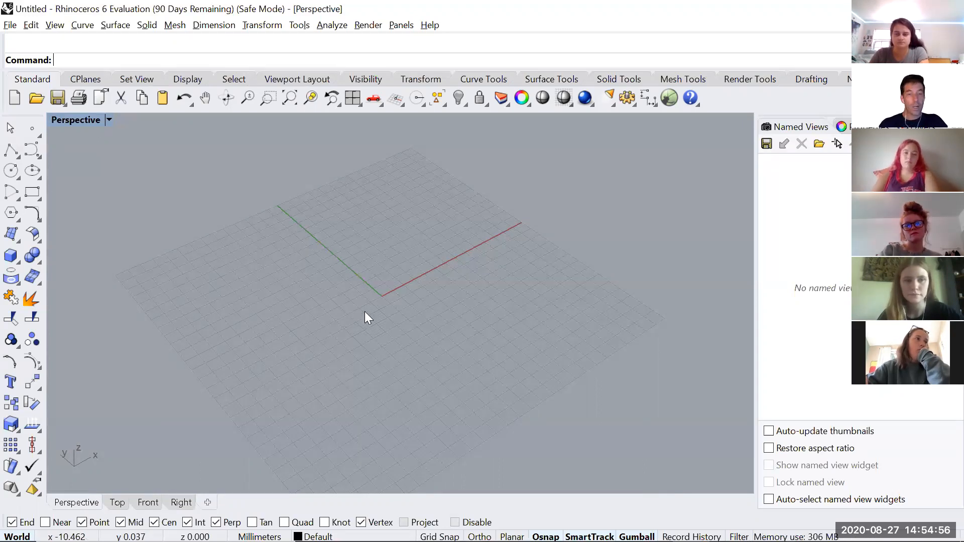
# - Orbit, zoom and pan the Perspective view around the origin of the construction grid
pyautogui.moveTo(387, 312); pyautogui.dragTo(403, 300, button='right')
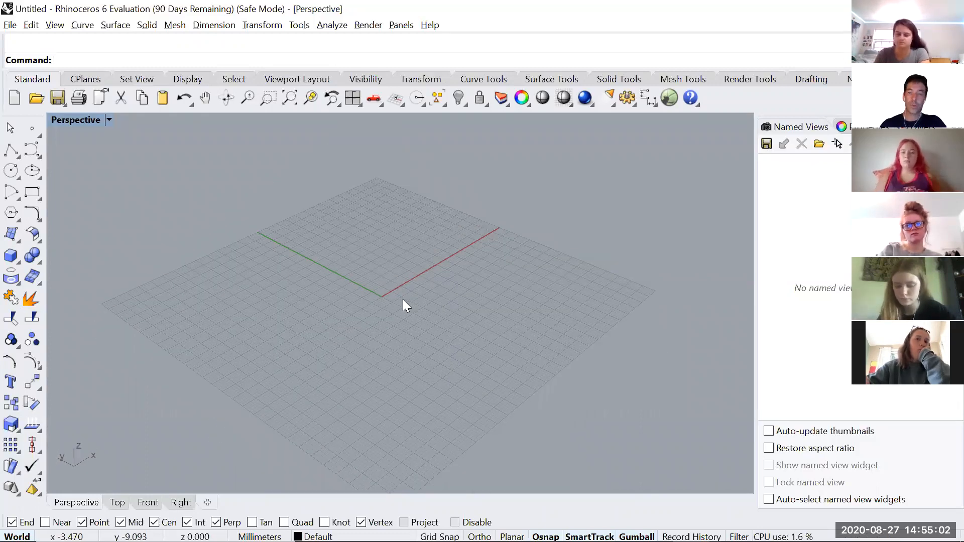
pyautogui.scroll(3, 388, 294)
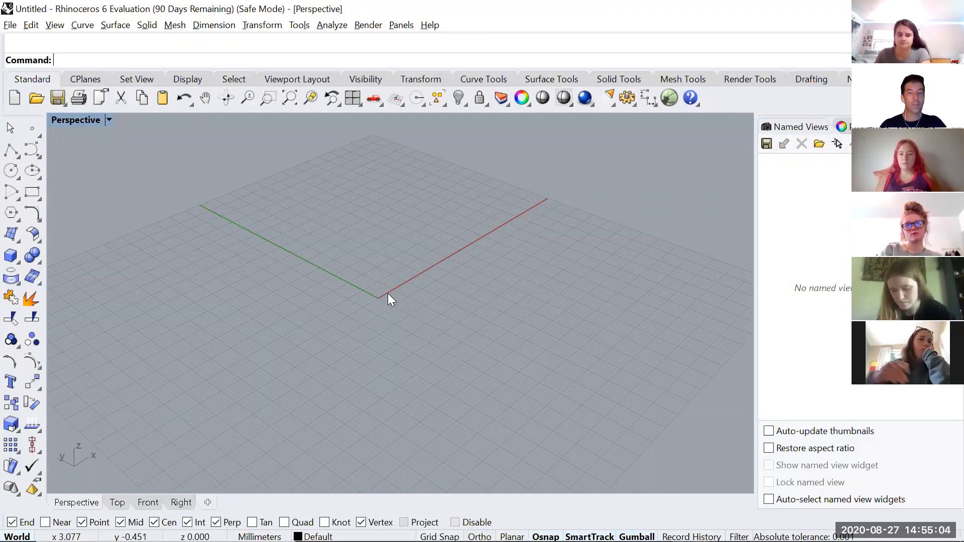
pyautogui.keyDown('shift'); pyautogui.moveTo(373, 300); pyautogui.dragTo(387, 289, button='right'); pyautogui.keyUp('shift')
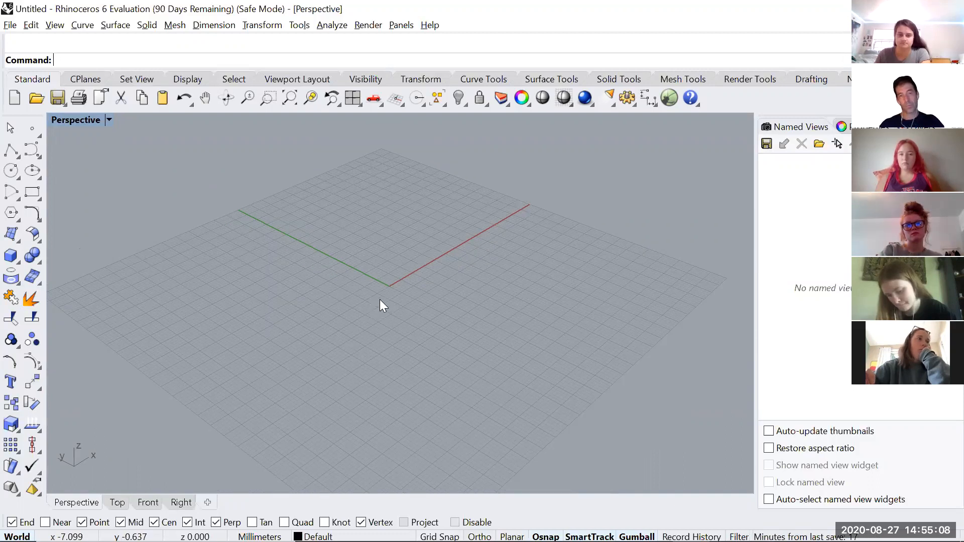
pyautogui.keyDown('shift'); pyautogui.moveTo(377, 293); pyautogui.dragTo(370, 290, button='right'); pyautogui.keyUp('shift')
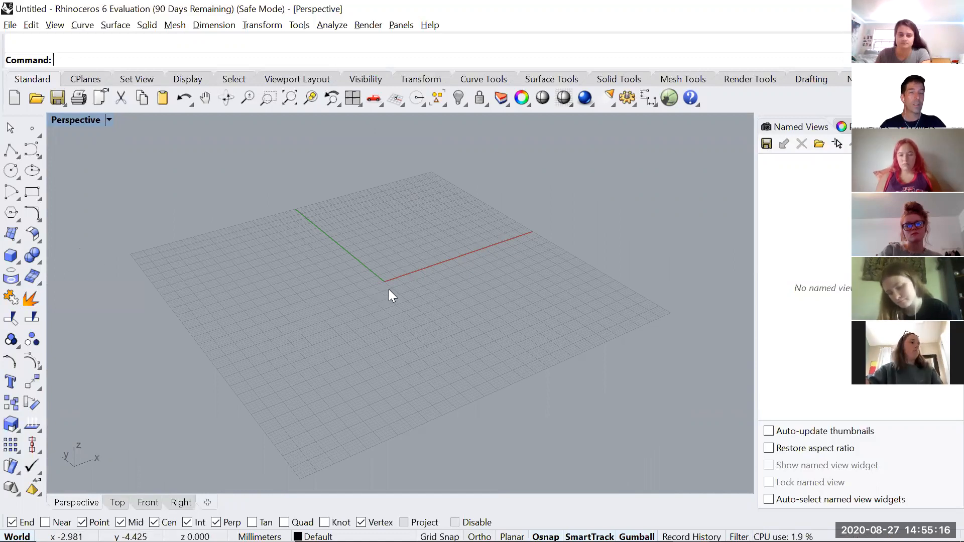
pyautogui.keyDown('shift'); pyautogui.moveTo(426, 299); pyautogui.dragTo(331, 227, button='right'); pyautogui.keyUp('shift')
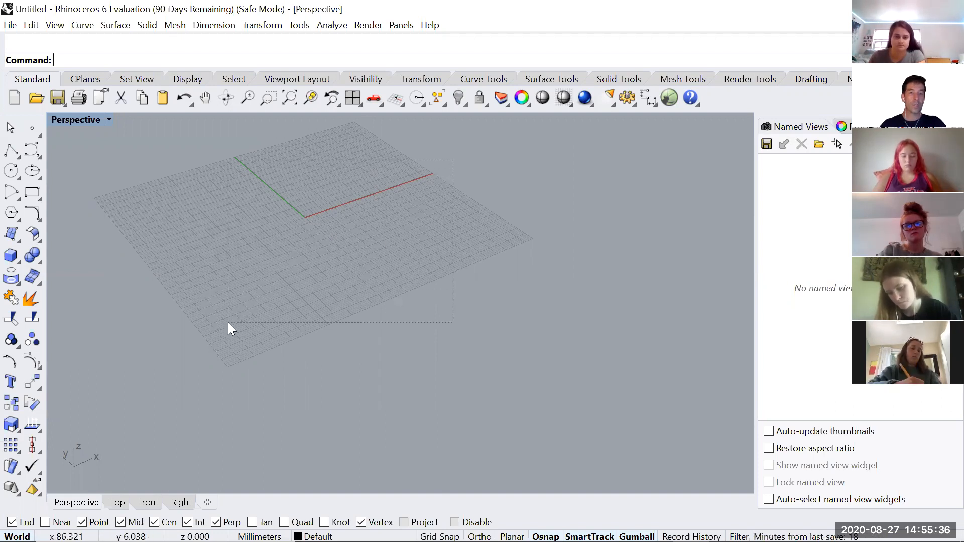
# - Sweep a crossing selection and a window selection over the empty grid in the Perspective view
pyautogui.moveTo(472, 155); pyautogui.dragTo(230, 310)
pyautogui.moveTo(158, 141); pyautogui.dragTo(375, 327)
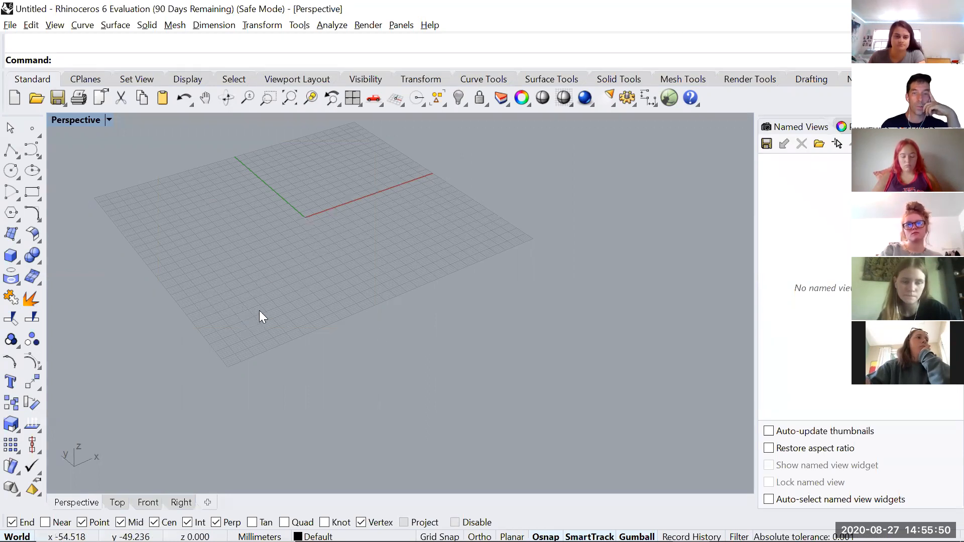
pyautogui.moveTo(363, 218); pyautogui.dragTo(424, 246, button='right')
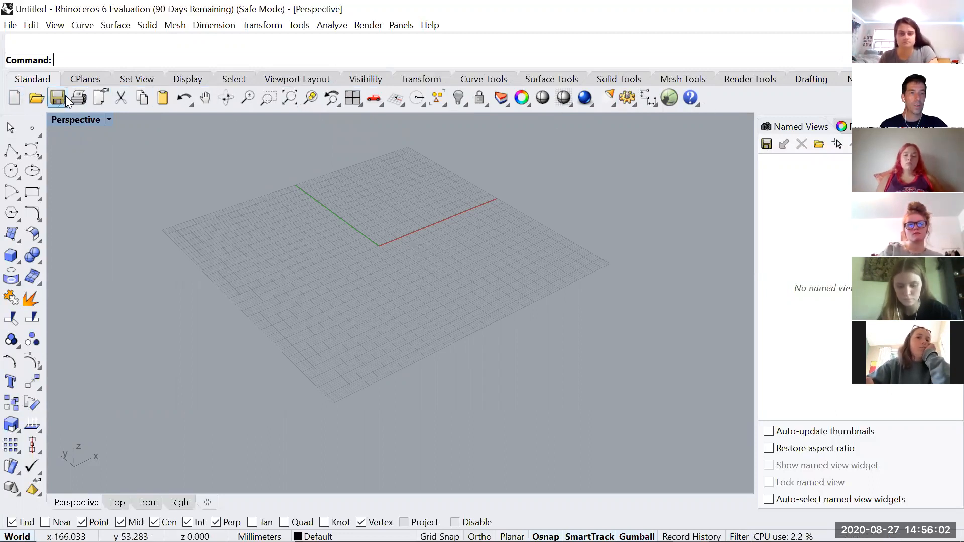
# - Browse the tool sets from CPlanes through Set View, Display, Select, Viewport Layout, Visibility and Transform to Curve Tools, returning to Standard
pyautogui.click(85, 79)
pyautogui.click(137, 79)
pyautogui.click(194, 79)
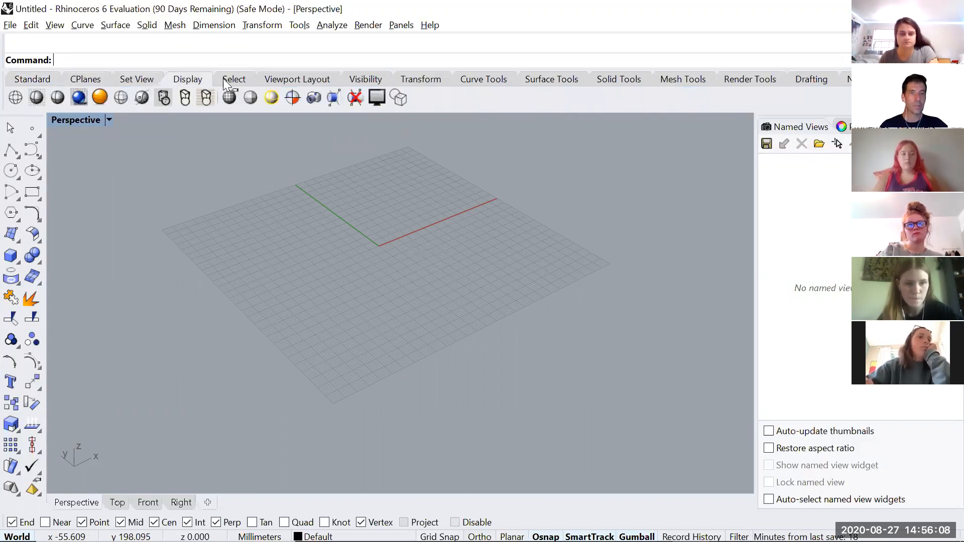
pyautogui.click(240, 81)
pyautogui.click(302, 80)
pyautogui.click(364, 81)
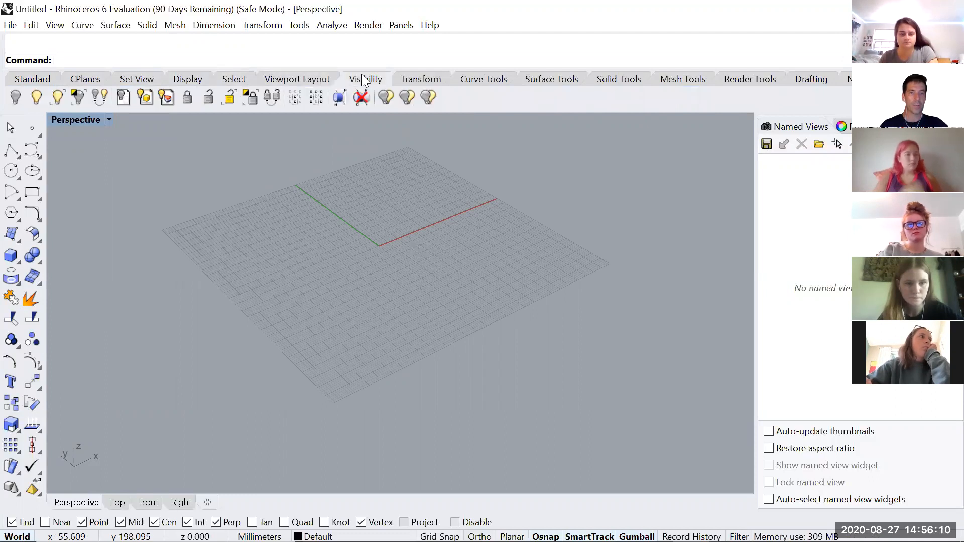
pyautogui.click(423, 79)
pyautogui.click(469, 83)
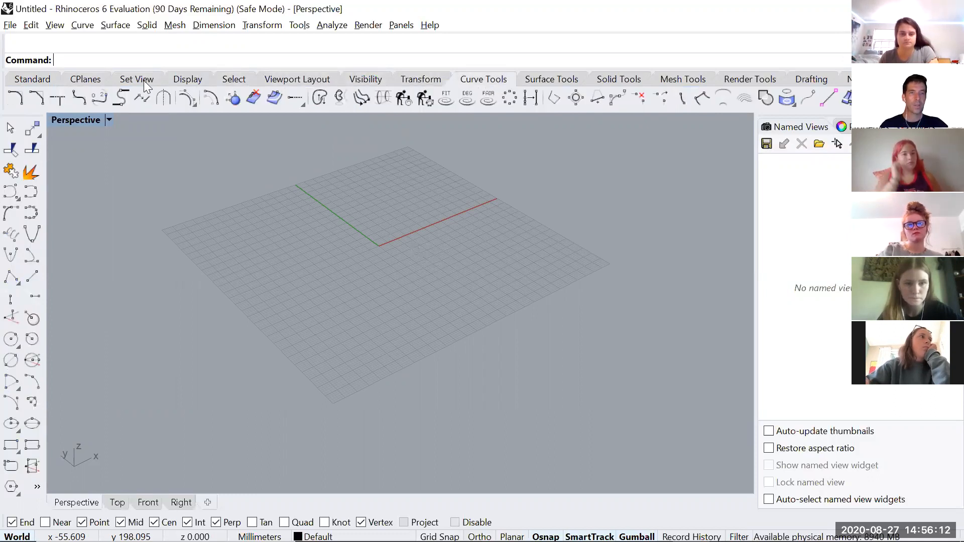
pyautogui.click(34, 78)
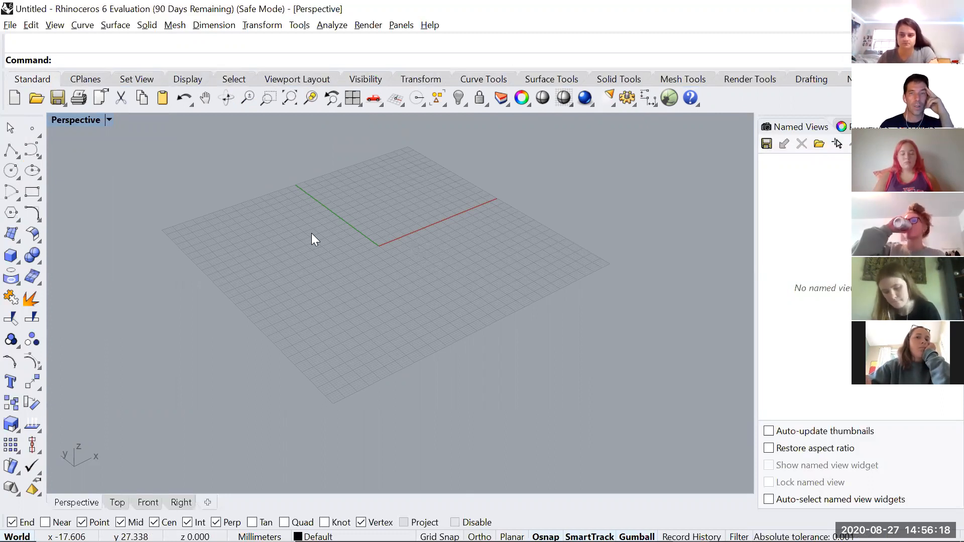
# - Rotate the Perspective view with the Rotate View tool, then orbit, pan and zoom in on the construction grid
pyautogui.click(226, 94)
pyautogui.moveTo(415, 279); pyautogui.dragTo(271, 149)
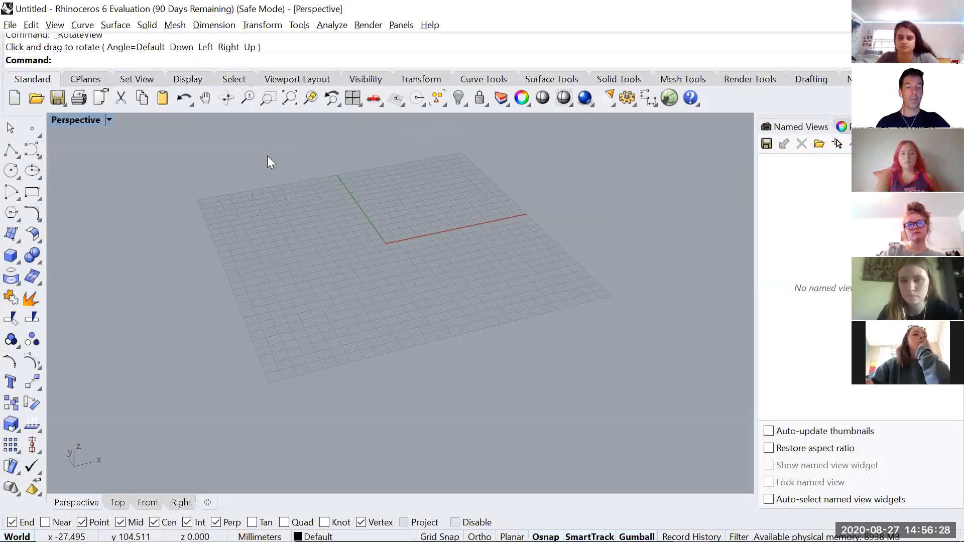
pyautogui.moveTo(377, 255); pyautogui.dragTo(376, 284, button='right')
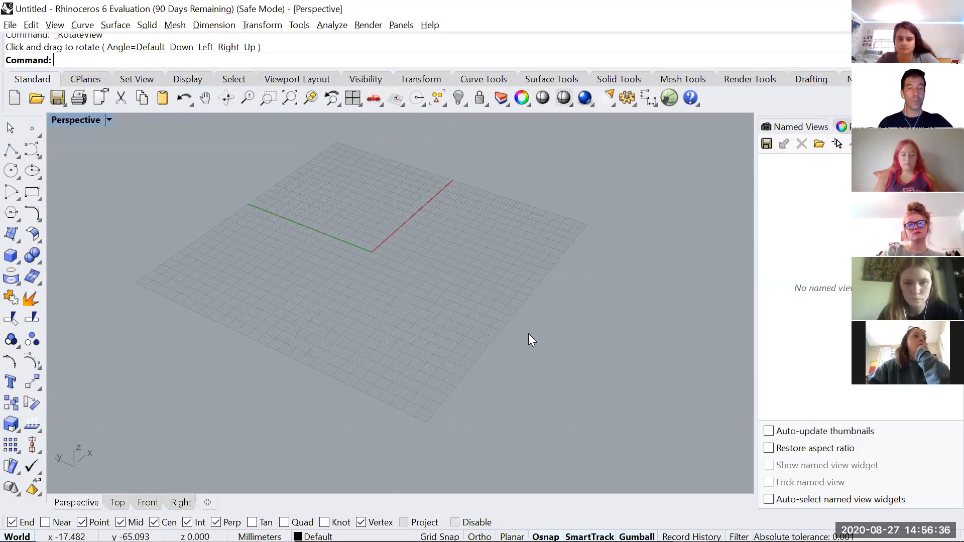
pyautogui.keyDown('shift'); pyautogui.moveTo(528, 334); pyautogui.dragTo(473, 335, button='right'); pyautogui.keyUp('shift')
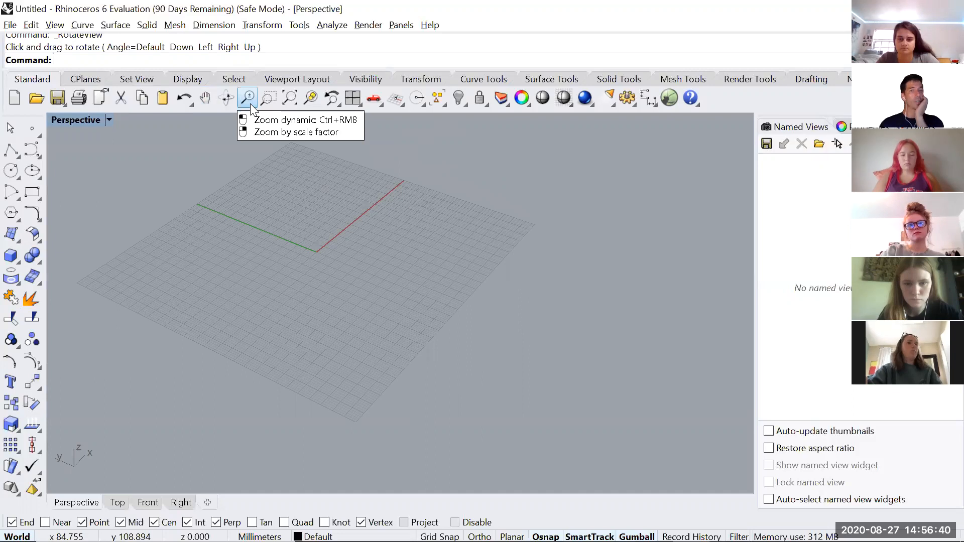
pyautogui.keyDown('ctrl'); pyautogui.moveTo(289, 230); pyautogui.dragTo(421, 209, button='right'); pyautogui.keyUp('ctrl')
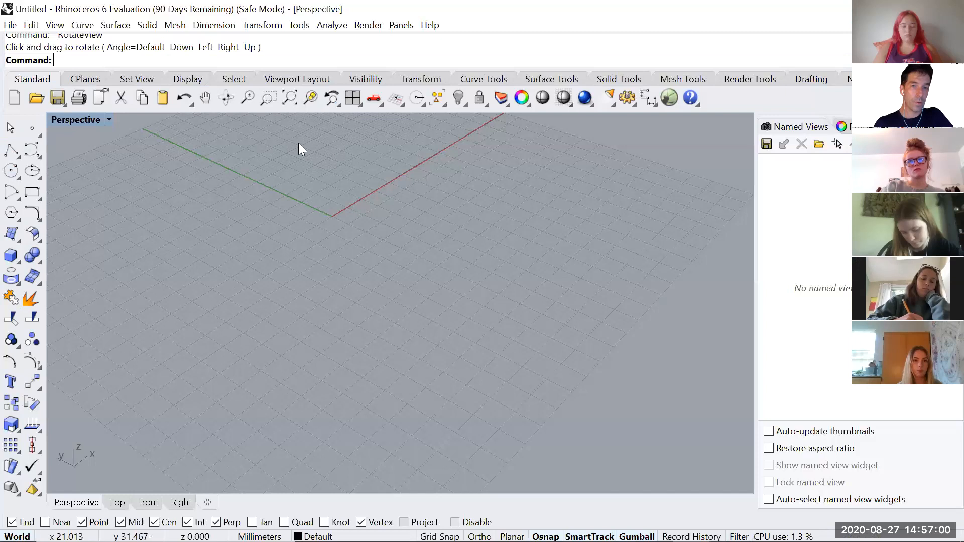
# - Detach the Set View tool set as a floating palette over the Perspective viewport
pyautogui.click(384, 106)
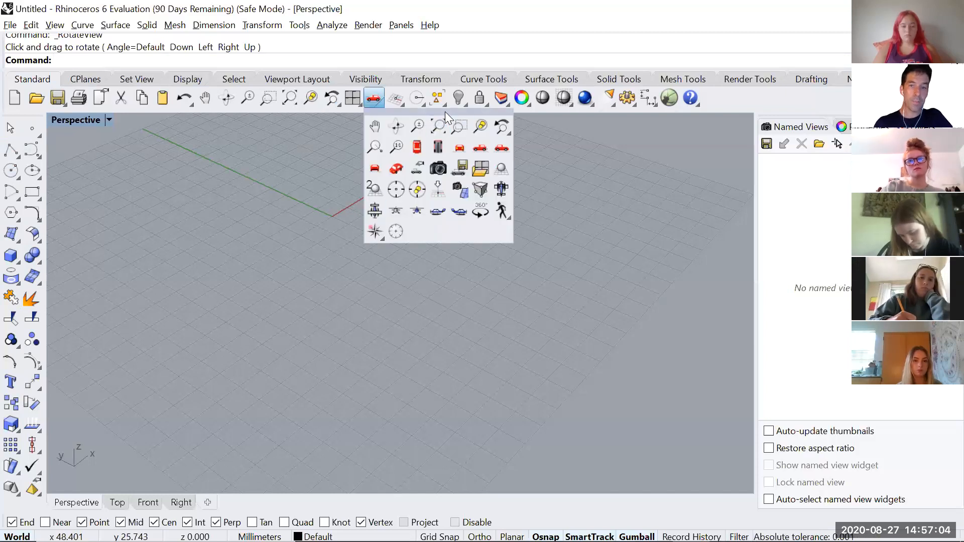
pyautogui.moveTo(445, 111); pyautogui.dragTo(435, 149)
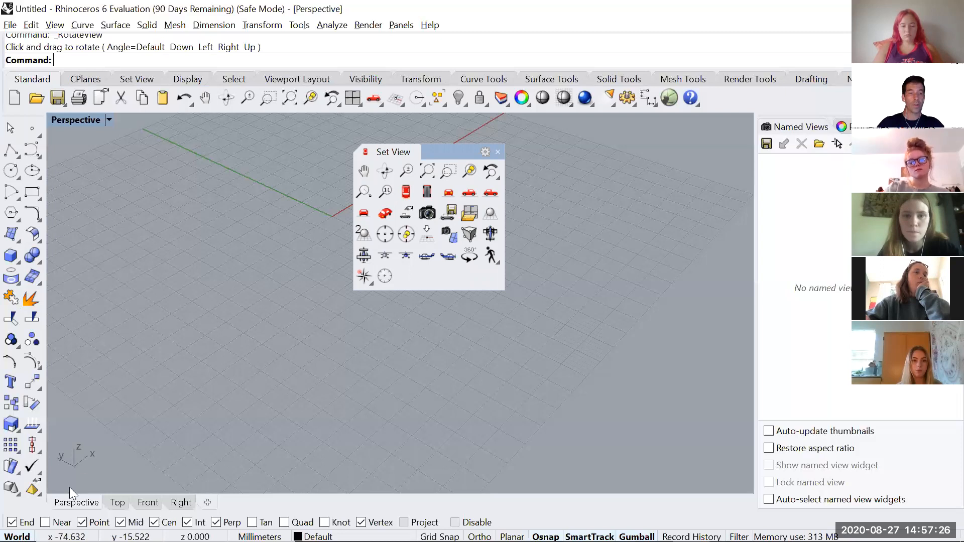
# - Cycle through the full-size Top, Front and Right views, then show the four-viewport layout and maximize Perspective again
pyautogui.click(117, 502)
pyautogui.click(153, 503)
pyautogui.click(181, 502)
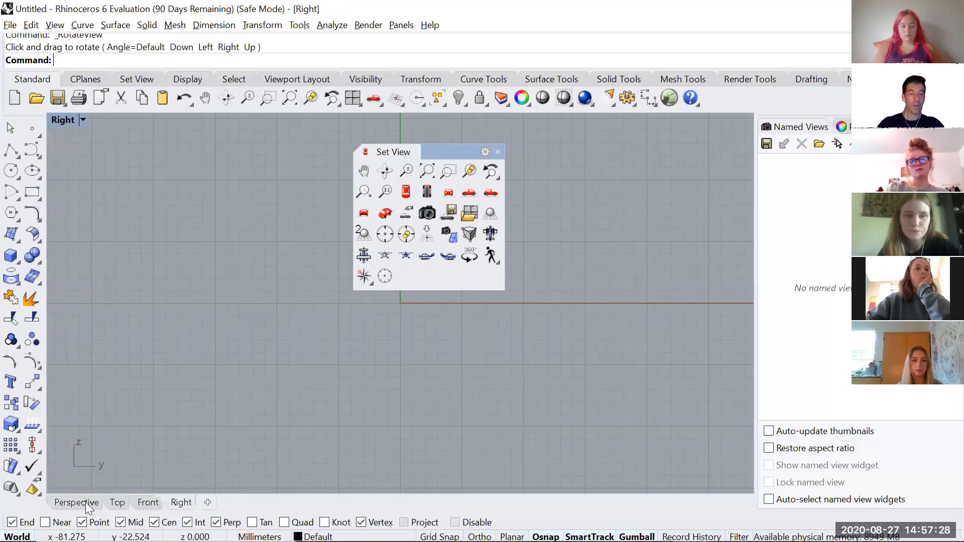
pyautogui.click(88, 504)
pyautogui.doubleClick(79, 119)
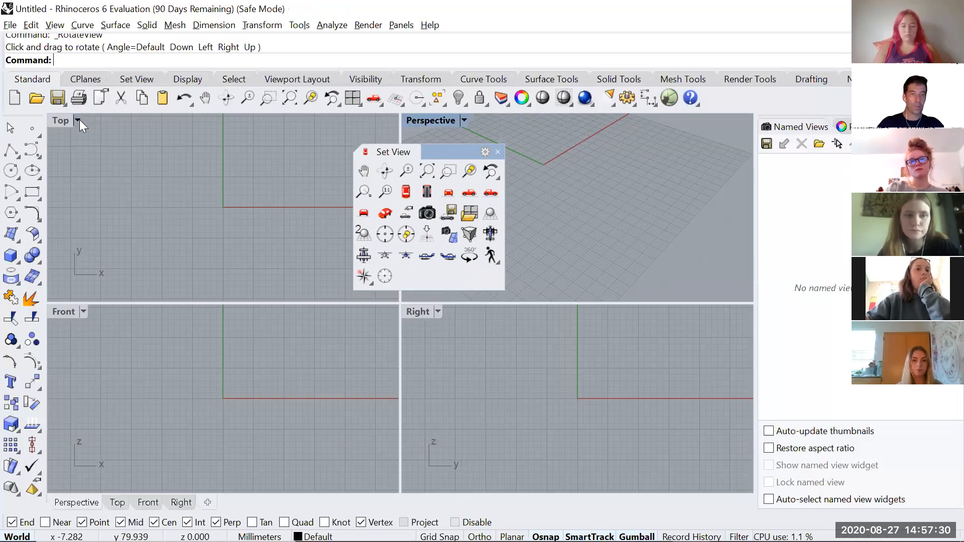
pyautogui.doubleClick(432, 120)
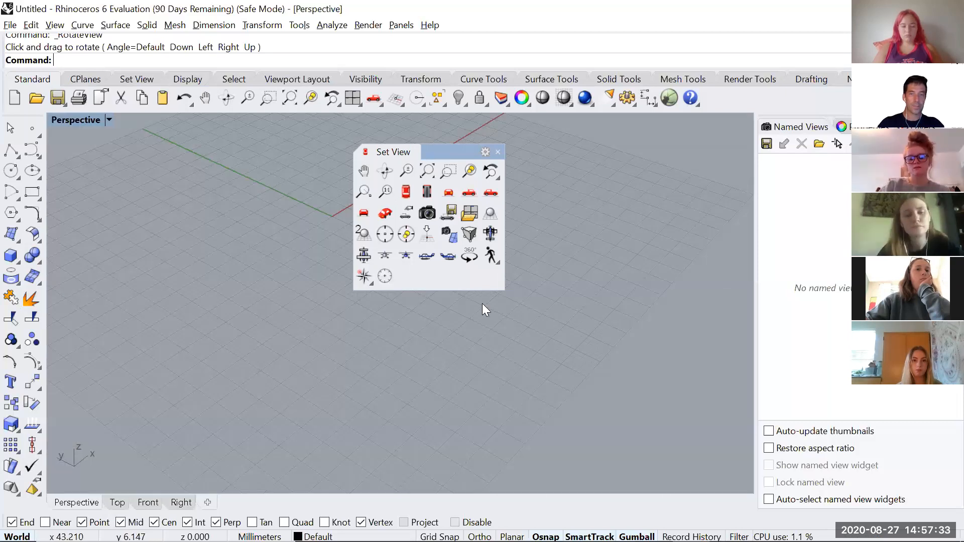
# - Close the floating Set View palette and widen the side panel area slightly
pyautogui.click(497, 153)
pyautogui.moveTo(424, 264); pyautogui.dragTo(400, 256, button='right')
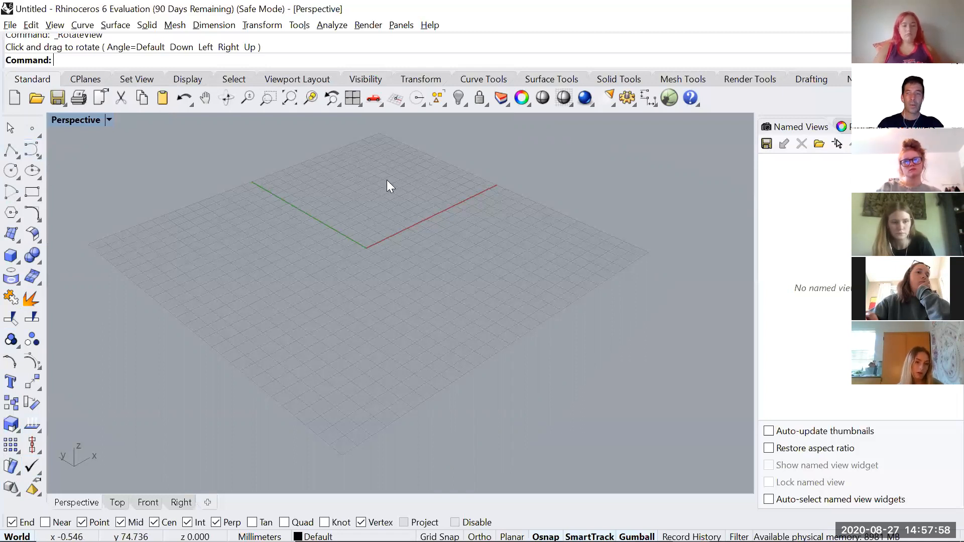
pyautogui.moveTo(756, 213)
pyautogui.mouseDown()
pyautogui.moveTo(715, 215)
pyautogui.moveTo(747, 209)
pyautogui.mouseUp()
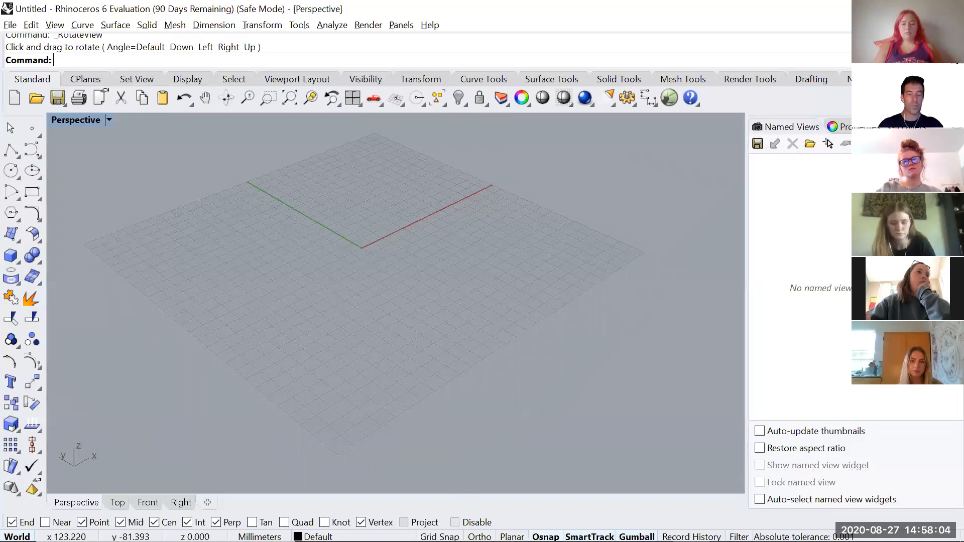
# - Look through the viewport properties, layers and named views panels, ending on the layer list
pyautogui.click(844, 127)
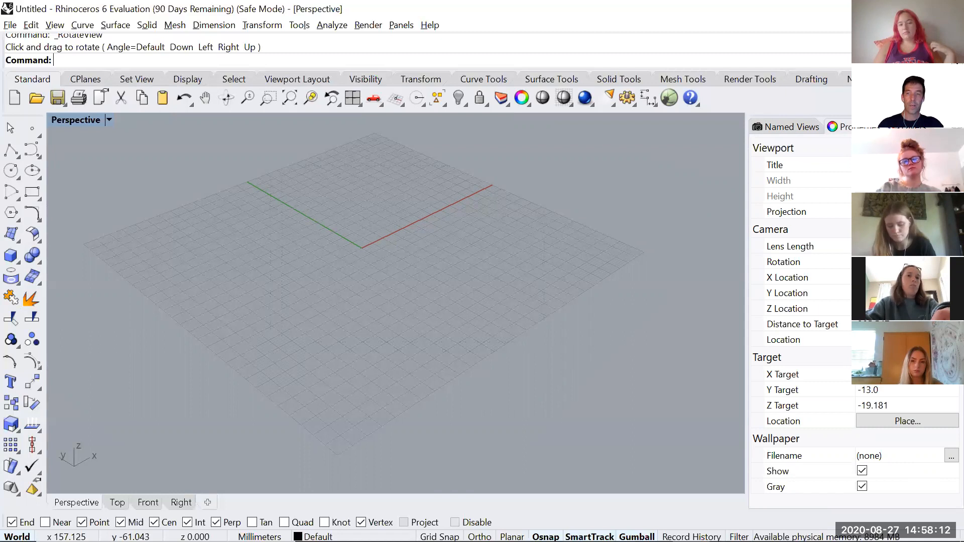
pyautogui.click(786, 126)
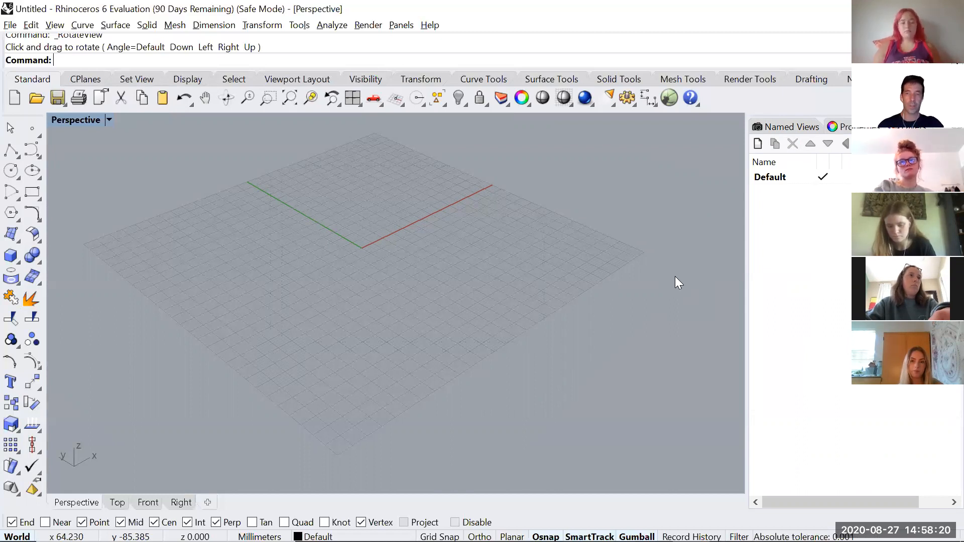
pyautogui.click(783, 128)
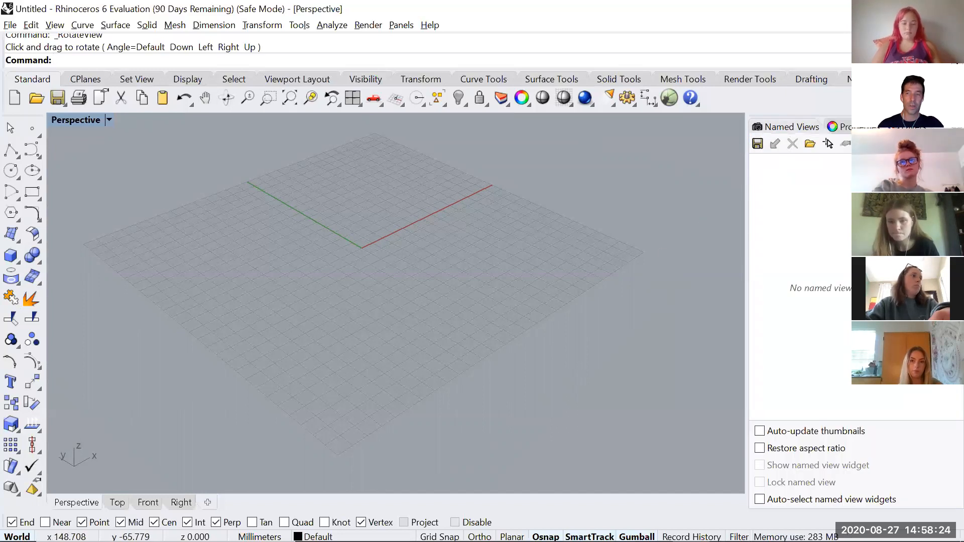
pyautogui.click(907, 126)
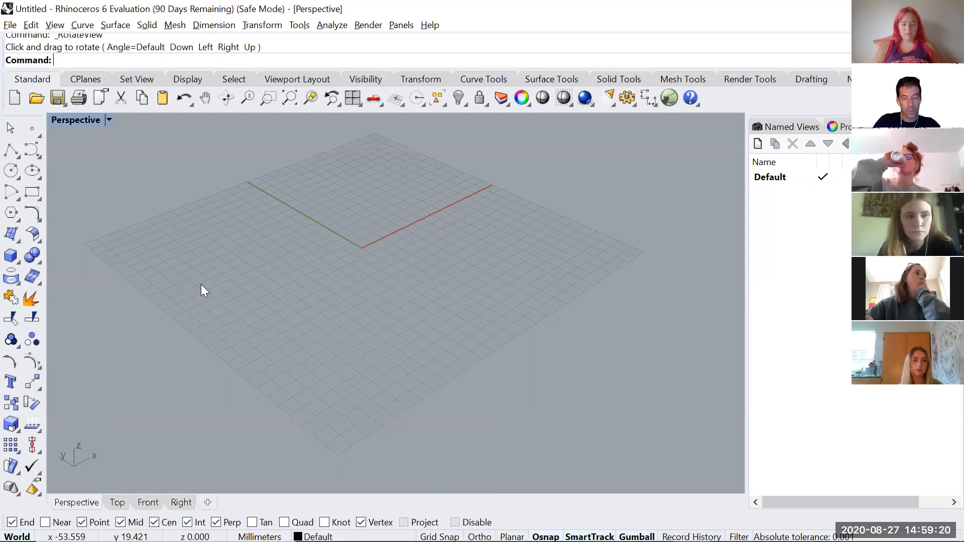
# - Use the Box command to draw a solid box about 34 mm high around the grid origin in Perspective
pyautogui.press('Up')
pyautogui.write('o')
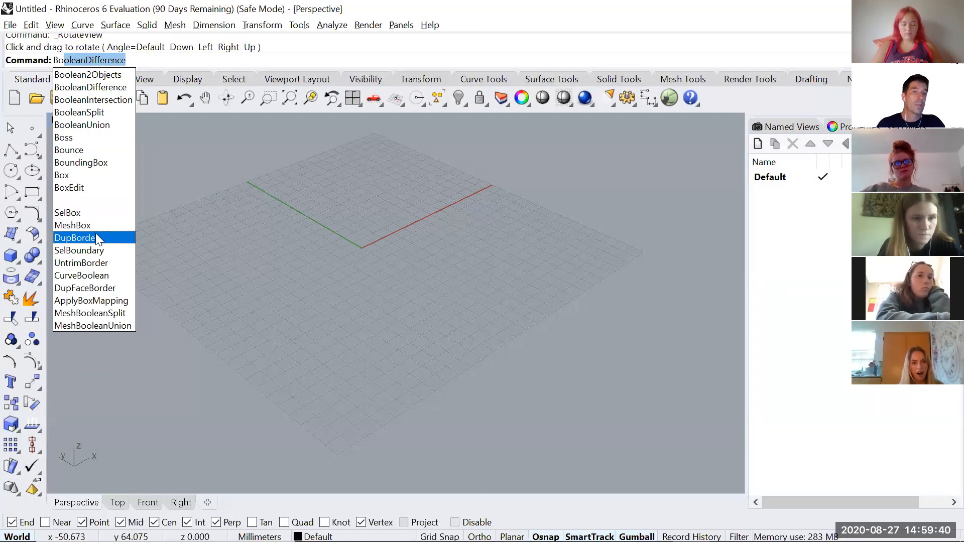
pyautogui.write('ox')
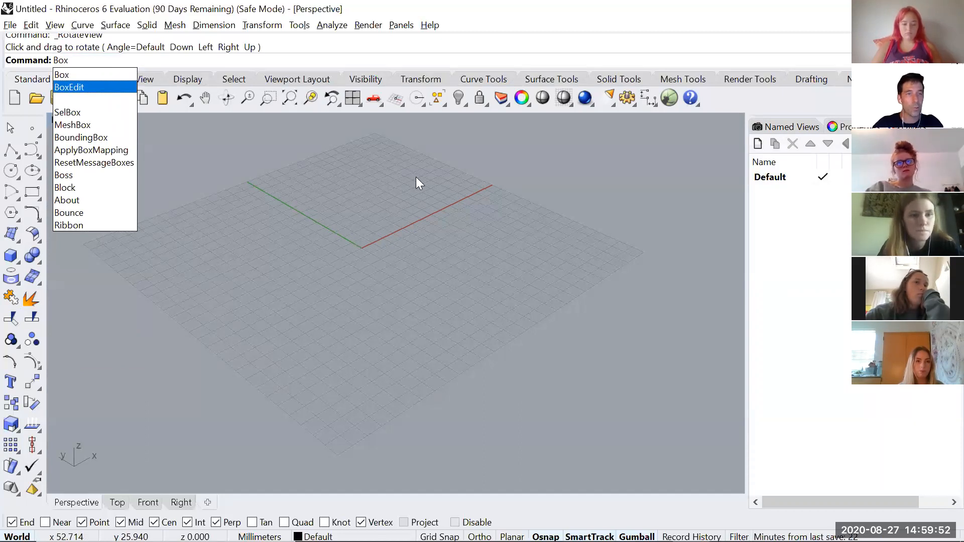
pyautogui.press('Return')
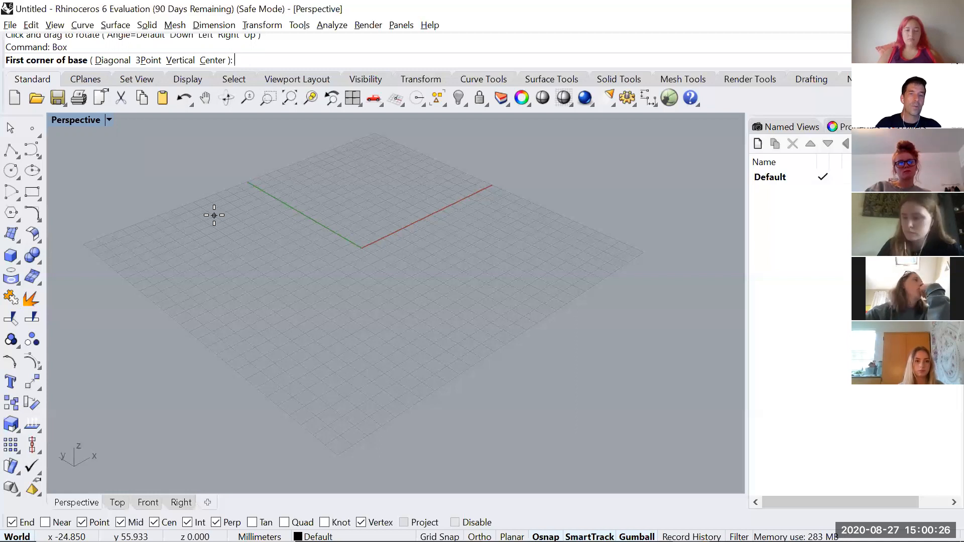
pyautogui.click(360, 234)
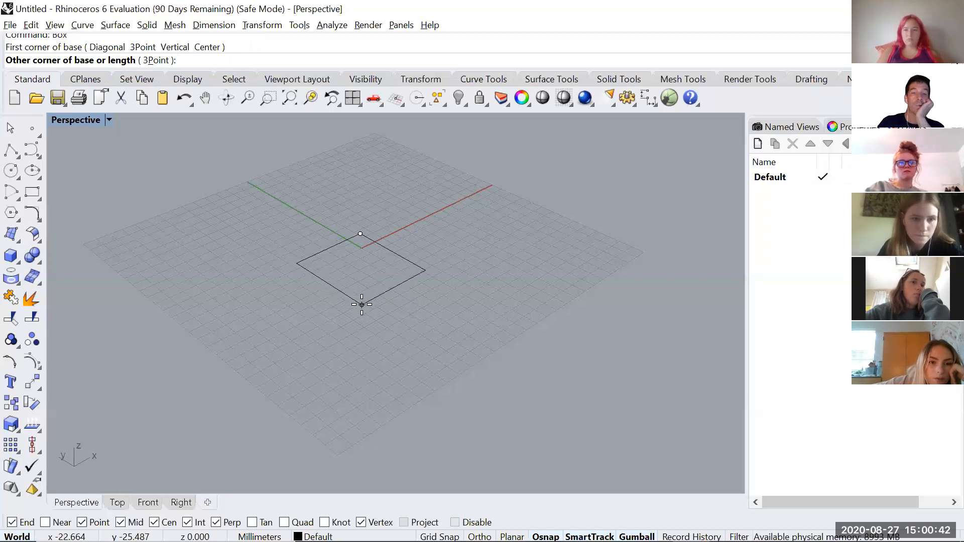
pyautogui.click(361, 304)
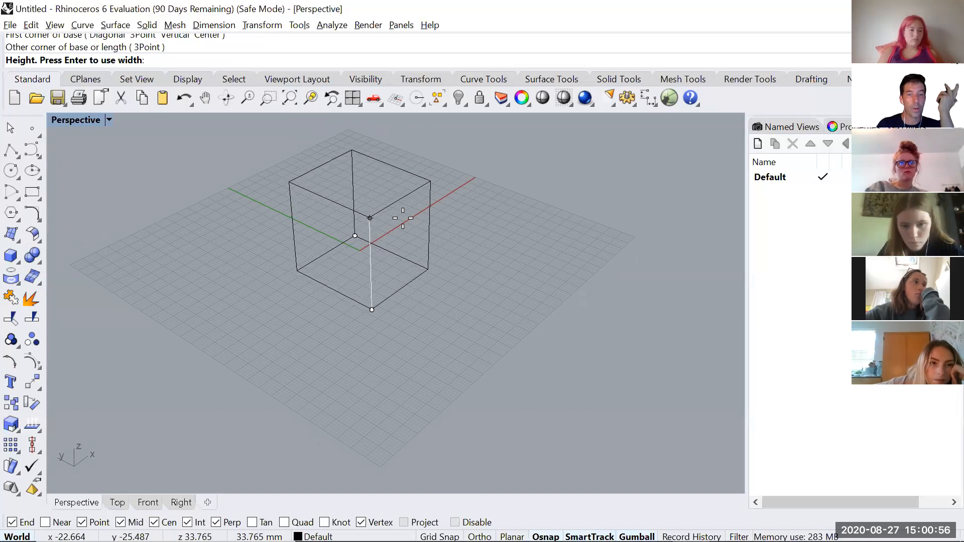
pyautogui.click(403, 218)
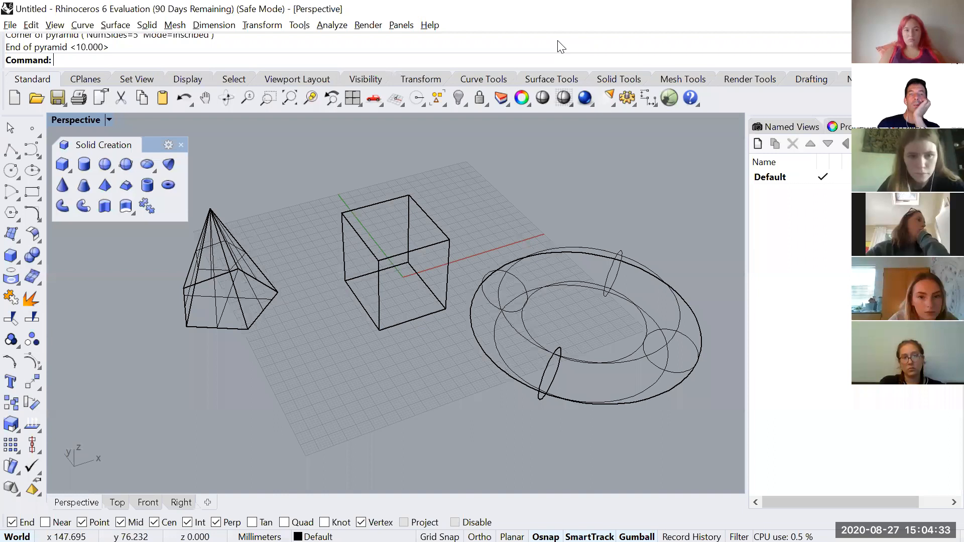
# - Draw a solid vertical tube larger than the box, in front of the box and pyramid, off the grid's near corner
pyautogui.moveTo(321, 211); pyautogui.dragTo(334, 221, button='right')
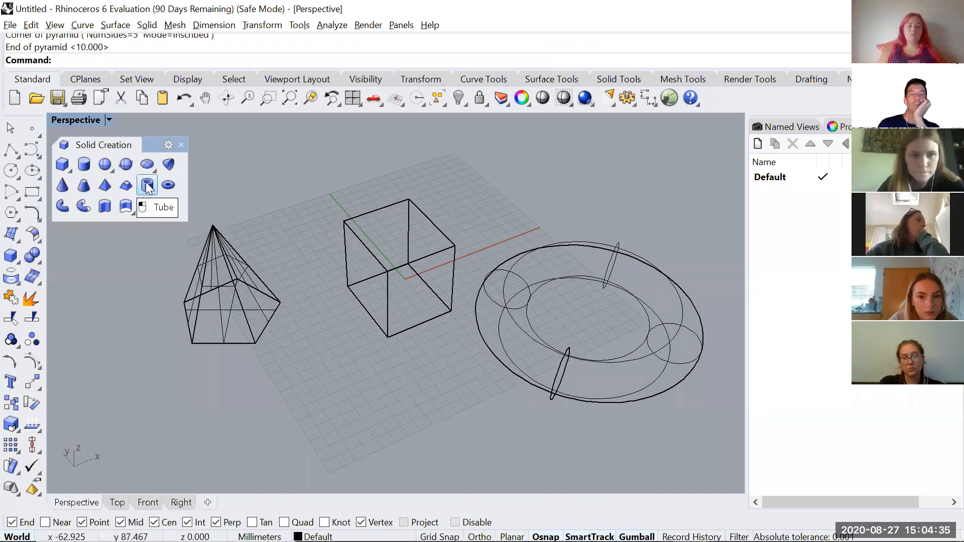
pyautogui.click(147, 187)
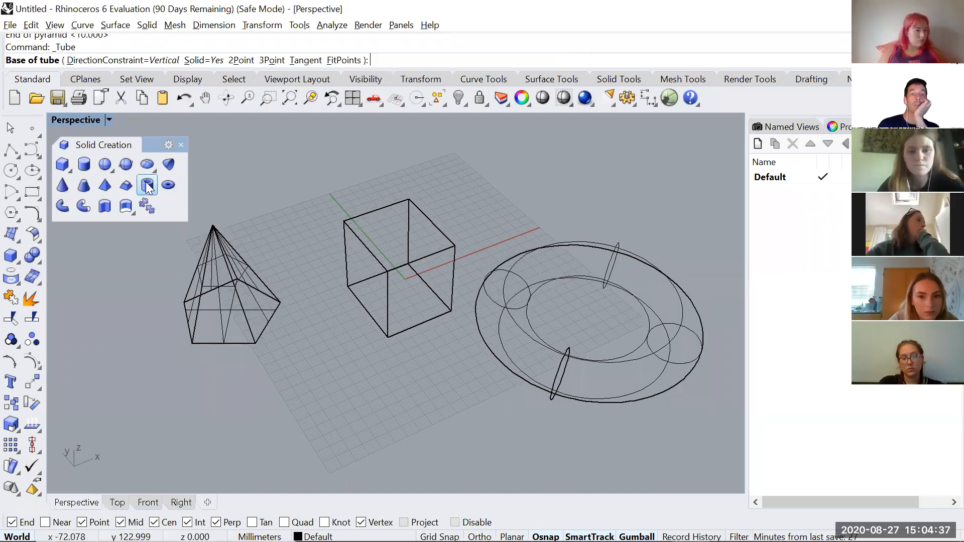
pyautogui.moveTo(340, 276); pyautogui.dragTo(301, 327, button='right')
pyautogui.click(298, 315)
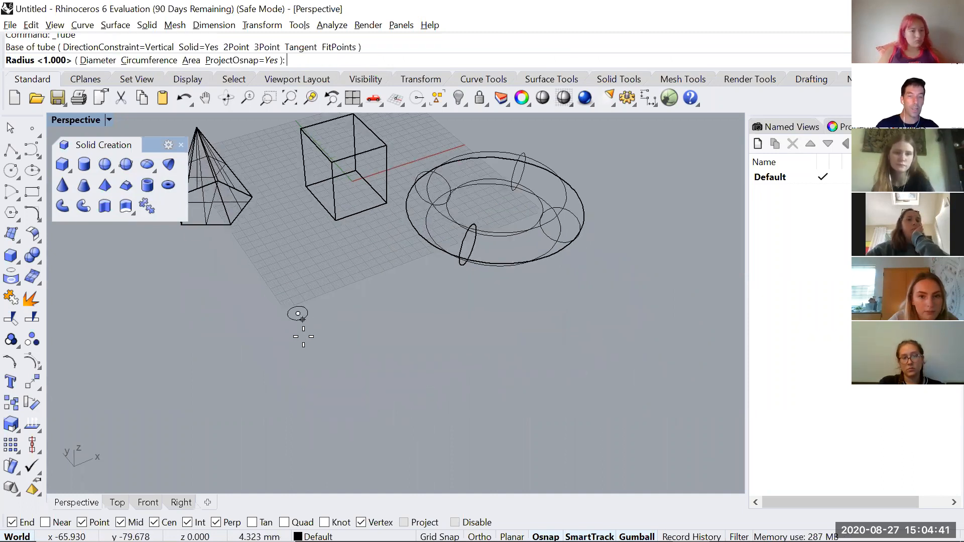
pyautogui.click(306, 397)
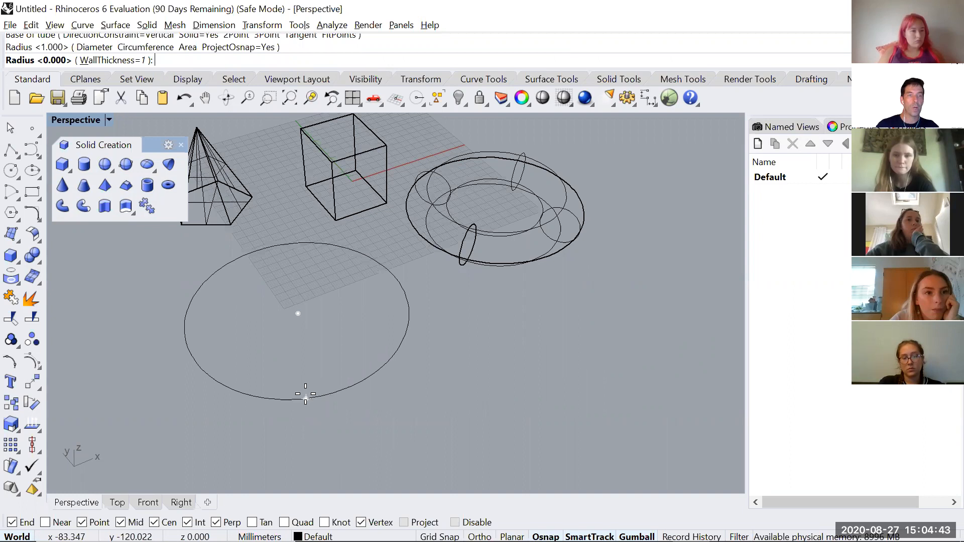
pyautogui.click(301, 384)
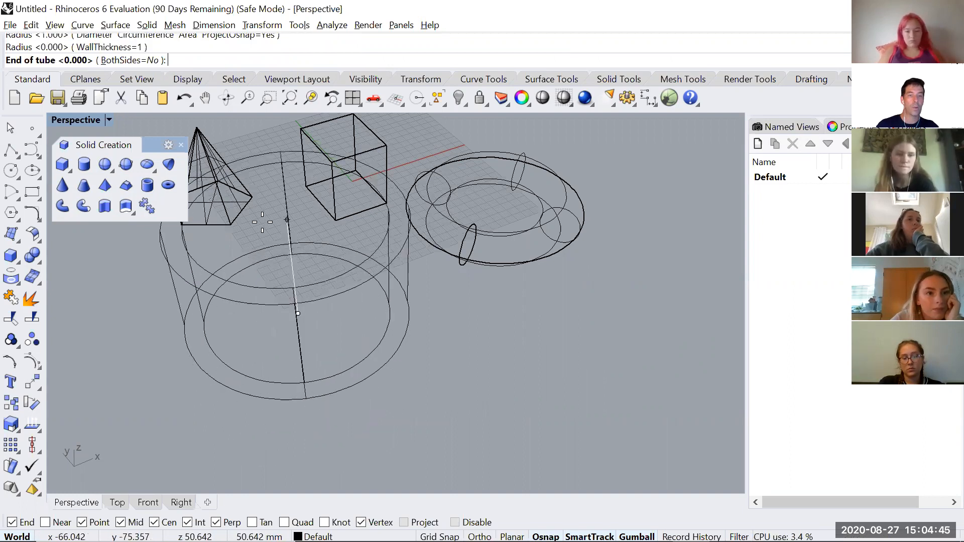
pyautogui.click(338, 352)
# - Orbit, zoom and pan the Perspective view to examine the pyramid, box, torus and tube
pyautogui.moveTo(364, 323); pyautogui.dragTo(426, 262, button='right')
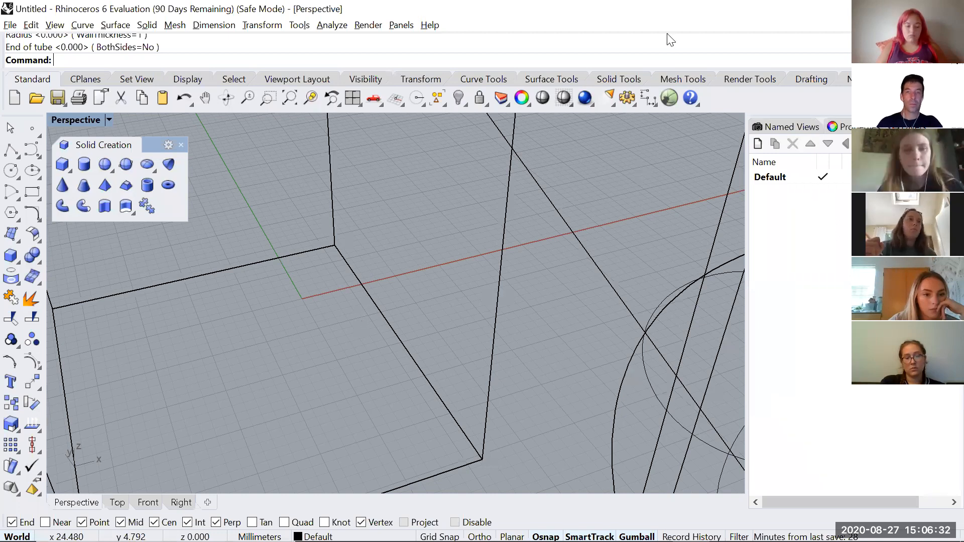
pyautogui.moveTo(376, 294); pyautogui.dragTo(382, 289, button='right')
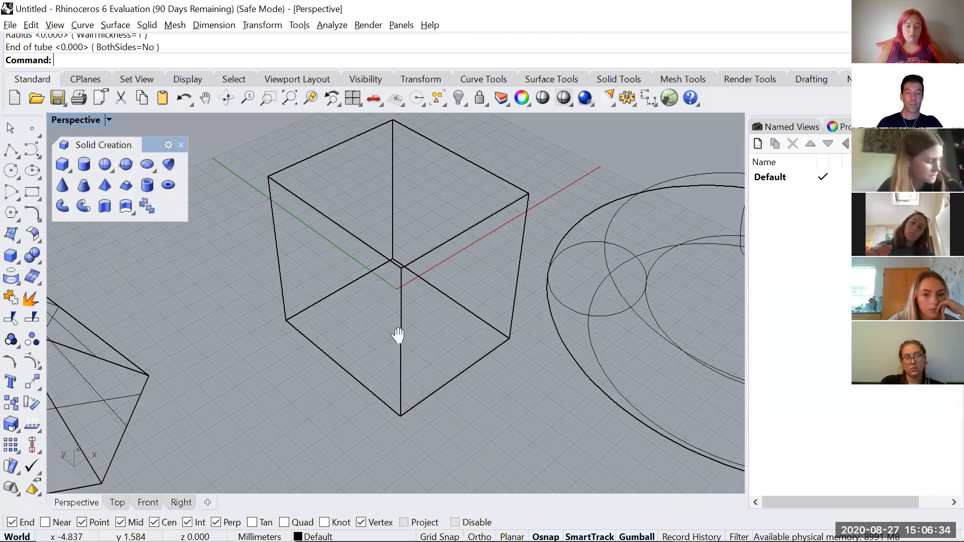
pyautogui.scroll(-5, 389, 305)
pyautogui.scroll(-3, 399, 304)
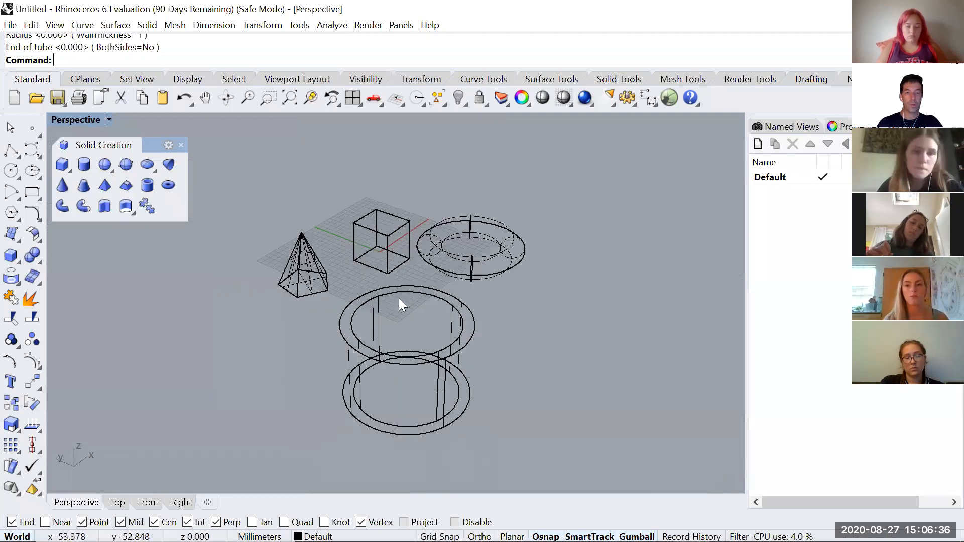
pyautogui.scroll(4, 400, 300)
pyautogui.scroll(-4, 498, 324)
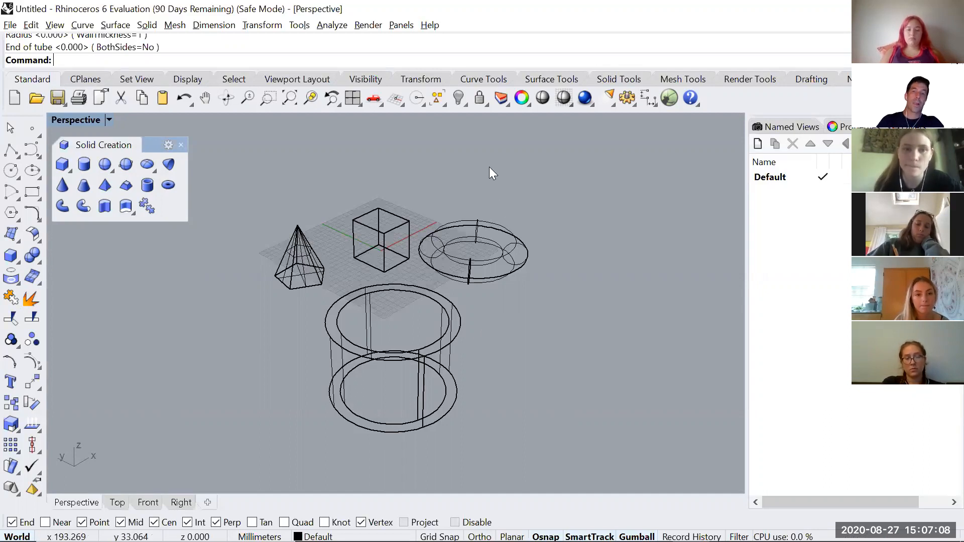
pyautogui.scroll(8, 489, 166)
pyautogui.scroll(-4, 468, 197)
pyautogui.keyDown('shift'); pyautogui.moveTo(423, 310); pyautogui.dragTo(411, 265, button='right'); pyautogui.keyUp('shift')
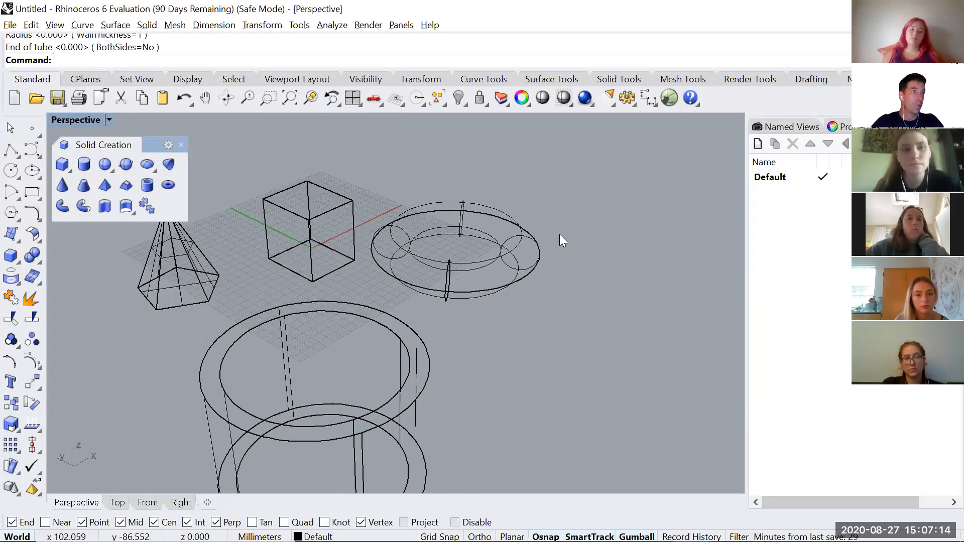
# - Move the torus about 107 mm away from the box, past the edge of the grid in Perspective
pyautogui.write('Move')
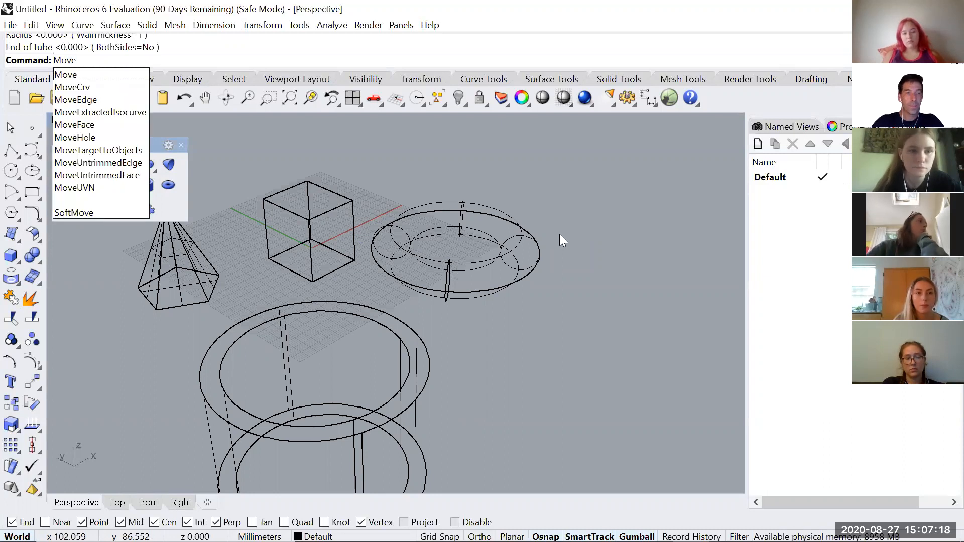
pyautogui.press('Return')
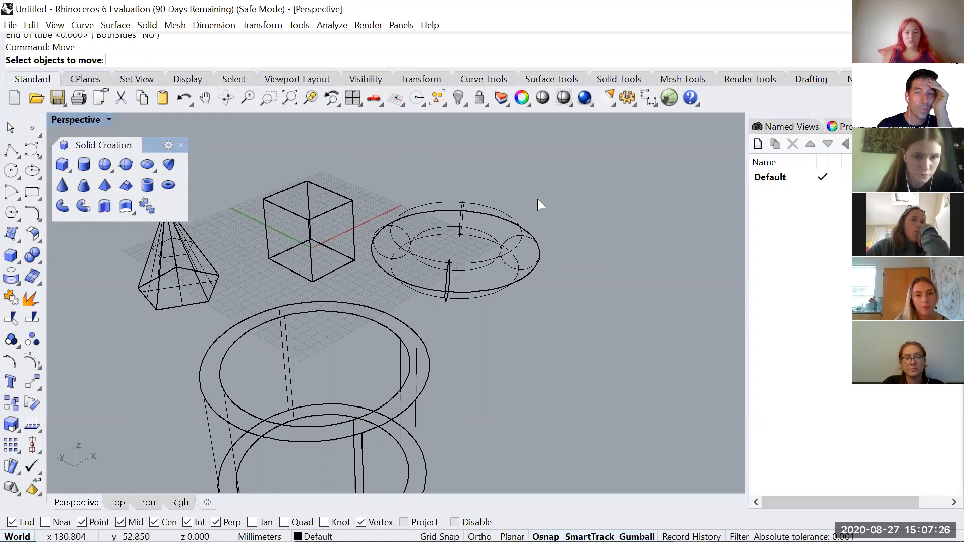
pyautogui.click(519, 229)
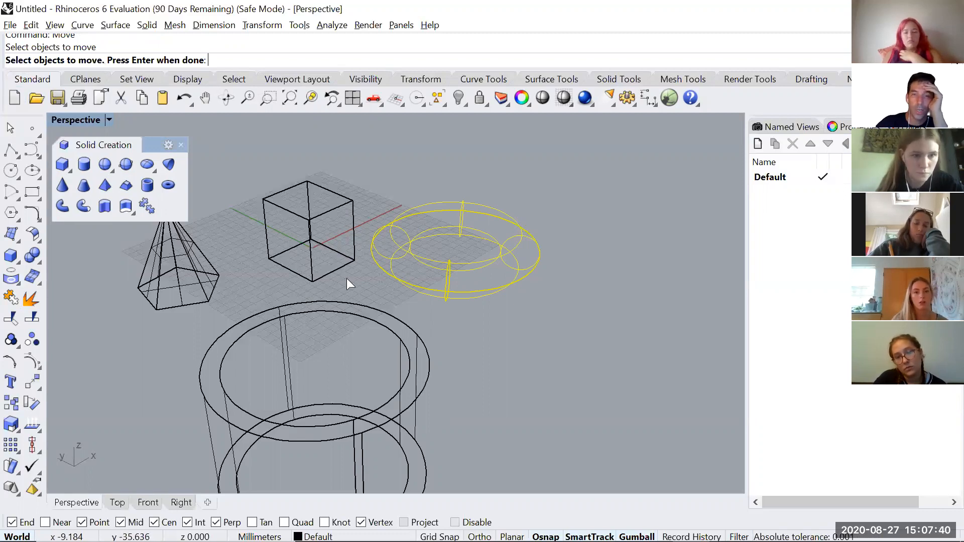
pyautogui.press('Return')
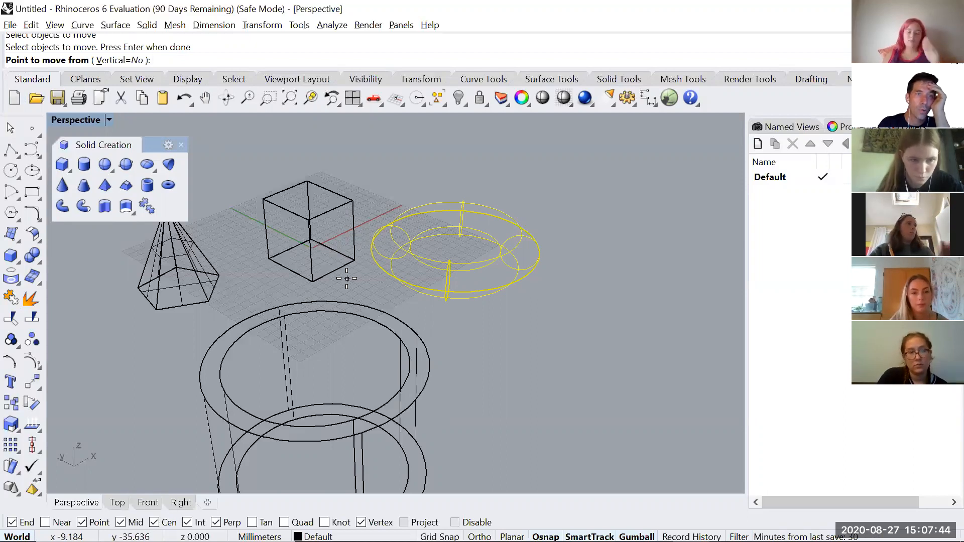
pyautogui.click(446, 248)
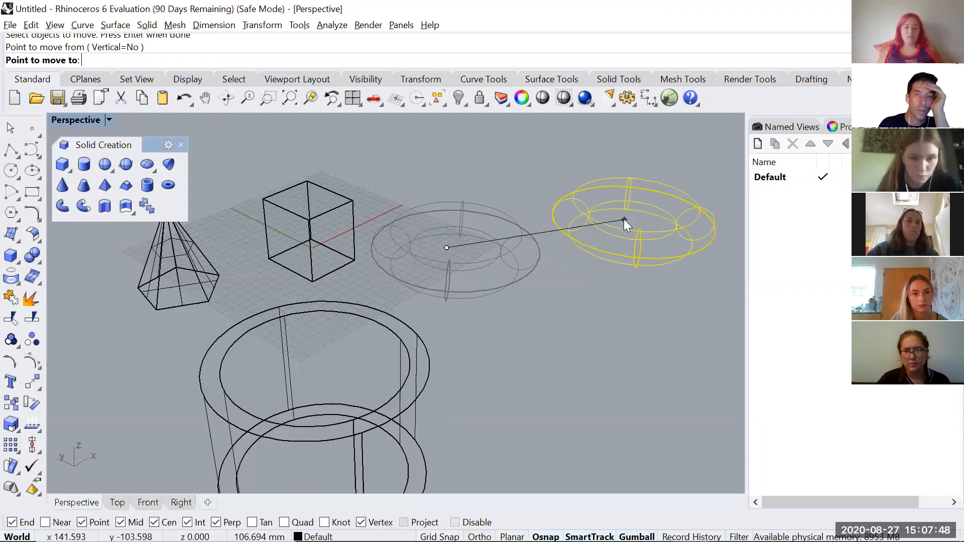
pyautogui.click(623, 220)
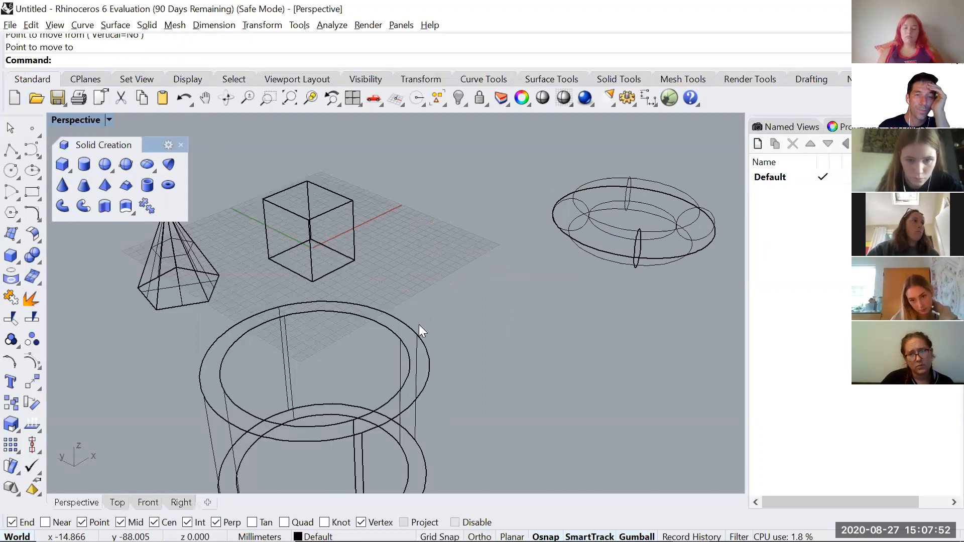
# - Move the box from the grid origin to a spot off the grid, just in front of the torus
pyautogui.scroll(-3, 419, 325)
pyautogui.keyDown('shift'); pyautogui.moveTo(490, 347); pyautogui.dragTo(482, 305, button='right'); pyautogui.keyUp('shift')
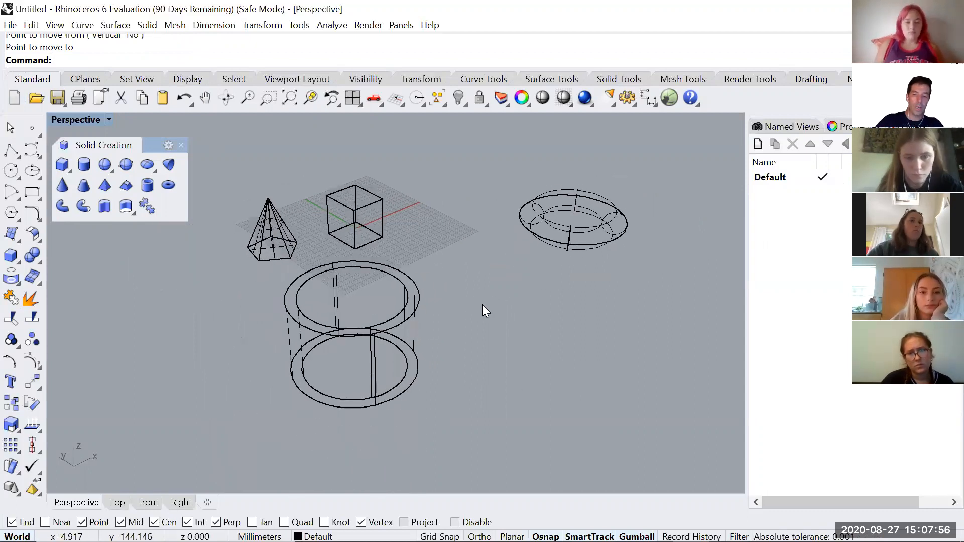
pyautogui.write('Move')
pyautogui.press('Return')
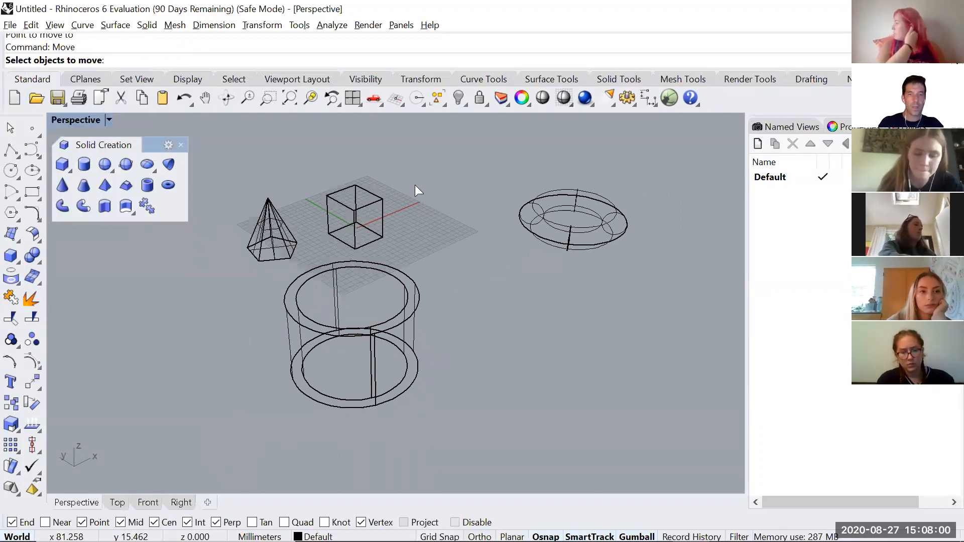
pyautogui.click(365, 205)
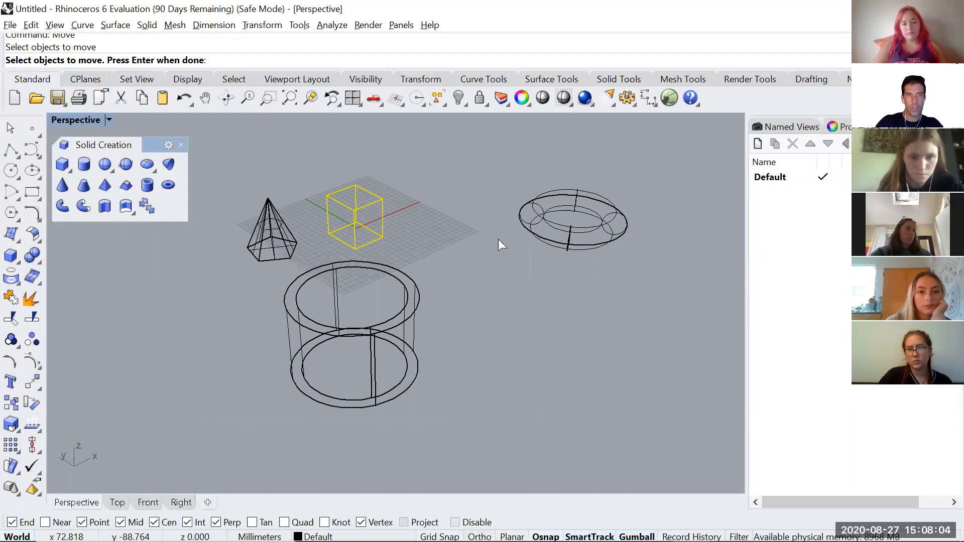
pyautogui.press('Return')
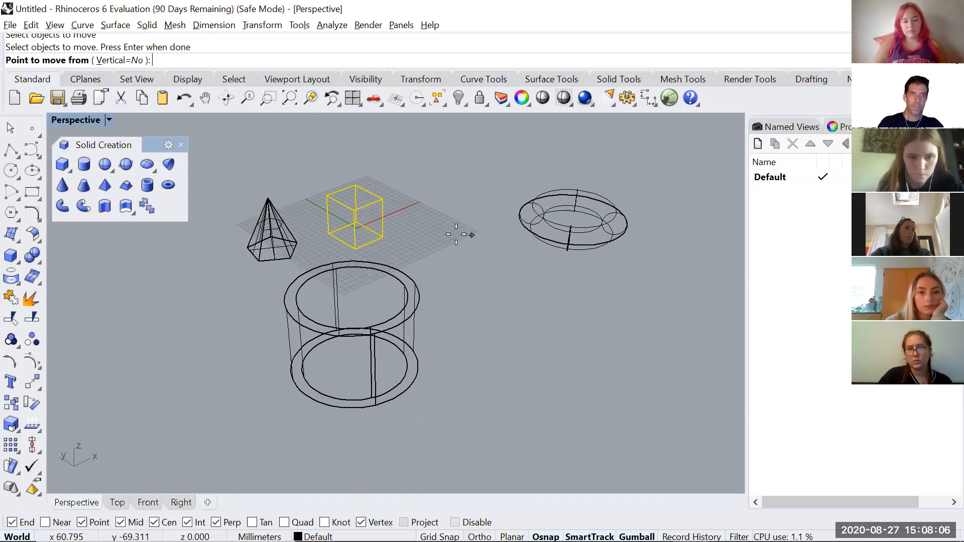
pyautogui.click(384, 238)
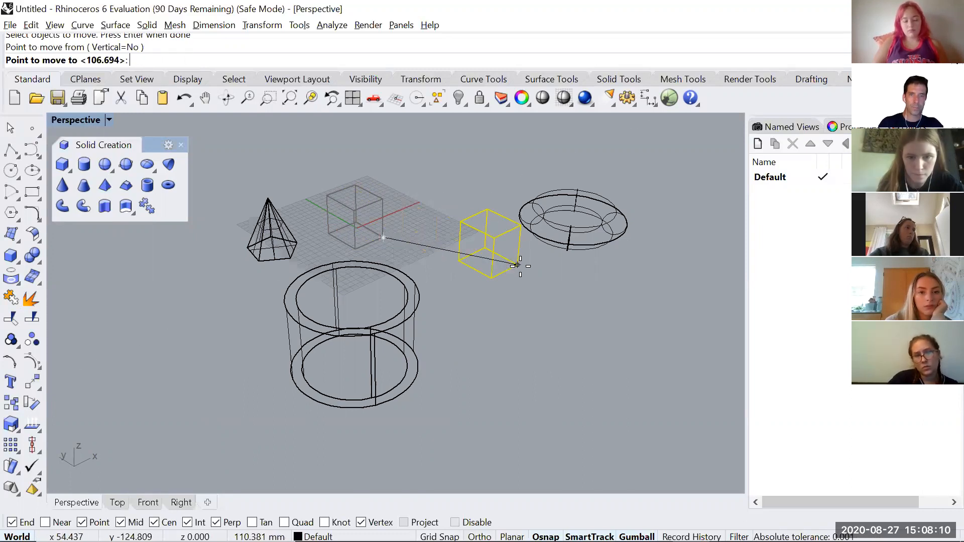
pyautogui.click(573, 303)
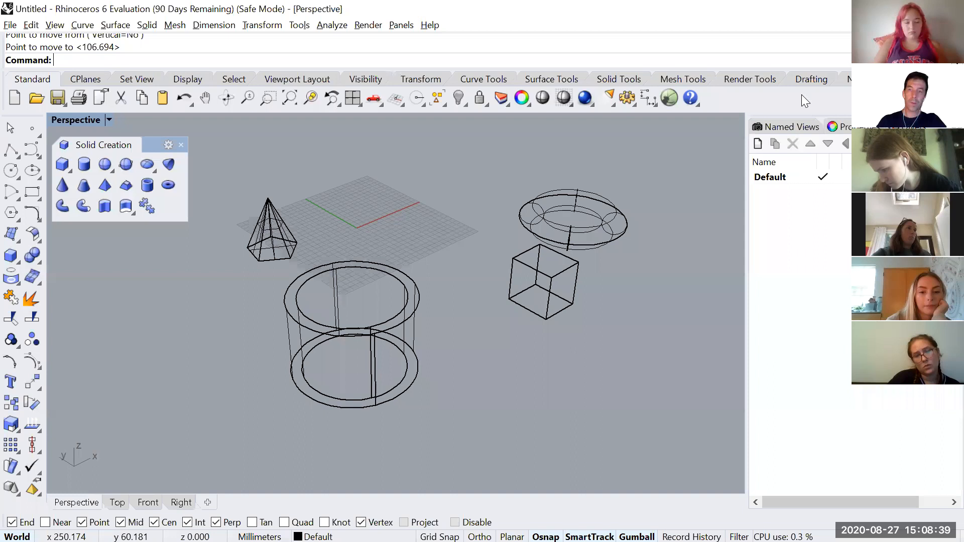
# - Copy the tube once and place the duplicate behind the original, over the grid origin
pyautogui.moveTo(479, 329); pyautogui.dragTo(479, 315, button='right')
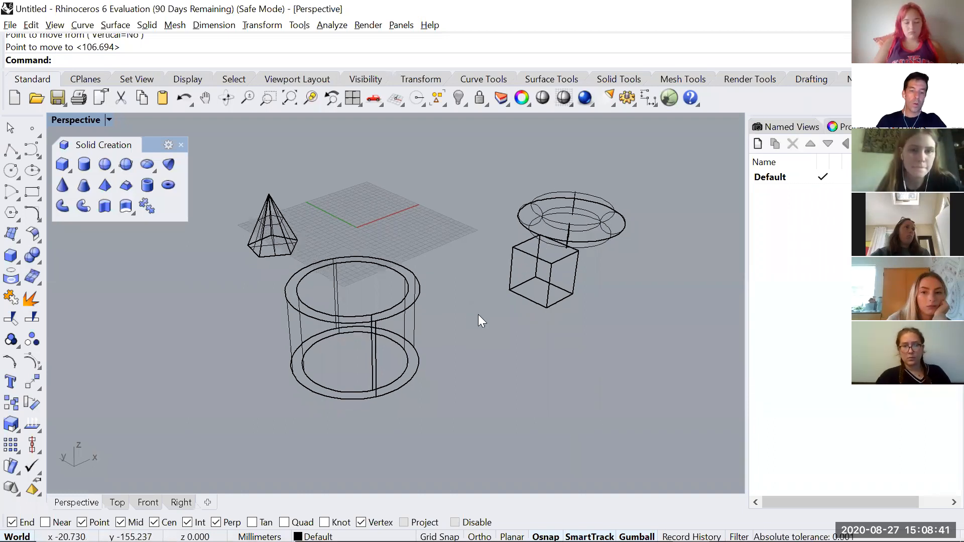
pyautogui.write('opy')
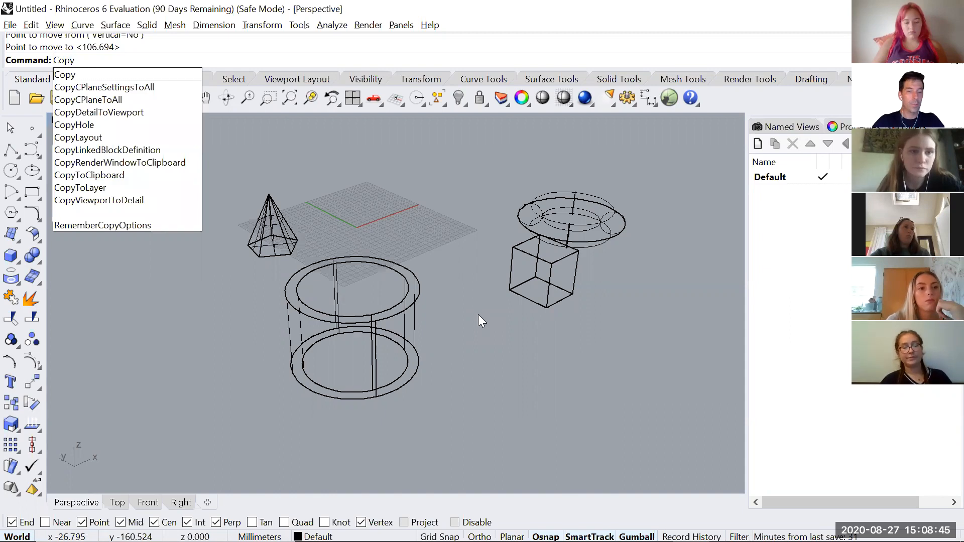
pyautogui.press('Return')
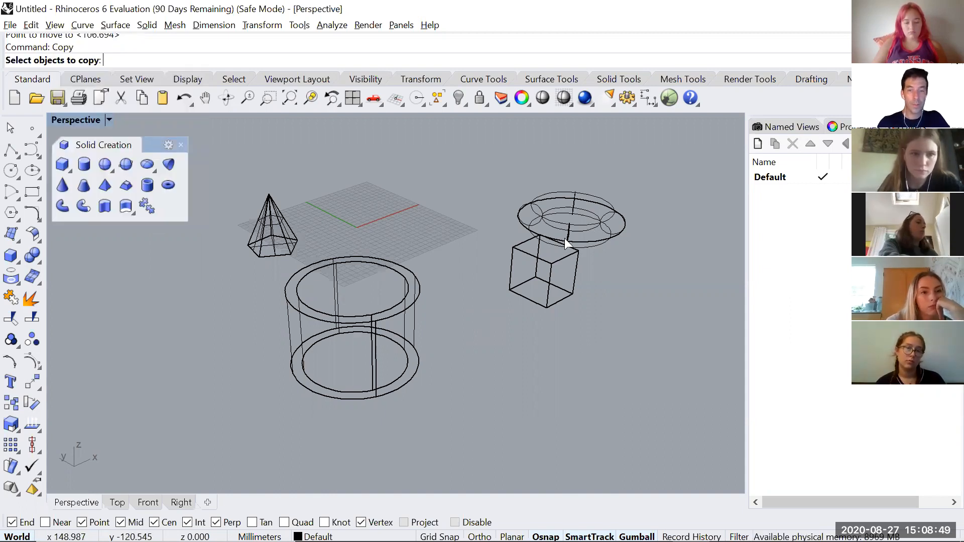
pyautogui.click(408, 331)
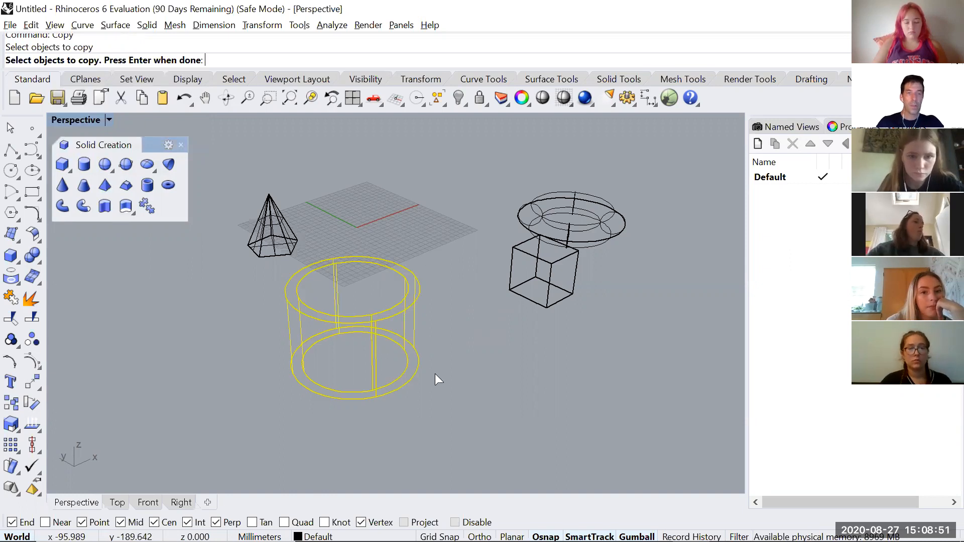
pyautogui.press('Return')
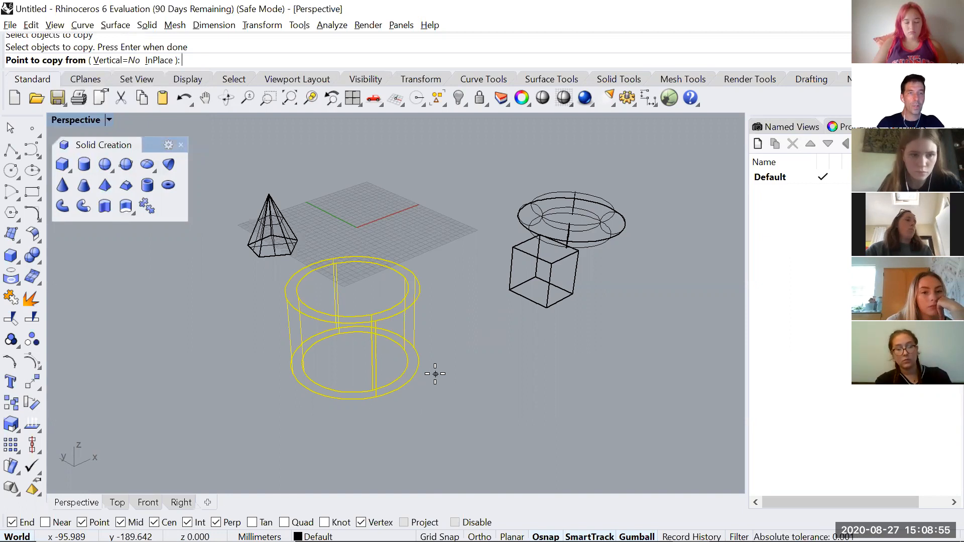
pyautogui.click(440, 371)
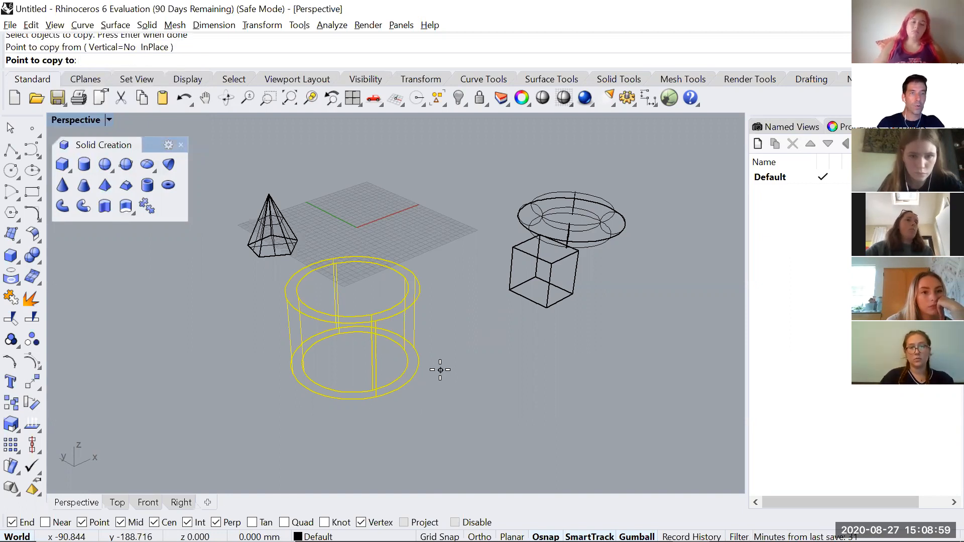
pyautogui.click(440, 208)
pyautogui.press('Return')
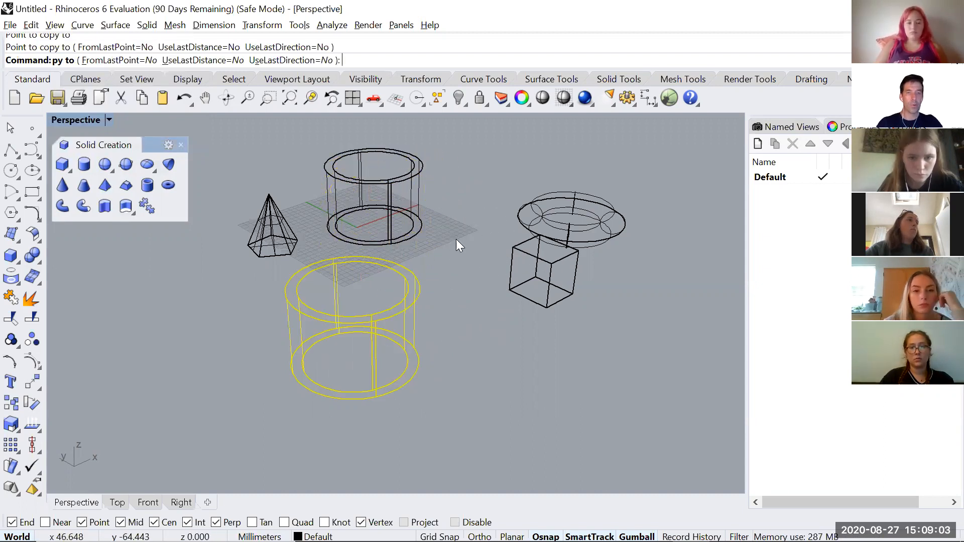
pyautogui.press('Escape')
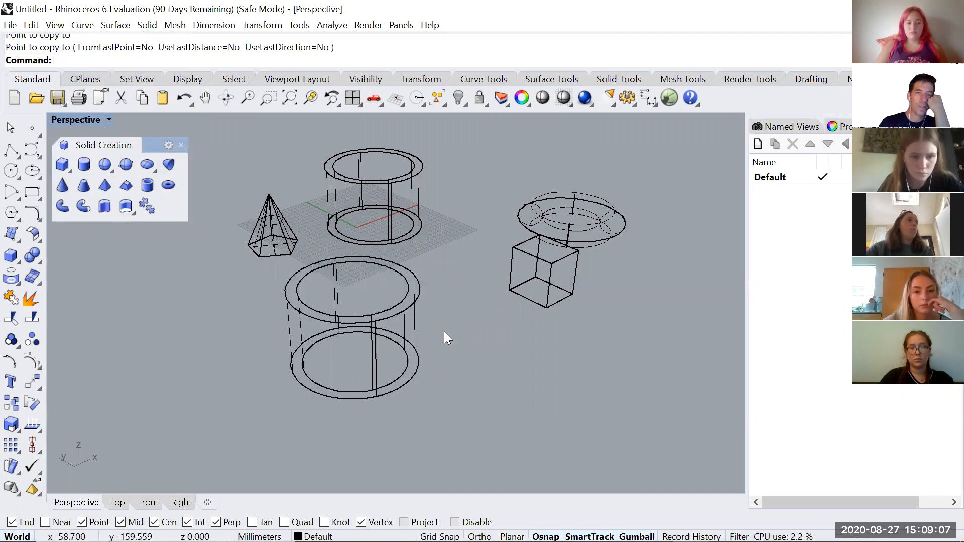
# - Copy the pyramid seven times, spacing the duplicates in an arc around the front of the tube, box and torus
pyautogui.moveTo(503, 308); pyautogui.dragTo(470, 323, button='right')
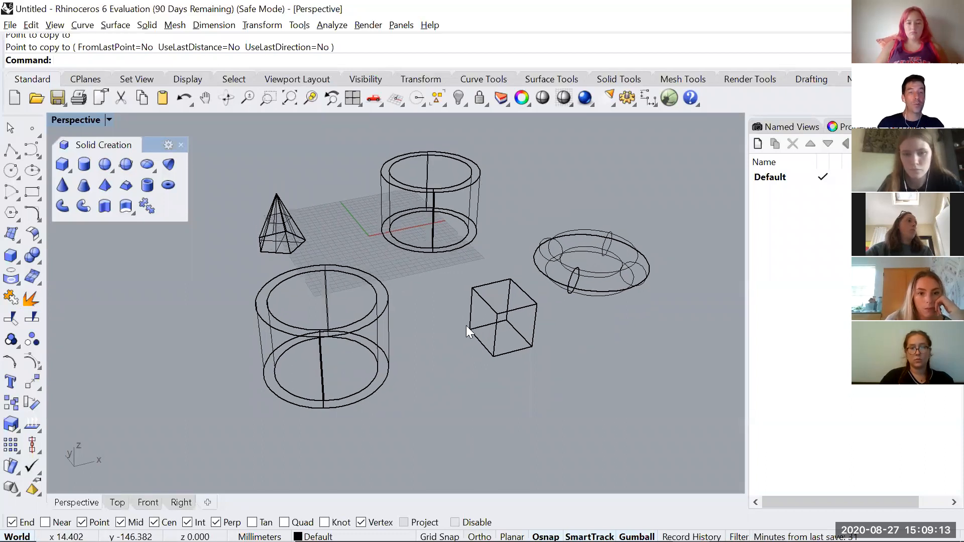
pyautogui.moveTo(444, 314); pyautogui.dragTo(449, 316, button='right')
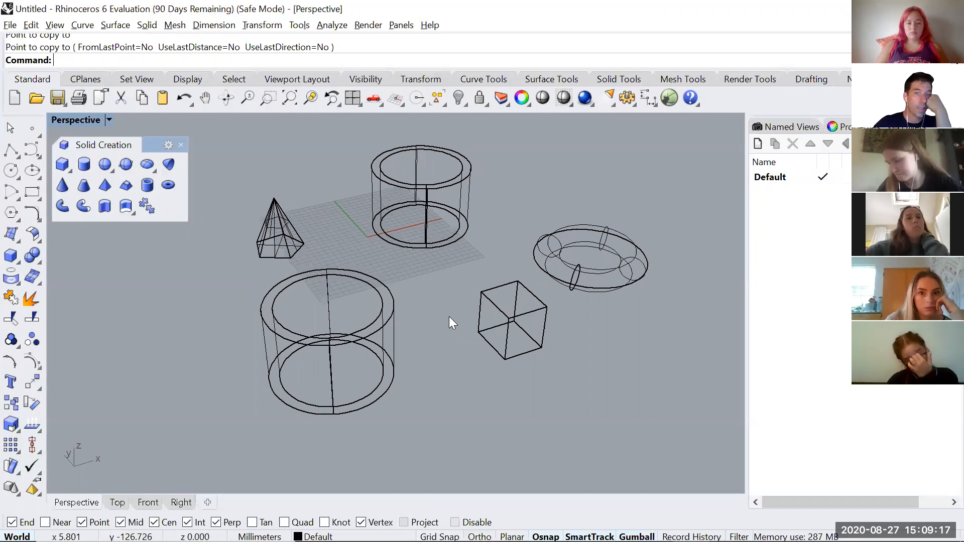
pyautogui.press('Return')
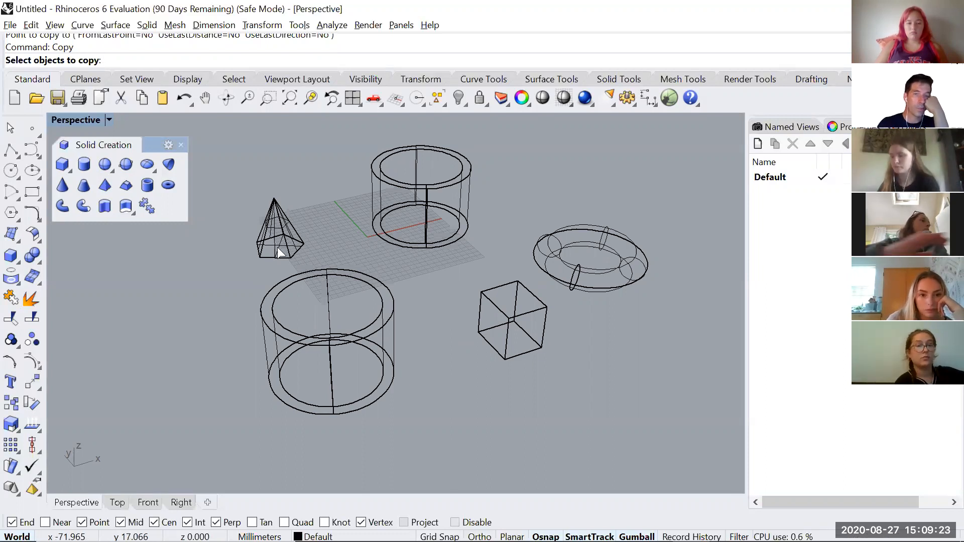
pyautogui.click(281, 228)
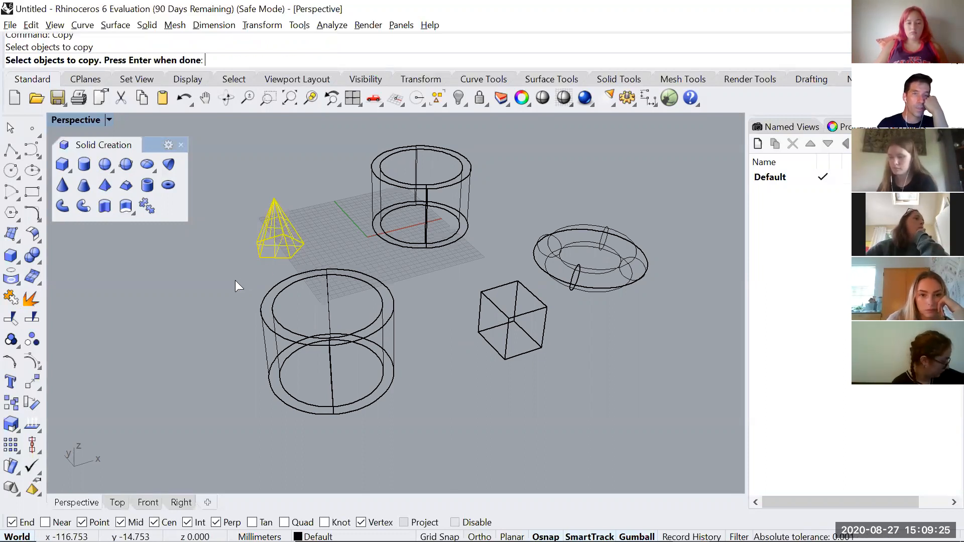
pyautogui.press('Return')
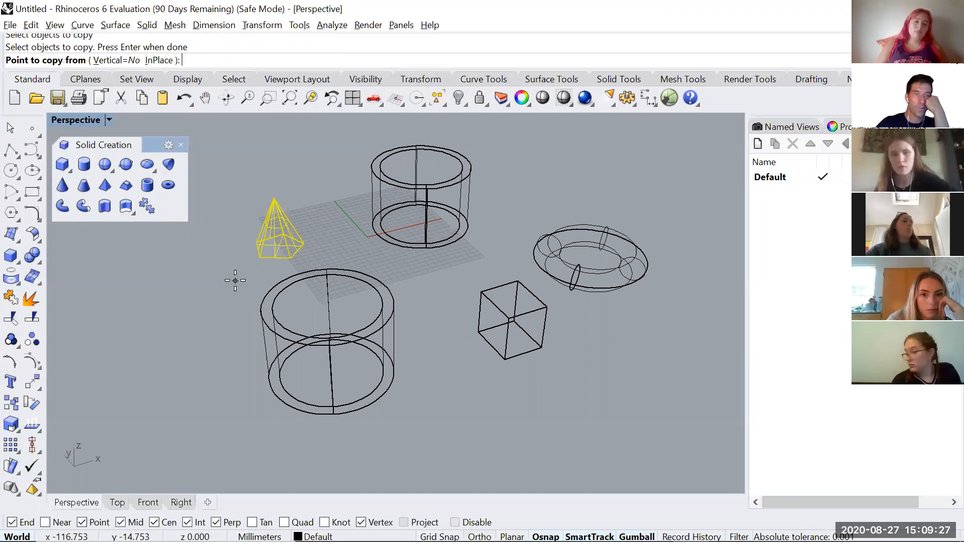
pyautogui.click(240, 241)
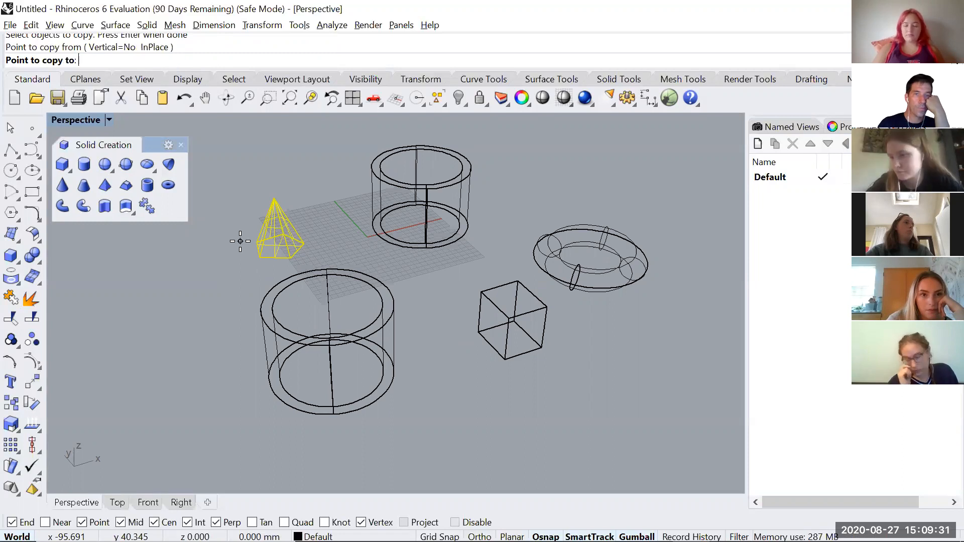
pyautogui.click(590, 361)
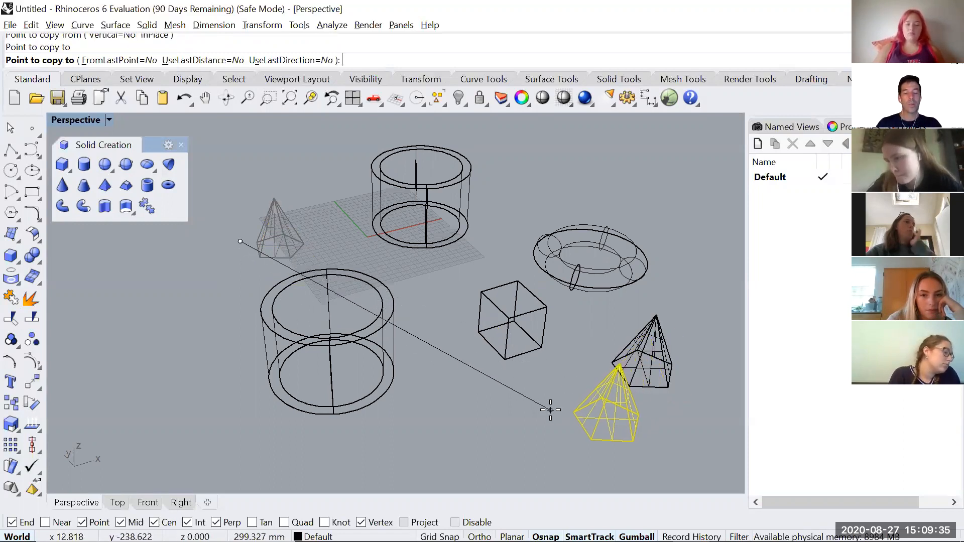
pyautogui.click(517, 417)
pyautogui.click(426, 441)
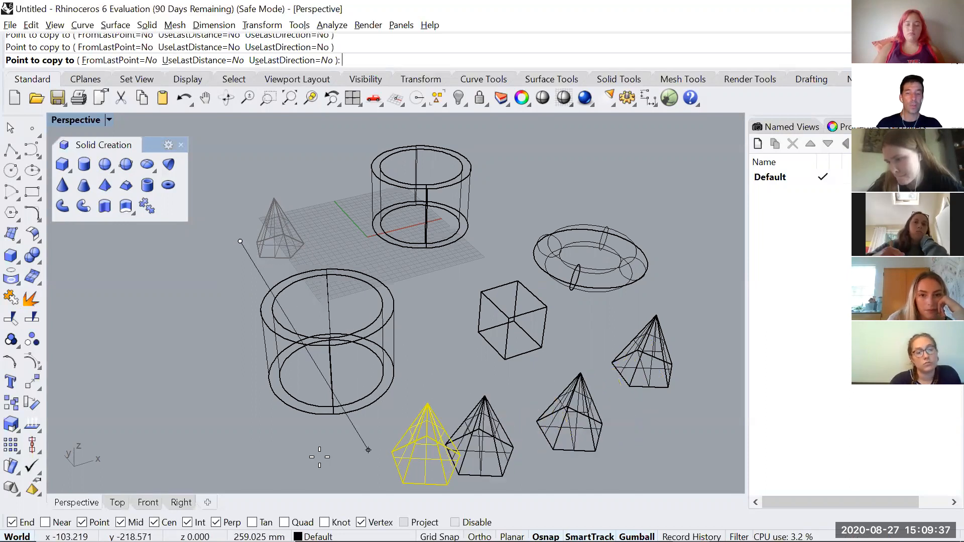
pyautogui.click(286, 454)
pyautogui.click(153, 440)
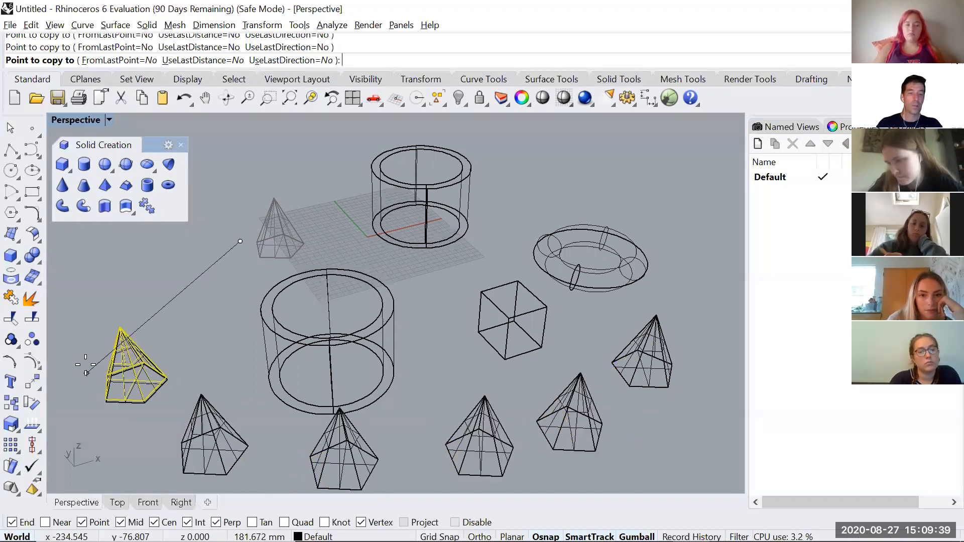
pyautogui.click(85, 378)
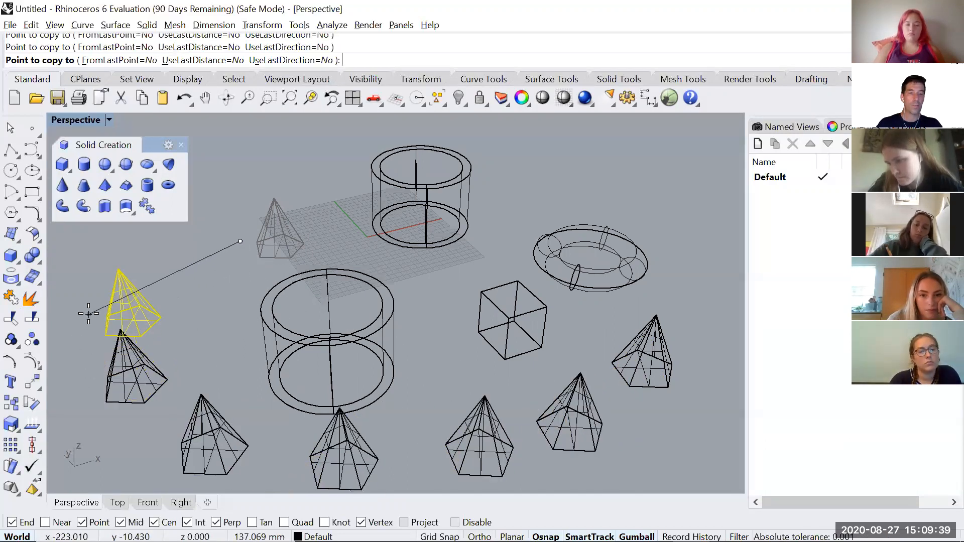
pyautogui.click(80, 285)
pyautogui.press('Return')
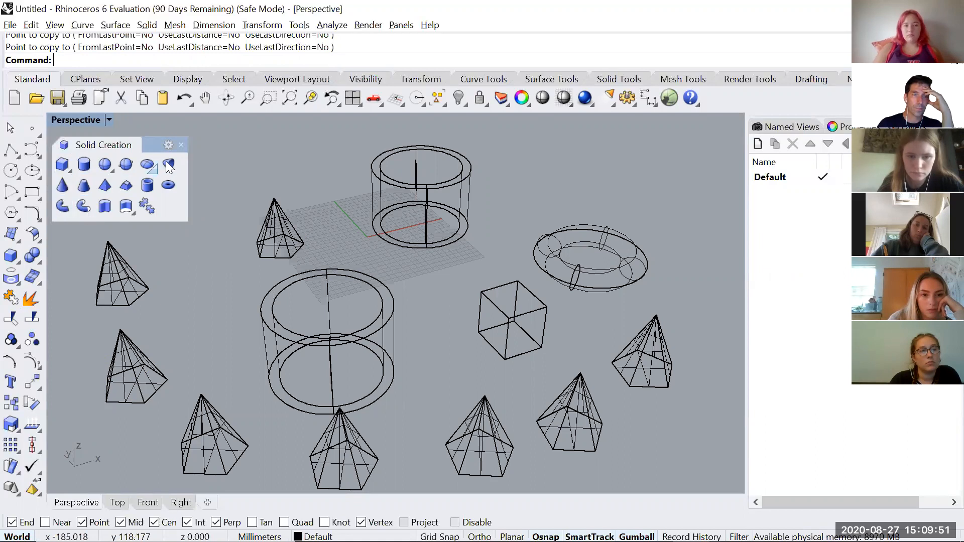
# - Copy the arc's end pyramid nearest the torus from a base corner to its own apex, using object snaps
pyautogui.moveTo(293, 305); pyautogui.dragTo(353, 309, button='right')
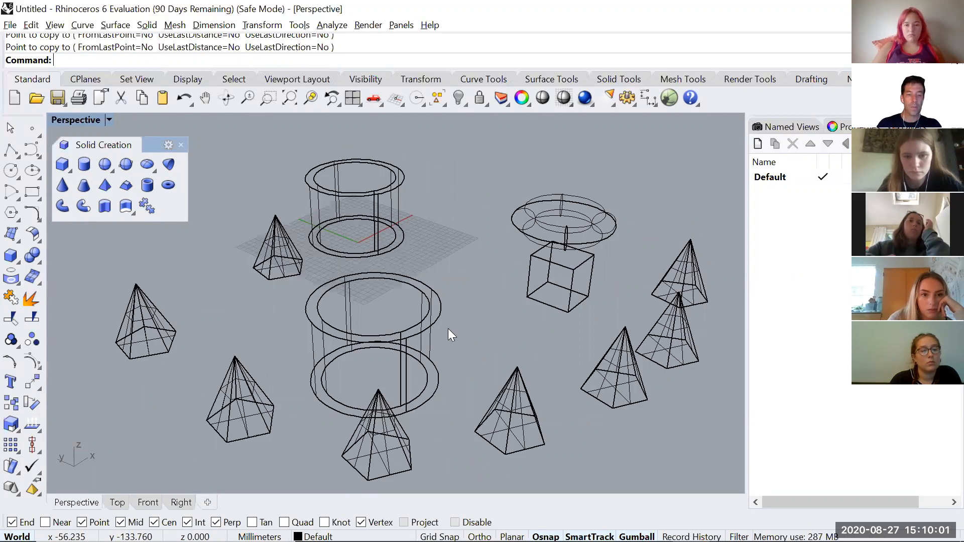
pyautogui.moveTo(451, 329); pyautogui.dragTo(621, 328, button='right')
pyautogui.scroll(5, 623, 332)
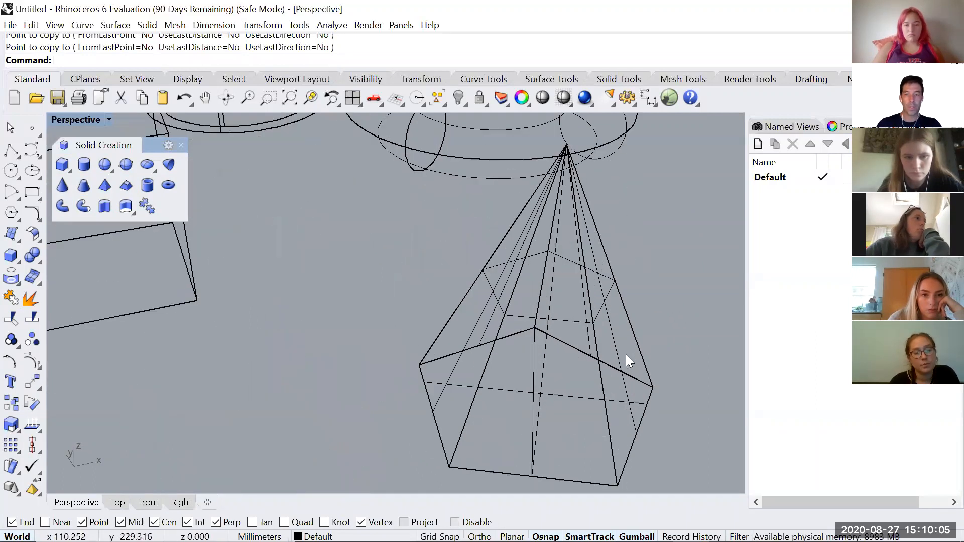
pyautogui.click(635, 330)
pyautogui.scroll(-5, 634, 330)
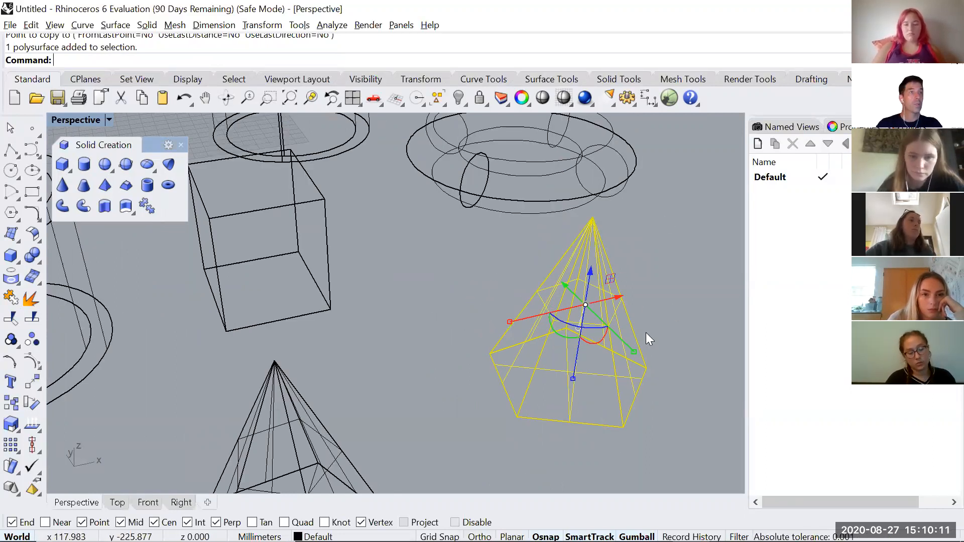
pyautogui.write('Copy')
pyautogui.press('Return')
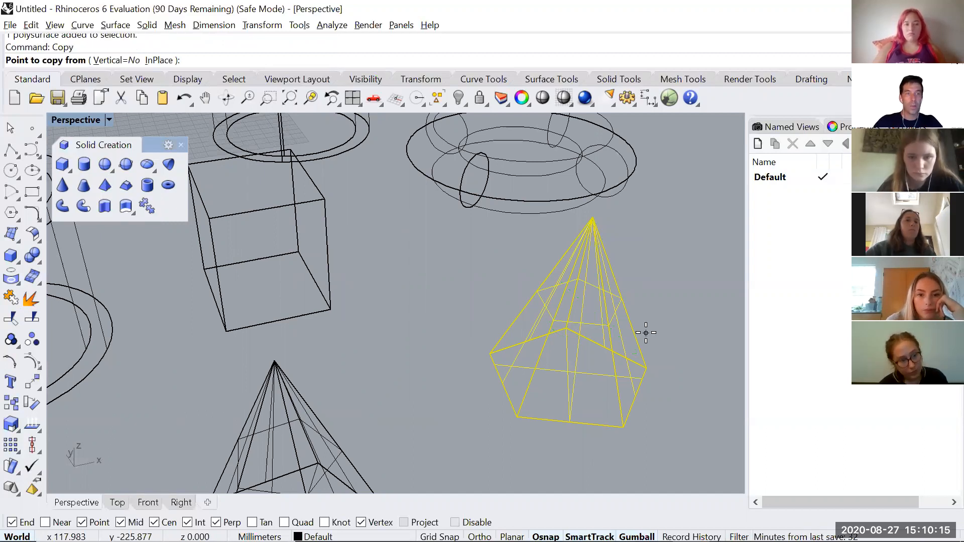
pyautogui.moveTo(646, 332); pyautogui.dragTo(472, 338, button='right')
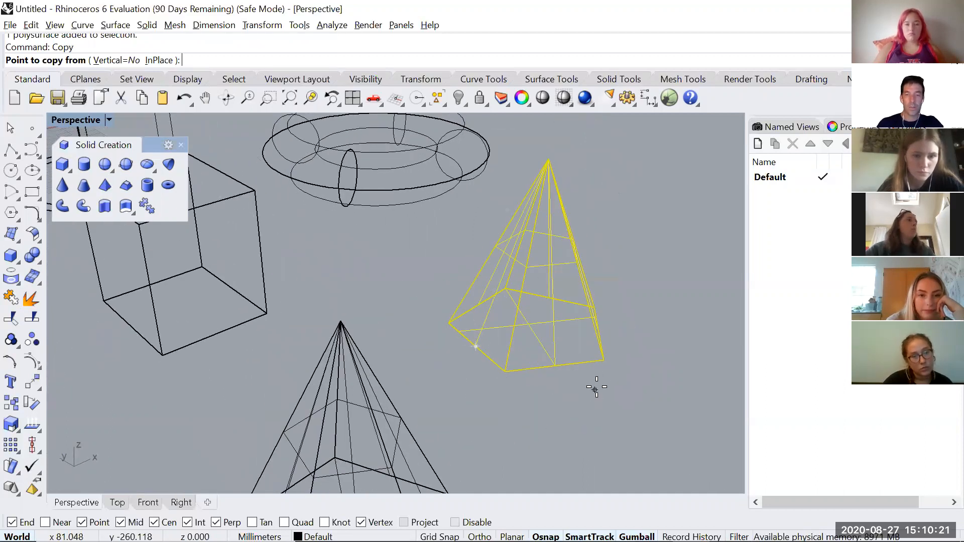
pyautogui.moveTo(605, 380); pyautogui.dragTo(596, 387, button='right')
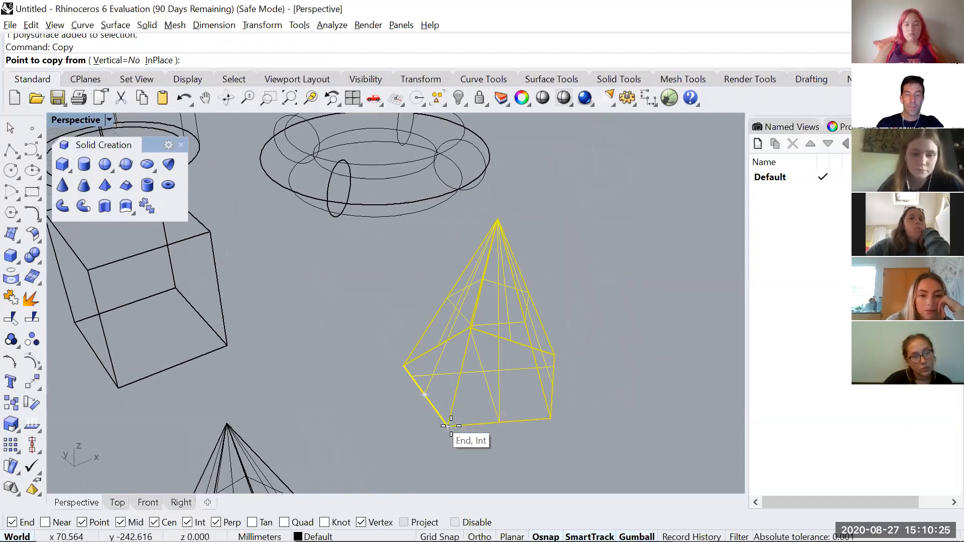
pyautogui.click(551, 419)
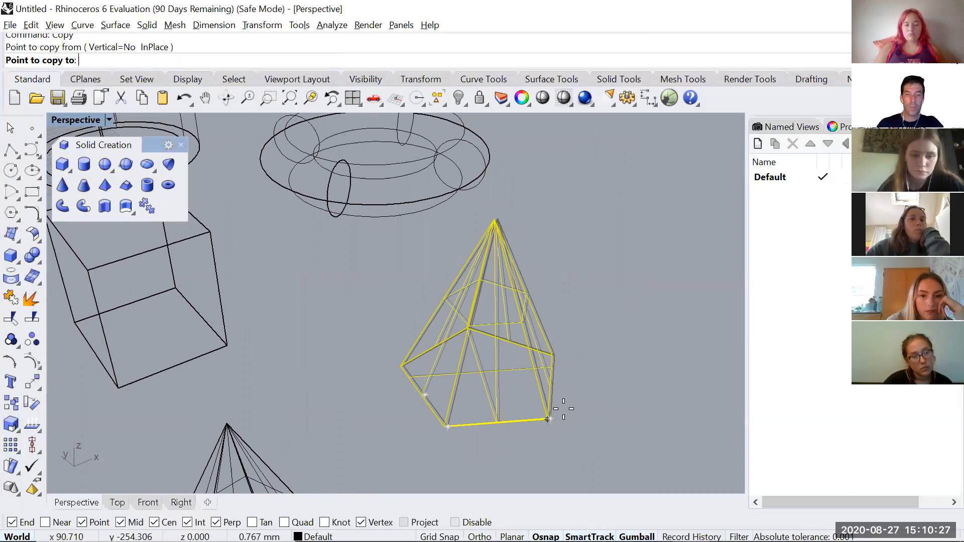
pyautogui.click(498, 221)
pyautogui.press('Return')
# - Examine from several angles how the copied pyramid's base corner meets the original pyramid's apex
pyautogui.scroll(-6, 487, 230)
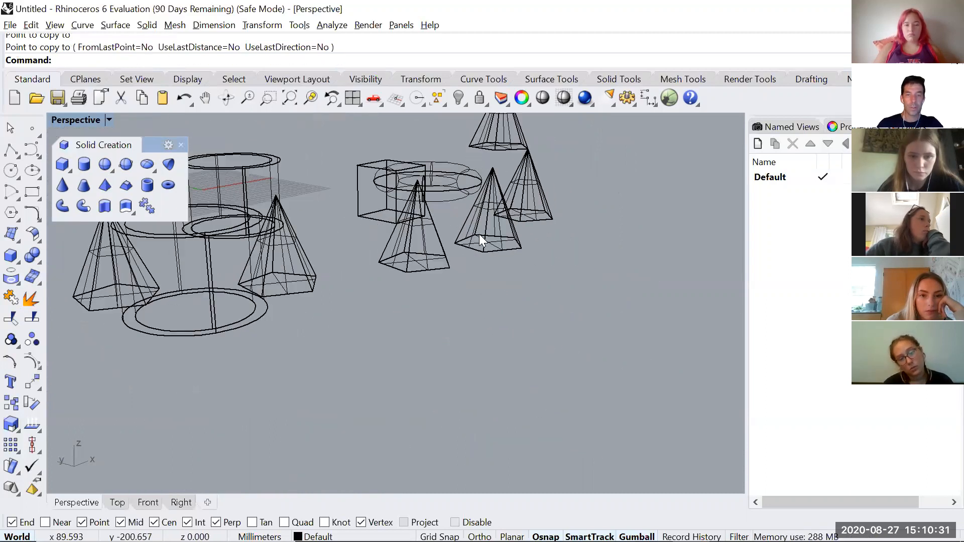
pyautogui.scroll(5, 480, 286)
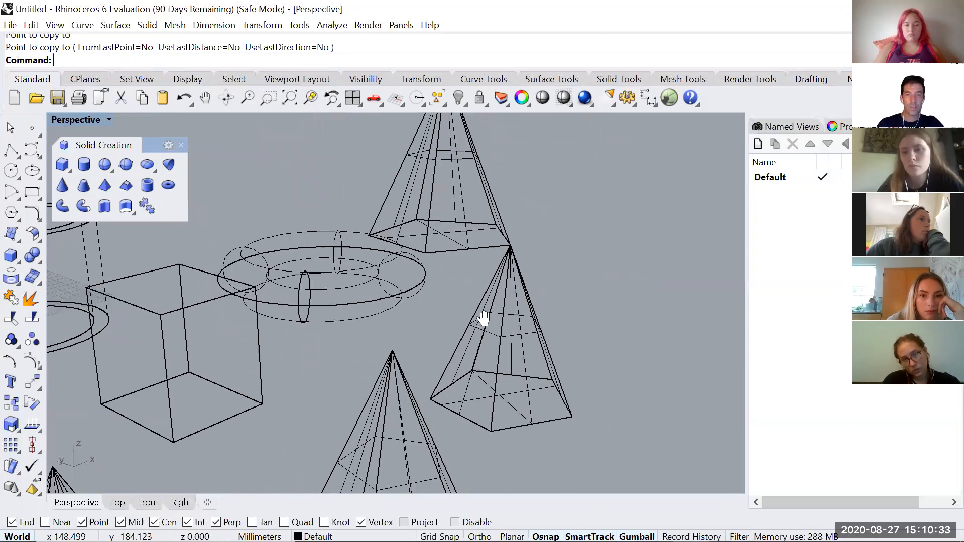
pyautogui.moveTo(486, 327); pyautogui.dragTo(513, 330, button='right')
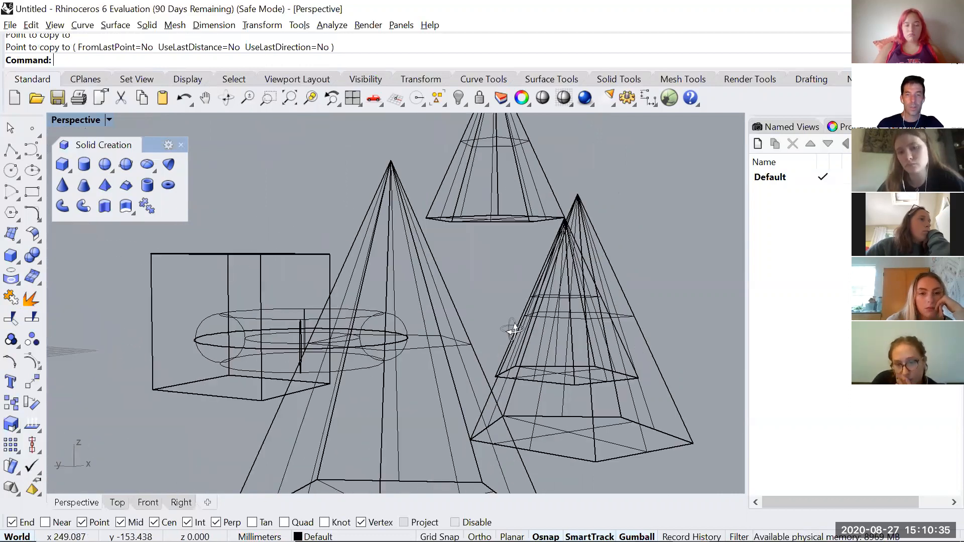
pyautogui.moveTo(392, 333); pyautogui.dragTo(475, 298, button='right')
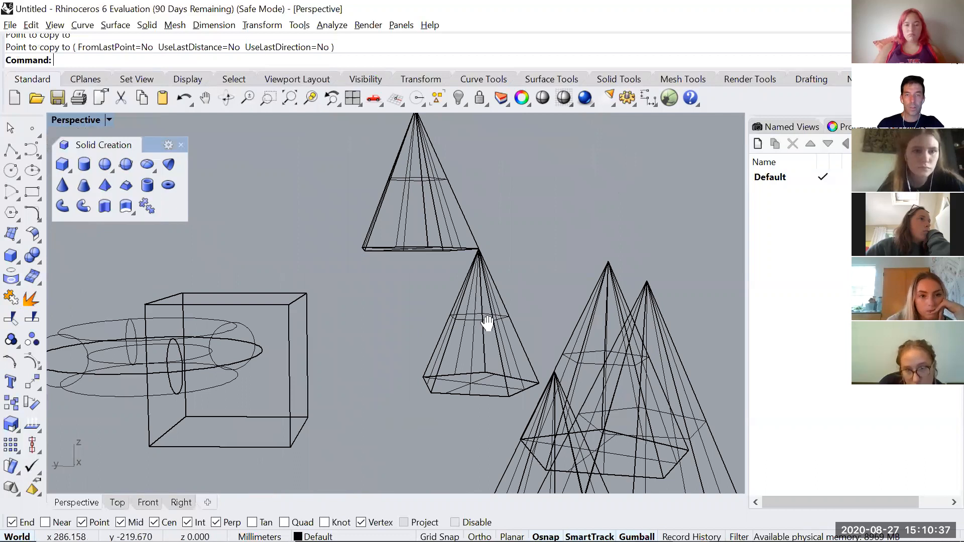
pyautogui.scroll(3, 485, 302)
pyautogui.moveTo(482, 272)
pyautogui.keyDown('shift'); pyautogui.mouseDown(button='right')
pyautogui.moveTo(487, 283)
pyautogui.moveTo(477, 280)
pyautogui.mouseUp(button='right'); pyautogui.keyUp('shift')
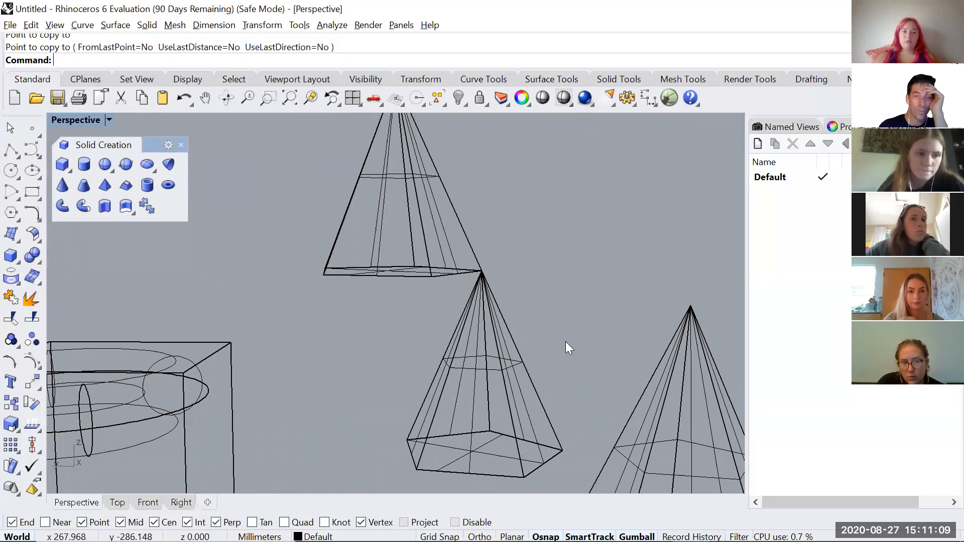
pyautogui.click(506, 390)
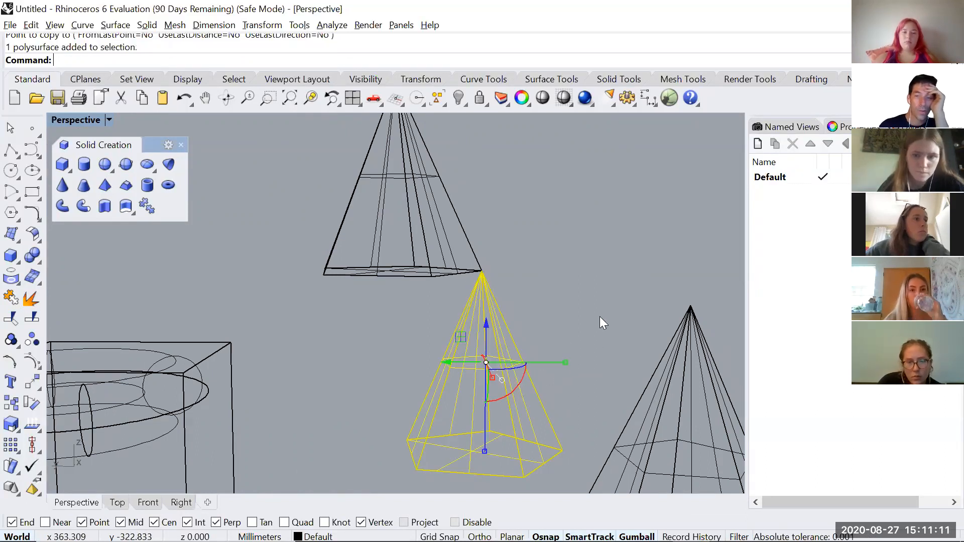
pyautogui.press('Escape')
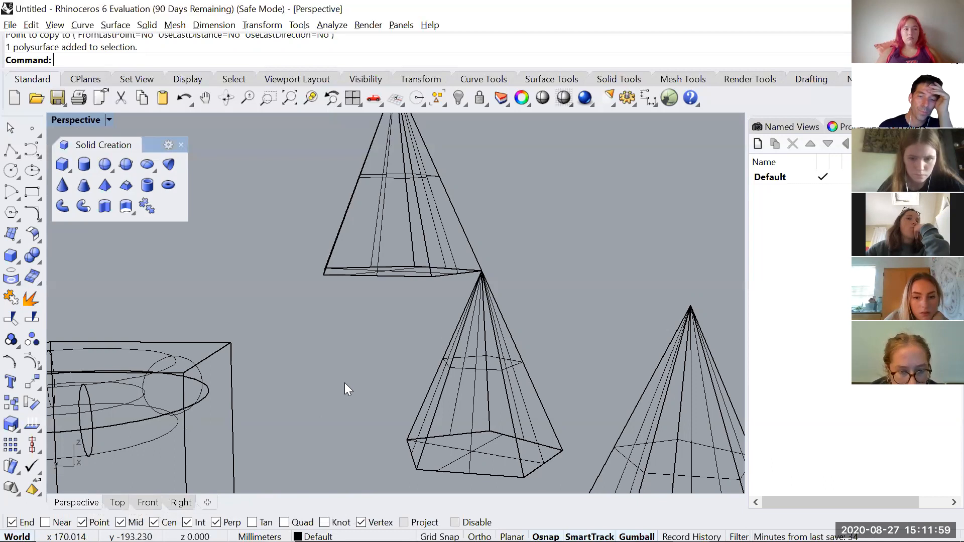
pyautogui.scroll(-5, 346, 384)
pyautogui.moveTo(563, 339); pyautogui.dragTo(474, 376, button='right')
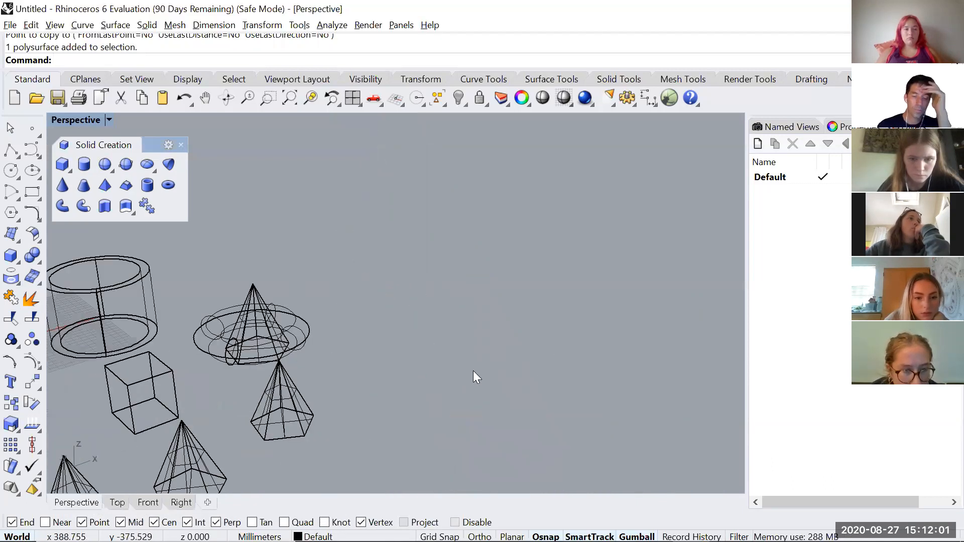
pyautogui.keyDown('shift'); pyautogui.moveTo(374, 388); pyautogui.dragTo(447, 356, button='right'); pyautogui.keyUp('shift')
pyautogui.scroll(4, 447, 357)
pyautogui.moveTo(415, 386); pyautogui.dragTo(403, 394, button='right')
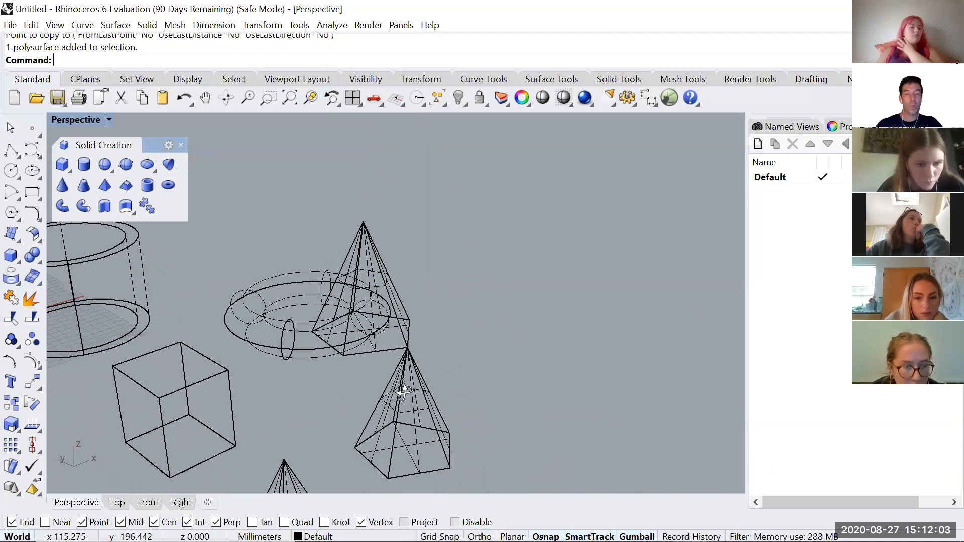
pyautogui.moveTo(318, 361); pyautogui.dragTo(398, 331, button='right')
pyautogui.moveTo(397, 331); pyautogui.dragTo(418, 357, button='right')
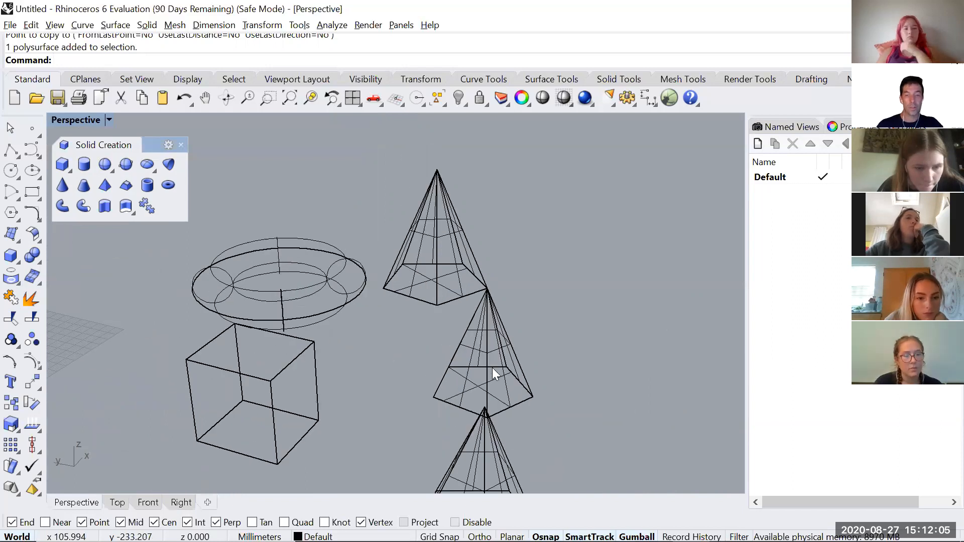
pyautogui.scroll(2, 493, 372)
# - Copy another pyramid of the arc from its base corner to its own apex, using object snaps
pyautogui.click(466, 236)
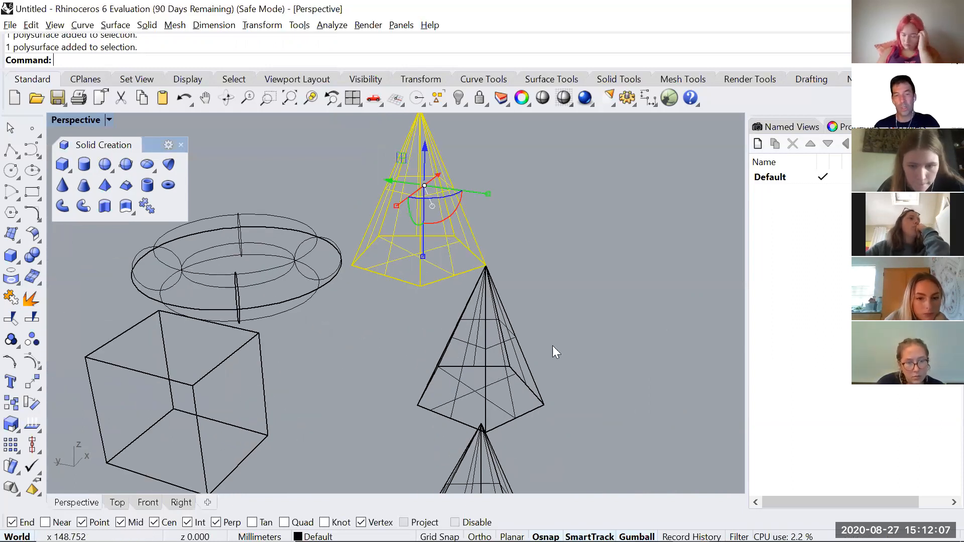
pyautogui.scroll(-3, 450, 378)
pyautogui.moveTo(445, 435); pyautogui.dragTo(467, 443, button='right')
pyautogui.click(467, 443)
pyautogui.moveTo(489, 444); pyautogui.dragTo(432, 304, button='right')
pyautogui.keyDown('shift'); pyautogui.moveTo(569, 312); pyautogui.dragTo(422, 317, button='right'); pyautogui.keyUp('shift')
pyautogui.scroll(6, 419, 318)
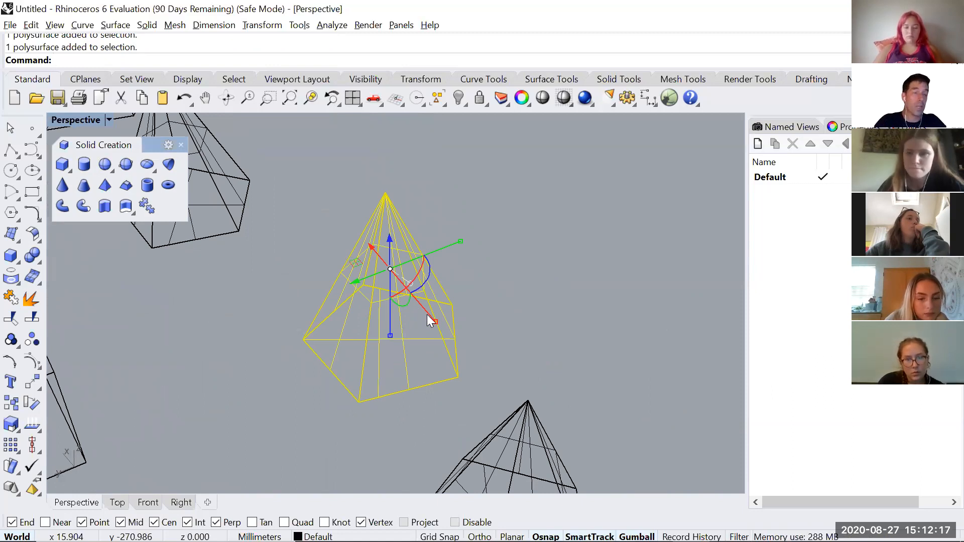
pyautogui.write('opy')
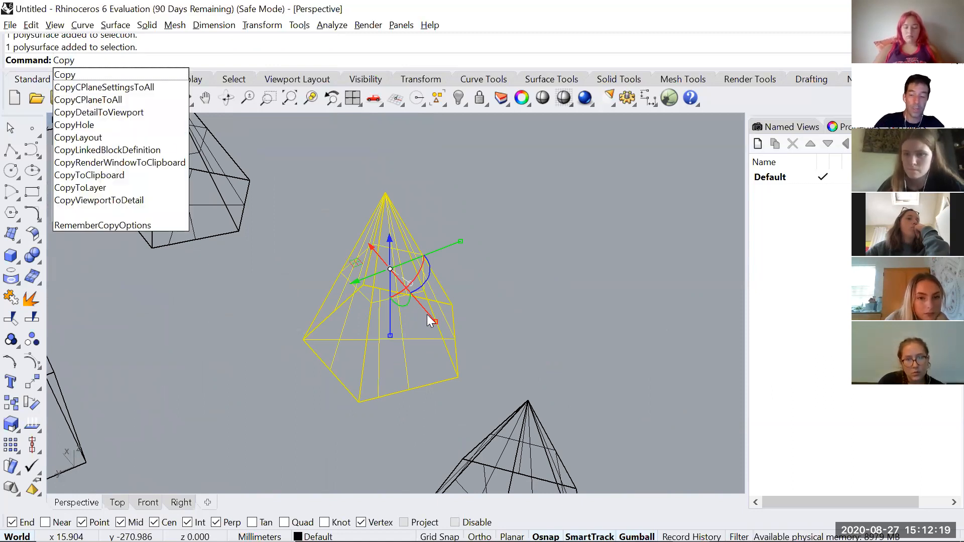
pyautogui.press('Return')
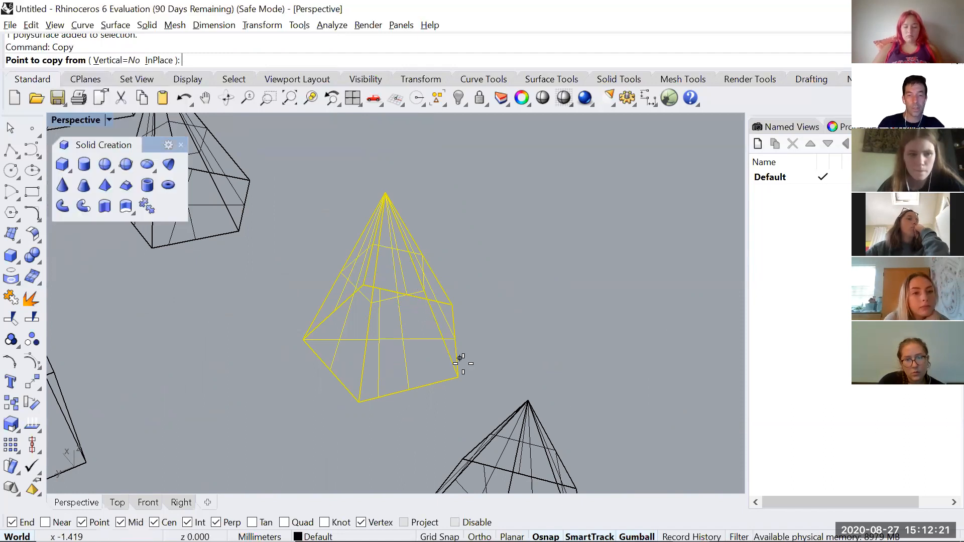
pyautogui.scroll(5, 461, 378)
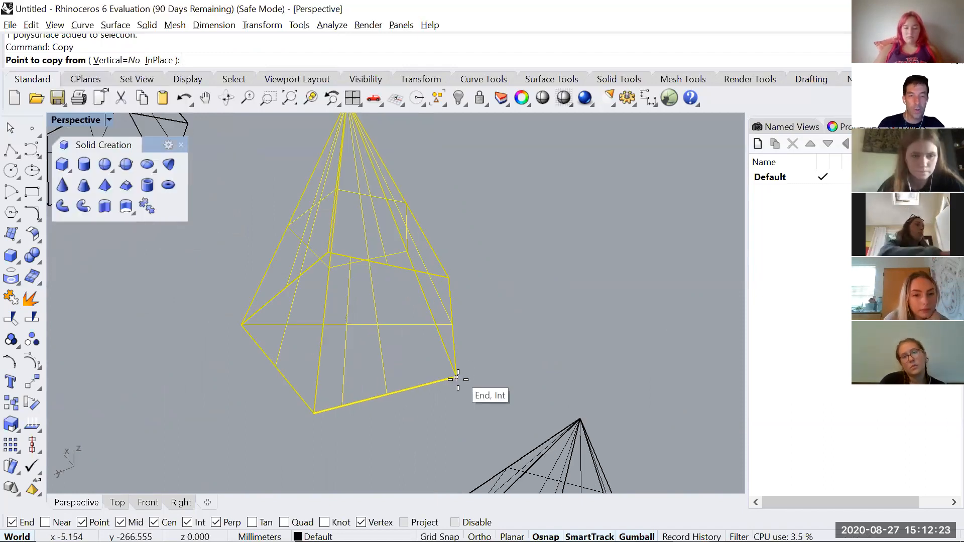
pyautogui.scroll(-5, 440, 371)
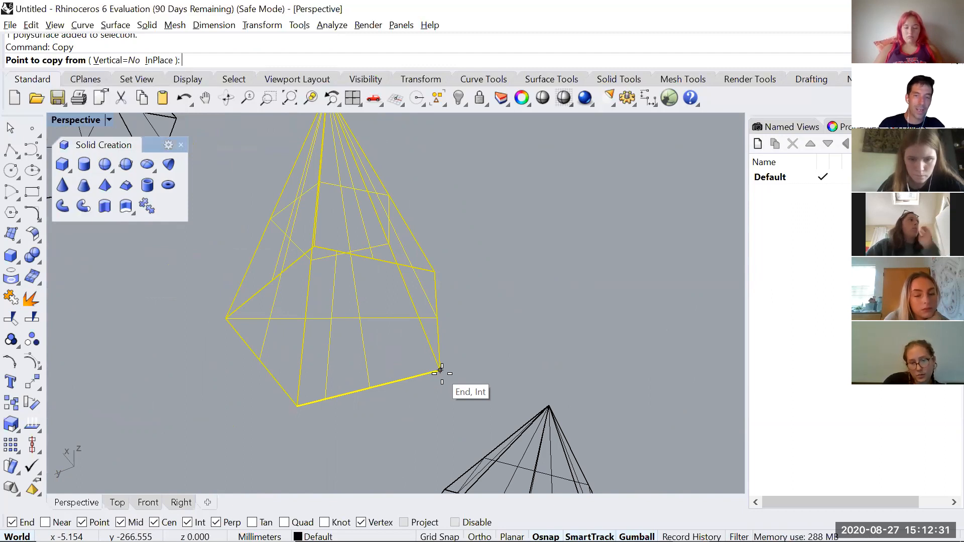
pyautogui.click(441, 371)
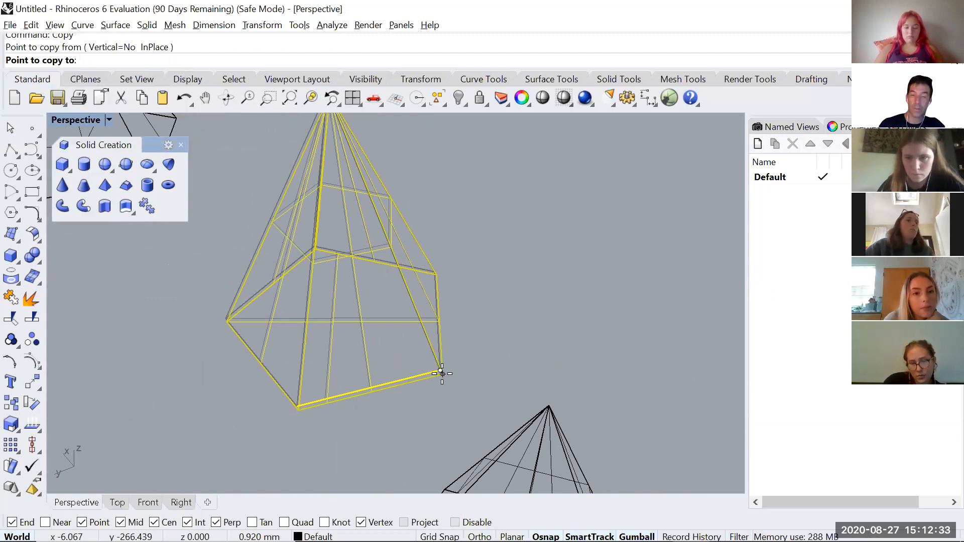
pyautogui.scroll(-4, 442, 372)
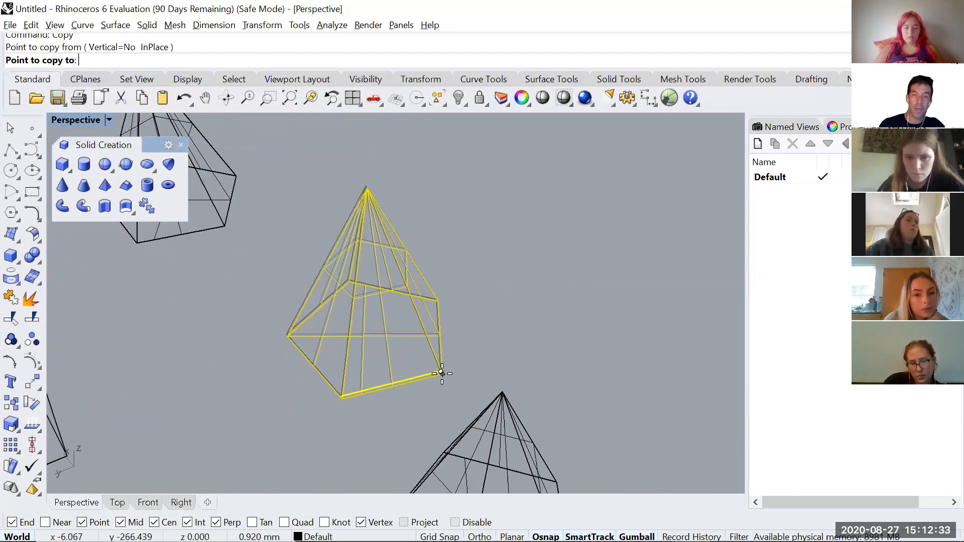
pyautogui.click(363, 187)
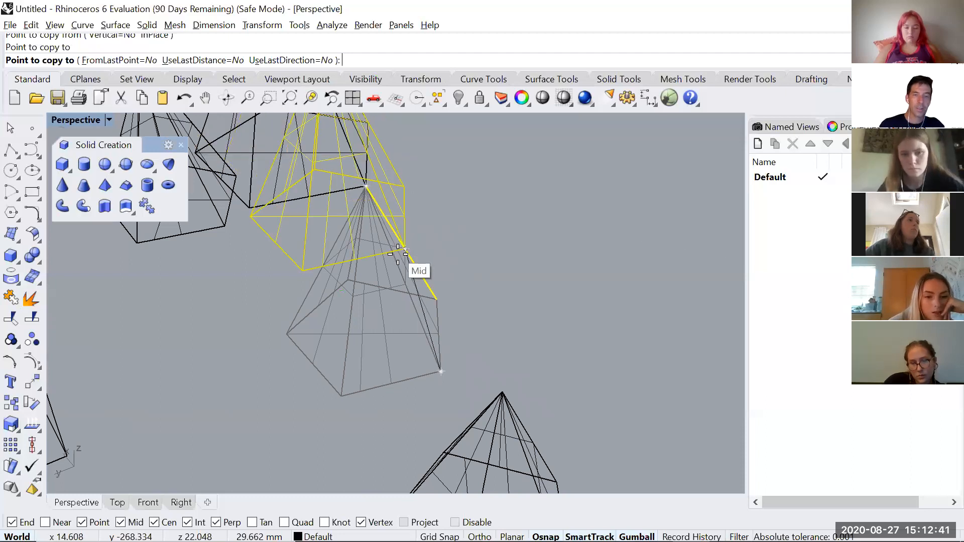
pyautogui.press('Return')
pyautogui.press('Escape')
# - Inspect the point where the second copy's base corner touches the apex of the pyramid below it
pyautogui.moveTo(407, 271); pyautogui.dragTo(442, 171, button='right')
pyautogui.scroll(6, 446, 185)
pyautogui.scroll(-3, 469, 272)
pyautogui.moveTo(469, 272); pyautogui.dragTo(428, 260, button='right')
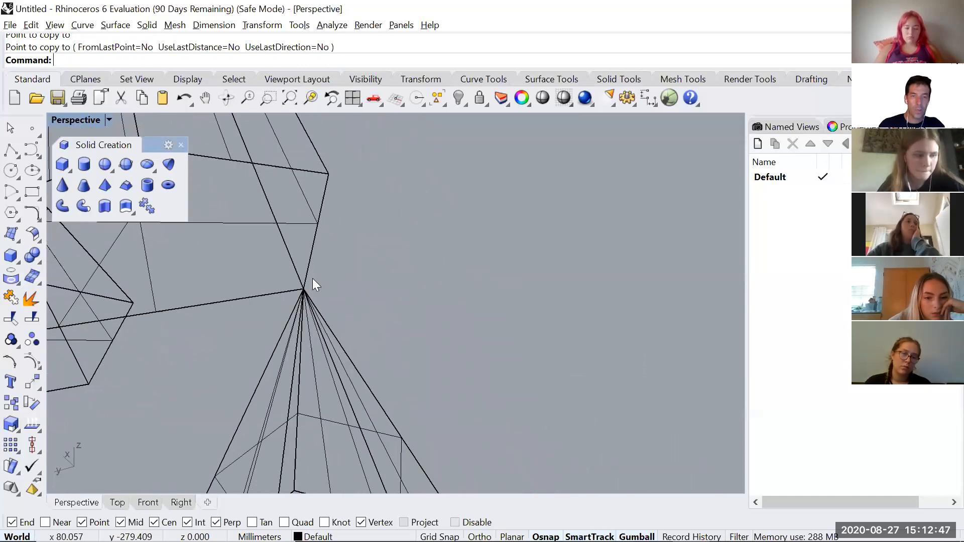
pyautogui.scroll(2, 306, 288)
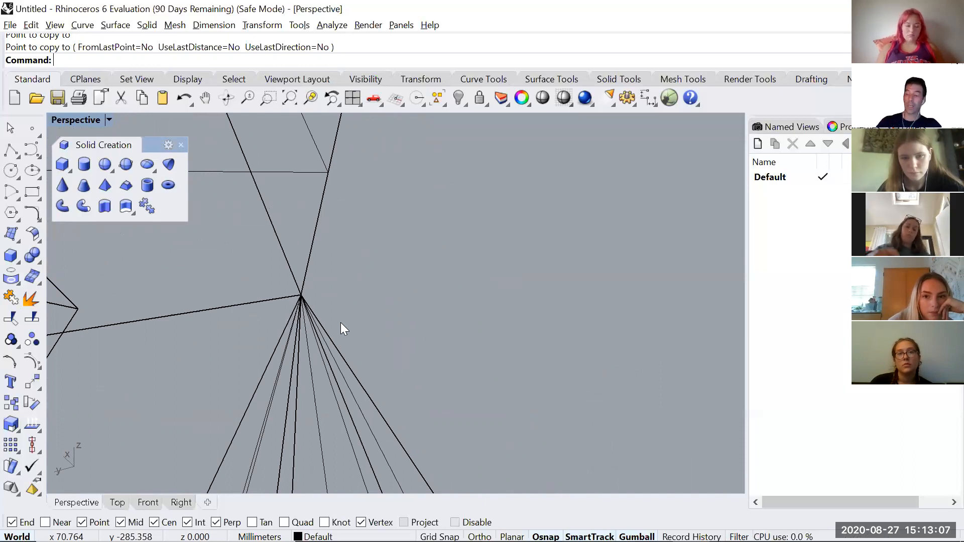
# - Delete the four pyramids at the far end of the arc together with the torus
pyautogui.scroll(-10, 508, 307)
pyautogui.moveTo(517, 309); pyautogui.dragTo(456, 224, button='right')
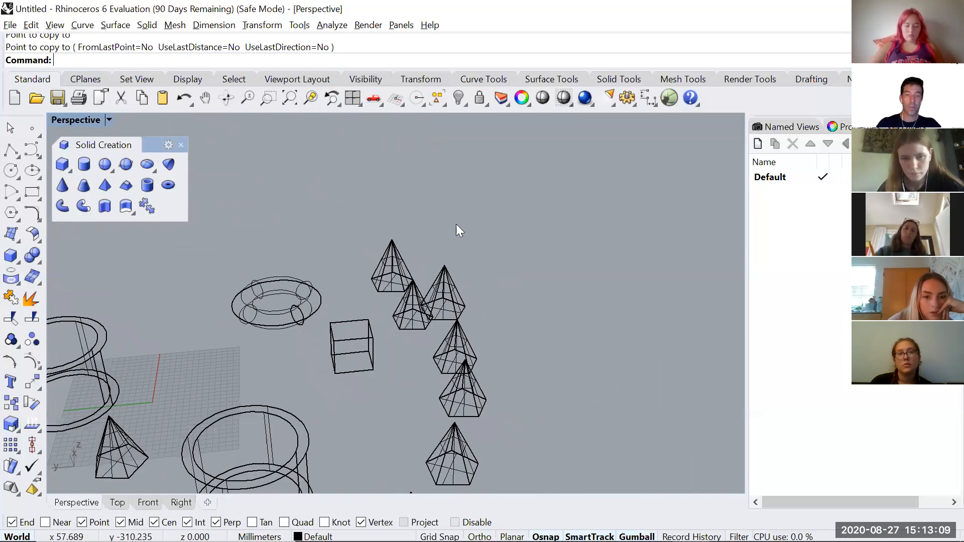
pyautogui.moveTo(450, 222); pyautogui.dragTo(387, 361)
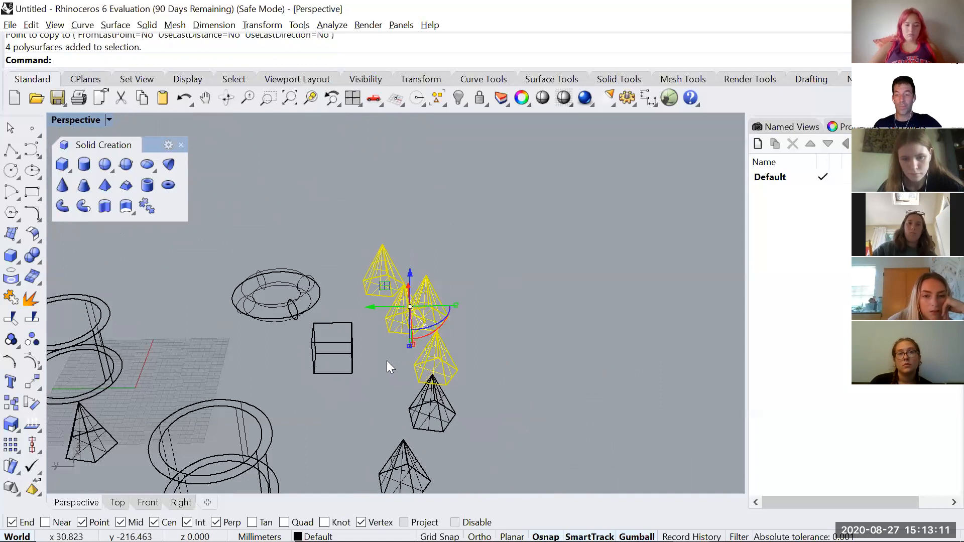
pyautogui.press('Delete')
pyautogui.click(300, 279)
pyautogui.press('Delete')
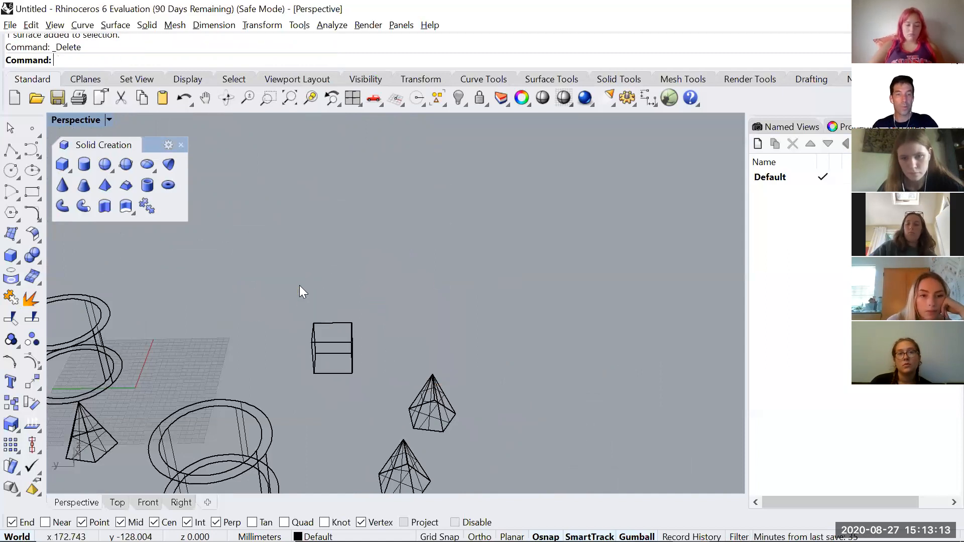
# - Delete the next three pyramids of the arc, in front of the box and the tube, one after another
pyautogui.scroll(5, 413, 402)
pyautogui.keyDown('shift'); pyautogui.moveTo(416, 415); pyautogui.dragTo(403, 303, button='right'); pyautogui.keyUp('shift')
pyautogui.moveTo(491, 247); pyautogui.dragTo(454, 276)
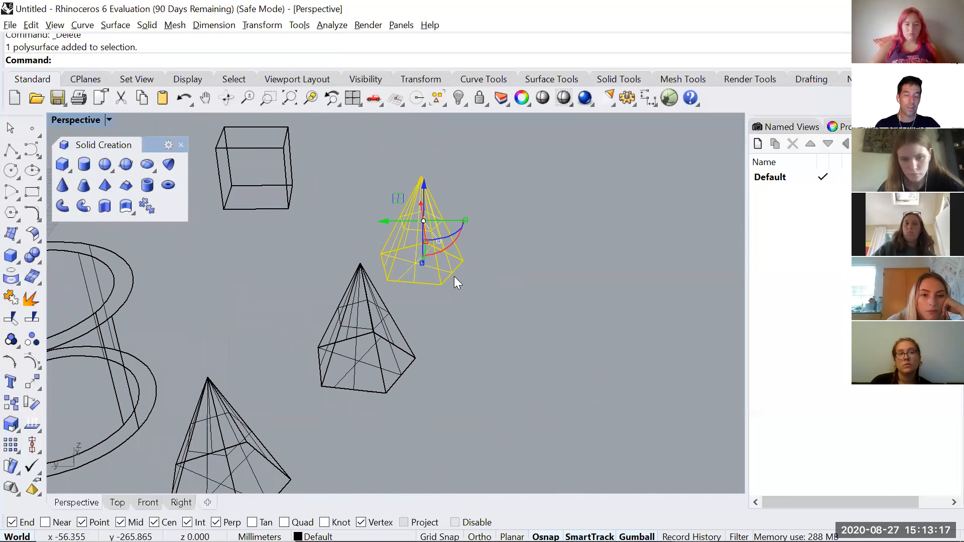
pyautogui.press('Delete')
pyautogui.moveTo(436, 330); pyautogui.dragTo(395, 375)
pyautogui.press('Delete')
pyautogui.moveTo(310, 444); pyautogui.dragTo(255, 466)
pyautogui.press('Delete')
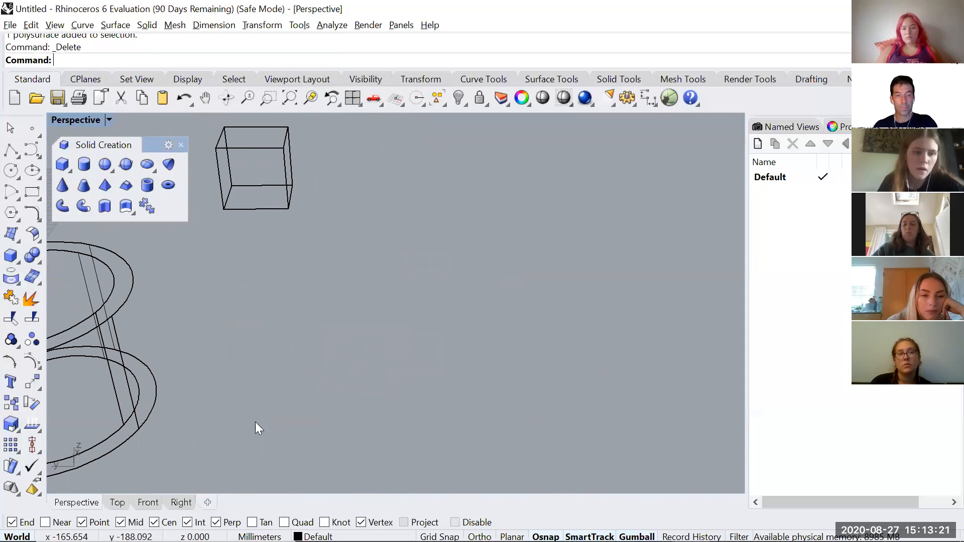
# - Copy the box from its lower front corner to the corner directly above, stacking the copy on the original with object snaps
pyautogui.scroll(-2, 262, 382)
pyautogui.moveTo(217, 233); pyautogui.dragTo(304, 224, button='right')
pyautogui.scroll(3, 358, 267)
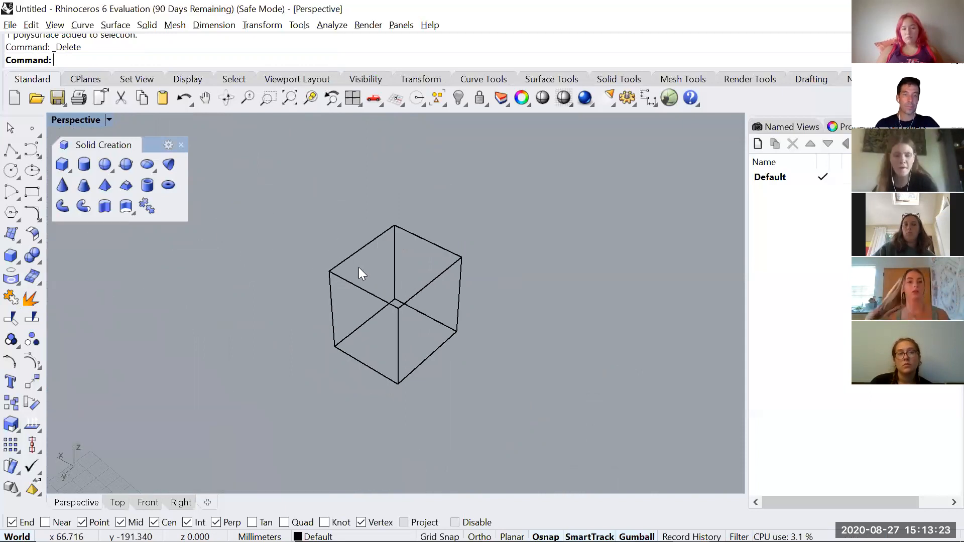
pyautogui.click(513, 309)
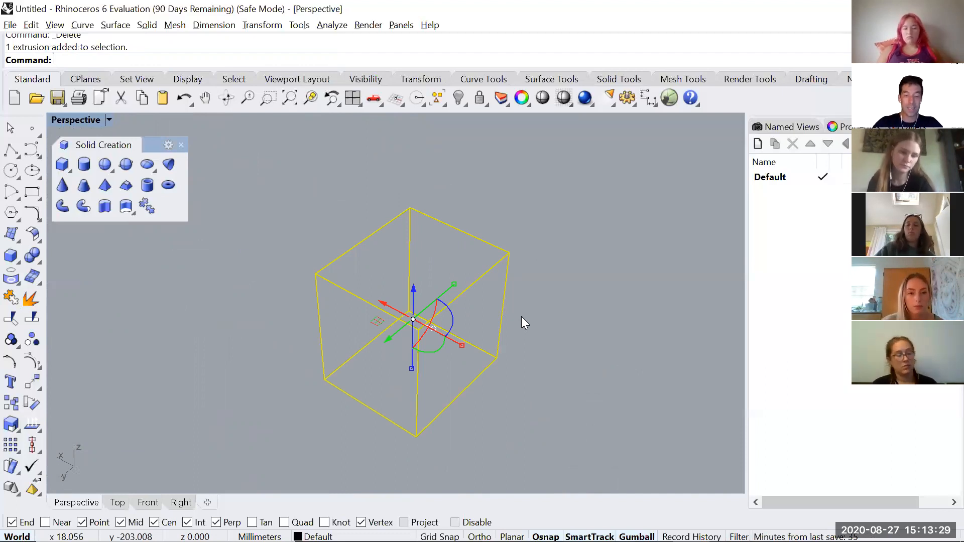
pyautogui.write('y')
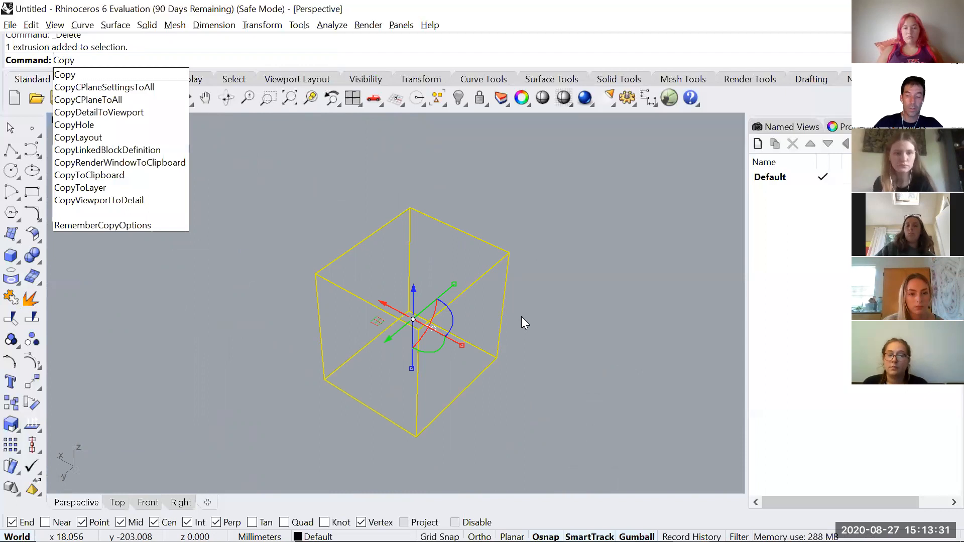
pyautogui.press('Return')
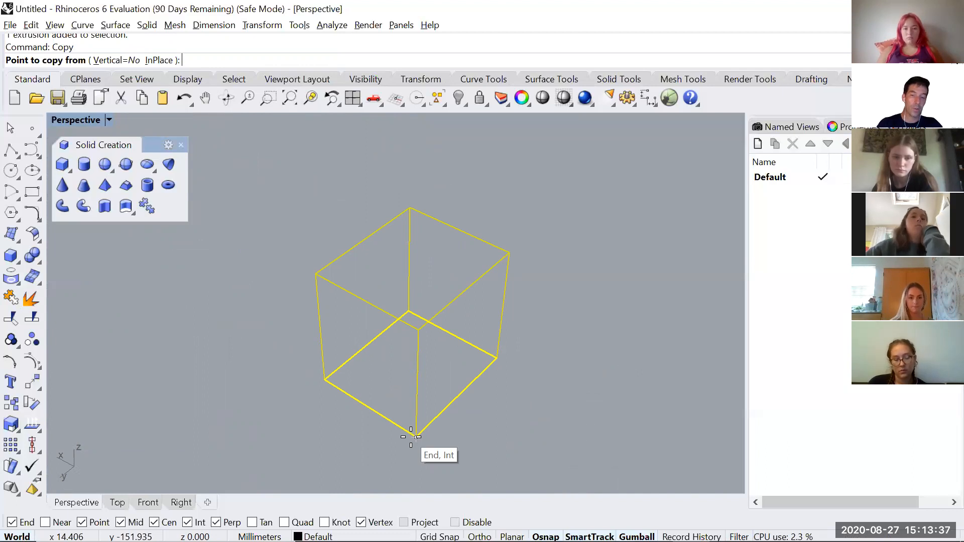
pyautogui.scroll(5, 413, 436)
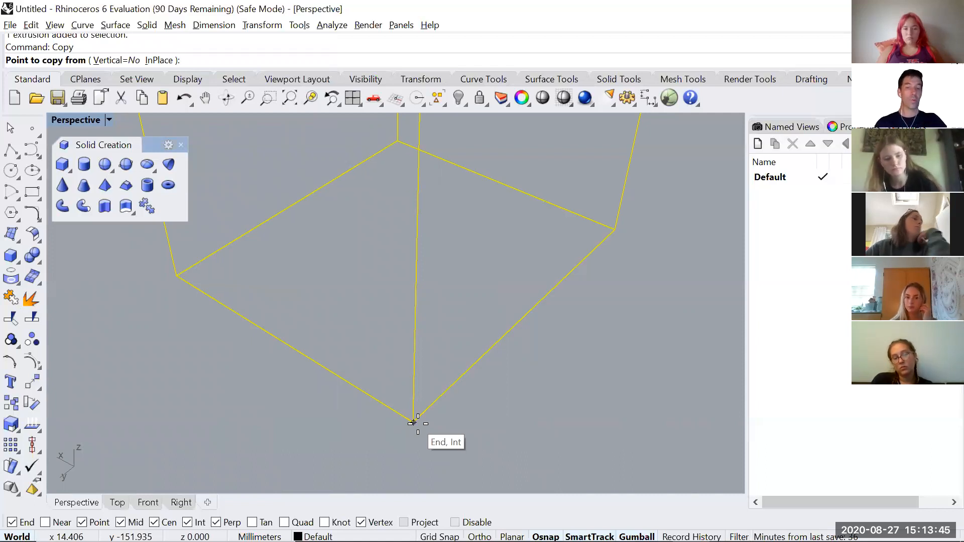
pyautogui.click(413, 423)
pyautogui.scroll(-6, 418, 424)
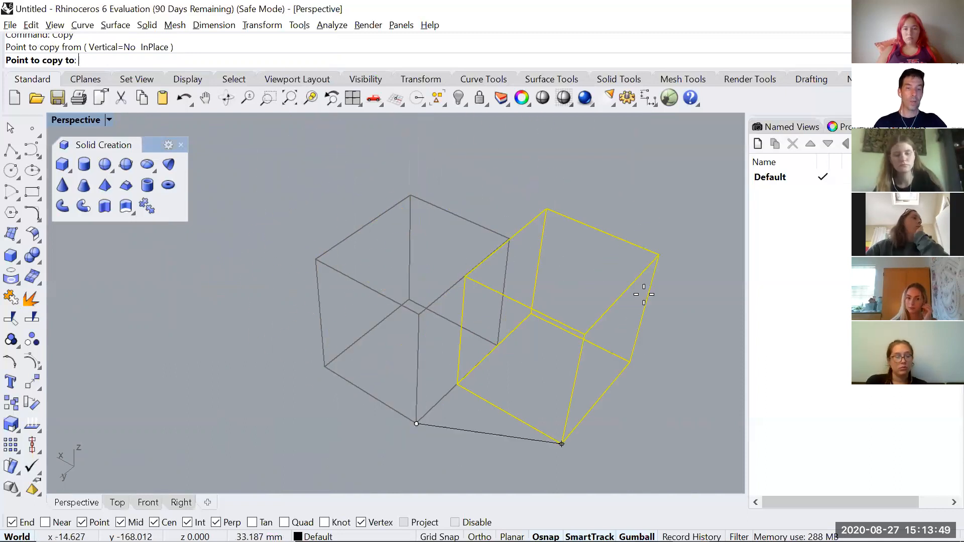
pyautogui.moveTo(514, 385)
pyautogui.mouseDown(button='right')
pyautogui.moveTo(528, 363)
pyautogui.moveTo(521, 372)
pyautogui.mouseUp(button='right')
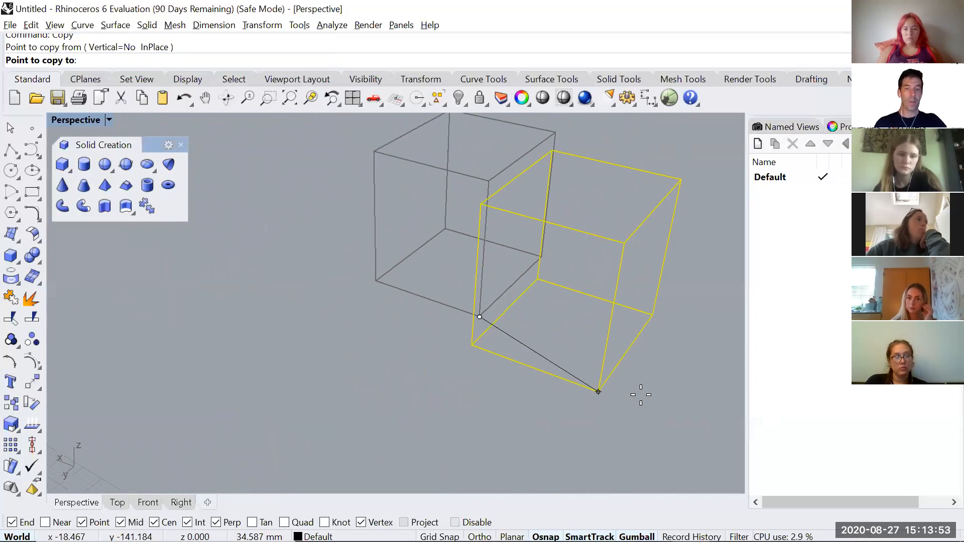
pyautogui.moveTo(562, 327); pyautogui.dragTo(452, 325, button='right')
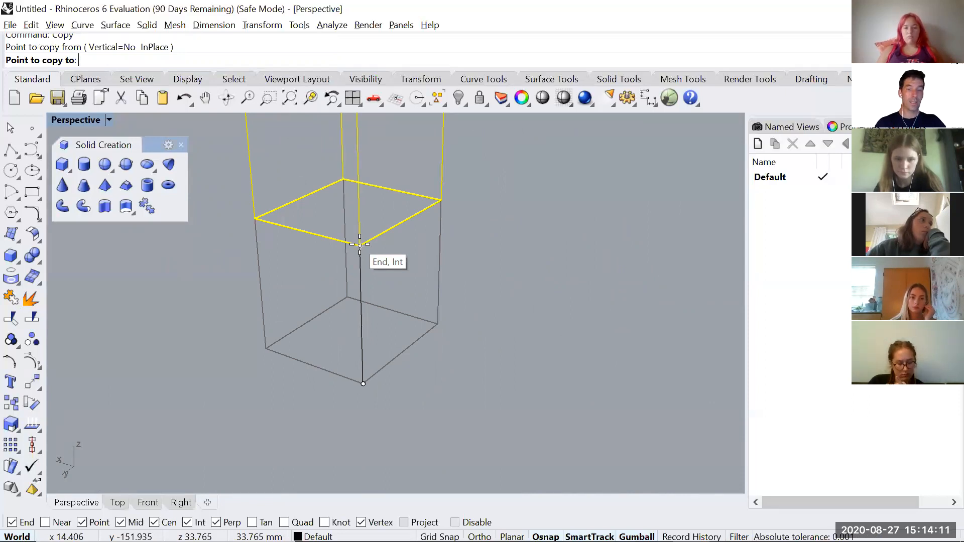
pyautogui.click(359, 245)
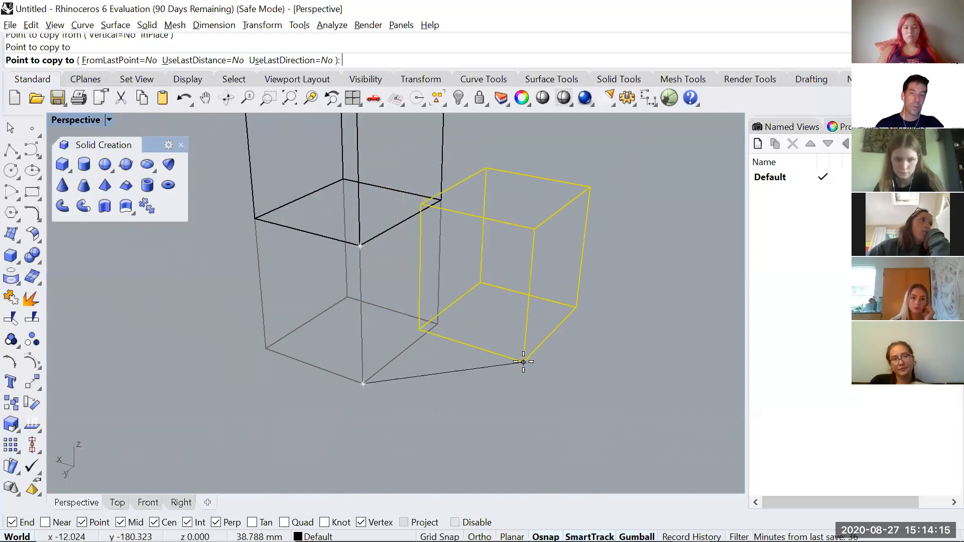
# - Place further copies of the box at upper corners of the previous copies, building a tall, staggered tower of boxes
pyautogui.scroll(-5, 524, 362)
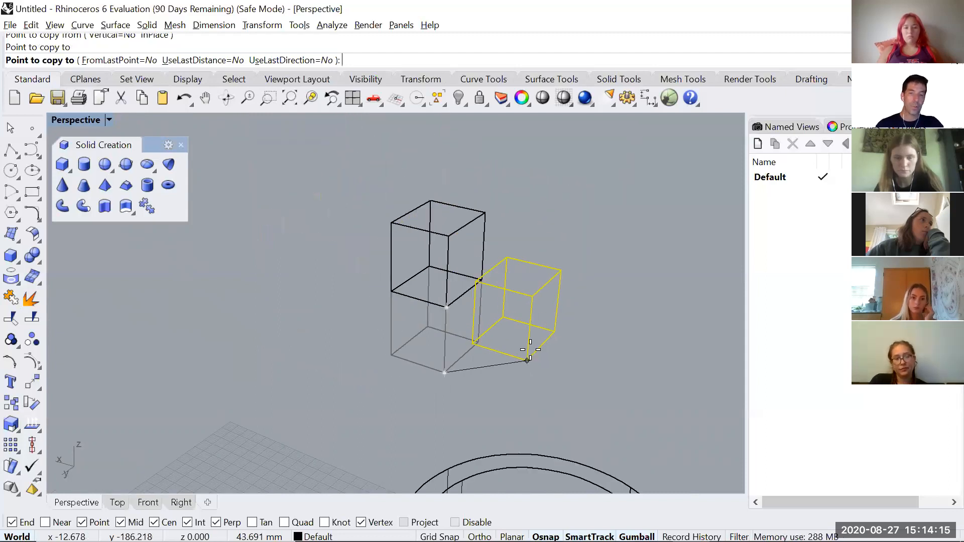
pyautogui.click(435, 204)
pyautogui.scroll(-3, 440, 202)
pyautogui.keyDown('shift'); pyautogui.moveTo(442, 198); pyautogui.dragTo(444, 300, button='right'); pyautogui.keyUp('shift')
pyautogui.click(465, 236)
pyautogui.keyDown('shift'); pyautogui.moveTo(469, 189); pyautogui.dragTo(478, 232, button='right'); pyautogui.keyUp('shift')
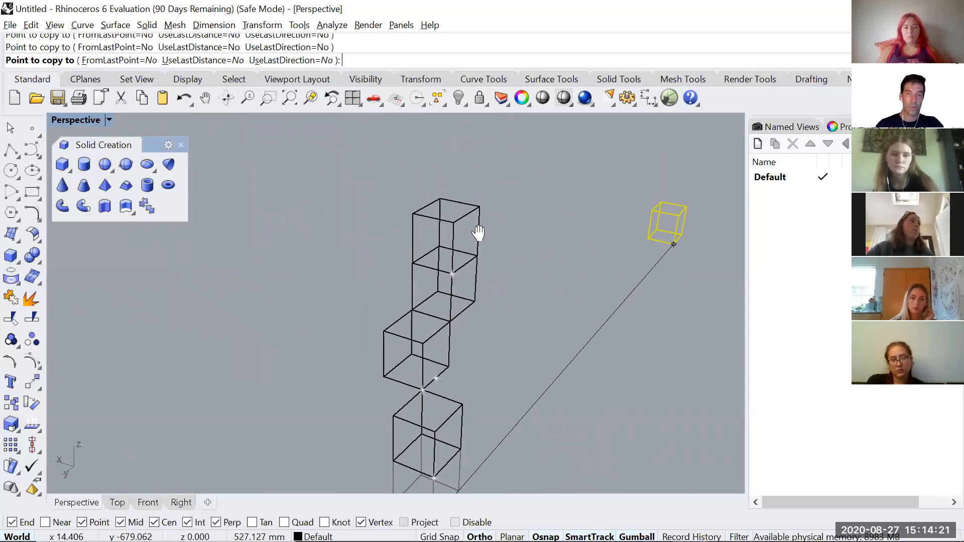
pyautogui.click(413, 213)
pyautogui.click(381, 153)
pyautogui.keyDown('shift'); pyautogui.moveTo(443, 150); pyautogui.dragTo(447, 311, button='right'); pyautogui.keyUp('shift')
pyautogui.click(404, 255)
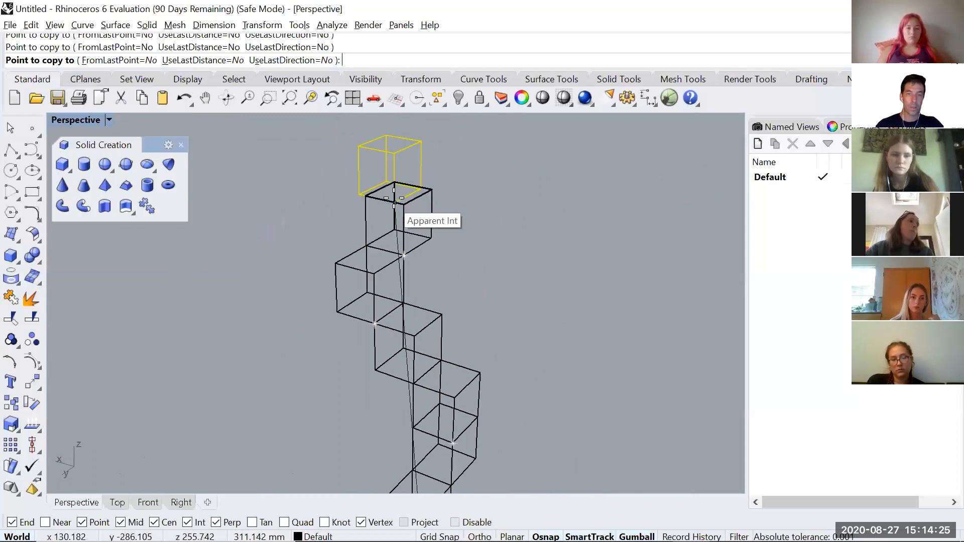
pyautogui.click(404, 205)
pyautogui.scroll(-7, 403, 205)
pyautogui.press('Escape')
pyautogui.press('Escape')
# - Inspect how the copied boxes meet at their corners and edges, from close up and from different angles
pyautogui.scroll(3, 422, 337)
pyautogui.moveTo(423, 337); pyautogui.dragTo(504, 304, button='right')
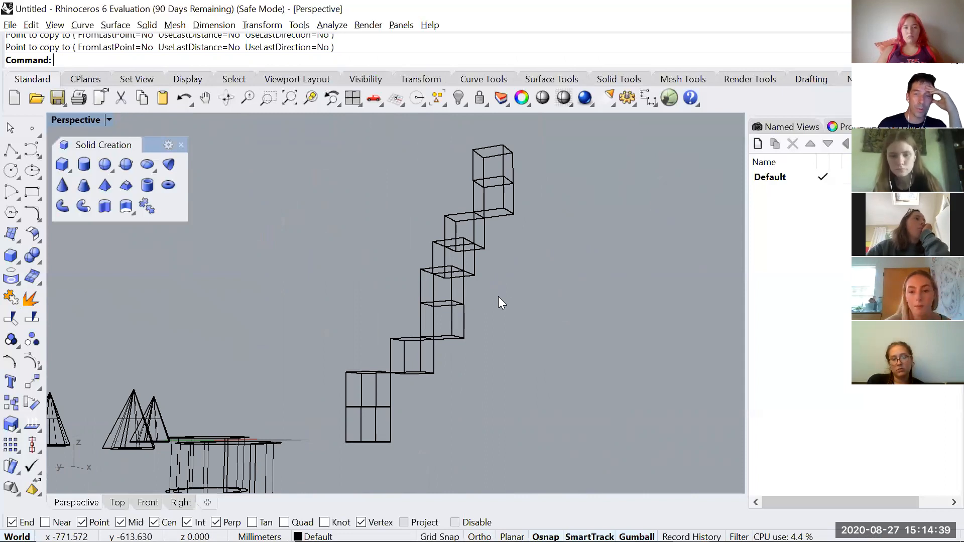
pyautogui.scroll(10, 382, 337)
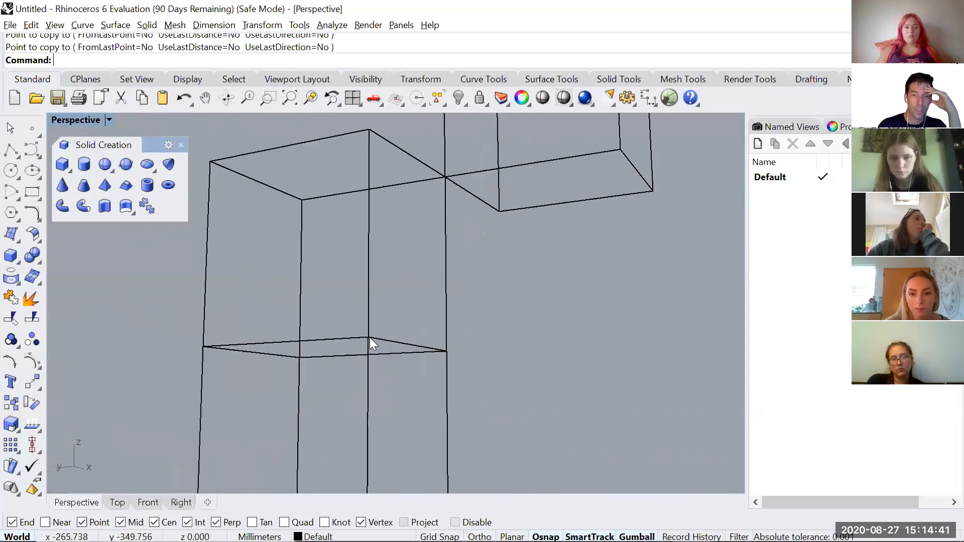
pyautogui.scroll(-10, 369, 338)
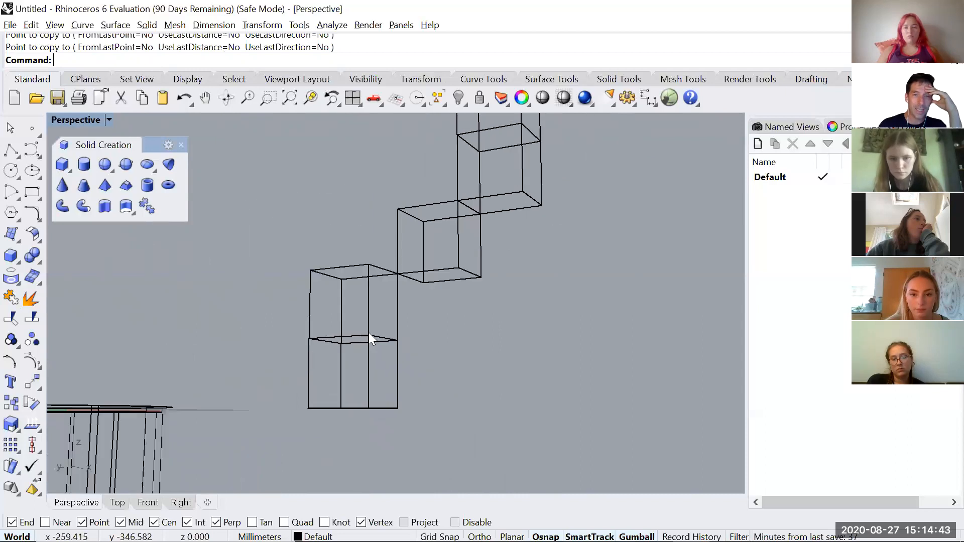
pyautogui.scroll(3, 427, 297)
pyautogui.moveTo(449, 270); pyautogui.dragTo(448, 286, button='right')
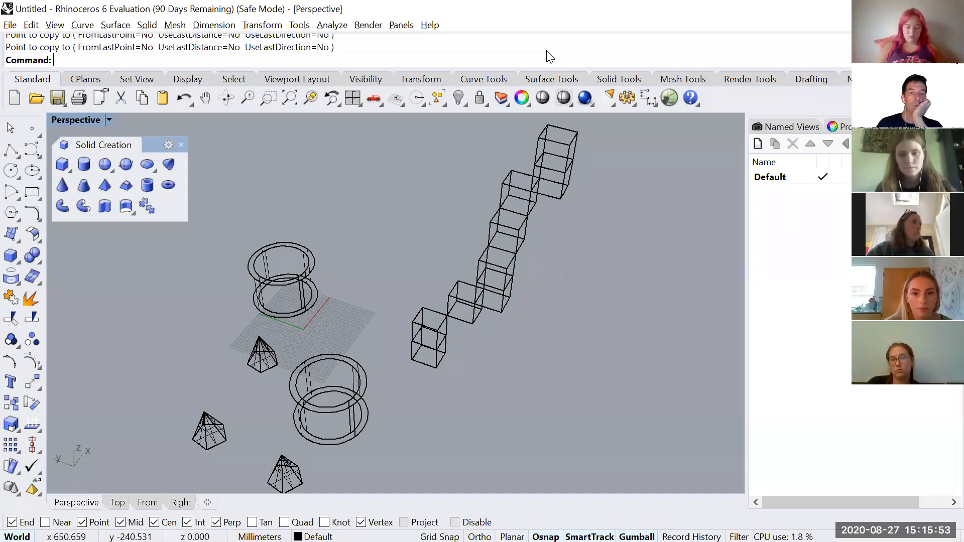
# - Close the floating Solid Creation toolbar
pyautogui.moveTo(583, 286); pyautogui.dragTo(564, 276, button='right')
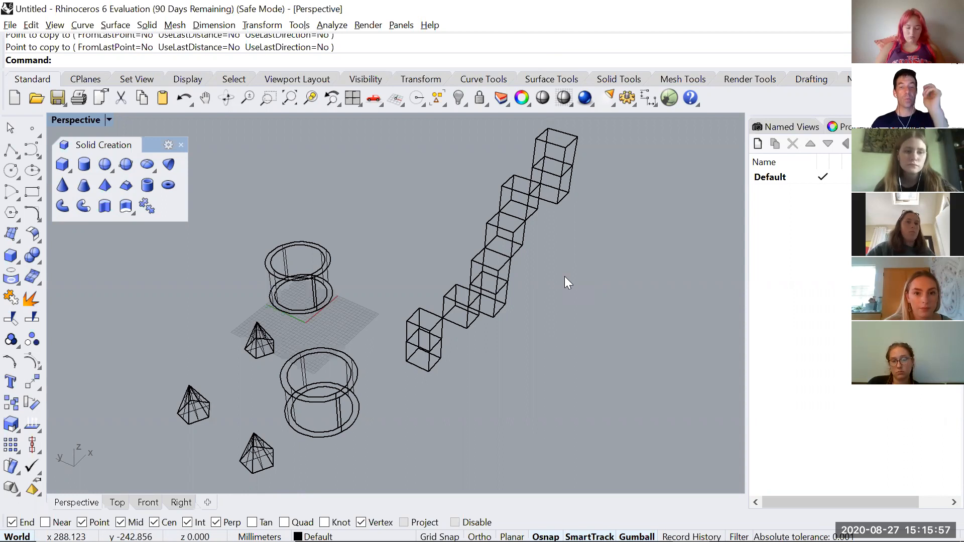
pyautogui.click(181, 145)
pyautogui.moveTo(391, 240); pyautogui.dragTo(421, 251, button='right')
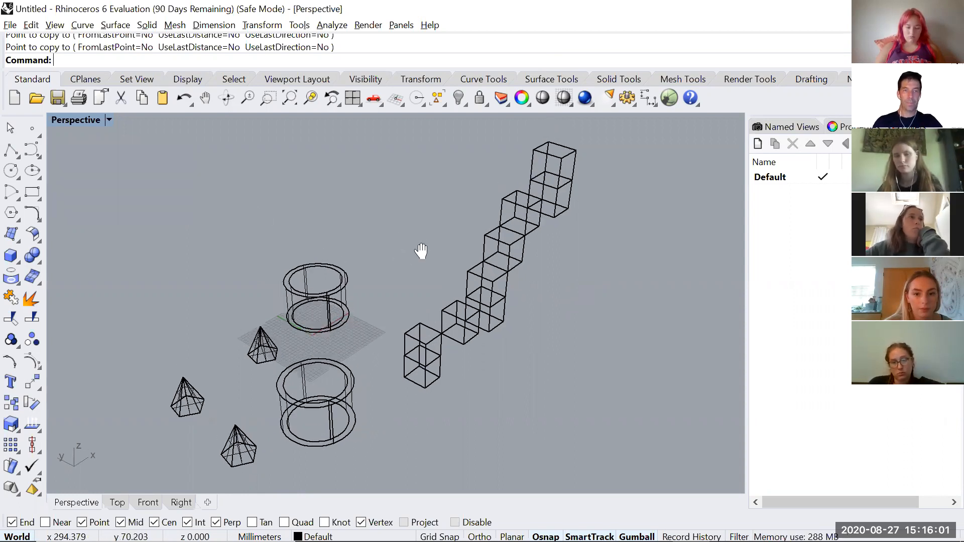
# - Turn on Flat Shade for the Perspective viewport and set its display mode to Wireframe
pyautogui.click(109, 120)
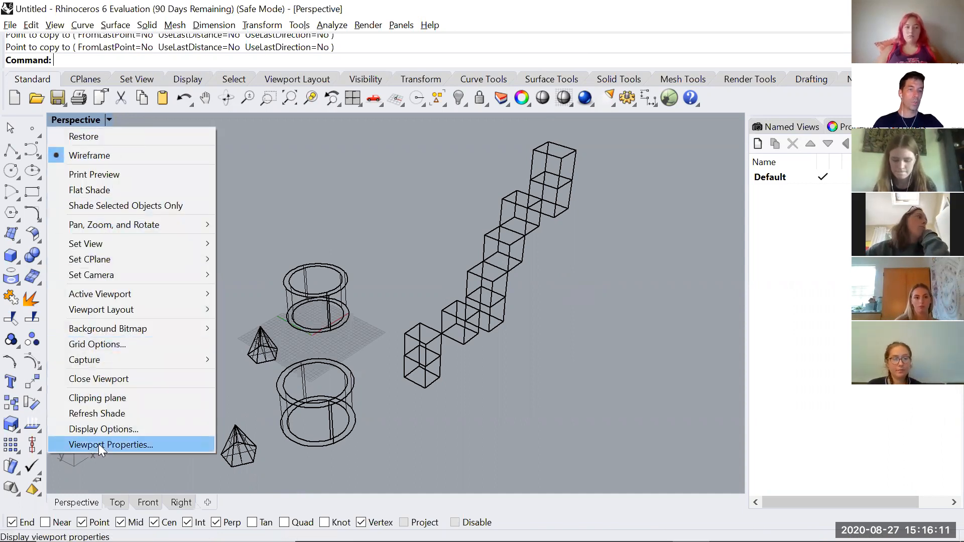
pyautogui.moveTo(115, 270)
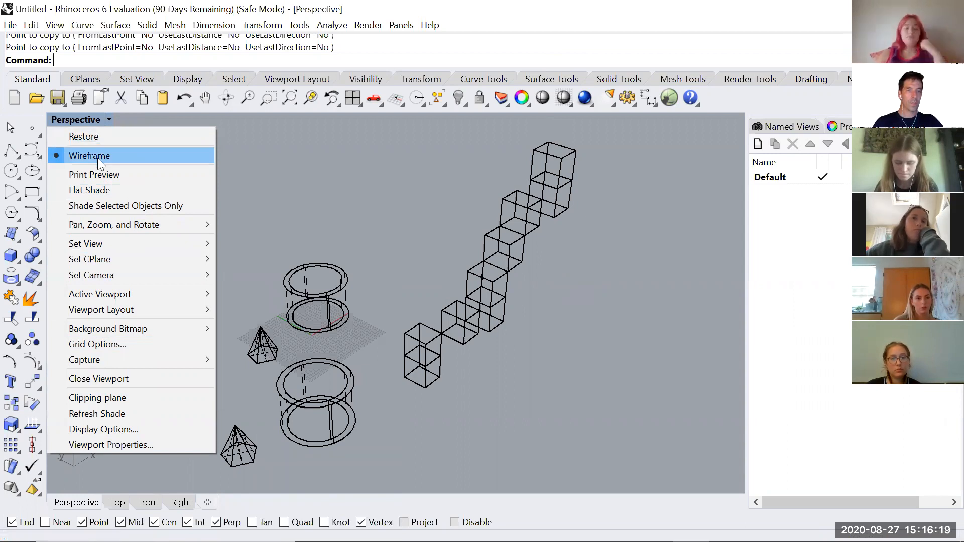
pyautogui.click(99, 190)
pyautogui.moveTo(357, 325); pyautogui.dragTo(318, 280, button='right')
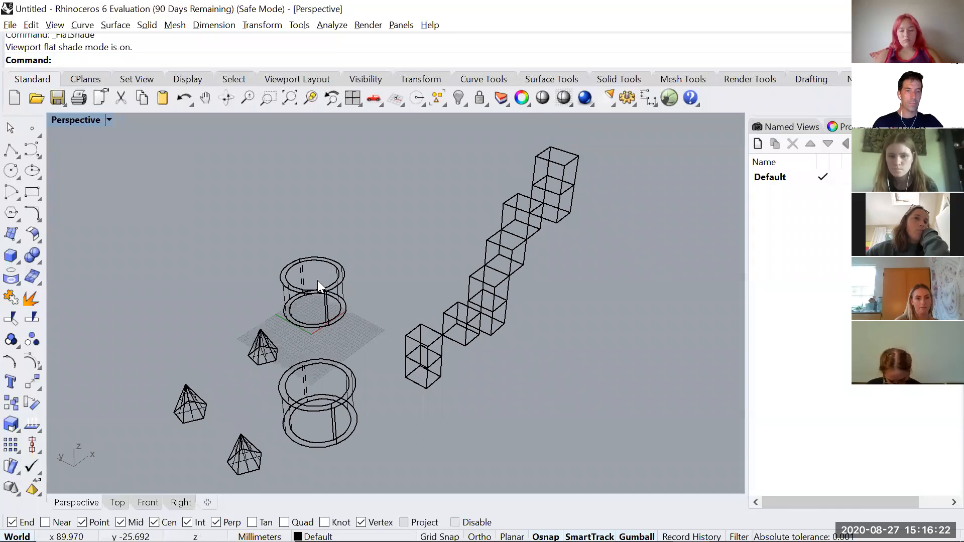
pyautogui.click(106, 115)
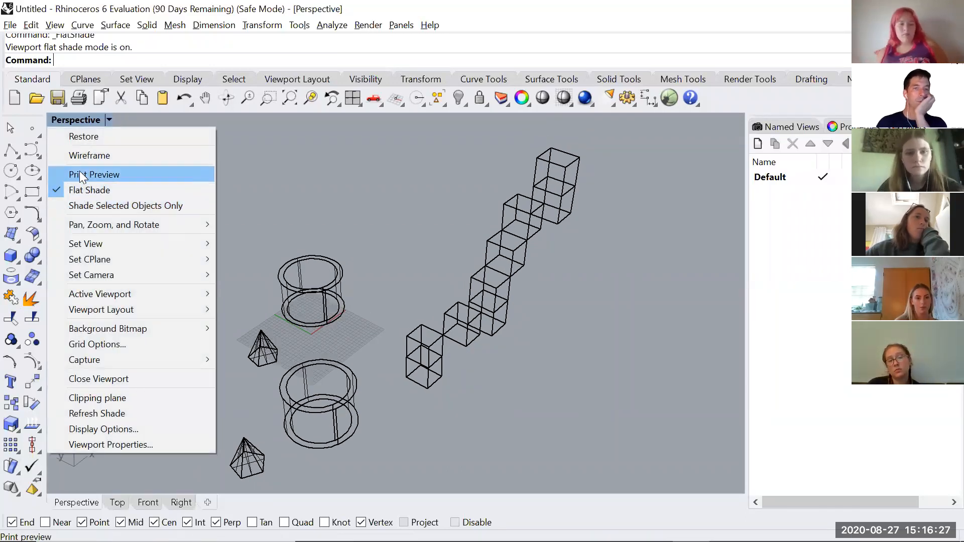
pyautogui.click(80, 155)
# - Look through the Perspective viewport's options for navigating, setting views, restoring the layout and capturing
pyautogui.click(109, 121)
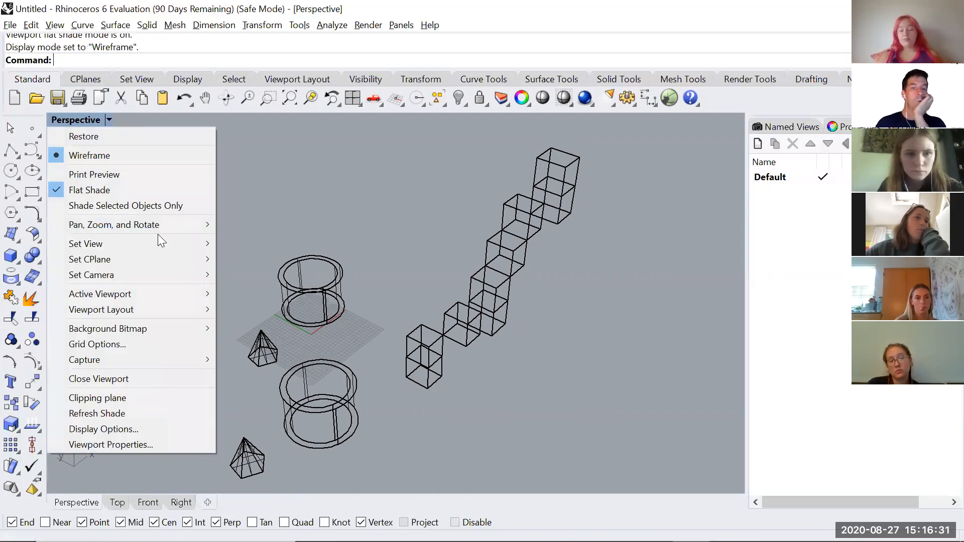
pyautogui.moveTo(159, 242)
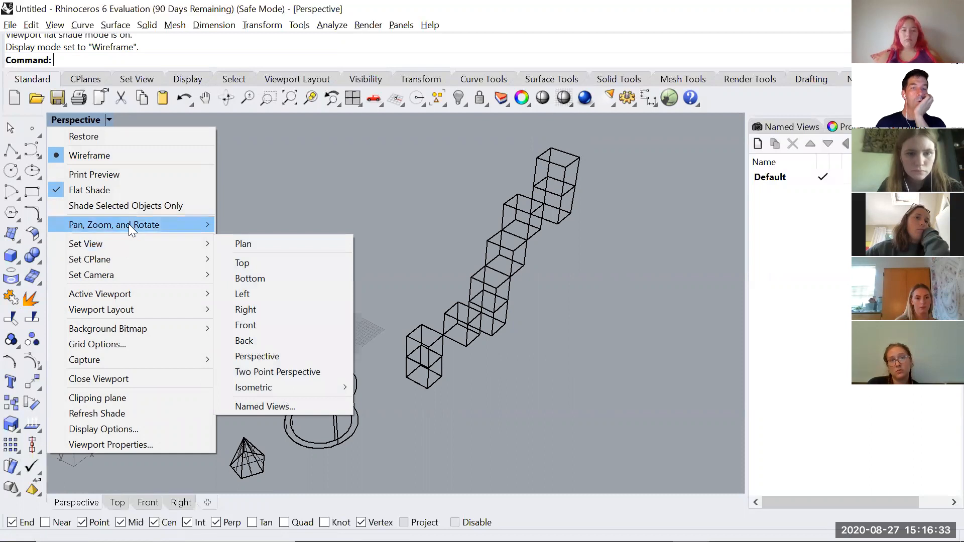
pyautogui.moveTo(129, 224)
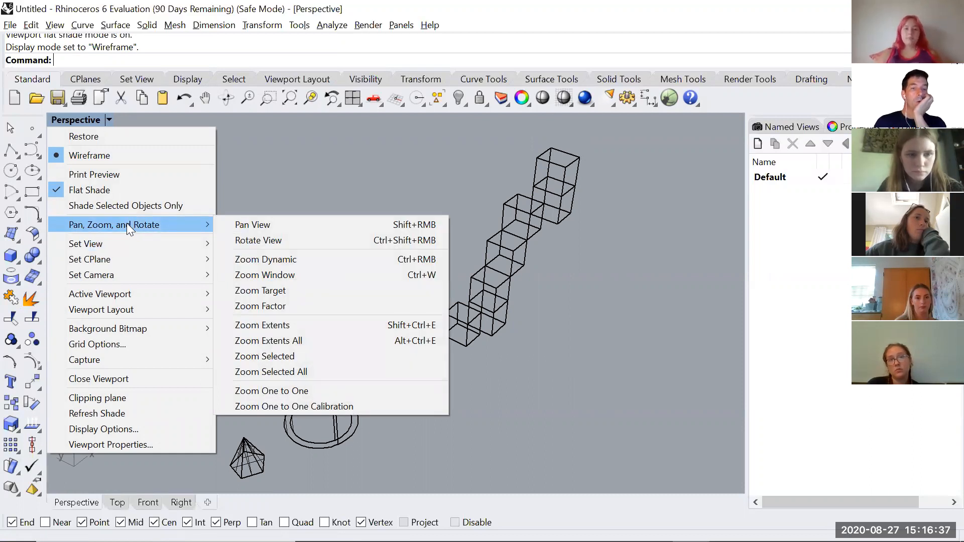
pyautogui.click(287, 161)
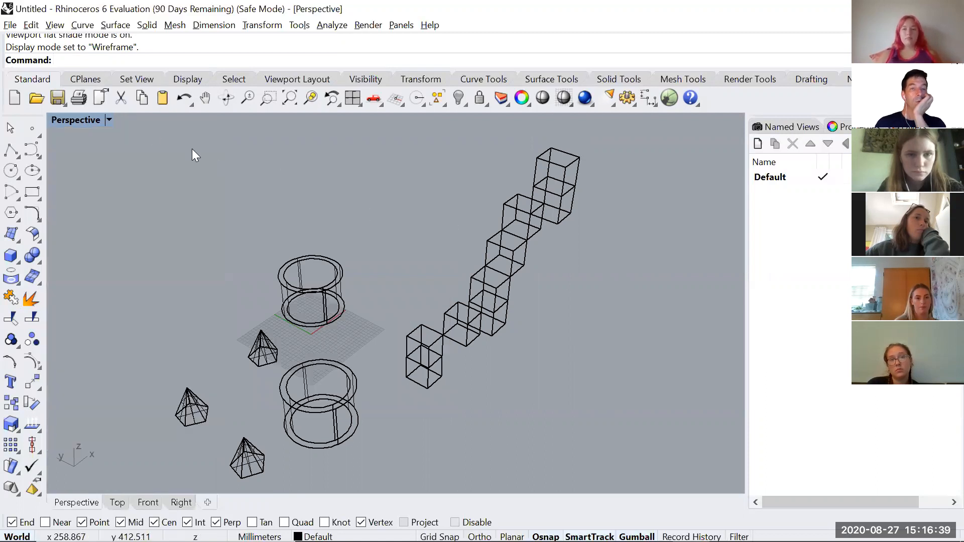
pyautogui.click(109, 120)
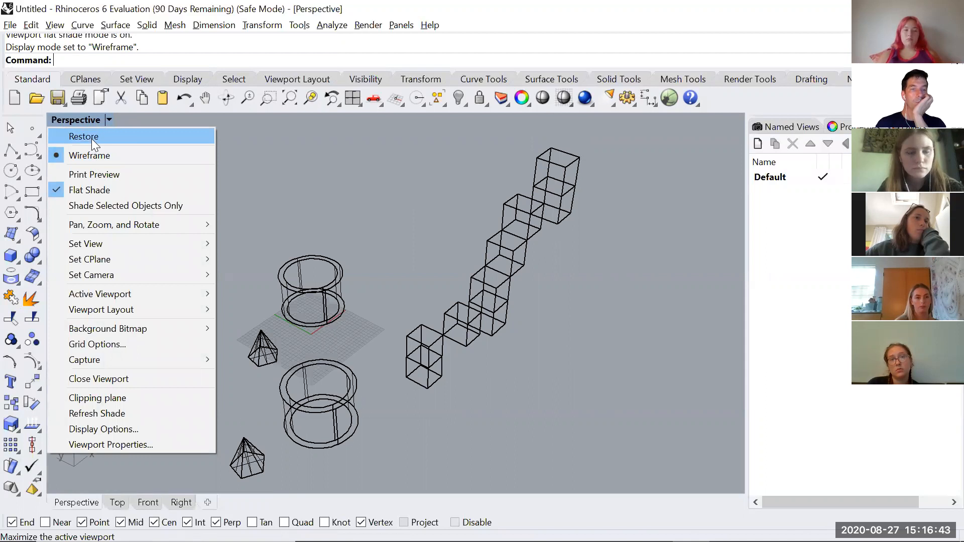
pyautogui.click(91, 138)
pyautogui.doubleClick(416, 124)
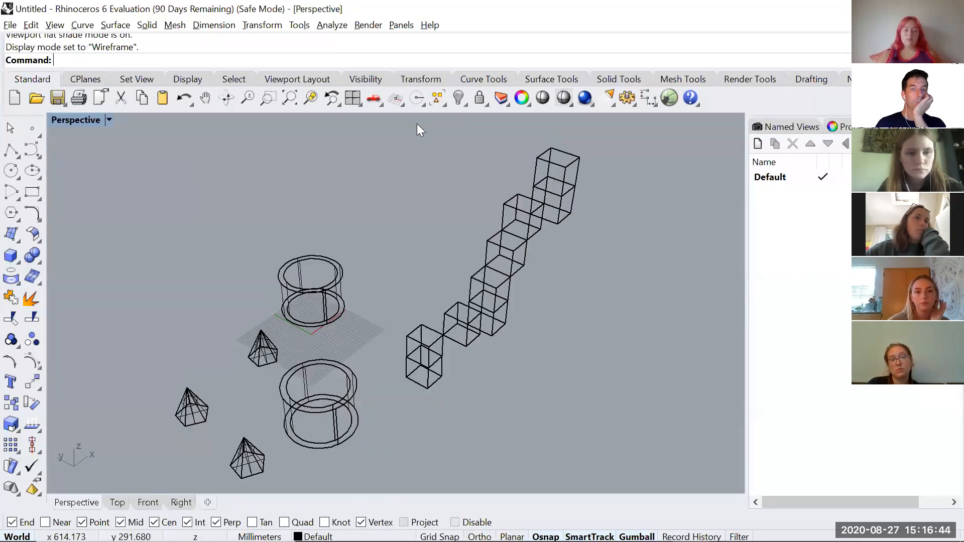
pyautogui.click(106, 119)
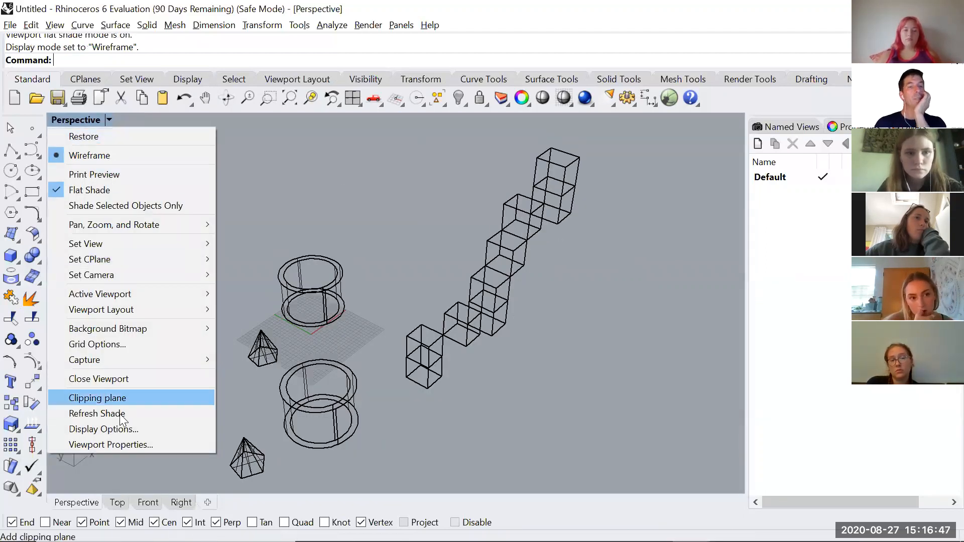
pyautogui.moveTo(123, 247)
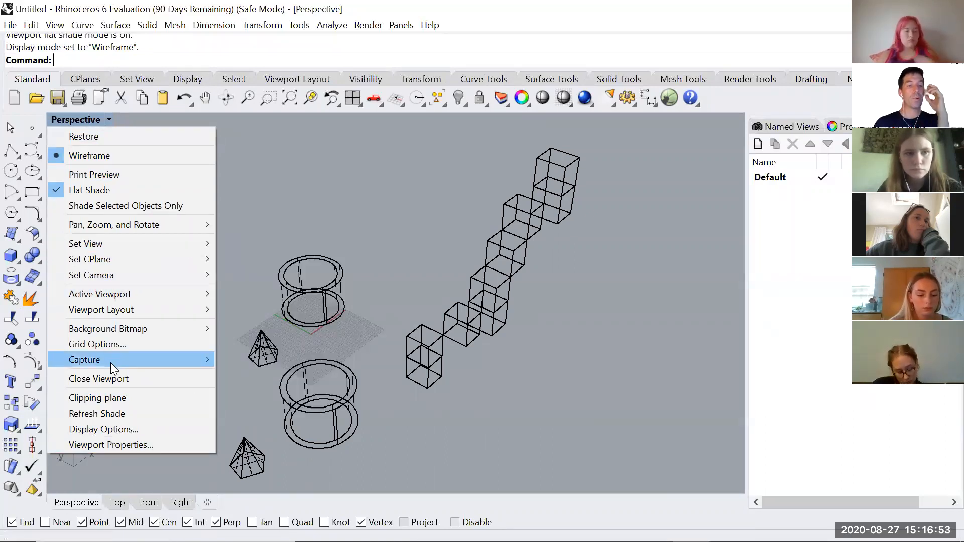
pyautogui.moveTo(111, 363)
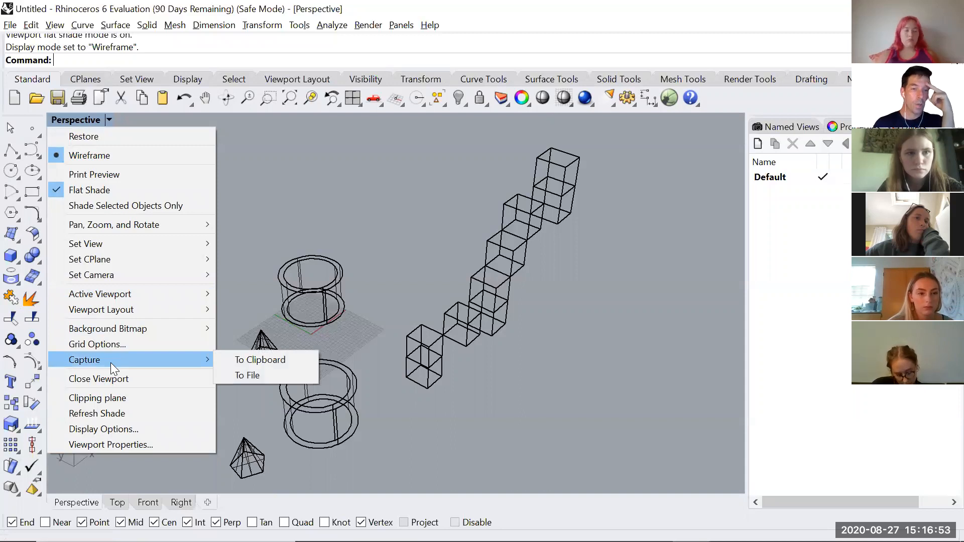
# - Show the list of named views
pyautogui.click(771, 127)
pyautogui.click(107, 120)
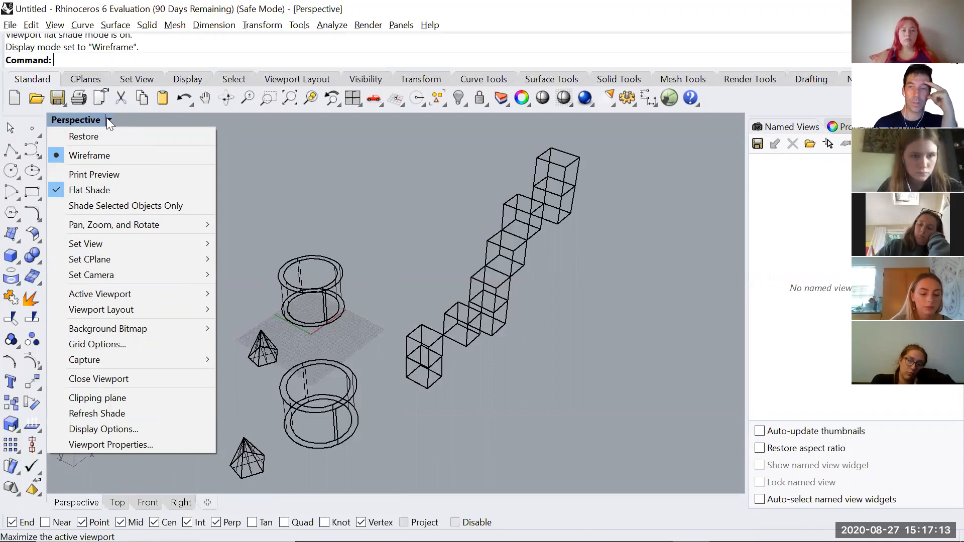
pyautogui.click(354, 185)
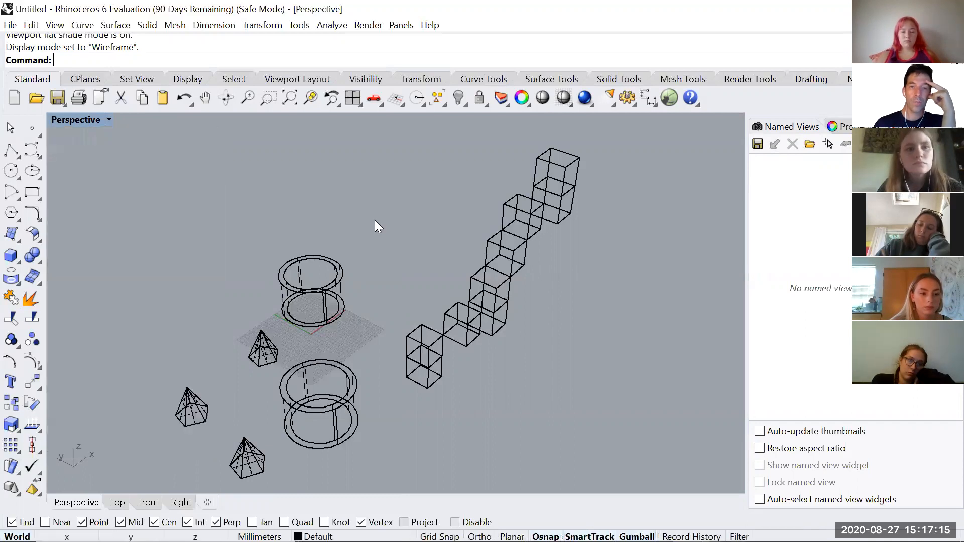
# - Detach the display mode tools as a floating Display toolbar in the viewport, beside the tower of boxes
pyautogui.click(570, 106)
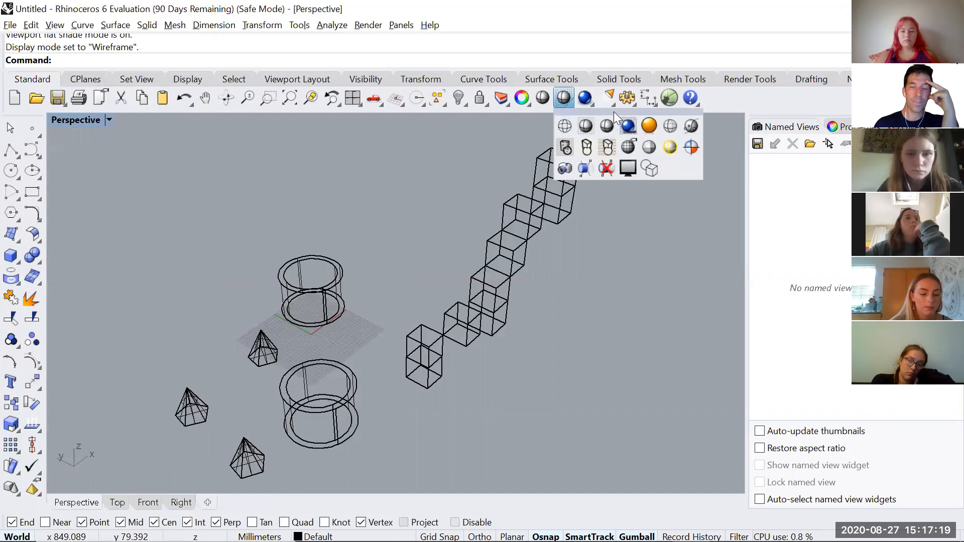
pyautogui.moveTo(614, 111); pyautogui.dragTo(622, 297)
pyautogui.moveTo(383, 329)
pyautogui.mouseDown(button='right')
pyautogui.moveTo(367, 326)
pyautogui.moveTo(374, 324)
pyautogui.mouseUp(button='right')
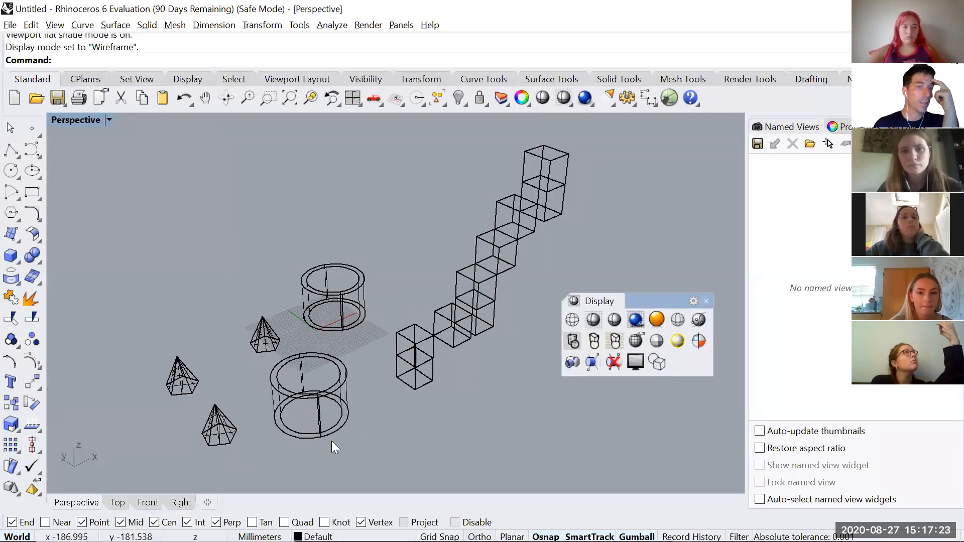
# - Float the display mode tools higher beside the tower of boxes and set the Perspective viewport to Wireframe
pyautogui.click(571, 105)
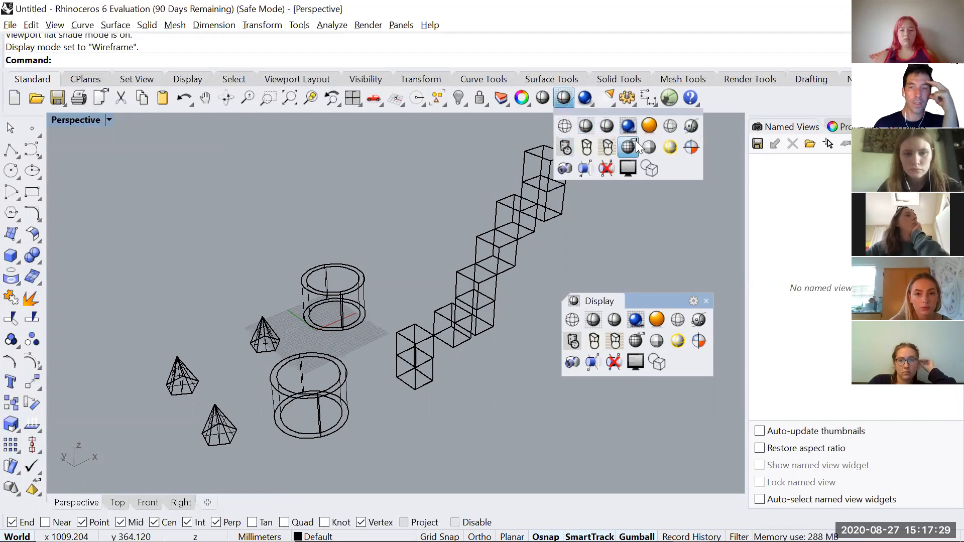
pyautogui.moveTo(635, 111); pyautogui.dragTo(643, 197)
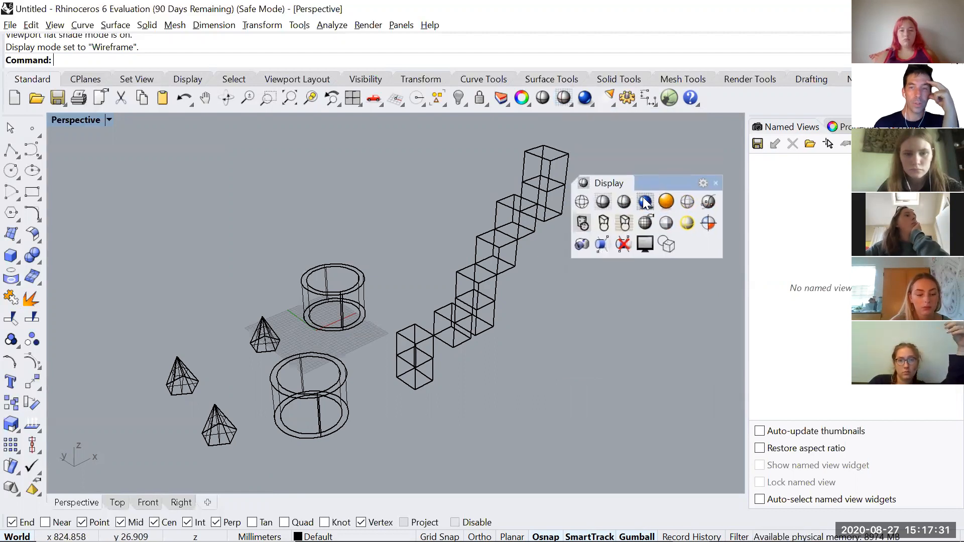
pyautogui.click(584, 206)
pyautogui.moveTo(405, 326)
pyautogui.mouseDown(button='right')
pyautogui.moveTo(387, 327)
pyautogui.moveTo(397, 344)
pyautogui.mouseUp(button='right')
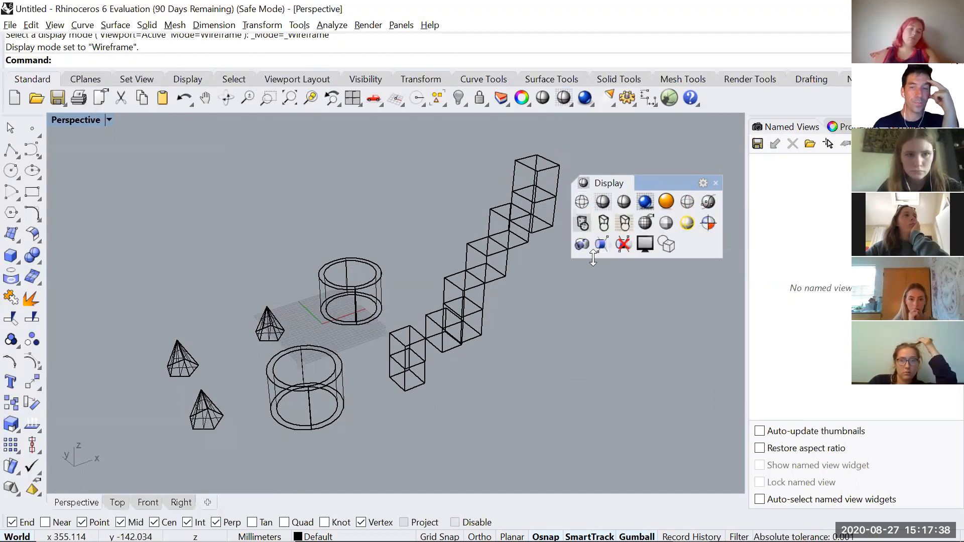
# - Try to switch the Perspective viewport to Shaded display and inspect the solids from several angles
pyautogui.click(604, 202)
pyautogui.moveTo(431, 301); pyautogui.dragTo(486, 271, button='right')
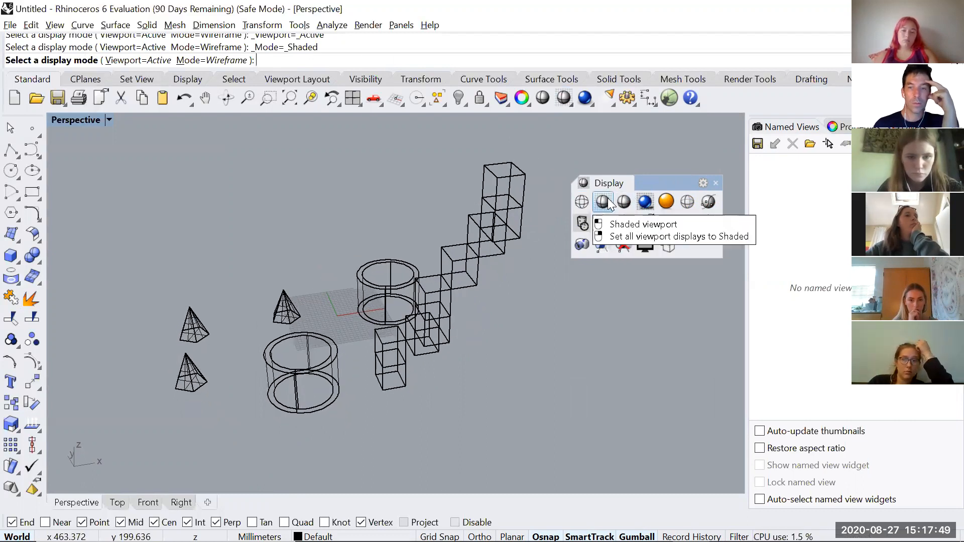
pyautogui.moveTo(297, 289); pyautogui.dragTo(378, 262, button='right')
pyautogui.scroll(6, 377, 261)
pyautogui.scroll(-5, 347, 226)
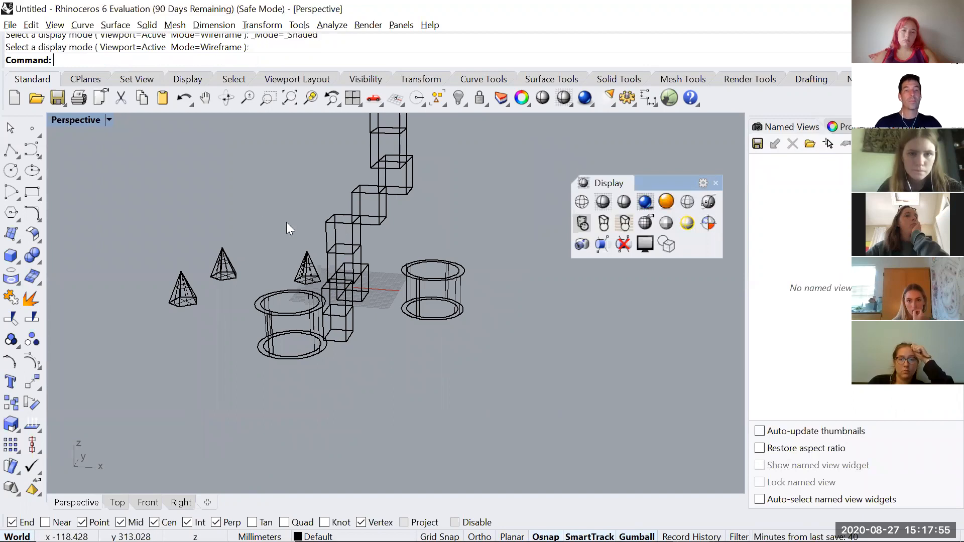
pyautogui.moveTo(286, 222); pyautogui.dragTo(354, 244, button='right')
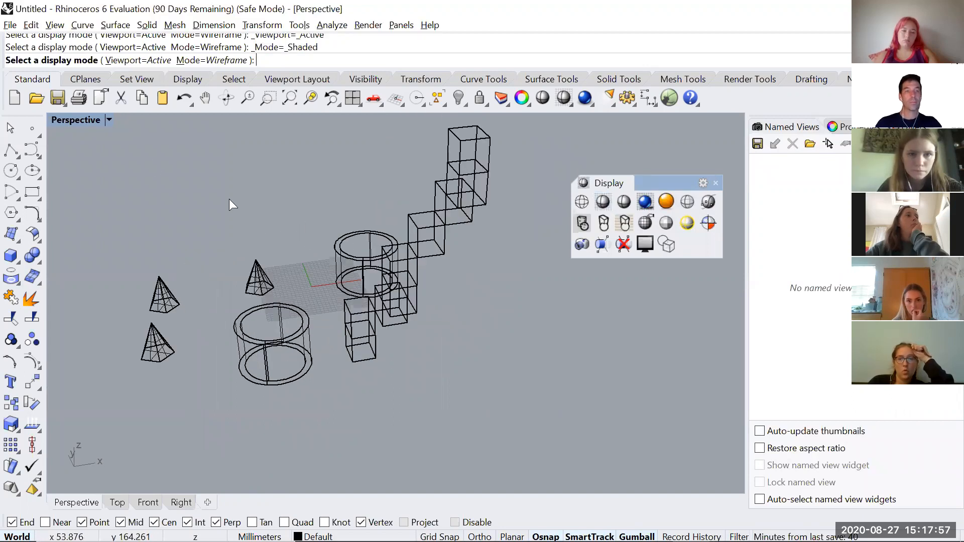
# - Toggle the display mode command's Viewport option between Active and All, leave it at All, and end the command
pyautogui.click(139, 60)
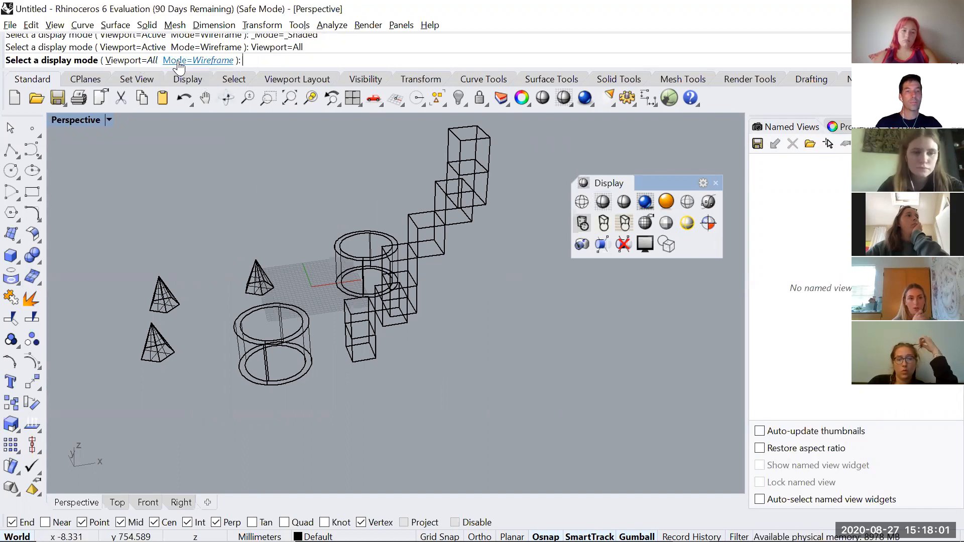
pyautogui.click(122, 61)
pyautogui.click(123, 62)
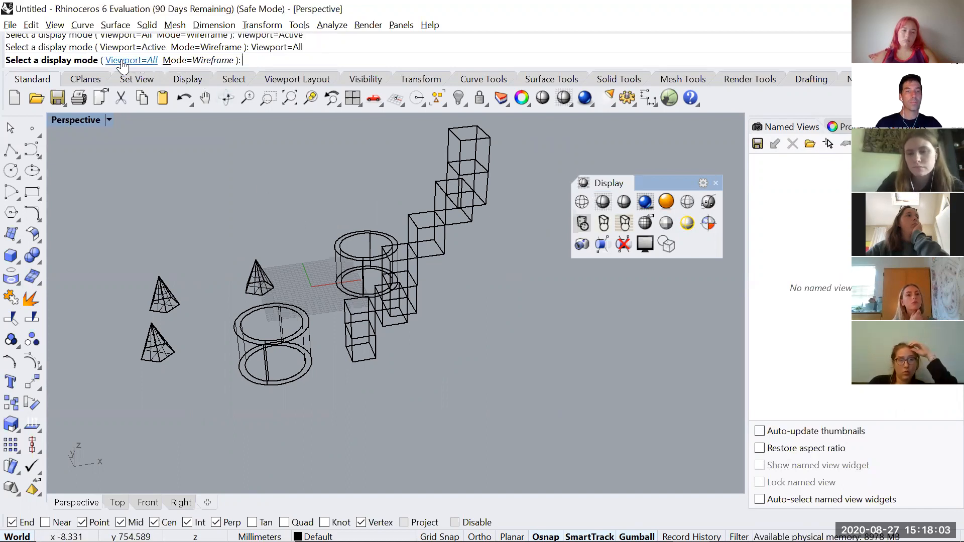
pyautogui.moveTo(311, 201); pyautogui.dragTo(414, 271, button='right')
pyautogui.press('Escape')
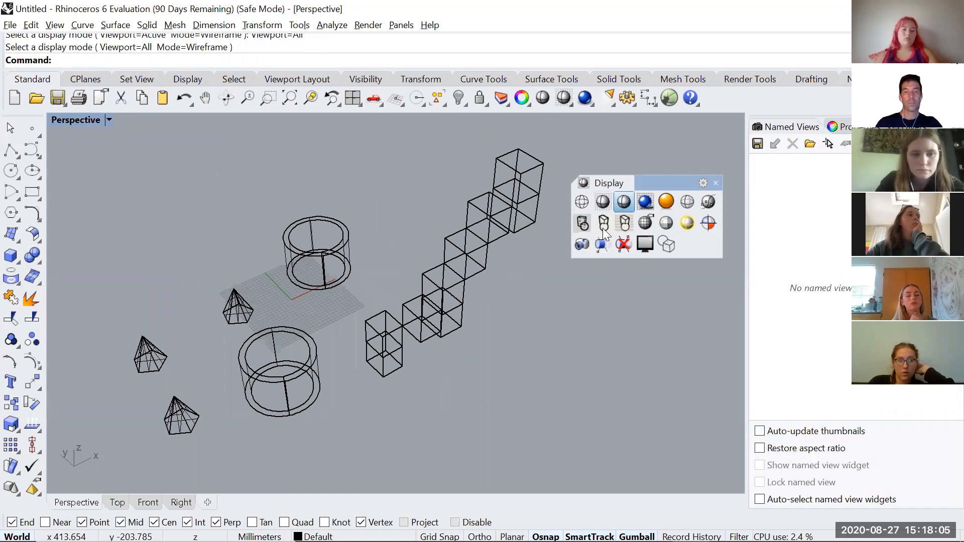
# - Try to shade the Perspective view with the Shade command
pyautogui.click(624, 202)
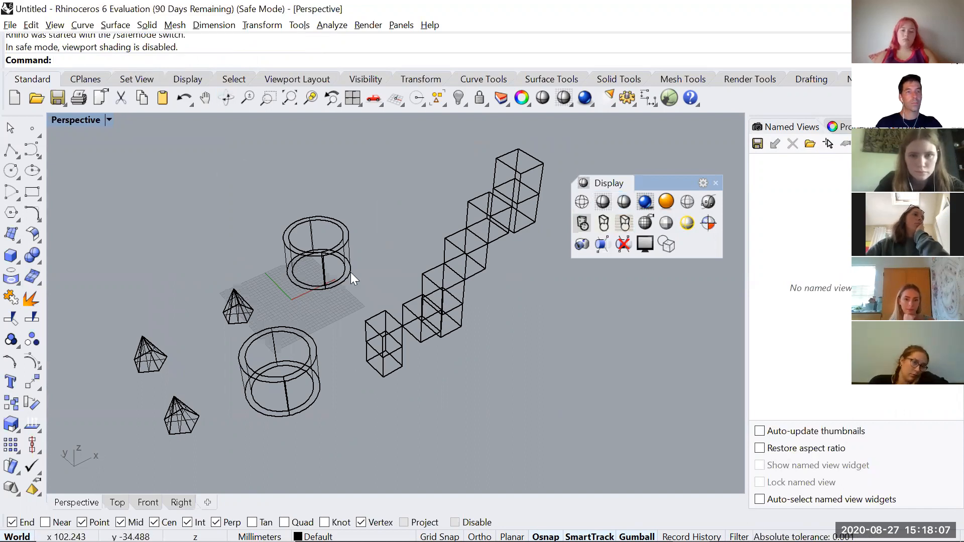
pyautogui.moveTo(398, 261); pyautogui.dragTo(331, 303, button='right')
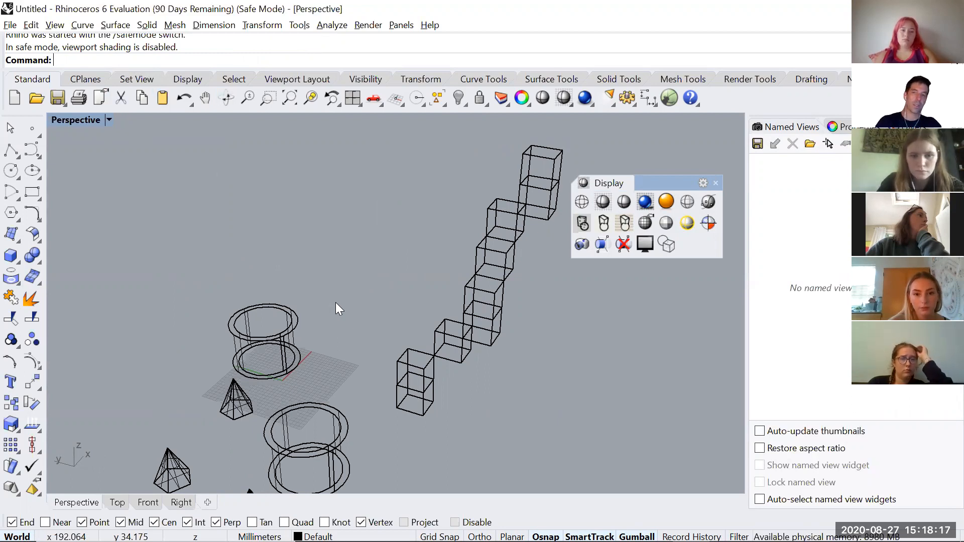
pyautogui.keyDown('shift'); pyautogui.moveTo(404, 245); pyautogui.dragTo(387, 236, button='right'); pyautogui.keyUp('shift')
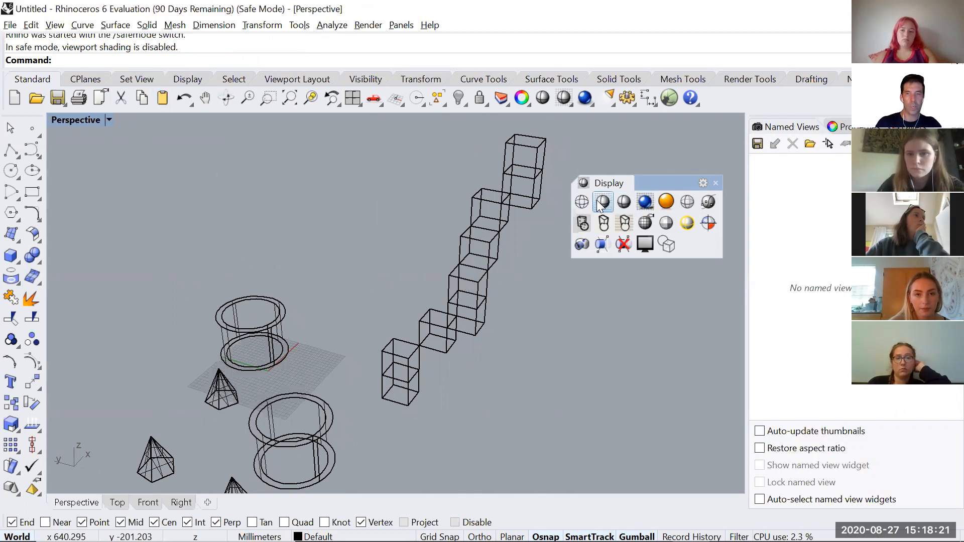
# - Try the Rendered display mode in the Perspective viewport and close the floating Display toolbar
pyautogui.click(645, 205)
pyautogui.moveTo(472, 274); pyautogui.dragTo(557, 250, button='right')
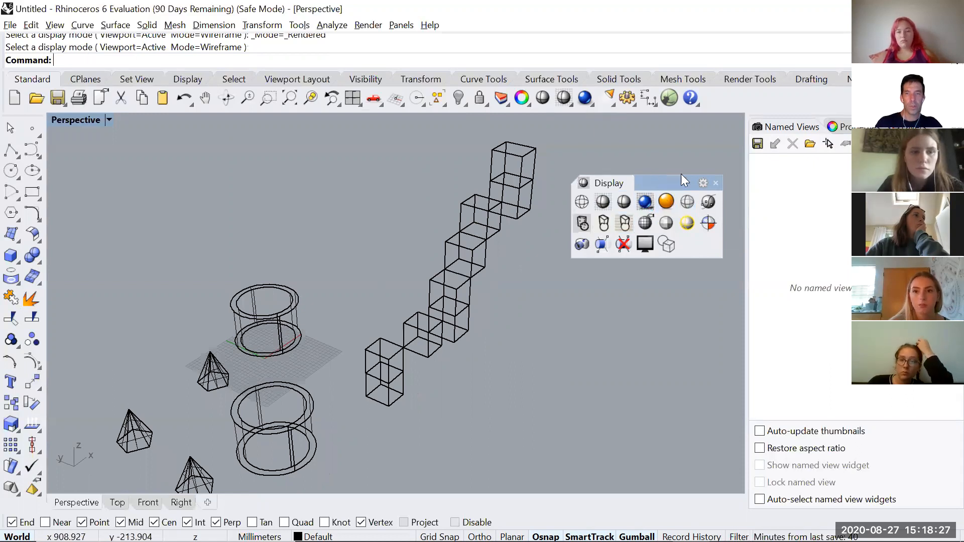
pyautogui.click(716, 183)
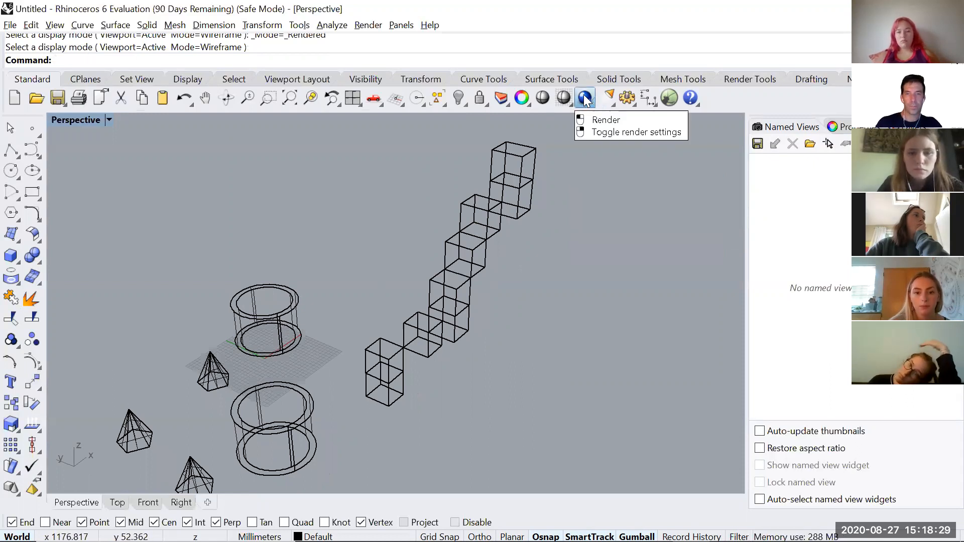
# - Try to render the scene, declining to load the RhinoRender plug-in, and try shading the view
pyautogui.click(582, 99)
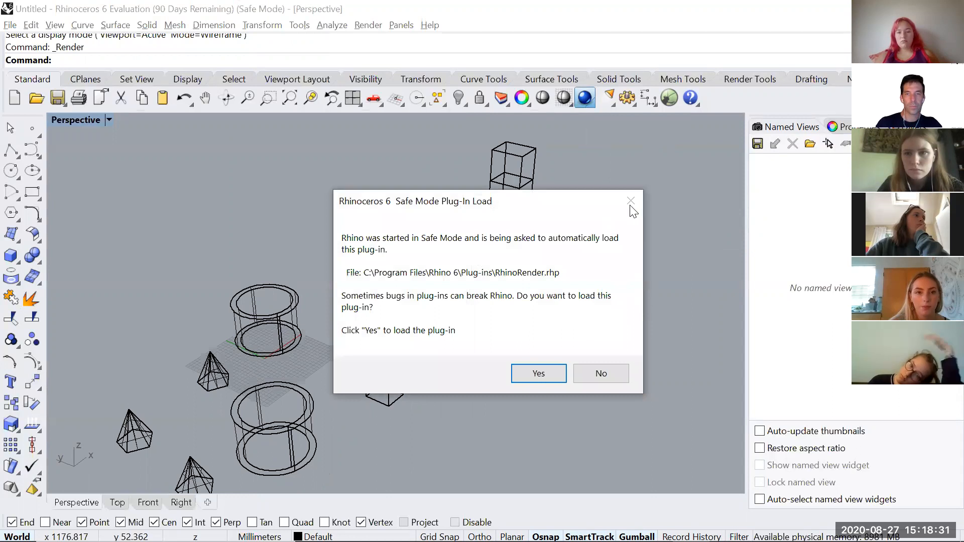
pyautogui.click(602, 375)
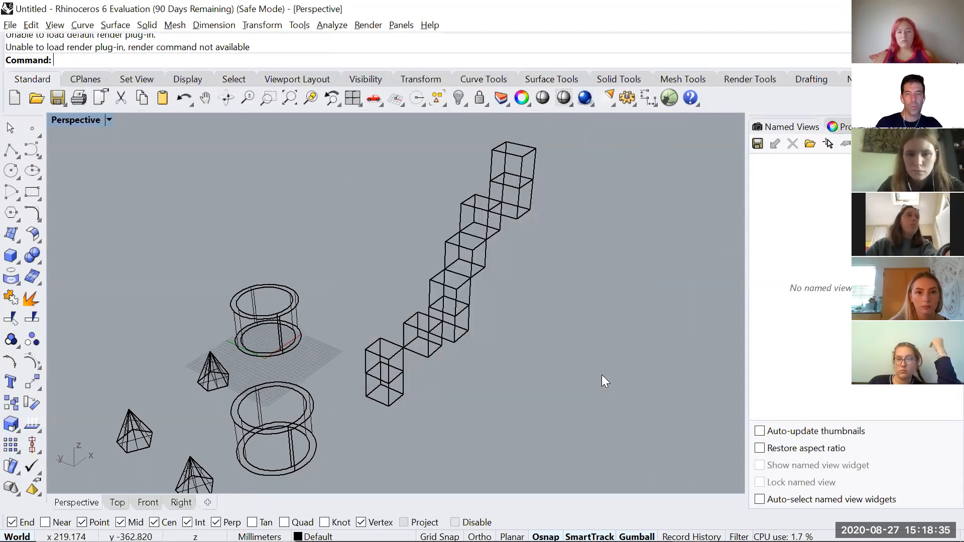
pyautogui.click(543, 100)
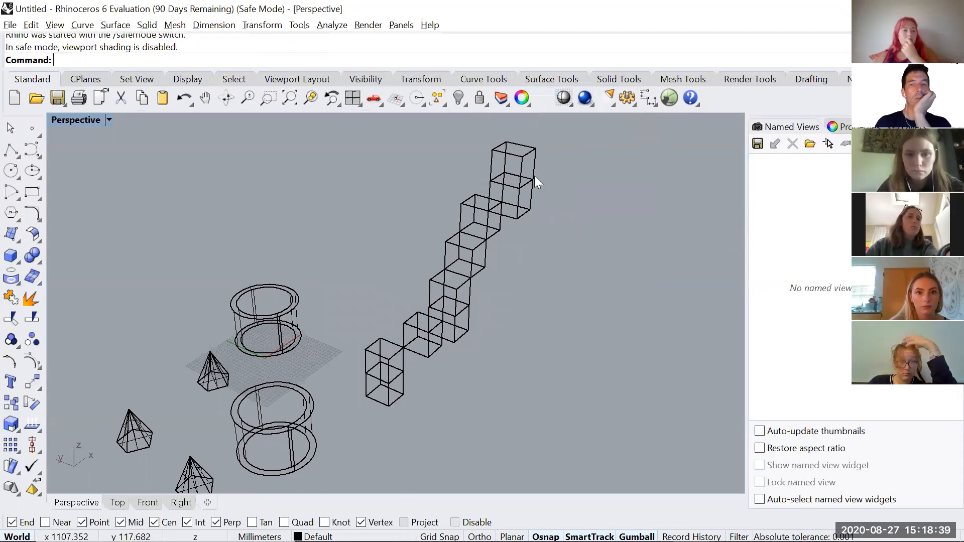
# - Float the display mode tools again, try Pen display in the Perspective viewport, and close the Display toolbar
pyautogui.click(572, 104)
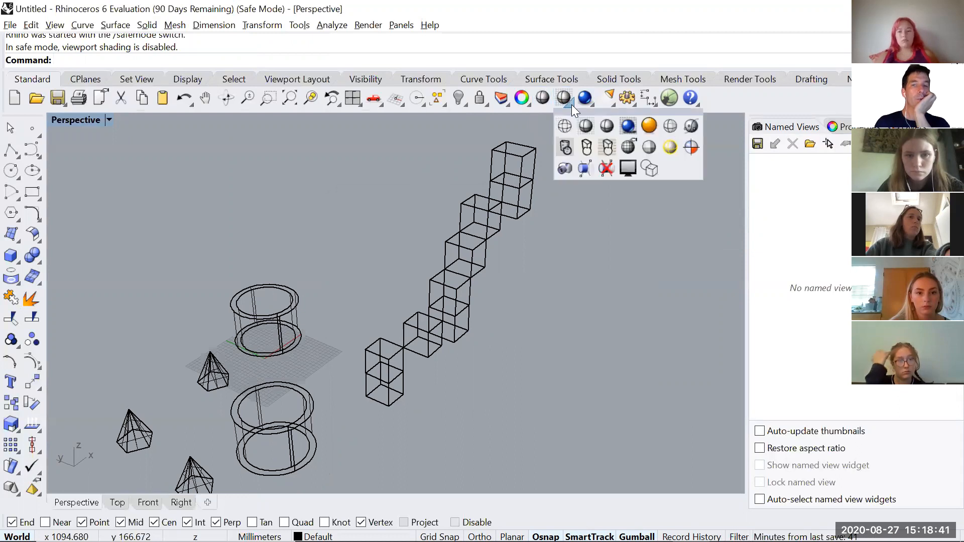
pyautogui.moveTo(602, 111); pyautogui.dragTo(603, 162)
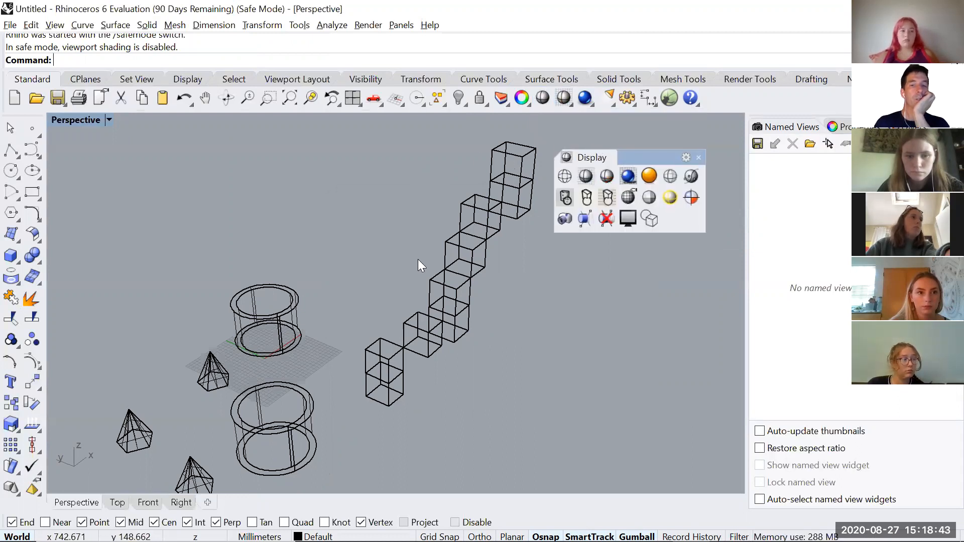
pyautogui.moveTo(145, 357); pyautogui.dragTo(142, 355, button='right')
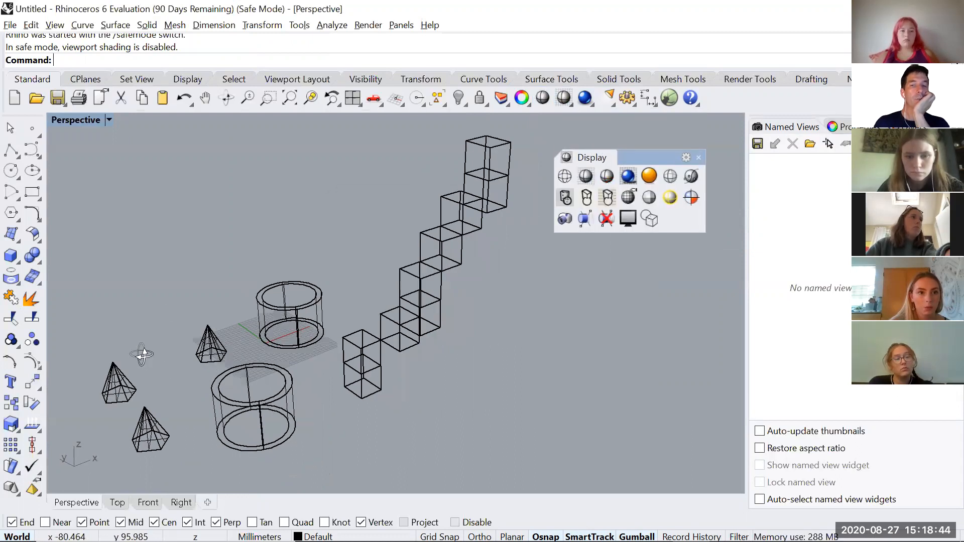
pyautogui.click(573, 199)
pyautogui.click(584, 198)
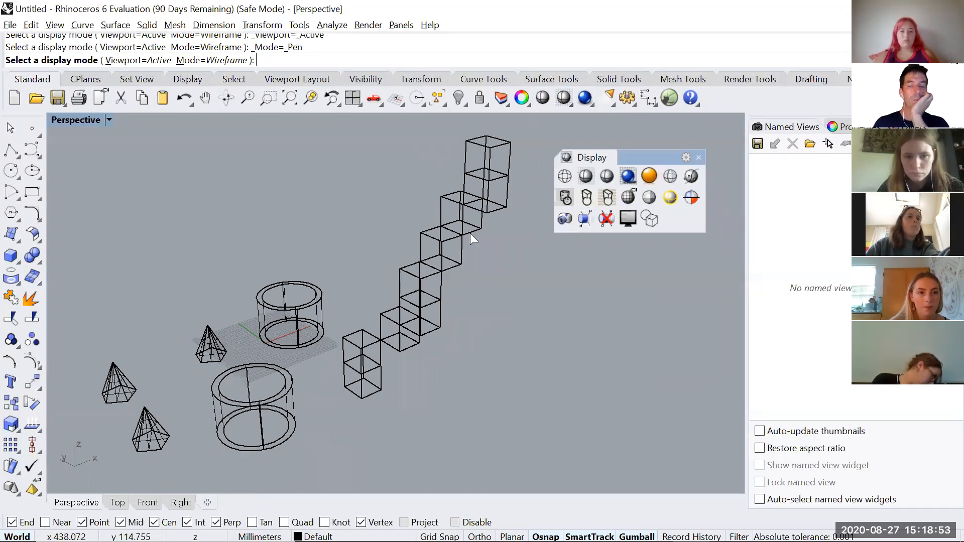
pyautogui.moveTo(404, 274); pyautogui.dragTo(463, 268, button='right')
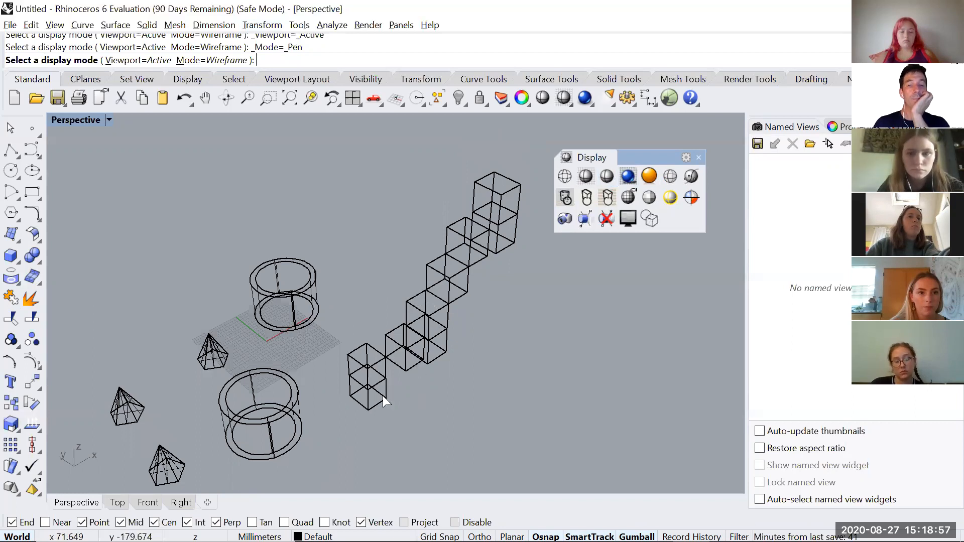
pyautogui.click(698, 157)
pyautogui.moveTo(413, 328); pyautogui.dragTo(421, 325, button='right')
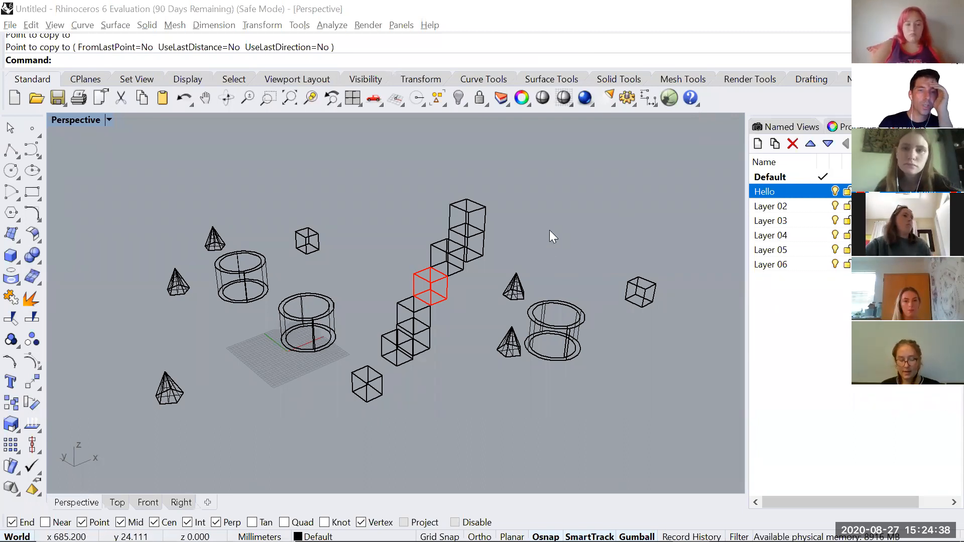
# - Move the tube standing on the construction grid to Layer 02
pyautogui.click(324, 316)
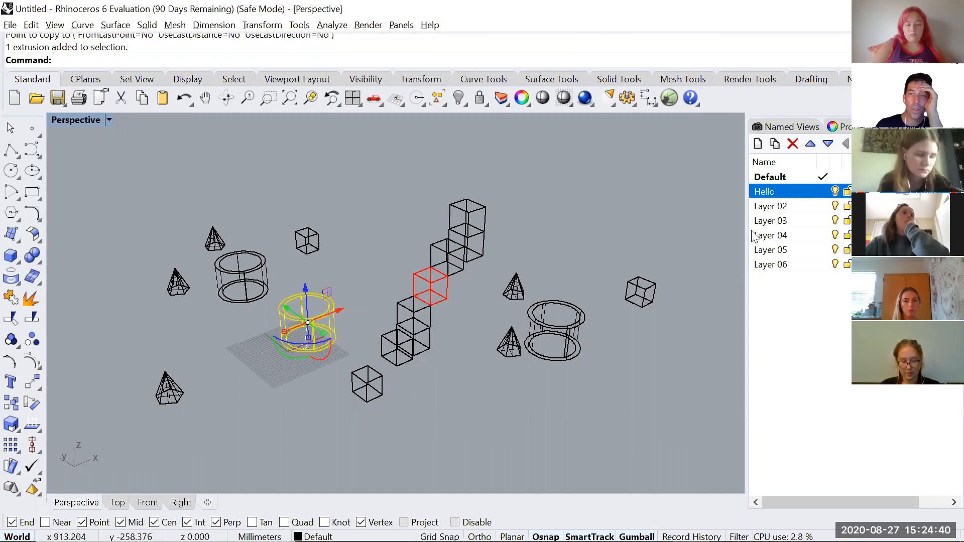
pyautogui.rightClick(770, 209)
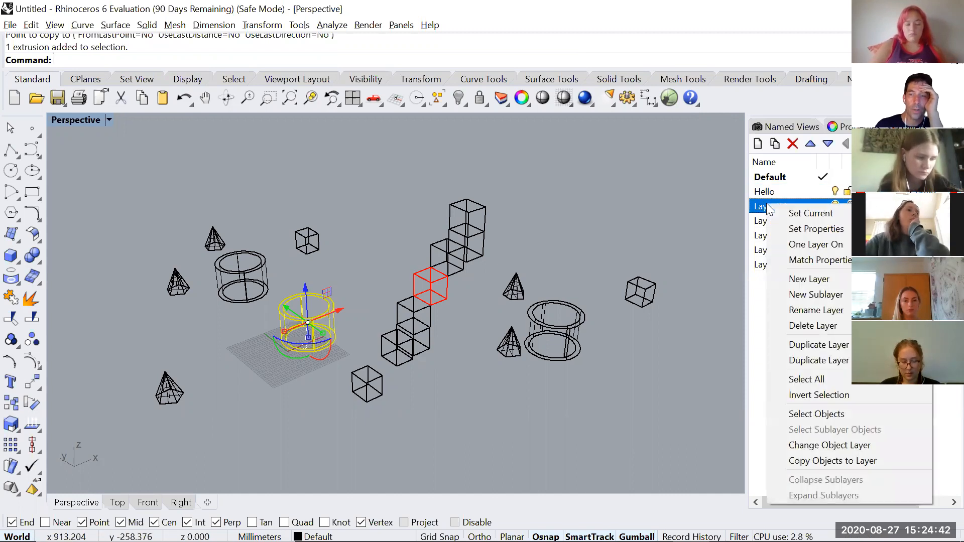
pyautogui.click(795, 446)
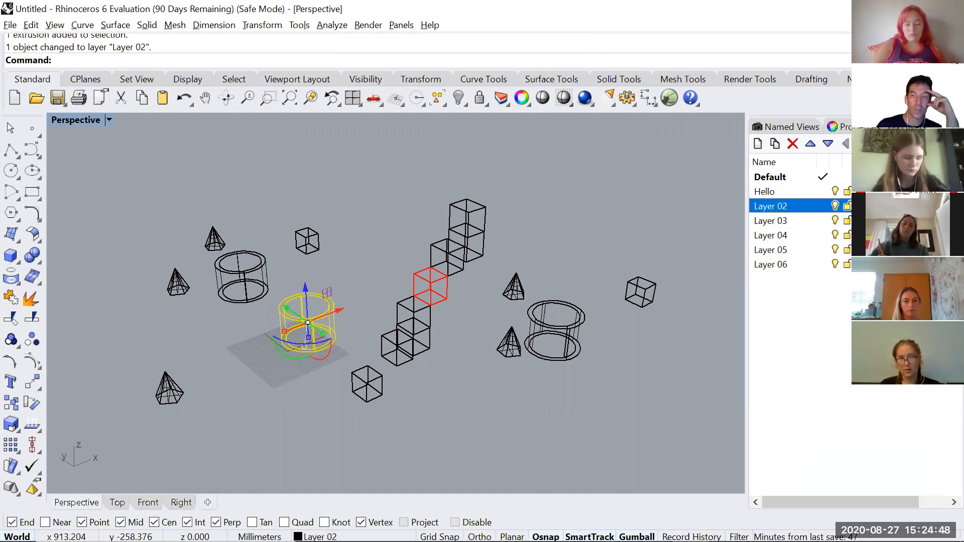
# - Set Layer 02's color to blue with RGB 27, 0, 255 and deselect the tube
pyautogui.click(860, 206)
pyautogui.click(498, 315)
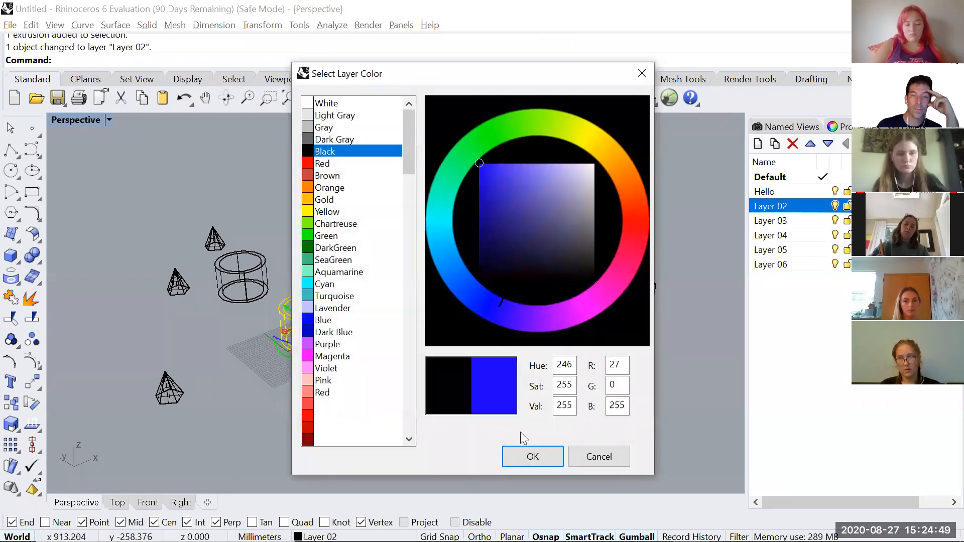
pyautogui.click(530, 466)
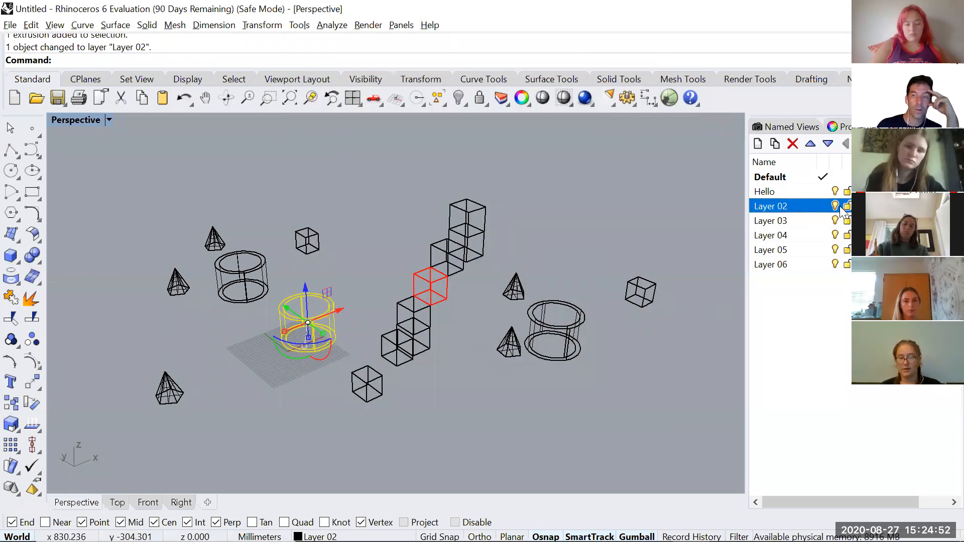
pyautogui.click(481, 412)
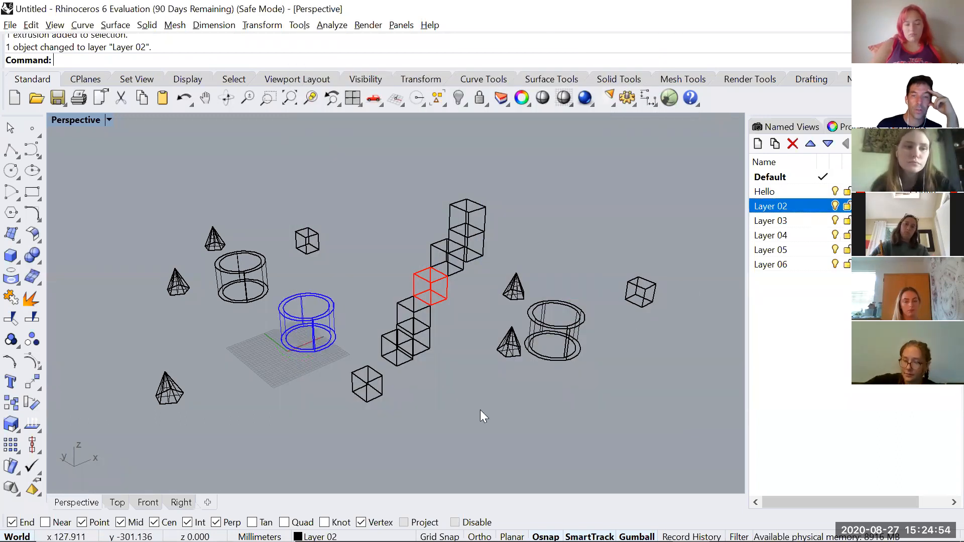
# - Move the tower's lower boxes, the rear tube and the three pyramids around it to Layer 03
pyautogui.moveTo(444, 418); pyautogui.dragTo(387, 333)
pyautogui.moveTo(256, 201); pyautogui.dragTo(225, 279)
pyautogui.moveTo(181, 301); pyautogui.dragTo(182, 303)
pyautogui.keyDown('shift'); pyautogui.click(165, 389); pyautogui.keyUp('shift')
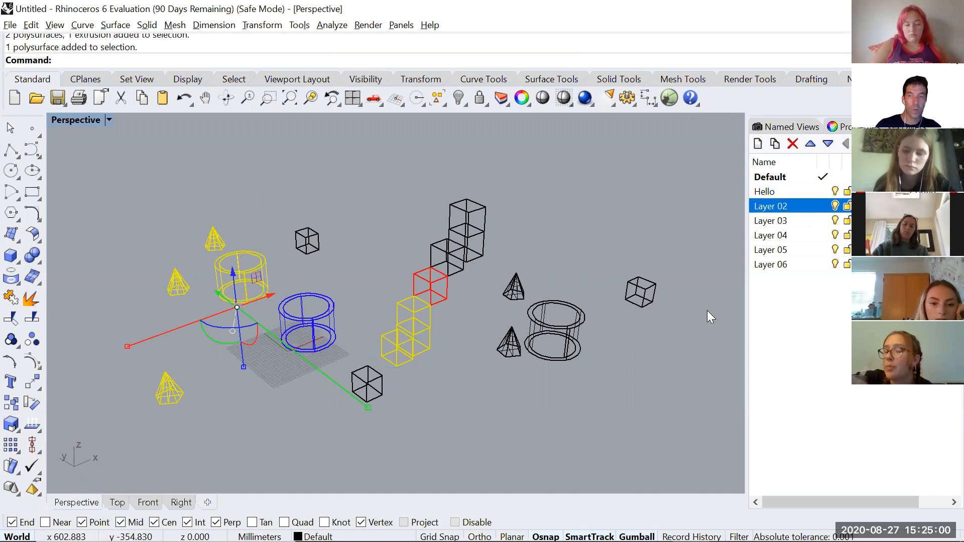
pyautogui.rightClick(777, 225)
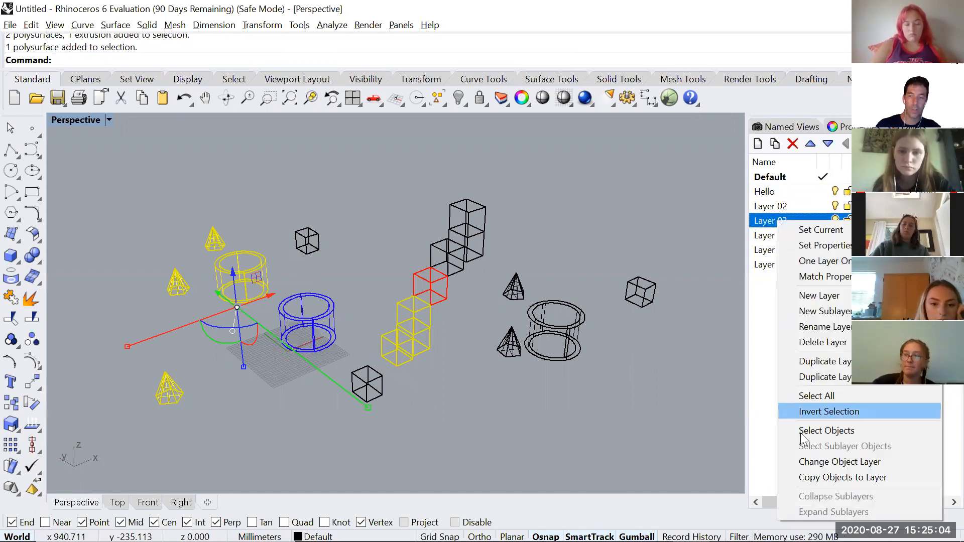
pyautogui.click(815, 462)
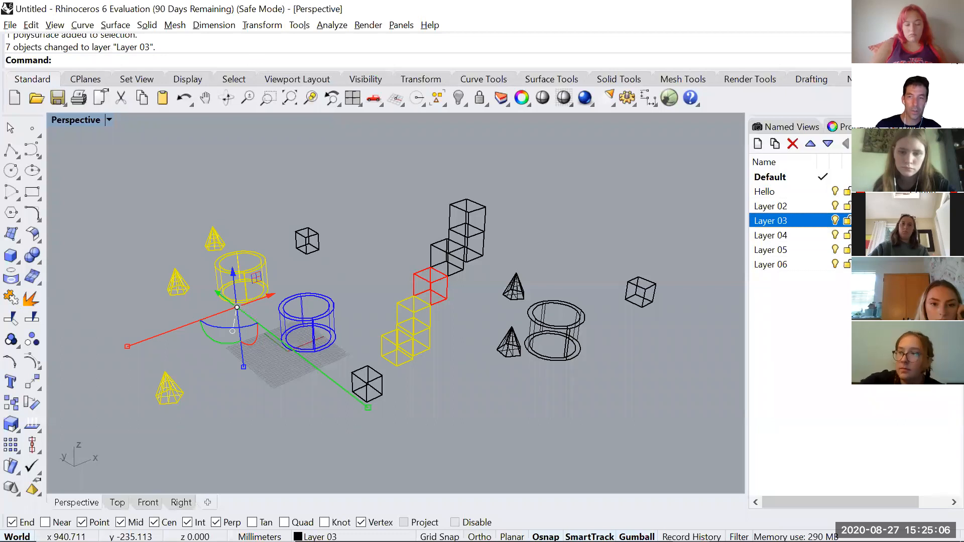
# - Set Layer 03's color to Cyan and turn the layer off
pyautogui.click(860, 220)
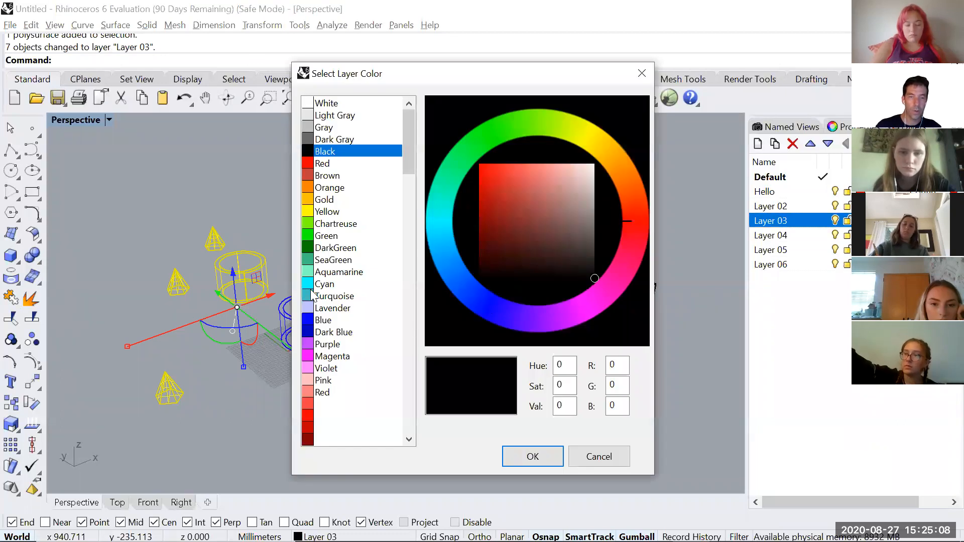
pyautogui.click(324, 284)
pyautogui.click(547, 465)
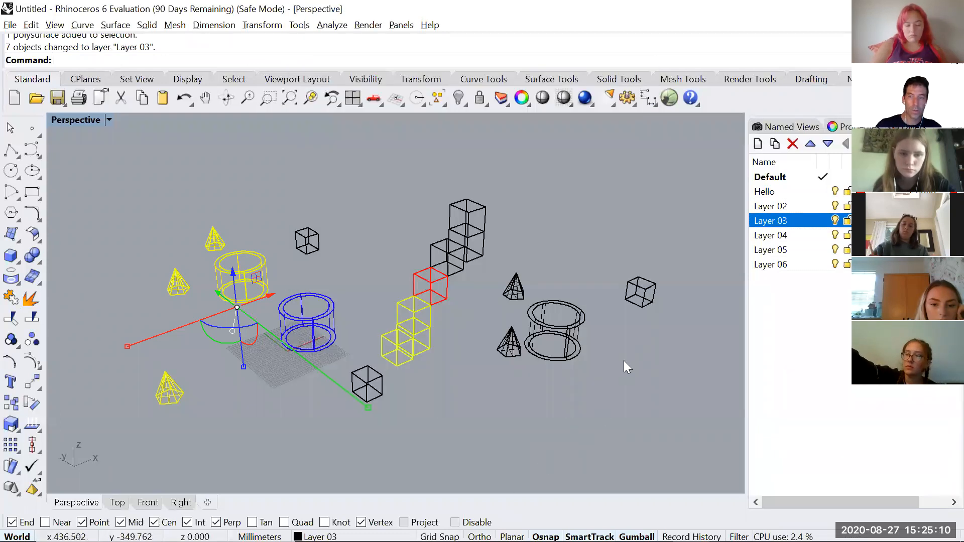
pyautogui.moveTo(429, 403); pyautogui.dragTo(444, 384, button='right')
pyautogui.click(836, 221)
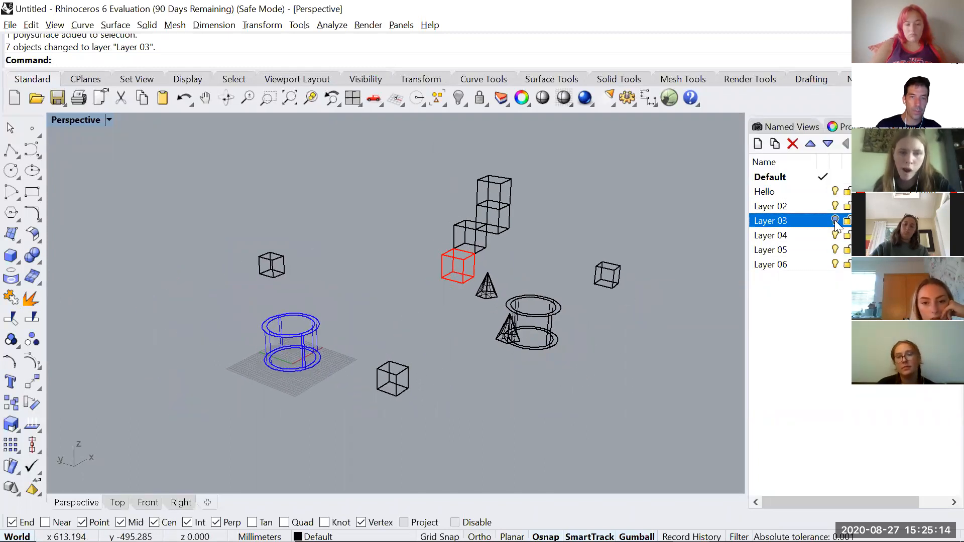
# - Turn Layer 03 back on so its objects show in the Perspective viewport
pyautogui.click(836, 221)
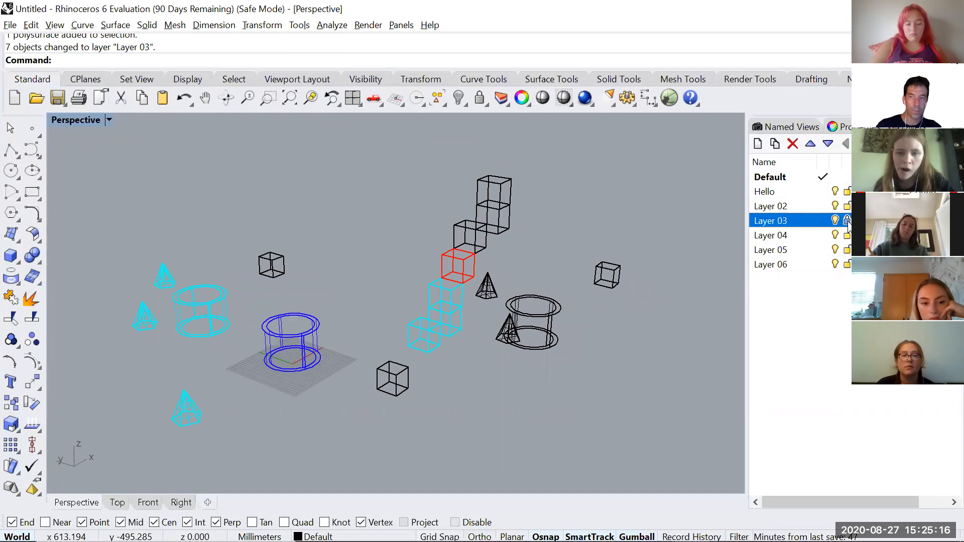
pyautogui.moveTo(385, 347); pyautogui.dragTo(392, 343, button='right')
pyautogui.moveTo(385, 345); pyautogui.dragTo(383, 351, button='right')
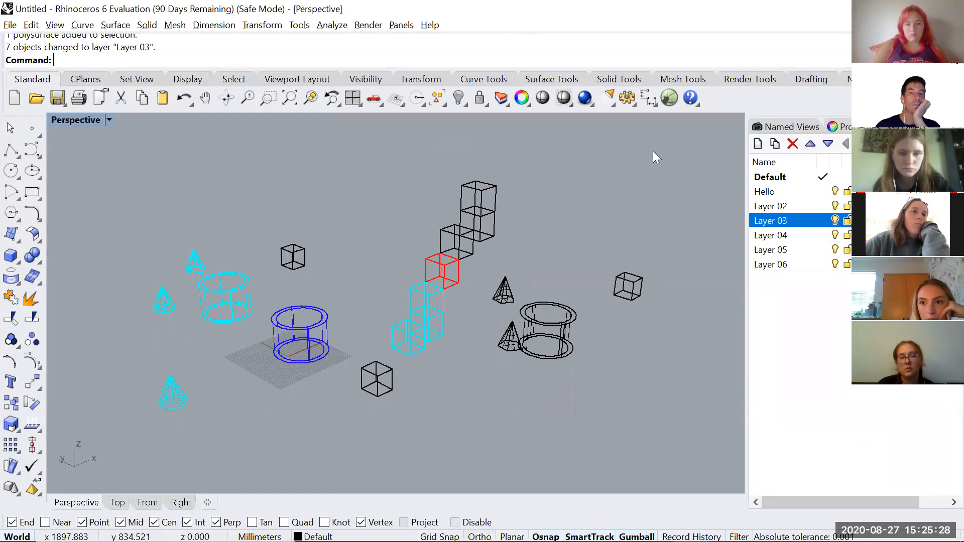
pyautogui.moveTo(435, 396); pyautogui.dragTo(422, 396, button='right')
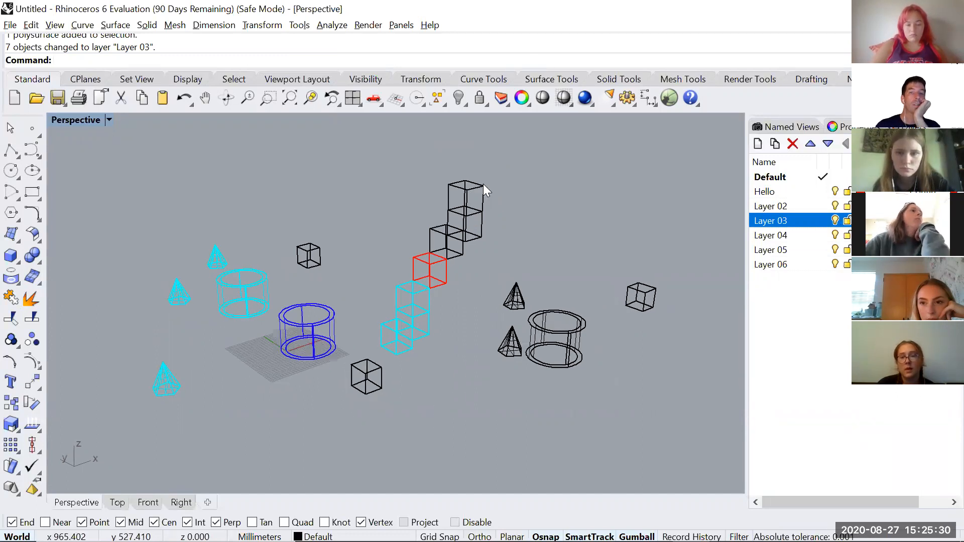
# - Move the topmost box of the tower to Layer 04 and clear the selection
pyautogui.click(479, 187)
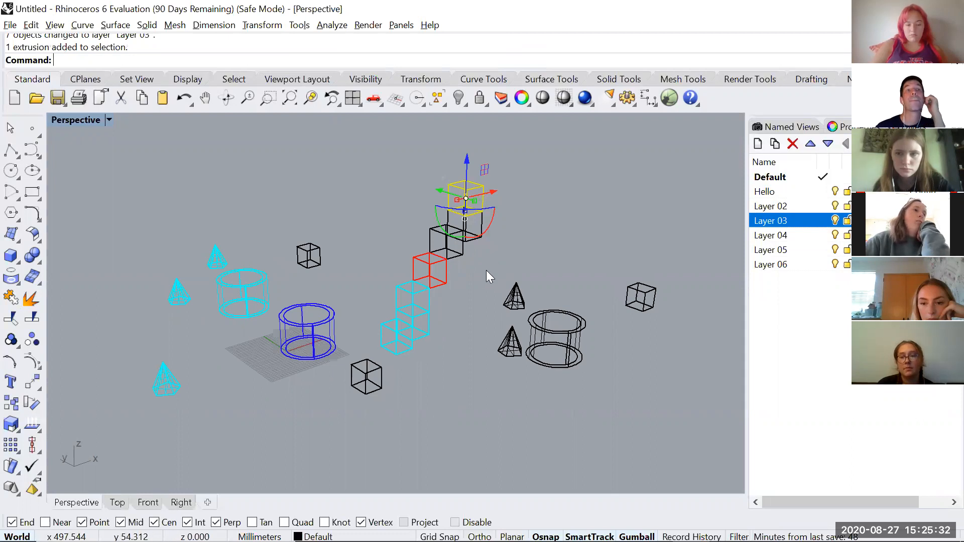
pyautogui.rightClick(774, 238)
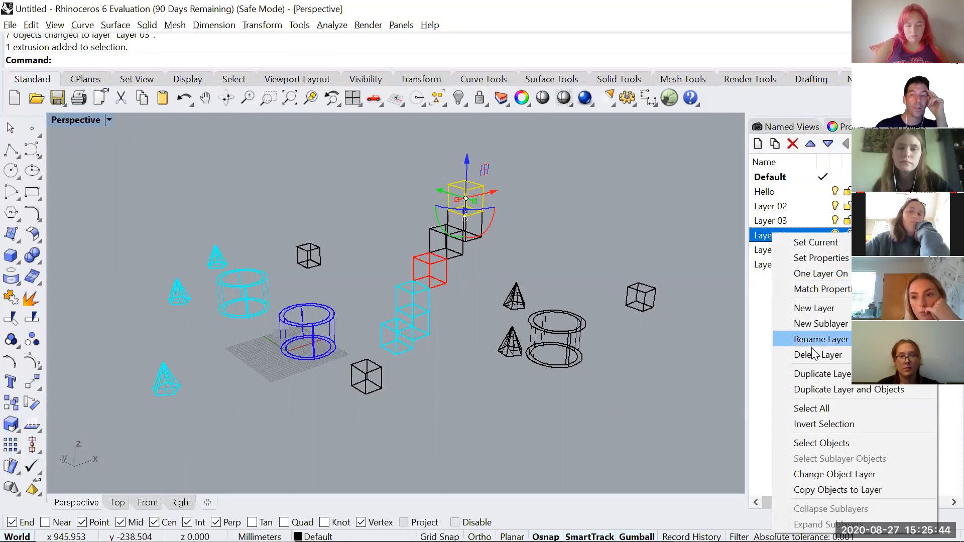
pyautogui.click(841, 478)
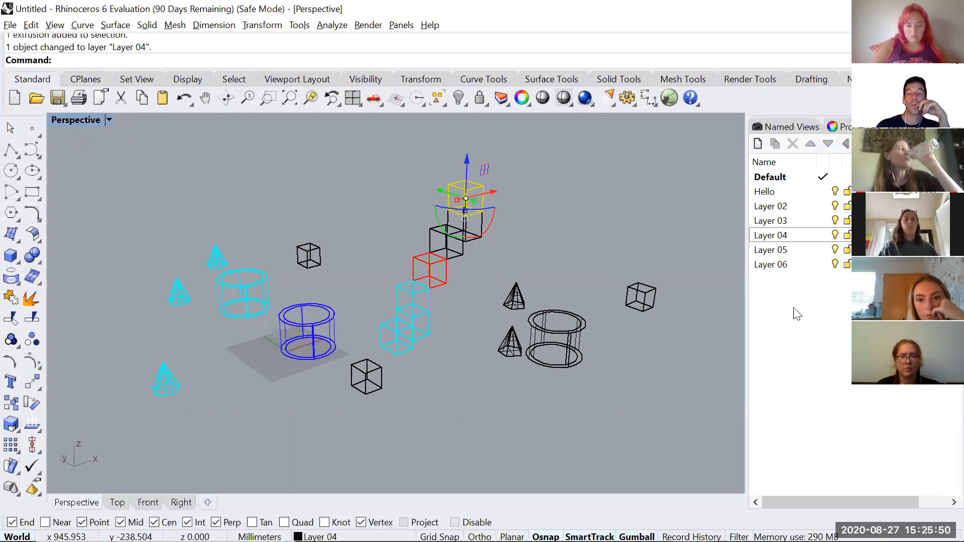
pyautogui.click(633, 257)
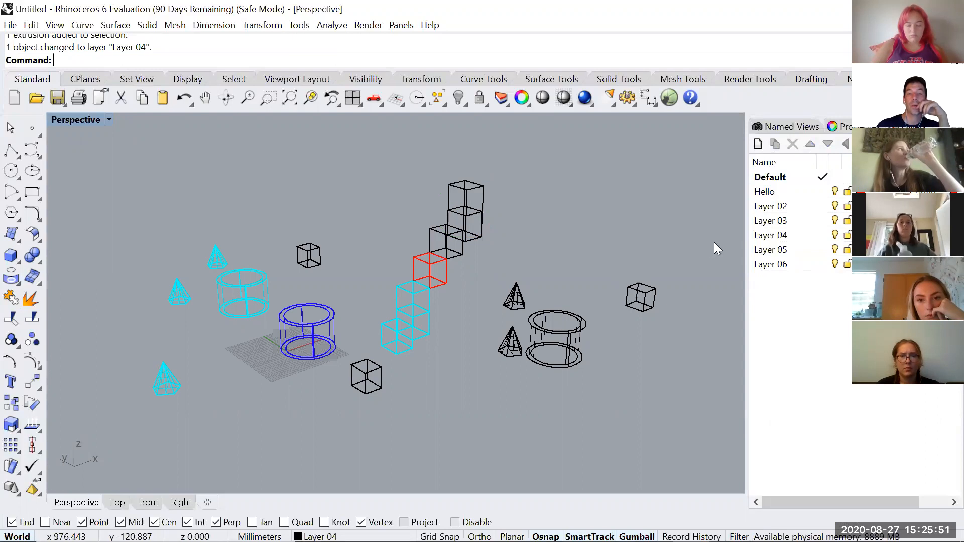
# - Make Layer 05 the current layer and set its color to a magenta picked on the color wheel
pyautogui.click(785, 252)
pyautogui.rightClick(785, 254)
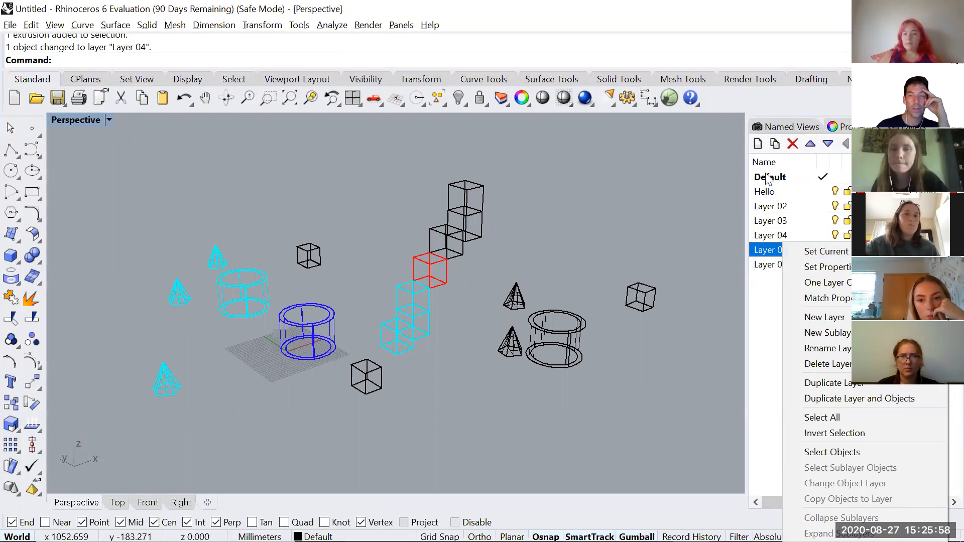
pyautogui.click(836, 251)
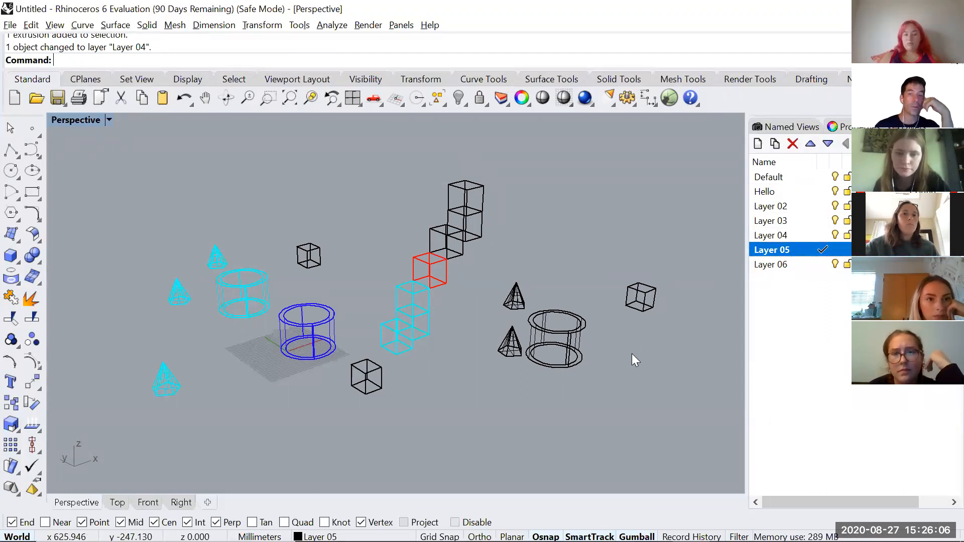
pyautogui.click(862, 250)
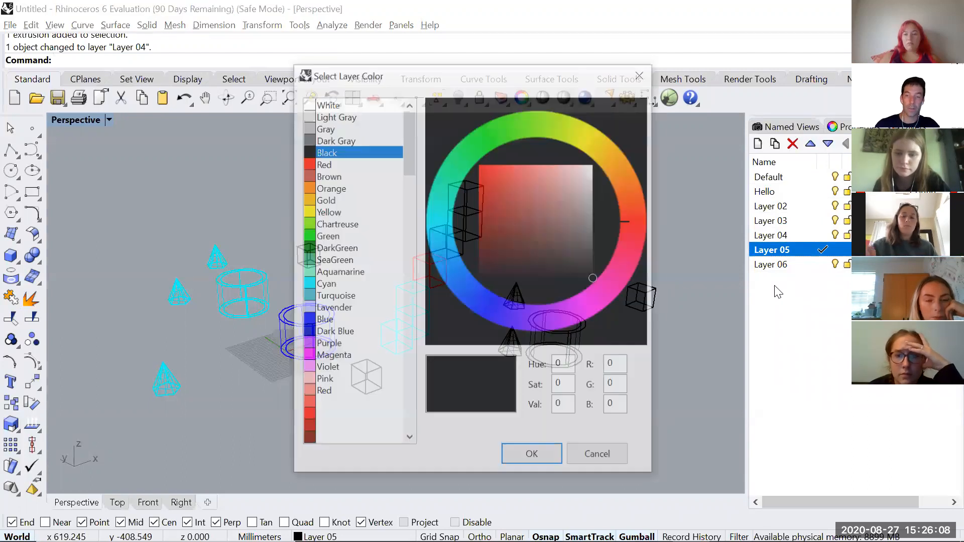
pyautogui.click(593, 303)
pyautogui.click(521, 461)
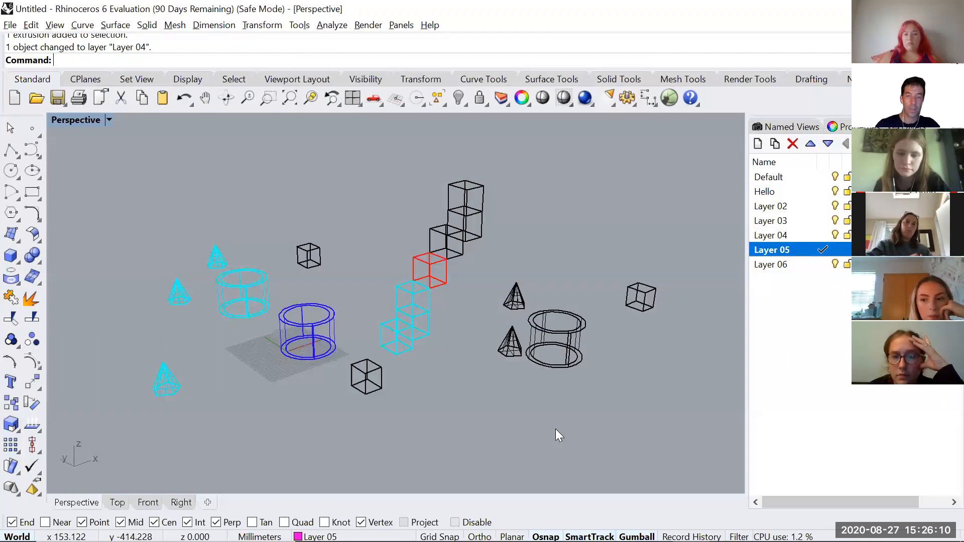
# - Draw a sphere on Layer 05 in front of the box tower, picking its center and radius freehand
pyautogui.write('Sphere')
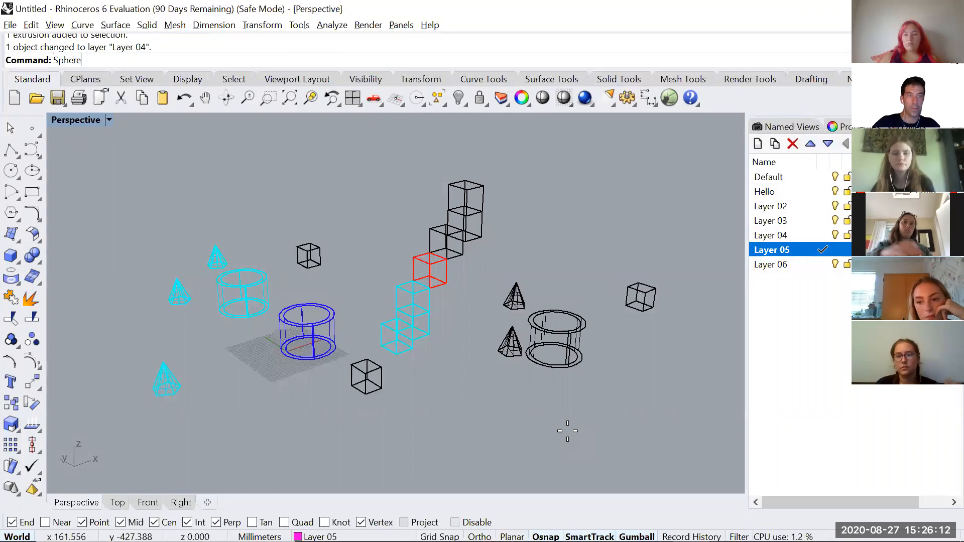
pyautogui.press('Return')
pyautogui.click(432, 397)
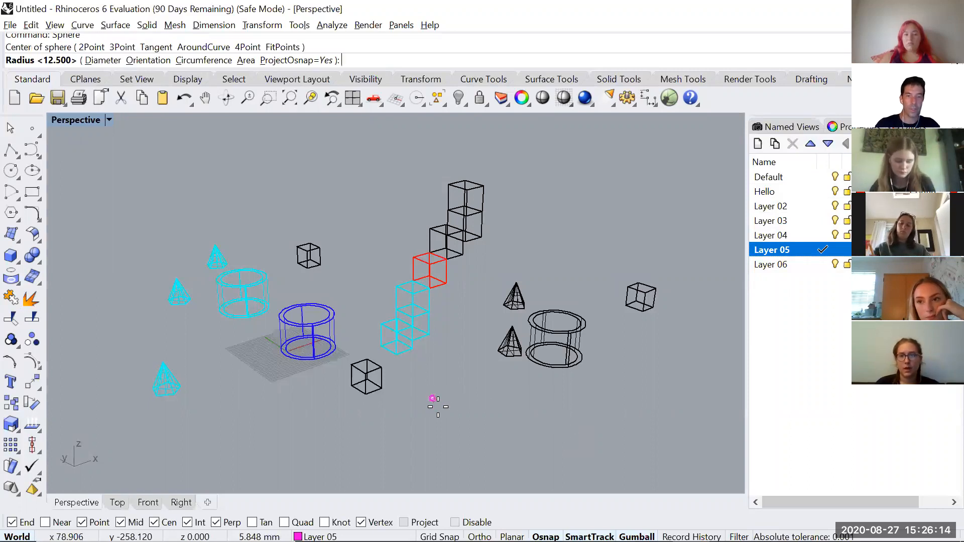
pyautogui.click(448, 425)
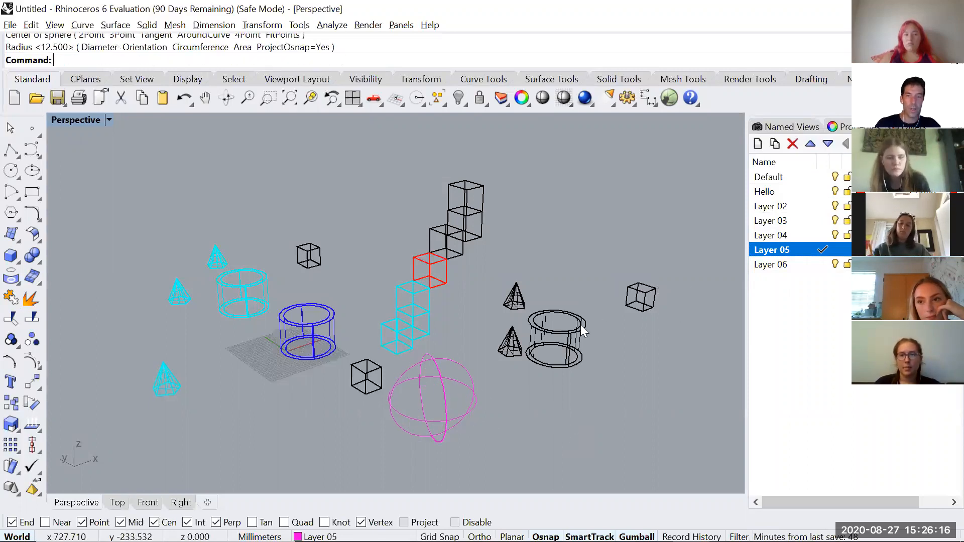
pyautogui.scroll(2, 445, 401)
pyautogui.moveTo(445, 401)
pyautogui.mouseDown(button='right')
pyautogui.moveTo(463, 387)
pyautogui.moveTo(435, 386)
pyautogui.mouseUp(button='right')
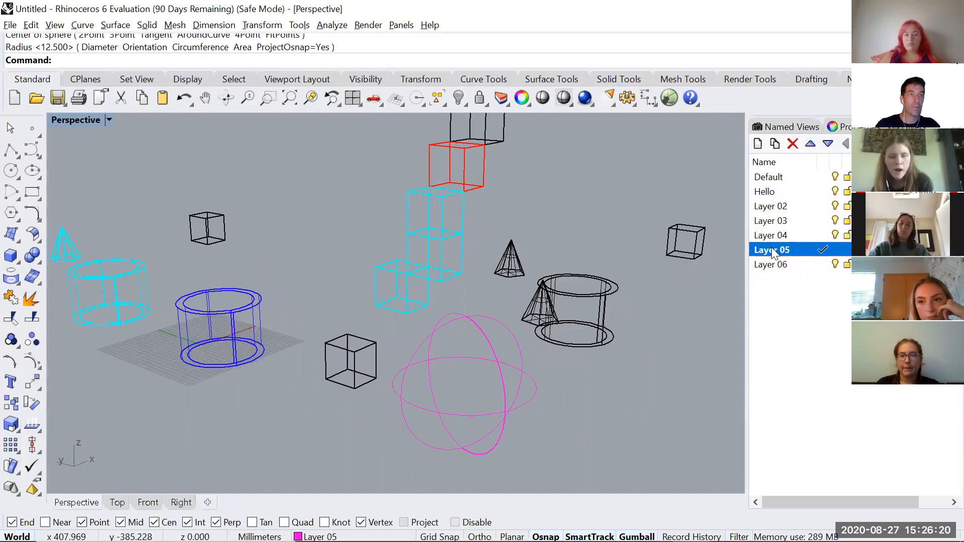
pyautogui.moveTo(704, 305); pyautogui.dragTo(562, 364, button='right')
pyautogui.scroll(-2, 562, 364)
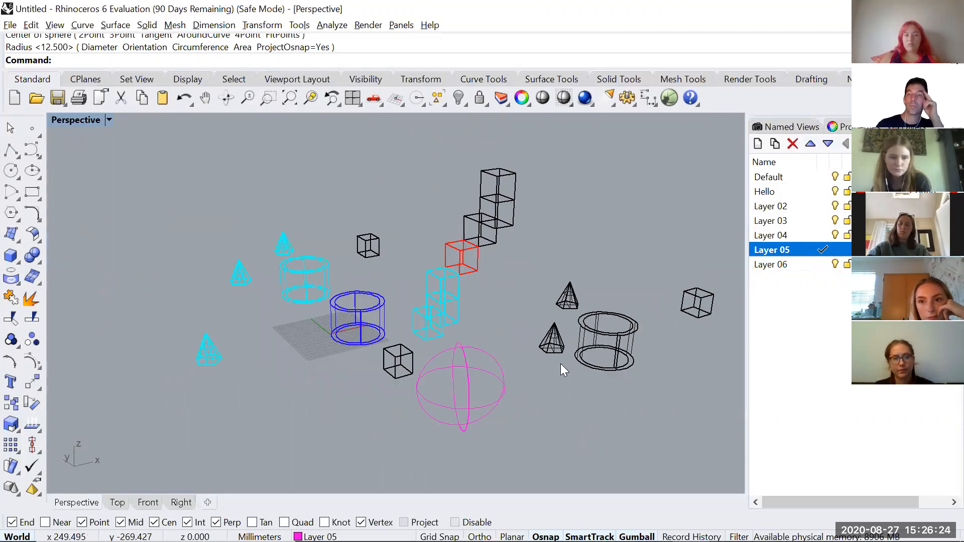
# - Select all objects on Layer 05 through the layer's options, and clear the selection
pyautogui.rightClick(781, 254)
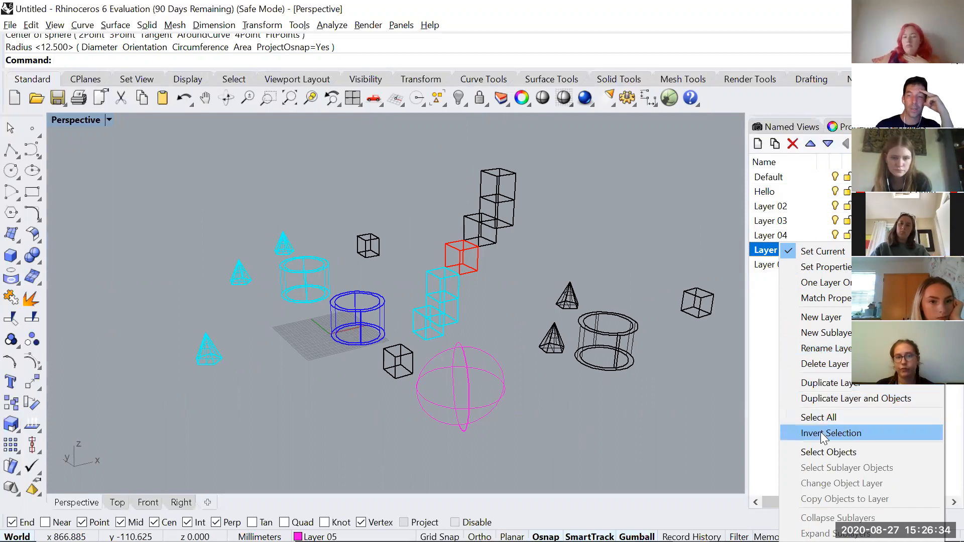
pyautogui.click(822, 452)
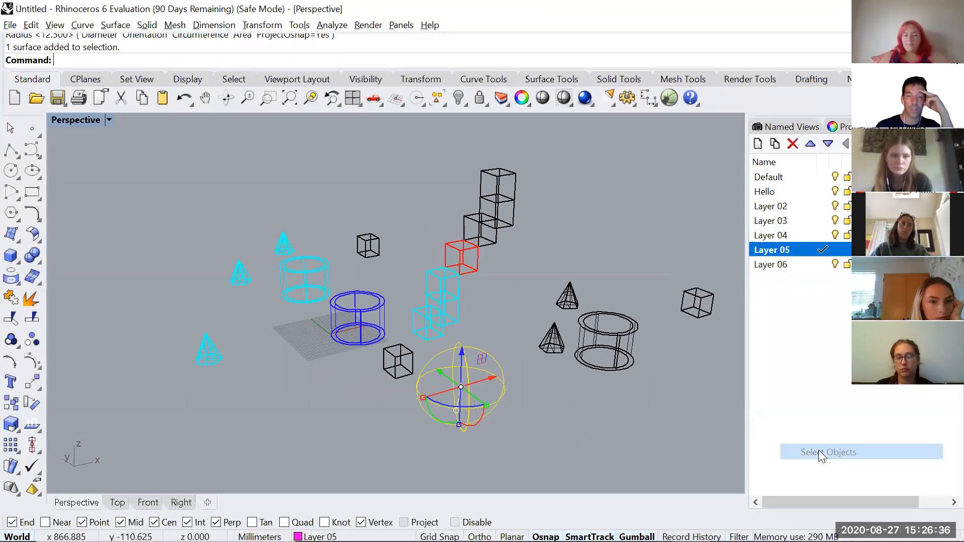
pyautogui.click(552, 424)
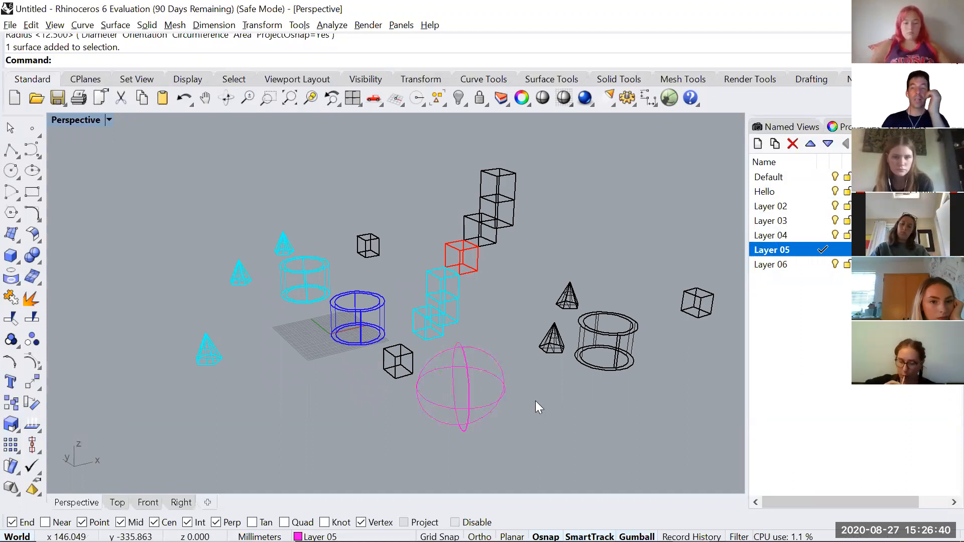
pyautogui.rightClick(787, 251)
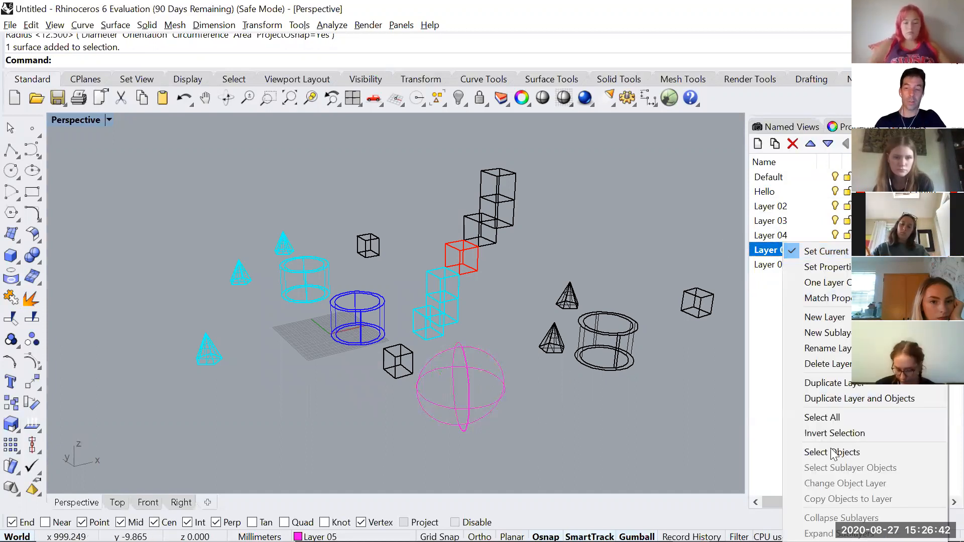
pyautogui.click(557, 432)
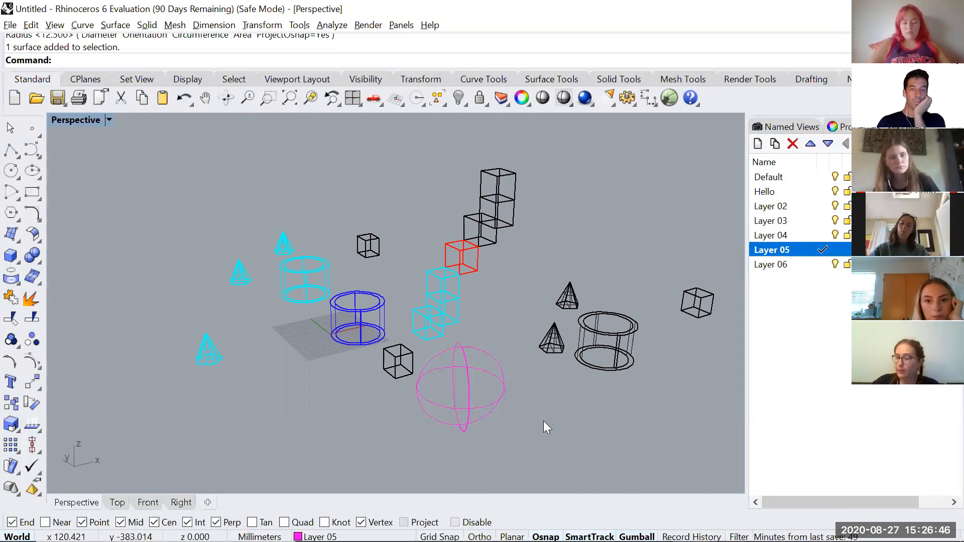
# - Select all the objects in the Perspective viewport with a selection window, and clear the selection
pyautogui.moveTo(484, 414); pyautogui.dragTo(512, 392, button='right')
pyautogui.scroll(-4, 511, 392)
pyautogui.moveTo(668, 216); pyautogui.dragTo(336, 407)
pyautogui.moveTo(241, 431); pyautogui.dragTo(241, 431)
pyautogui.click(549, 423)
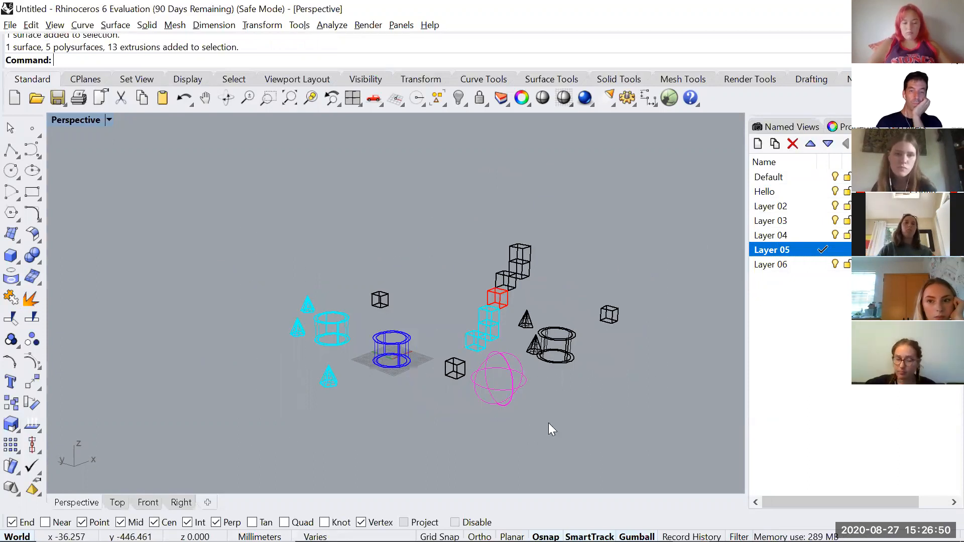
# - Select the red box in the tower and zoom to it with the Zoom command's Selected option
pyautogui.moveTo(379, 402); pyautogui.dragTo(395, 336, button='right')
pyautogui.scroll(-3, 413, 408)
pyautogui.scroll(6, 391, 354)
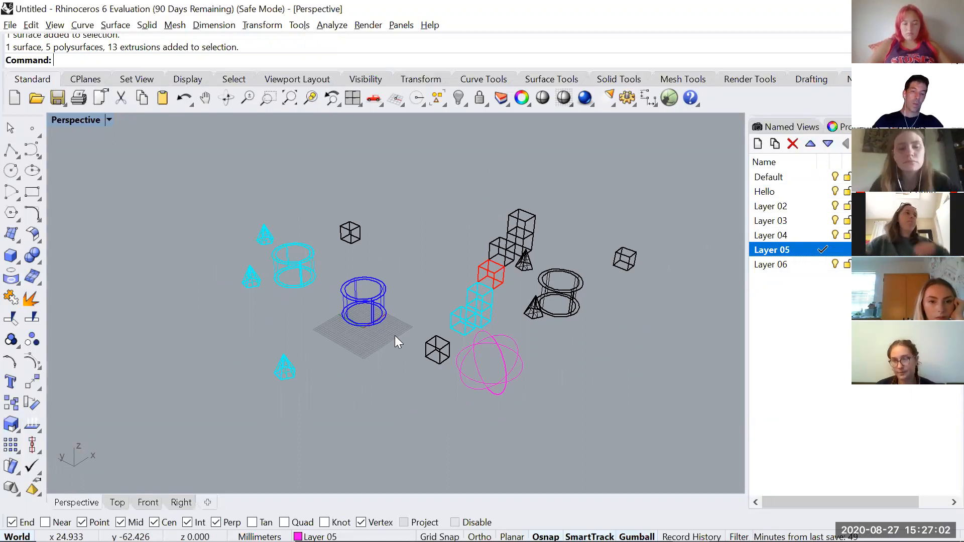
pyautogui.scroll(-3, 405, 313)
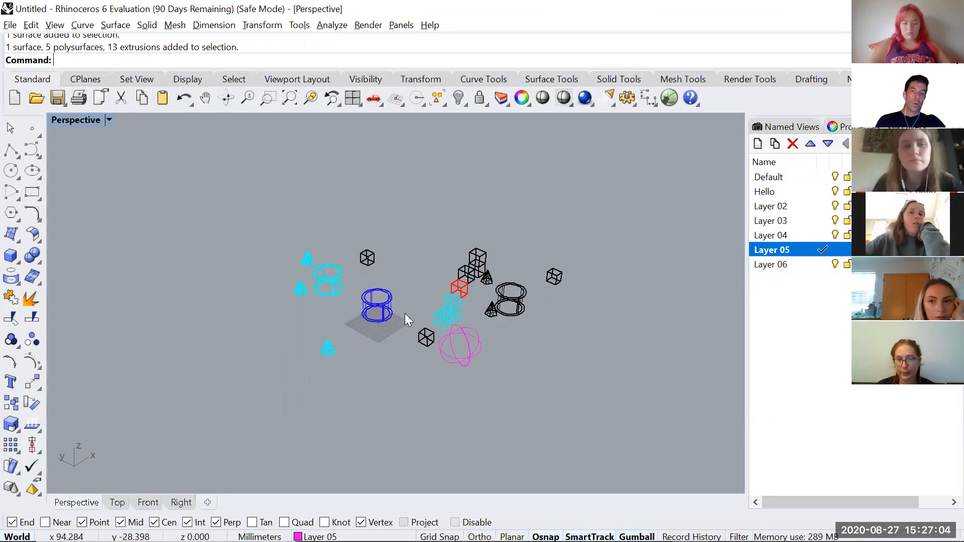
pyautogui.scroll(-3, 404, 316)
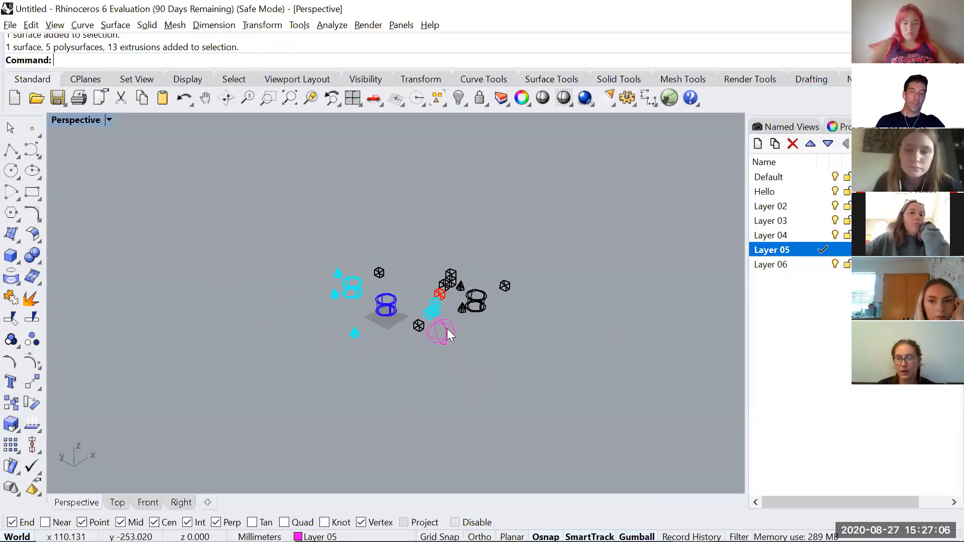
pyautogui.scroll(1, 450, 321)
pyautogui.click(439, 290)
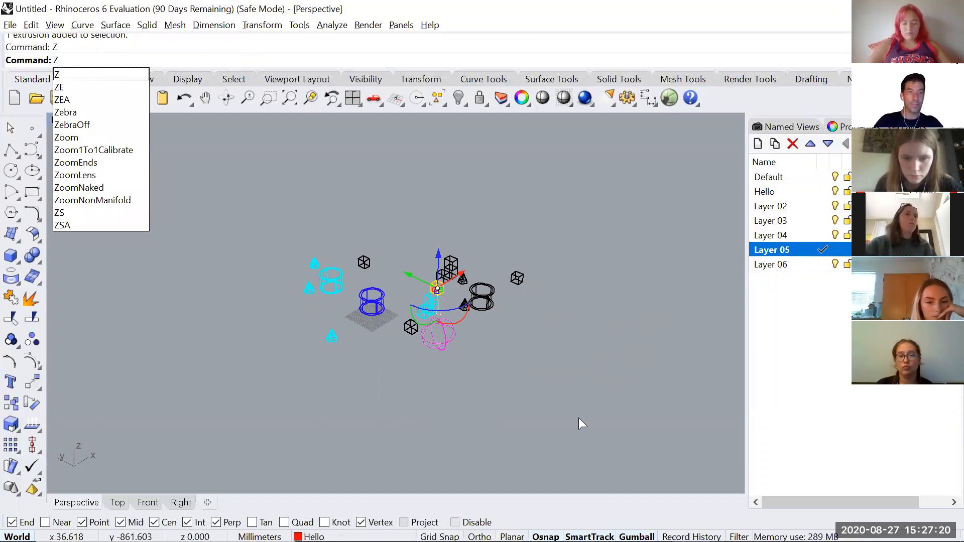
pyautogui.press('Return')
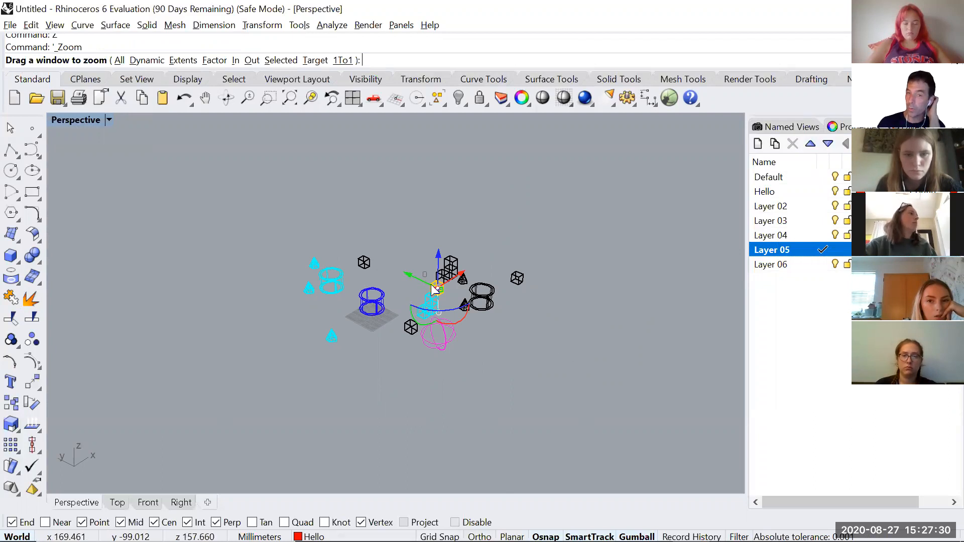
pyautogui.press('Escape')
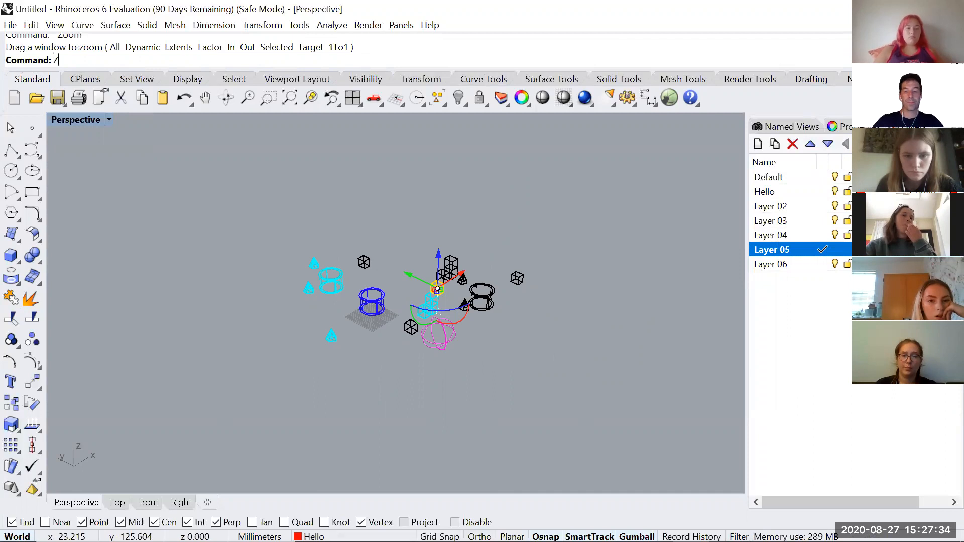
pyautogui.write('z')
pyautogui.press('Return')
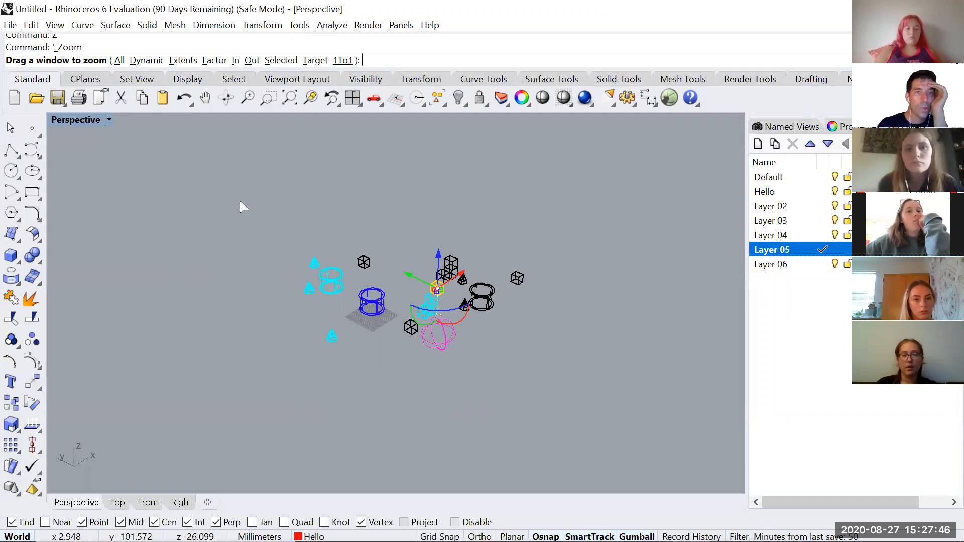
pyautogui.click(281, 61)
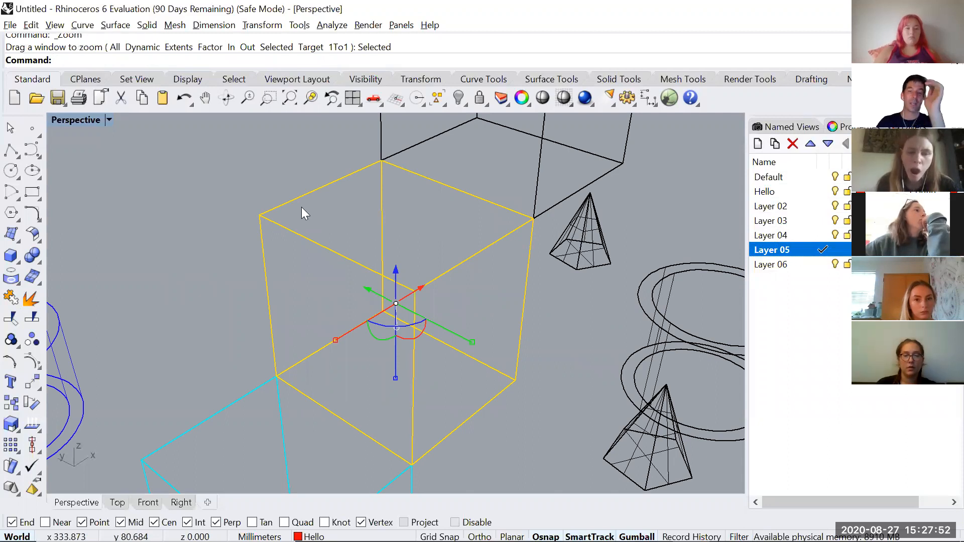
pyautogui.press('Escape')
# - Zoom to the black tube between the two black pyramids with Zoom Selected, and clear the selection
pyautogui.scroll(-20, 393, 238)
pyautogui.moveTo(413, 249); pyautogui.dragTo(431, 245, button='right')
pyautogui.scroll(3, 377, 261)
pyautogui.click(373, 262)
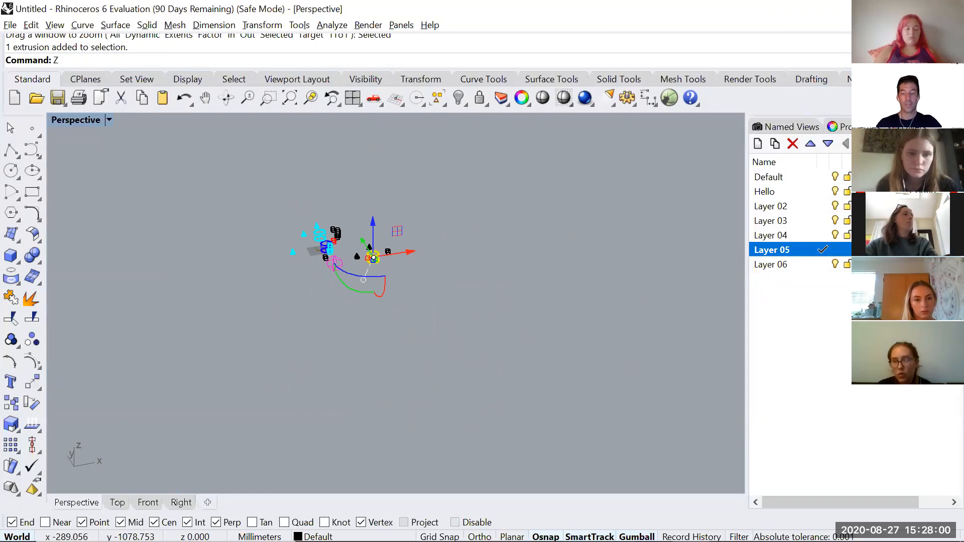
pyautogui.press('Return')
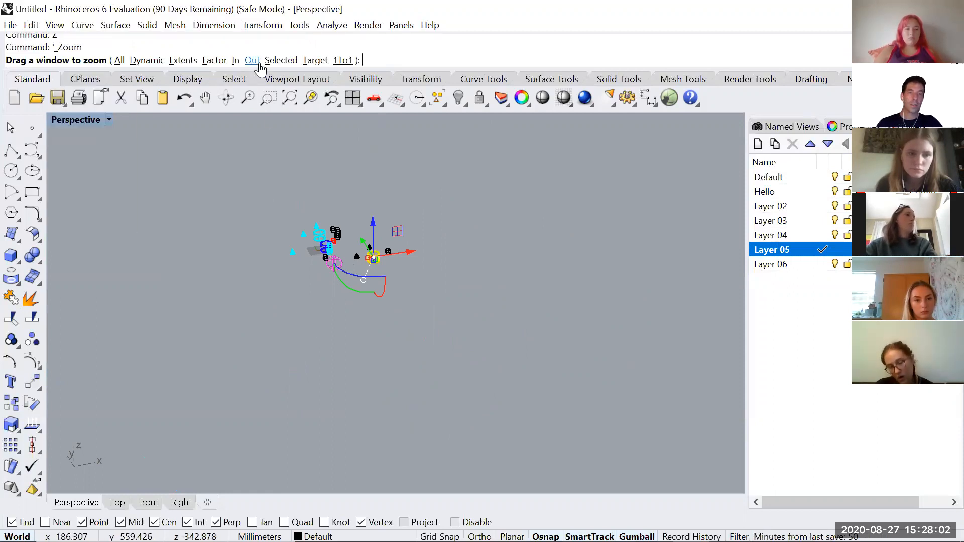
pyautogui.click(280, 60)
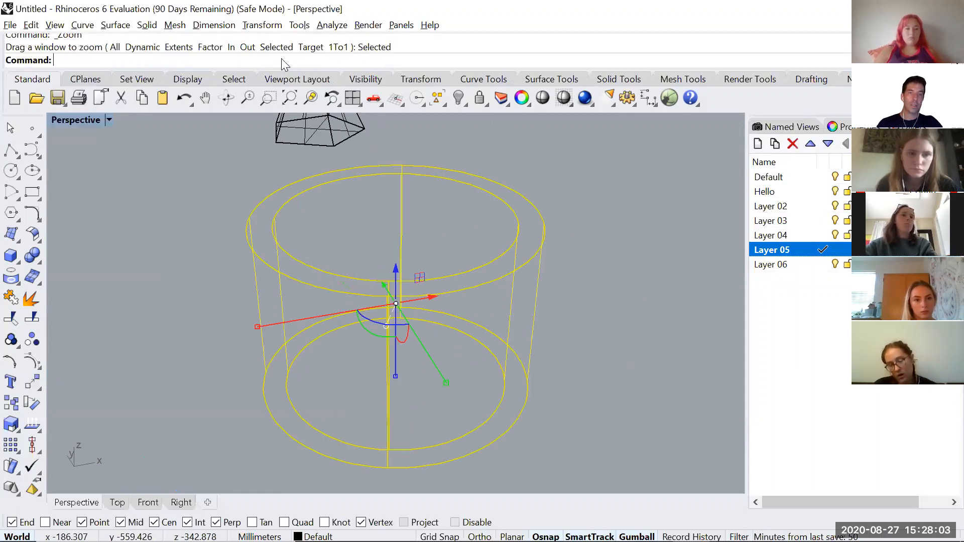
pyautogui.click(183, 265)
# - Select the black box beside the cyan tube, zoom to it with the Zoom command's Selected option, and clear the selection
pyautogui.scroll(-14, 459, 223)
pyautogui.moveTo(551, 220); pyautogui.dragTo(356, 254, button='right')
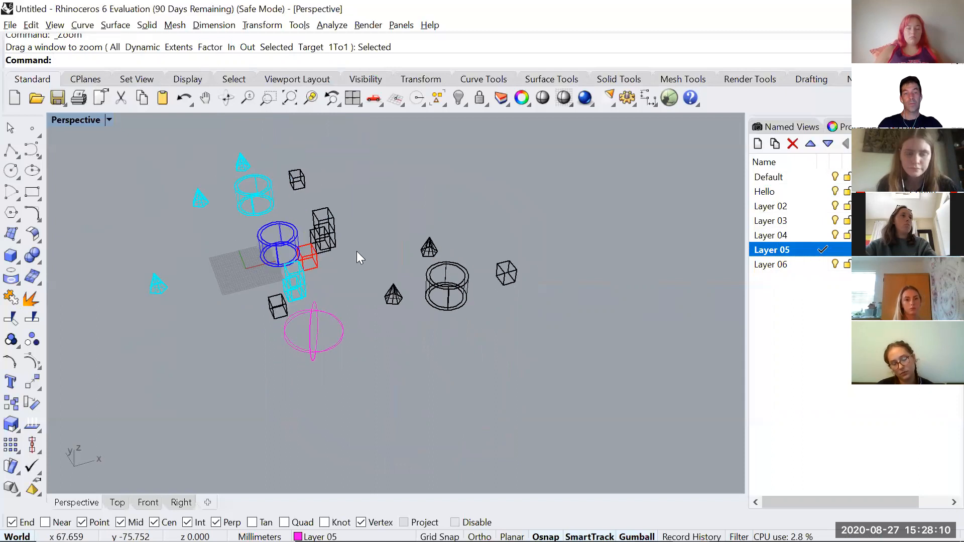
pyautogui.click(297, 177)
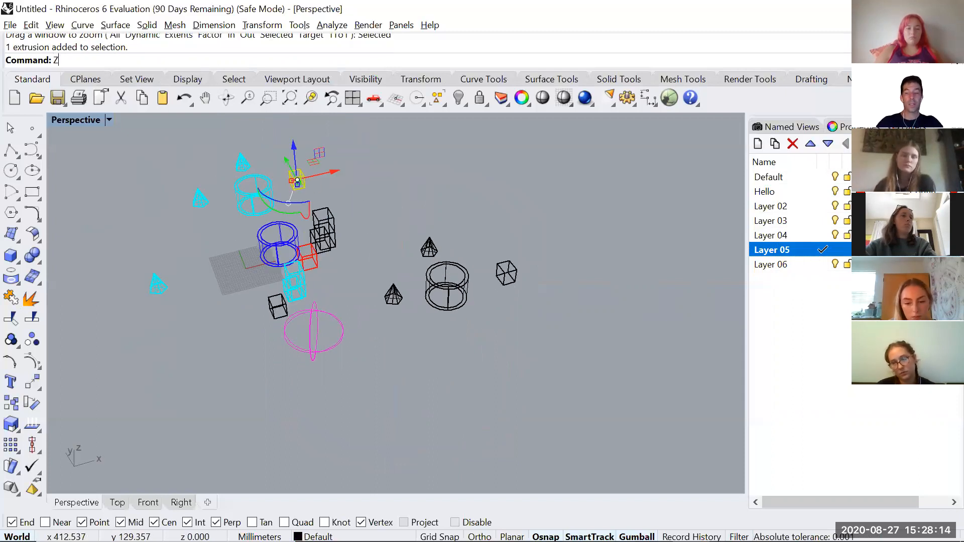
pyautogui.press('Return')
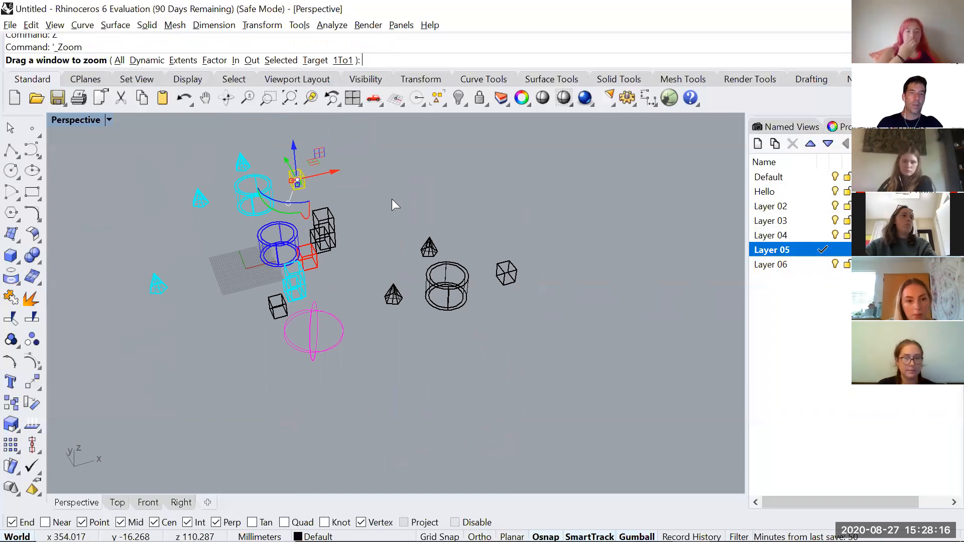
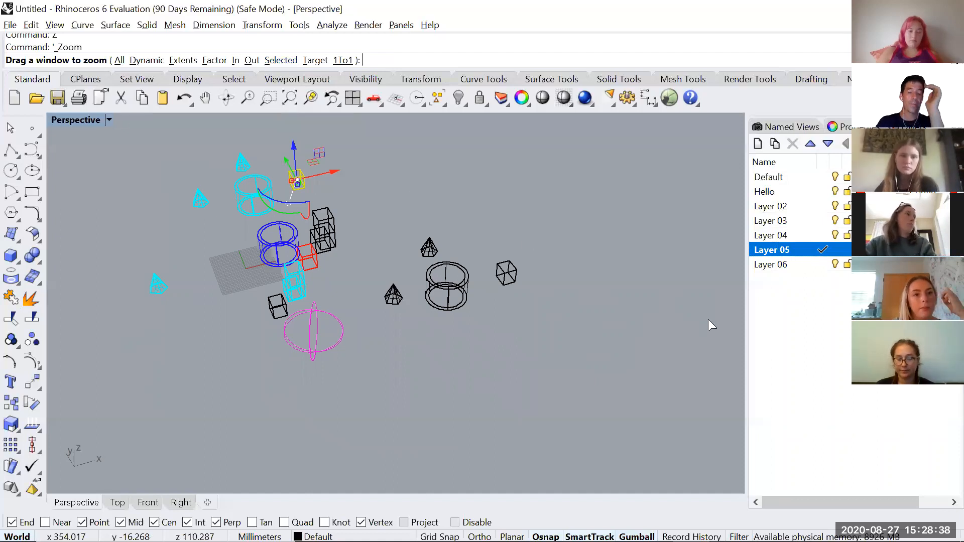
pyautogui.write('s')
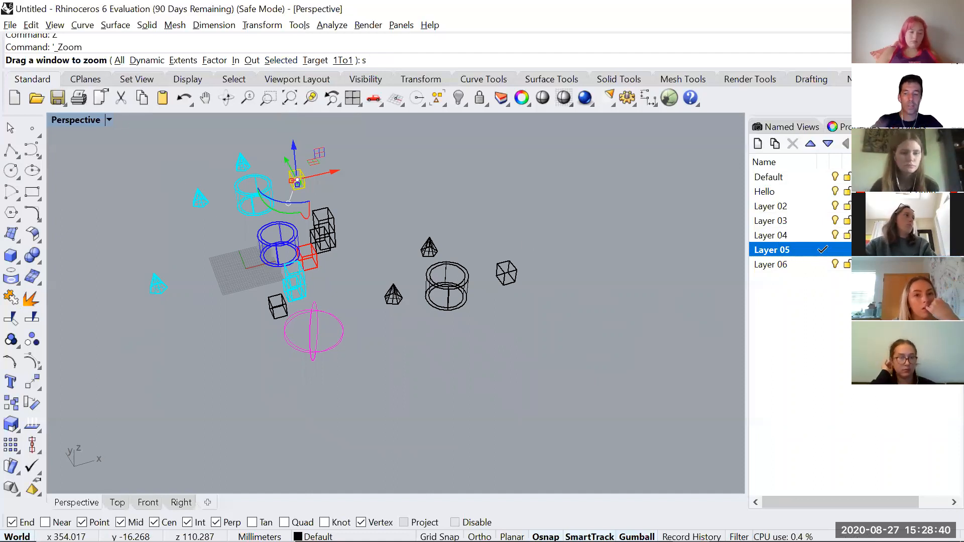
pyautogui.press('Return')
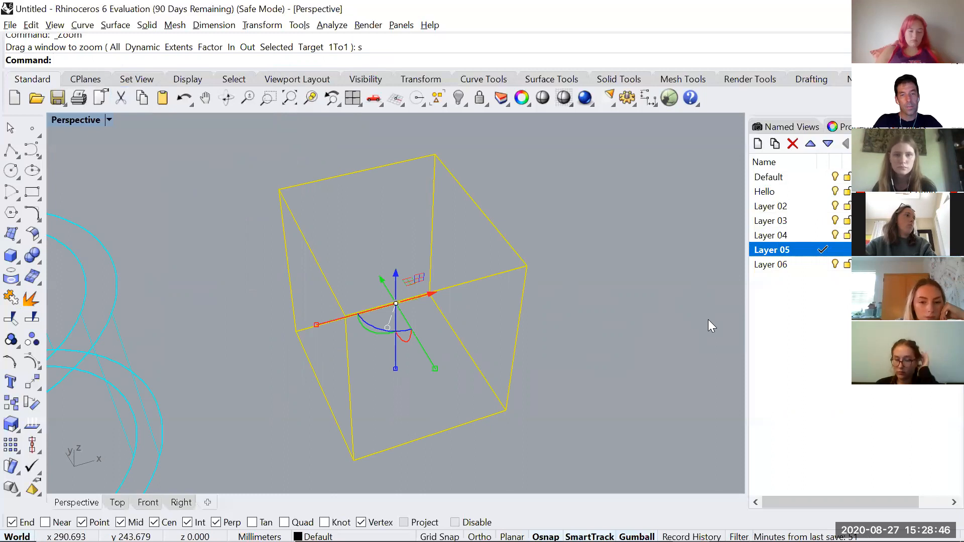
pyautogui.press('Escape')
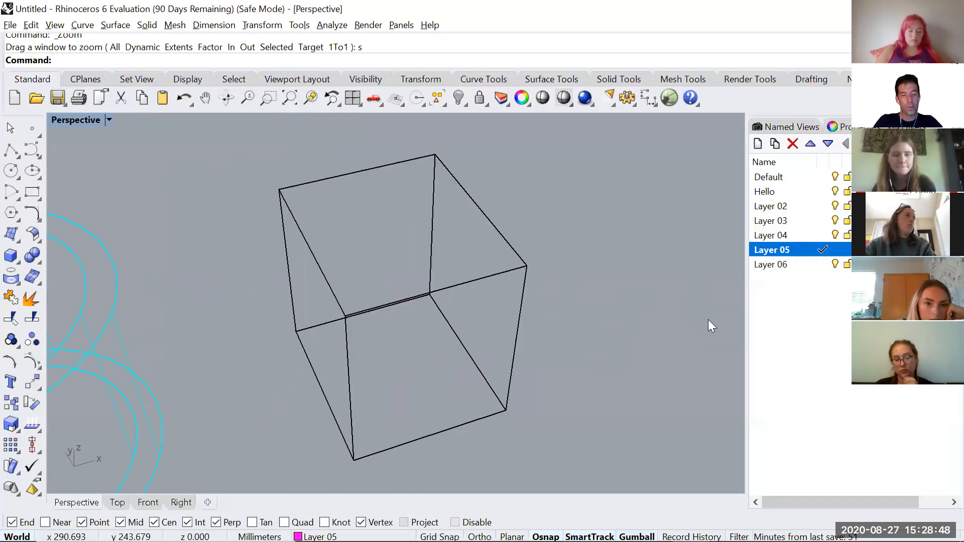
# - Zoom all viewports to the extents of the model with the Zoom command's All and Extents options
pyautogui.press('Return')
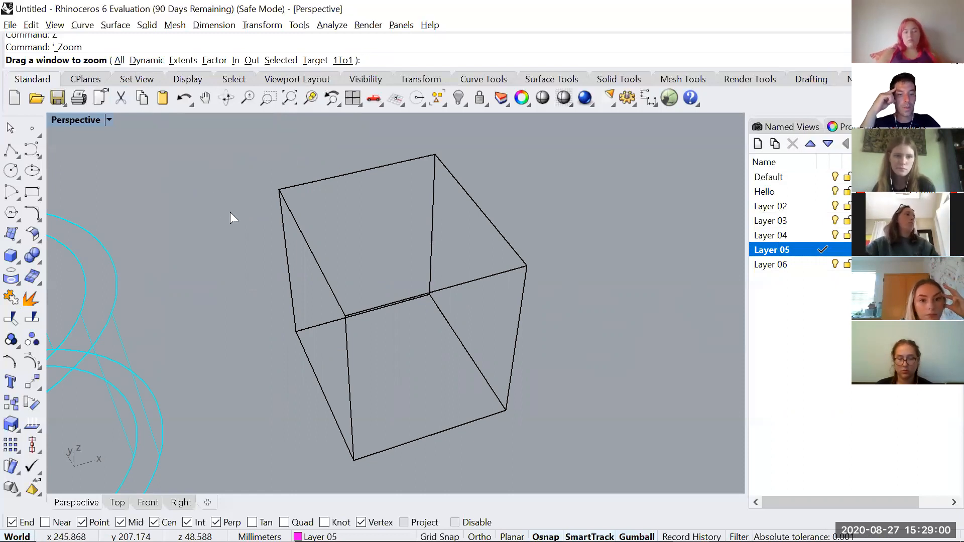
pyautogui.write('a')
pyautogui.press('Return')
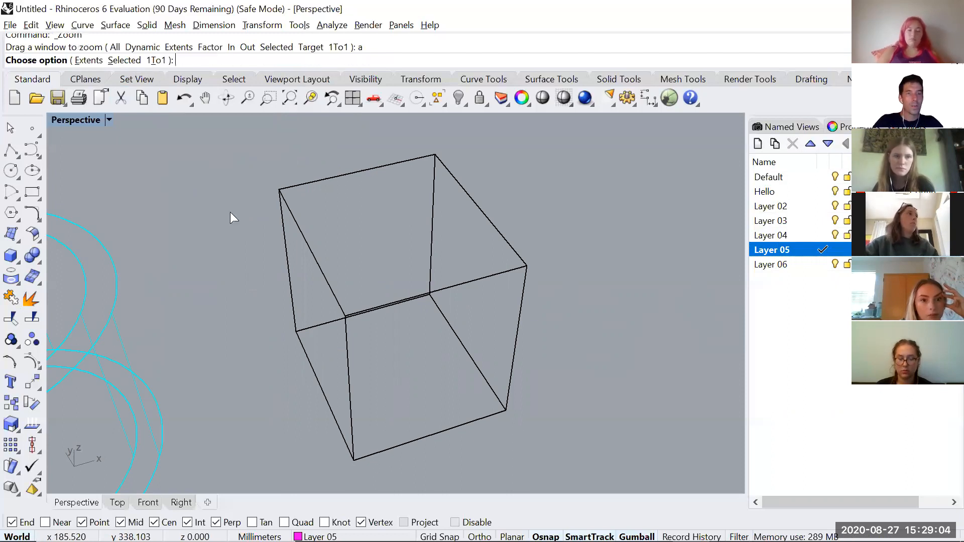
pyautogui.write('e')
pyautogui.press('Return')
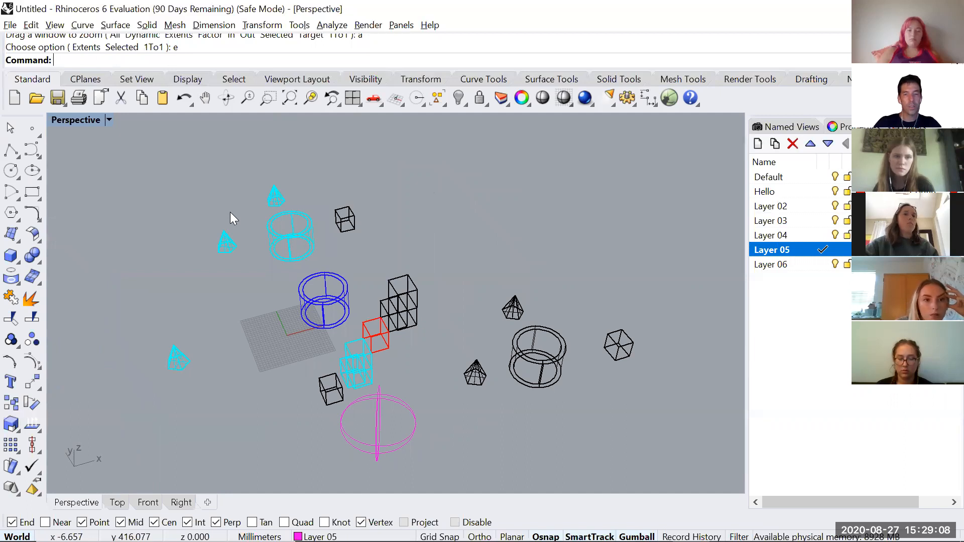
# - Zoom the Perspective viewport to show every object with the Zoom command's Extents option
pyautogui.write('Z')
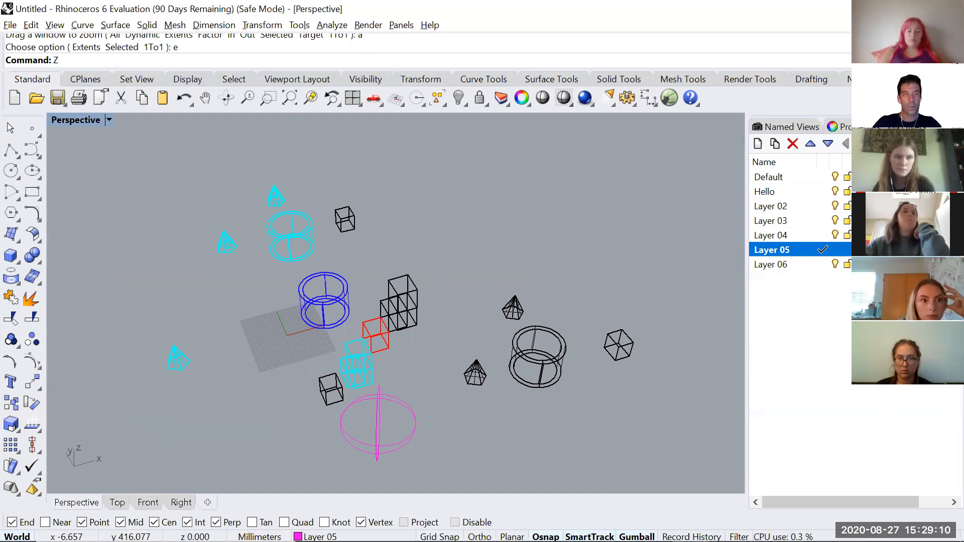
pyautogui.press('Return')
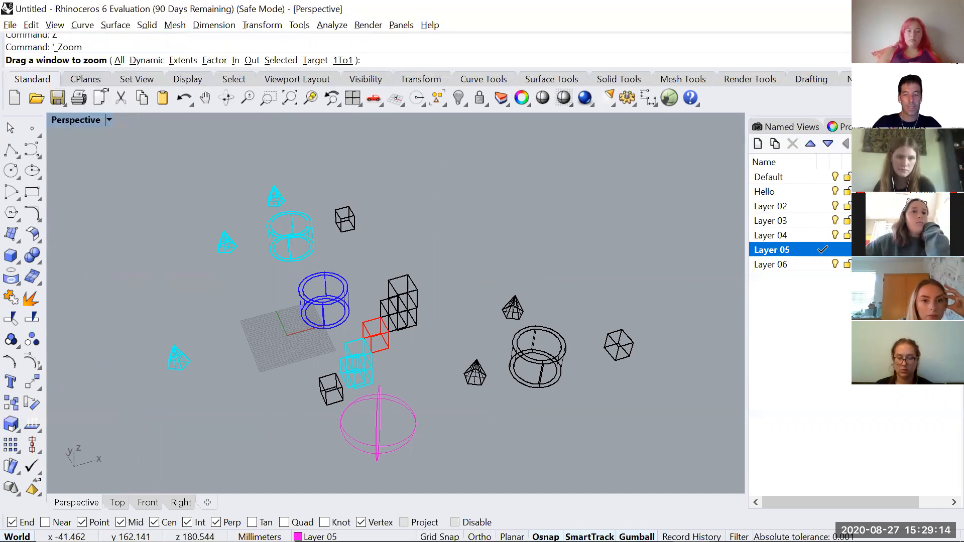
pyautogui.write('e')
pyautogui.press('Return')
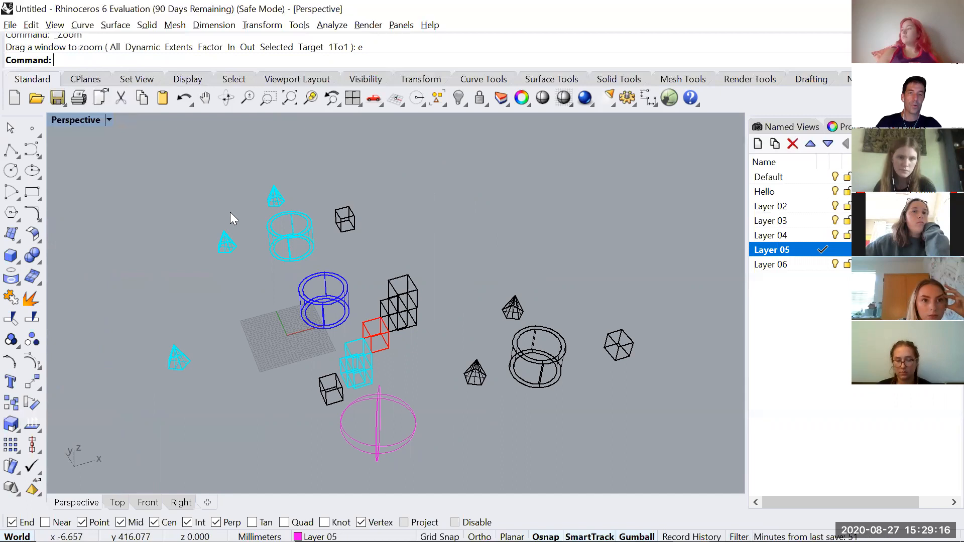
# - Zoom to the black box beside the cyan tube with Zoom Selected, and return to the full model with Zoom Extents
pyautogui.click(350, 226)
pyautogui.write('z')
pyautogui.press('Return')
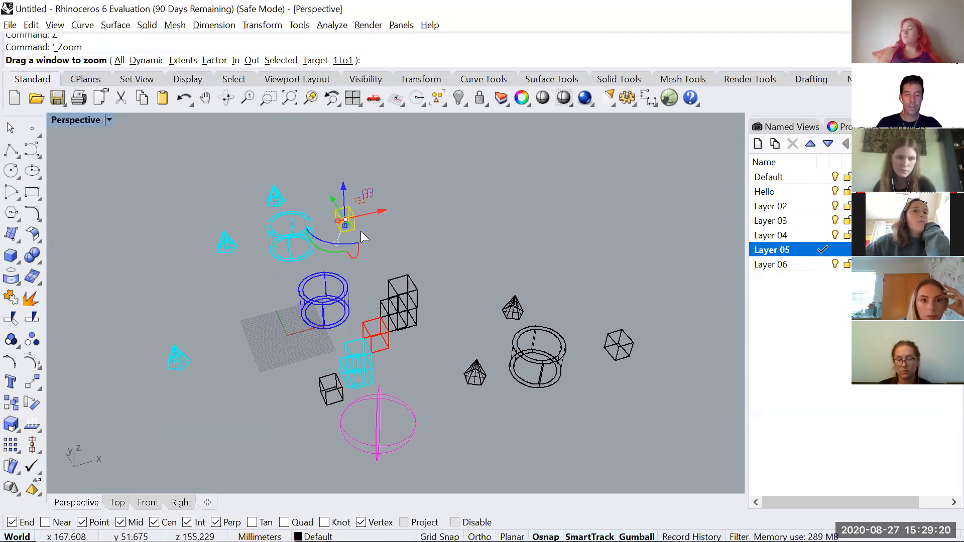
pyautogui.write('s')
pyautogui.press('Return')
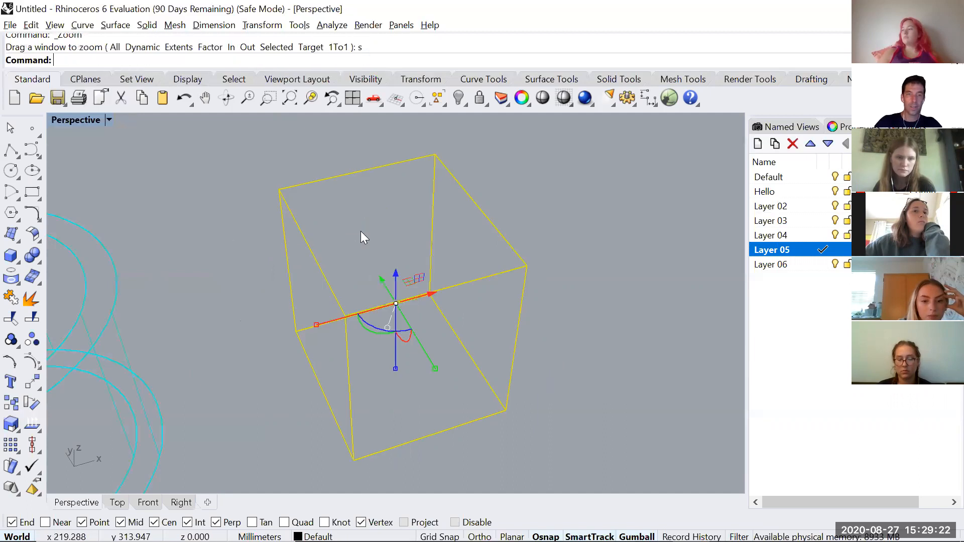
pyautogui.write('z')
pyautogui.press('Return')
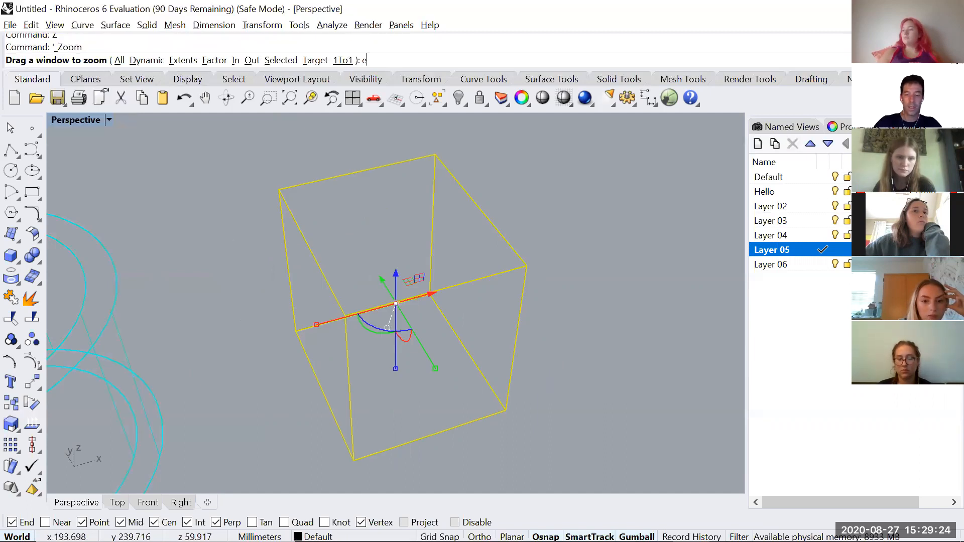
pyautogui.press('Return')
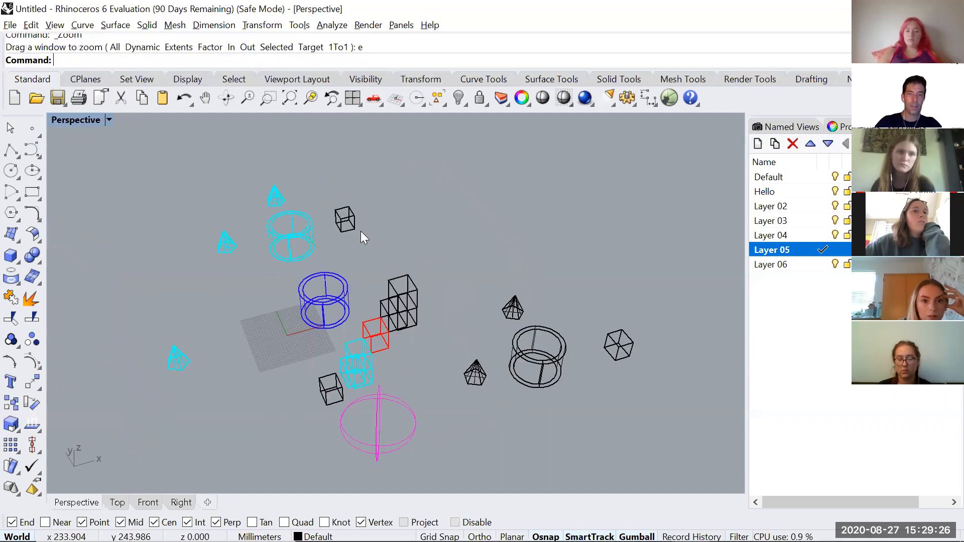
# - Zoom to the blue tube with Zoom Selected, return to the full model with Zoom Extents, and clear the selection
pyautogui.click(351, 307)
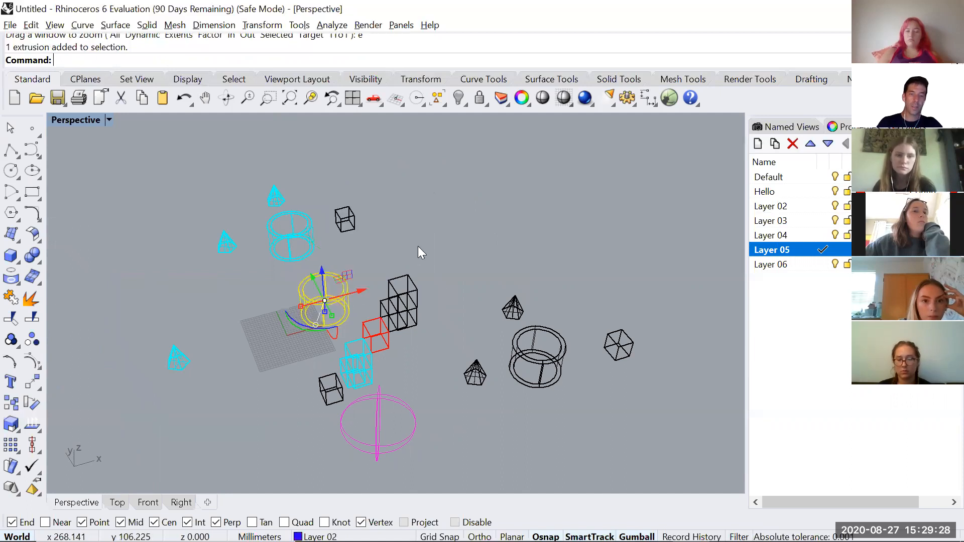
pyautogui.write('Z')
pyautogui.press('Return')
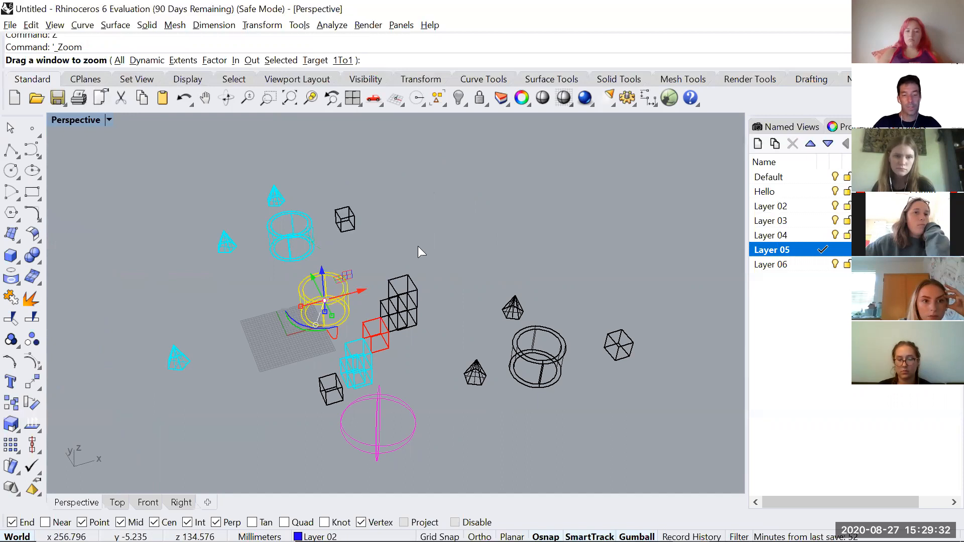
pyautogui.write('s')
pyautogui.press('Return')
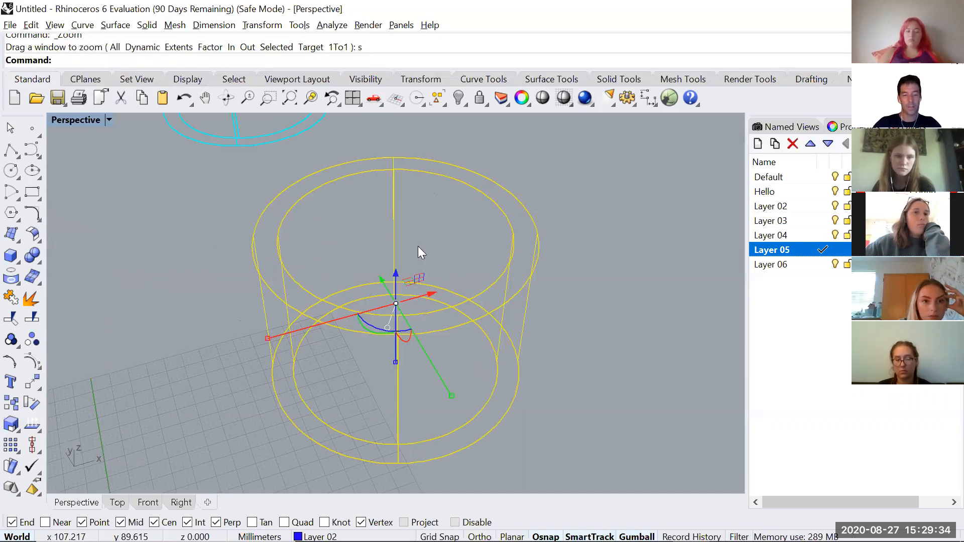
pyautogui.write('Z')
pyautogui.press('Return')
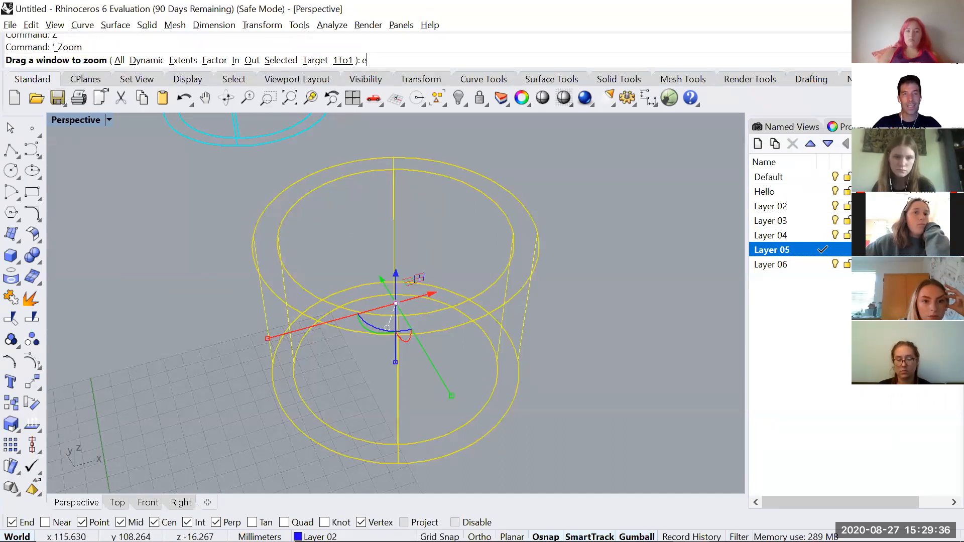
pyautogui.press('Return')
pyautogui.press('Escape')
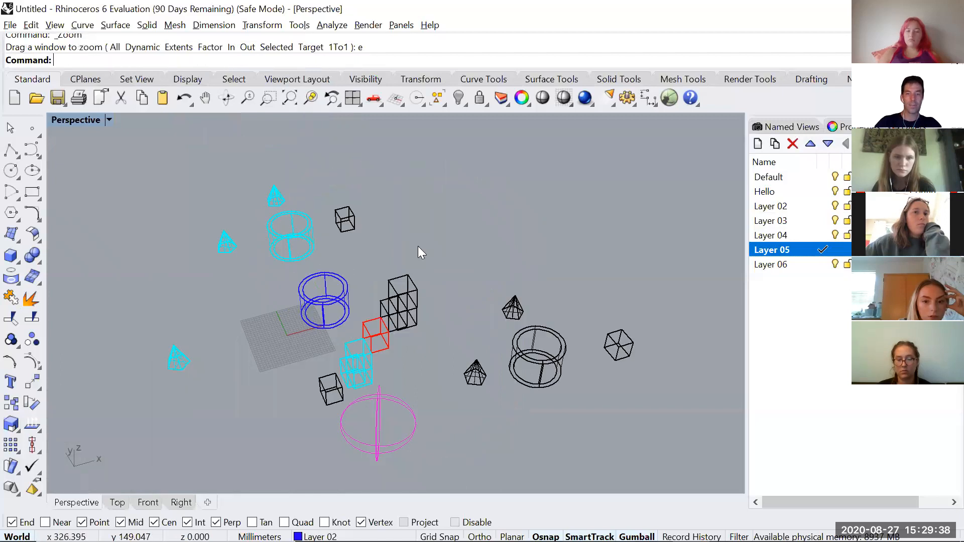
# - Zoom to the black pyramid behind the black tube with Zoom Selected, return with Zoom Extents, and clear the selection
pyautogui.click(517, 311)
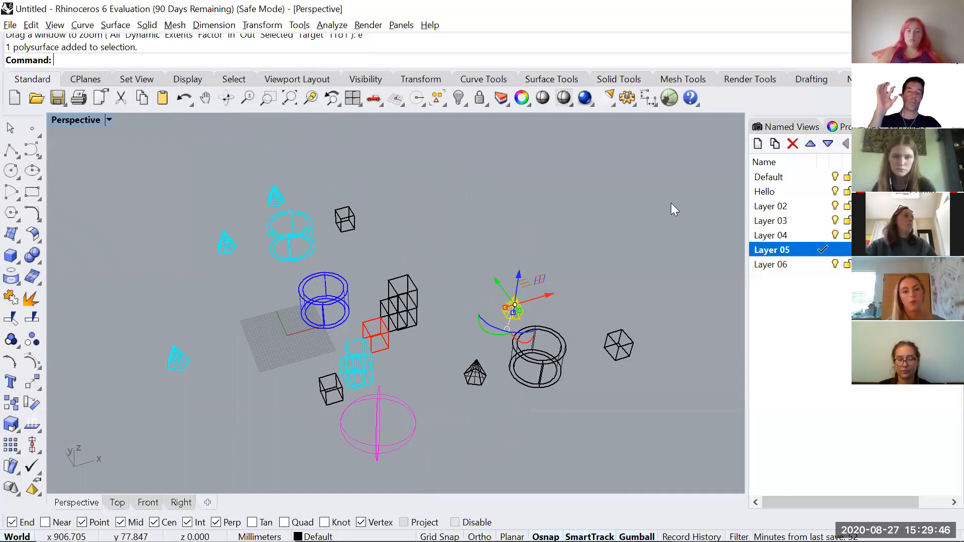
pyautogui.write('Z')
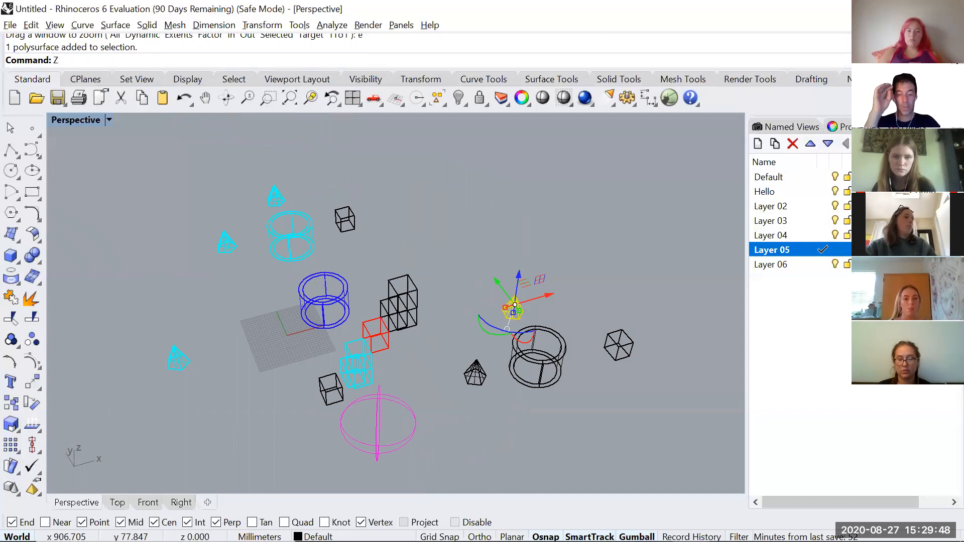
pyautogui.press('Return')
pyautogui.write('s')
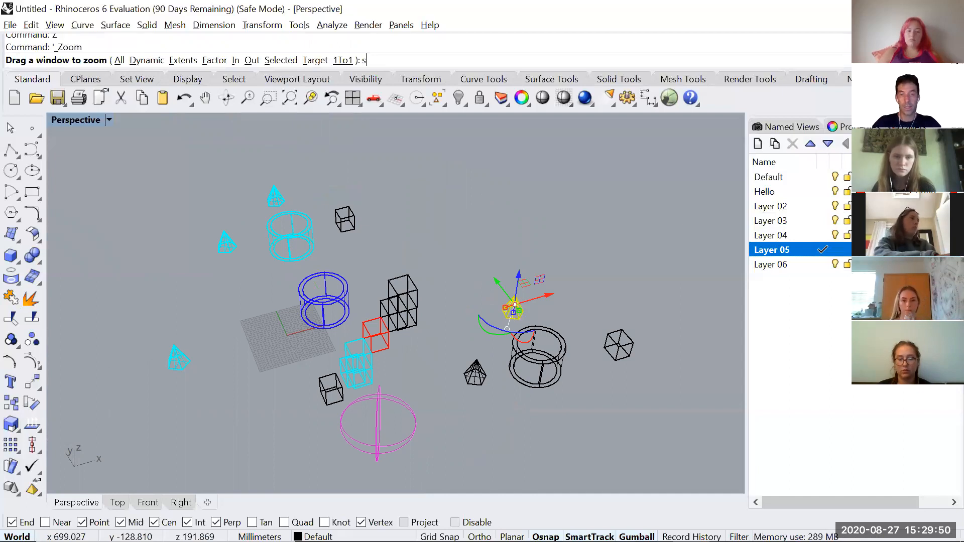
pyautogui.press('Return')
pyautogui.write('Z')
pyautogui.press('Return')
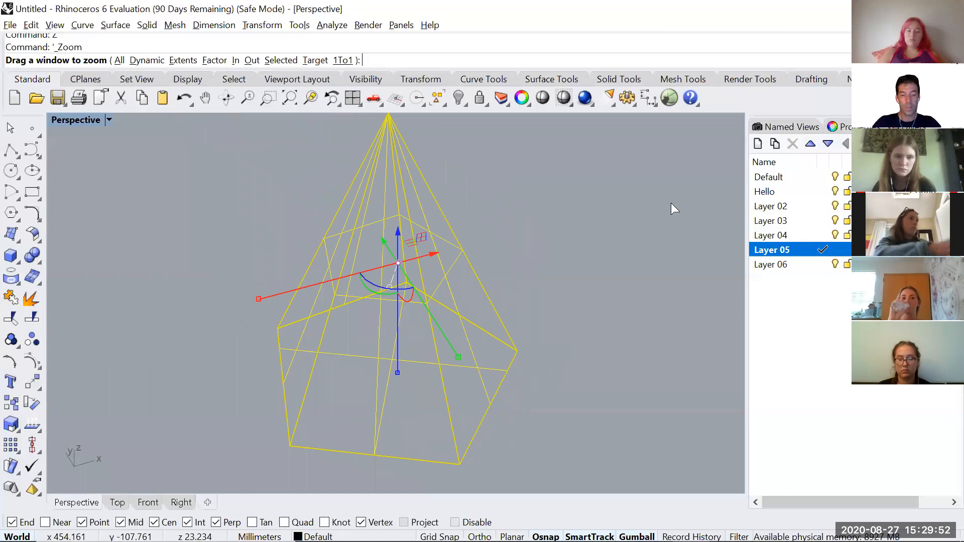
pyautogui.write('e')
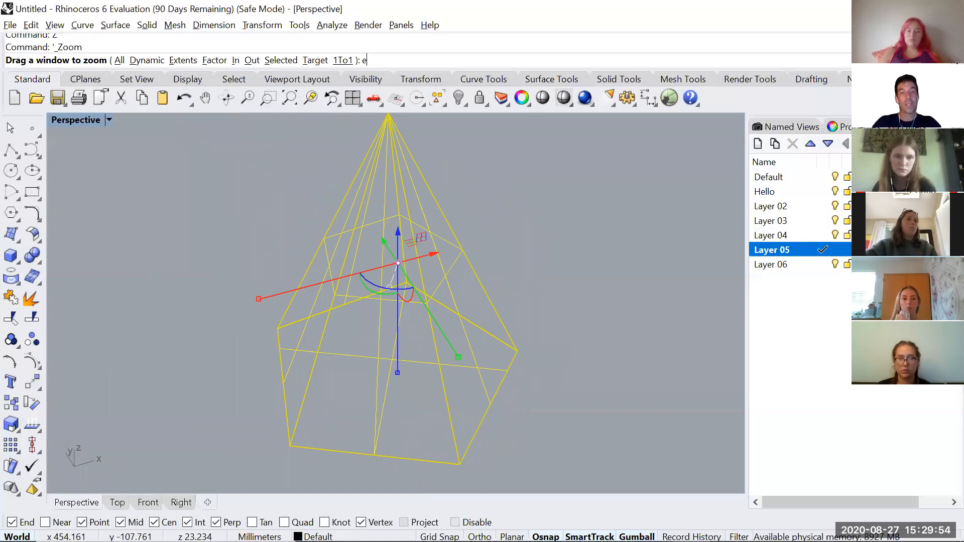
pyautogui.press('Return')
pyautogui.press('Escape')
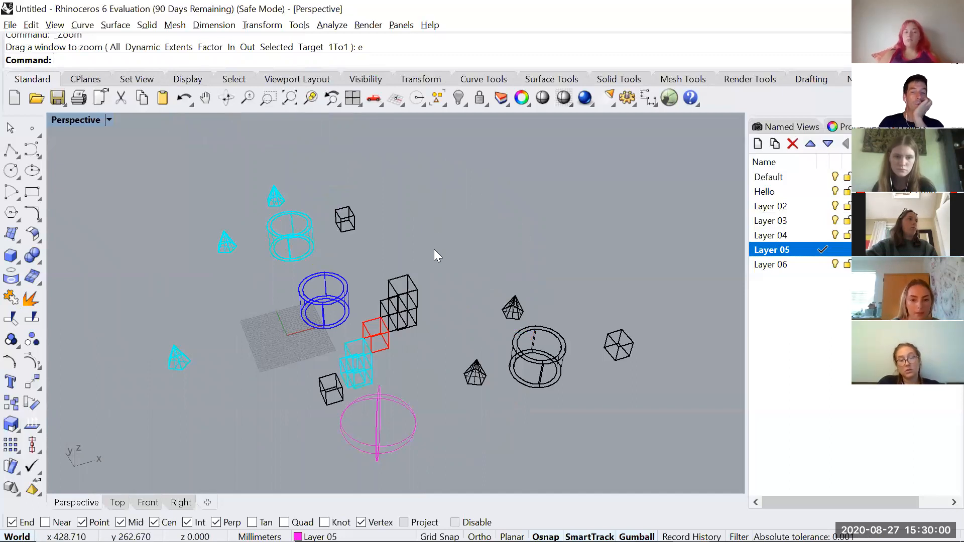
pyautogui.moveTo(430, 273); pyautogui.dragTo(307, 259, button='right')
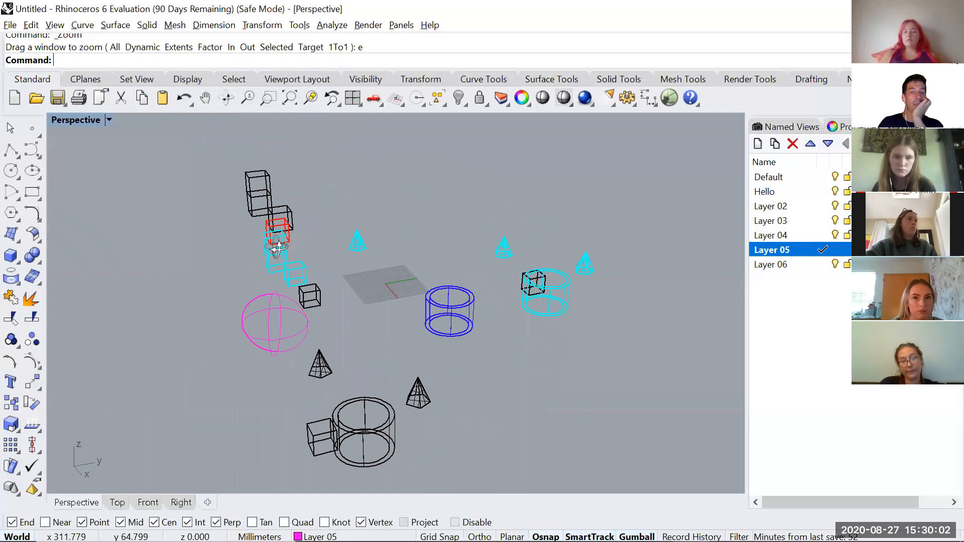
pyautogui.scroll(4, 448, 295)
pyautogui.scroll(-10, 447, 296)
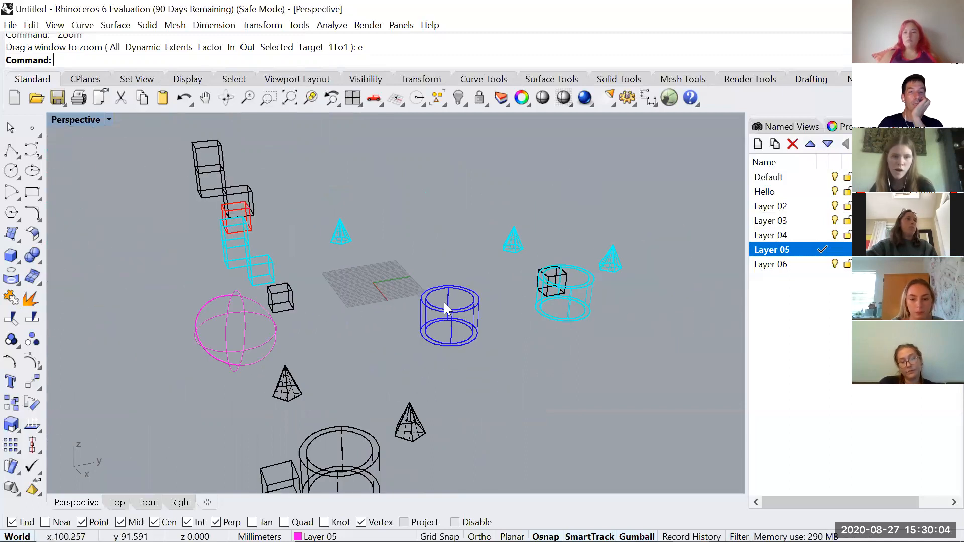
pyautogui.moveTo(309, 310); pyautogui.dragTo(394, 331, button='right')
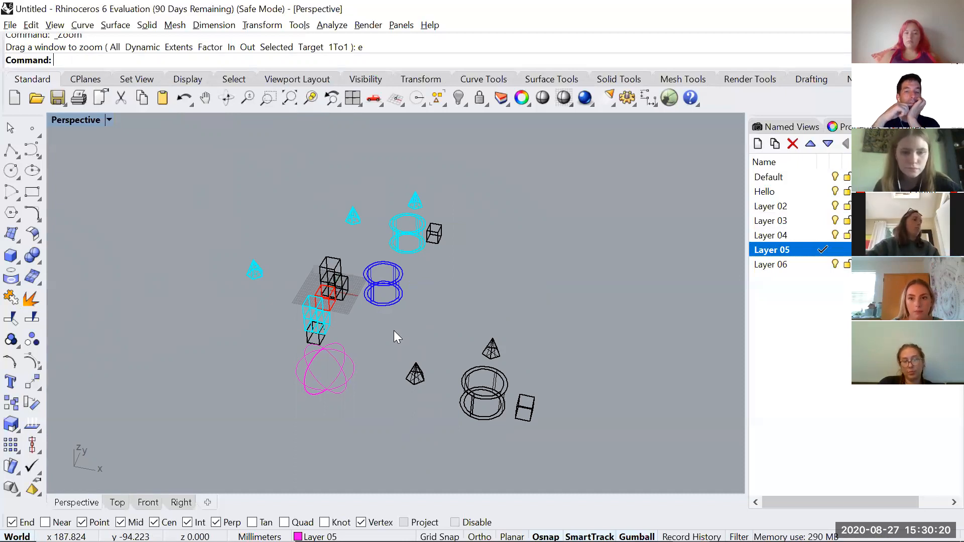
# - Delete all the objects in the Perspective viewport with a selection window, and undo the deletion
pyautogui.moveTo(366, 339); pyautogui.dragTo(475, 225, button='right')
pyautogui.scroll(-3, 475, 225)
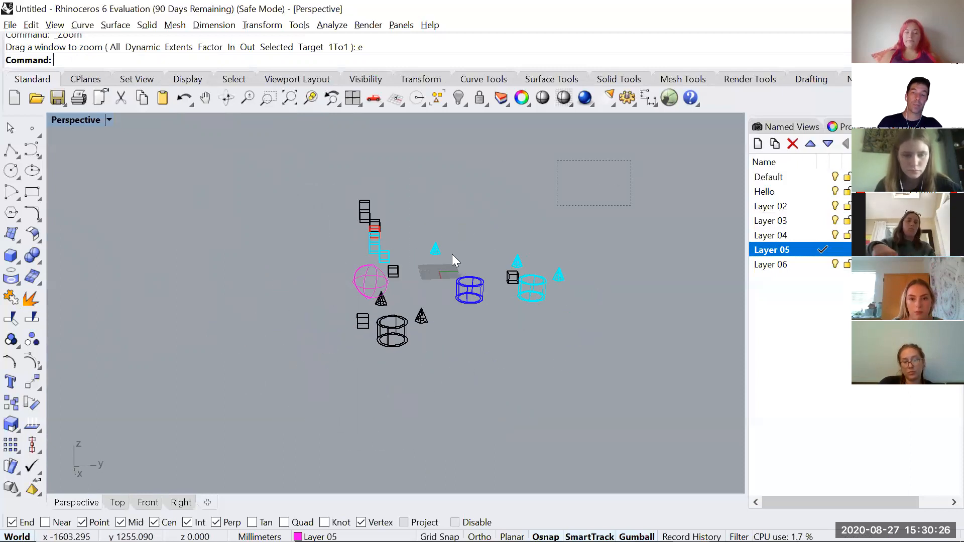
pyautogui.moveTo(314, 363); pyautogui.dragTo(312, 364)
pyautogui.press('Delete')
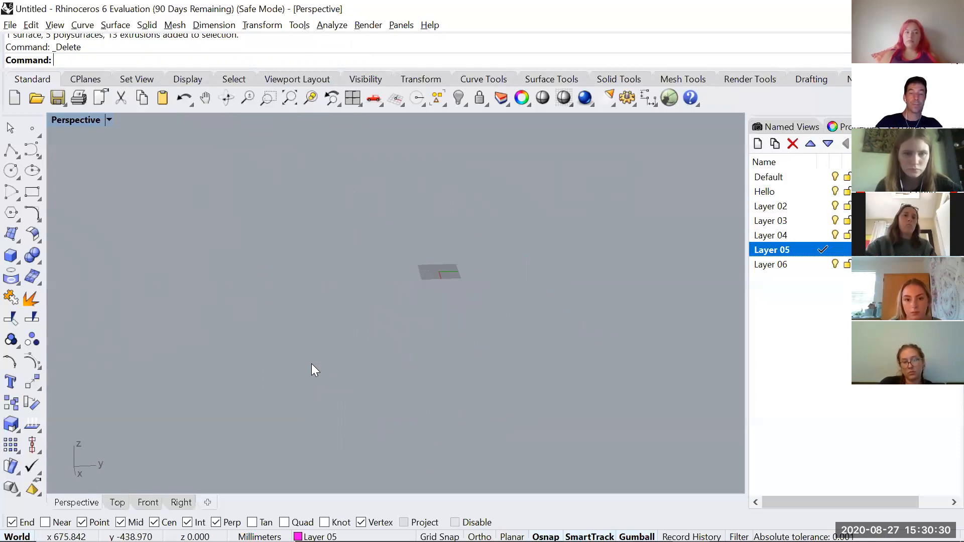
pyautogui.scroll(2, 460, 293)
pyautogui.hotkey('ctrl', 'z')
pyautogui.press('Escape')
pyautogui.scroll(5, 447, 297)
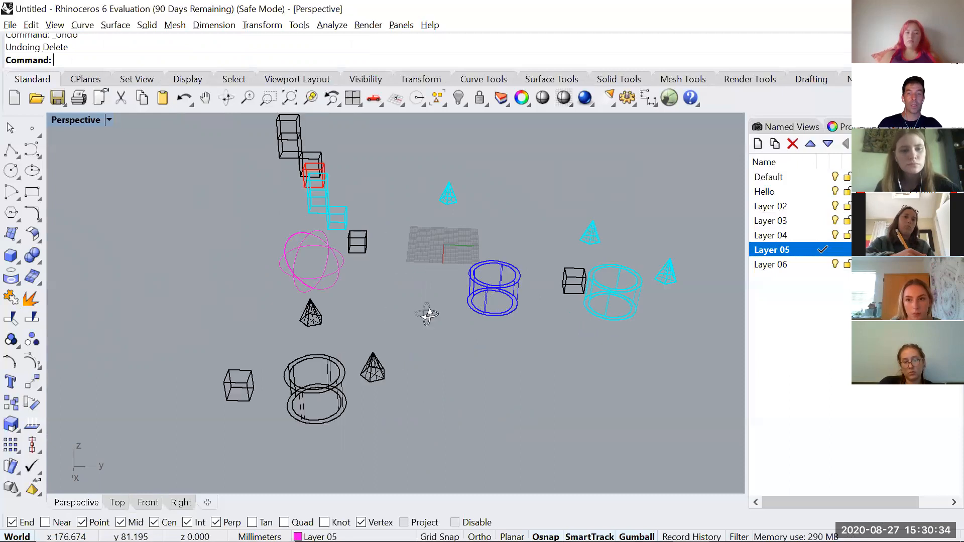
pyautogui.moveTo(427, 314); pyautogui.dragTo(364, 304, button='right')
pyautogui.keyDown('shift'); pyautogui.moveTo(566, 339); pyautogui.dragTo(440, 335, button='right'); pyautogui.keyUp('shift')
pyautogui.scroll(-4, 435, 315)
pyautogui.moveTo(505, 272); pyautogui.dragTo(447, 246)
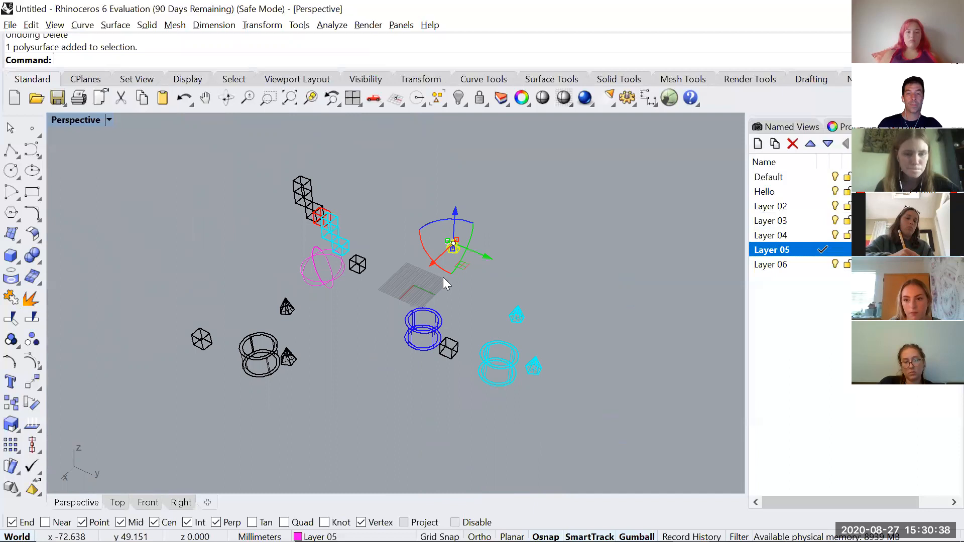
pyautogui.click(515, 268)
pyautogui.scroll(4, 453, 259)
pyautogui.scroll(-3, 426, 276)
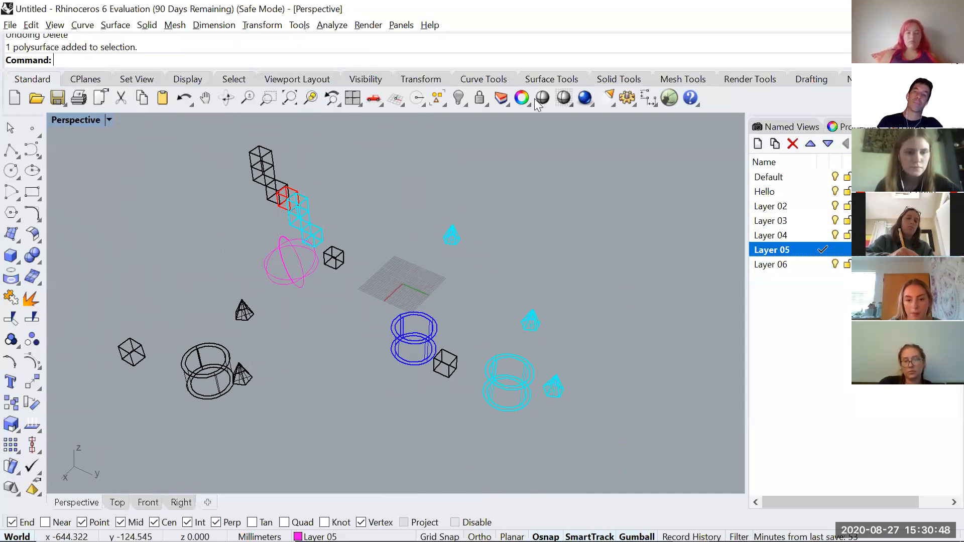
# - Try to render the Perspective view of the model
pyautogui.click(586, 98)
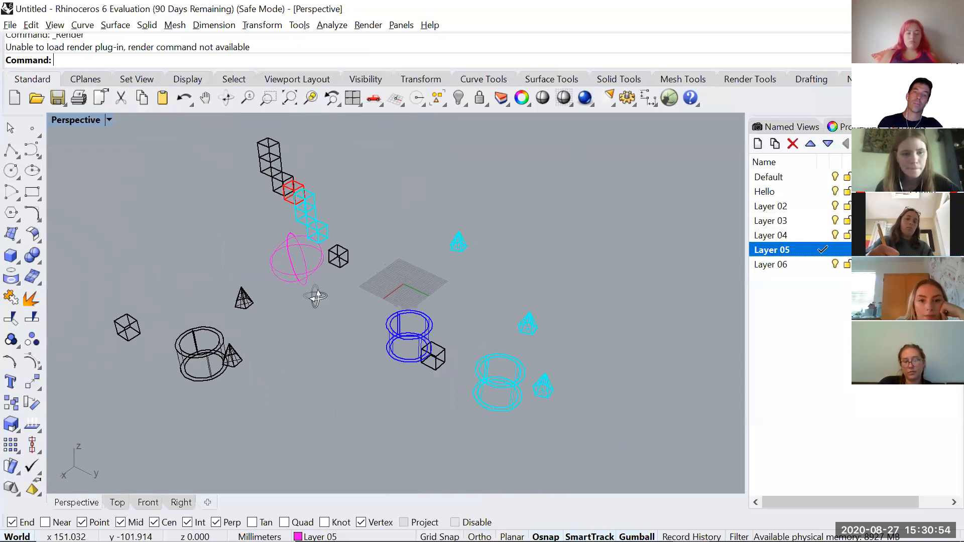
pyautogui.scroll(5, 345, 264)
pyautogui.scroll(-5, 343, 262)
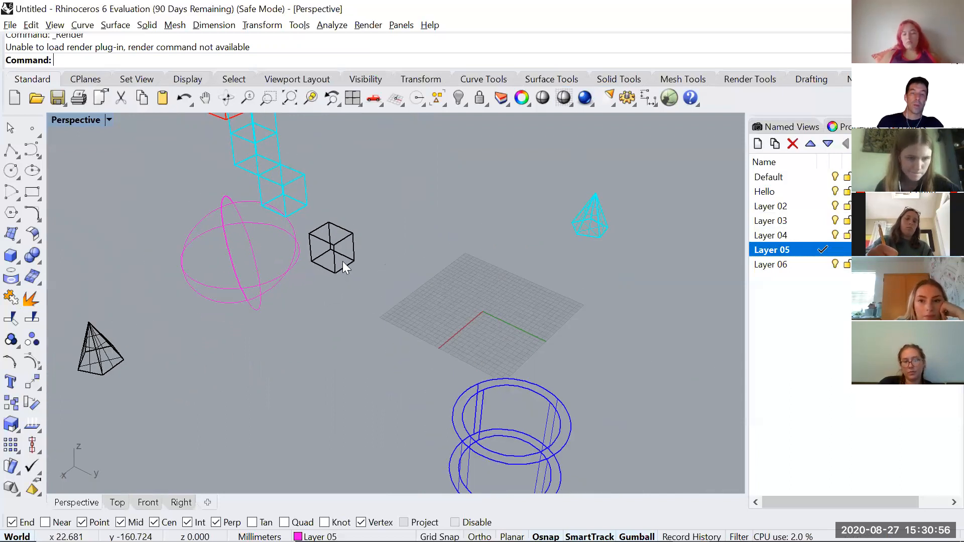
pyautogui.moveTo(342, 261); pyautogui.dragTo(477, 311, button='right')
pyautogui.scroll(4, 395, 247)
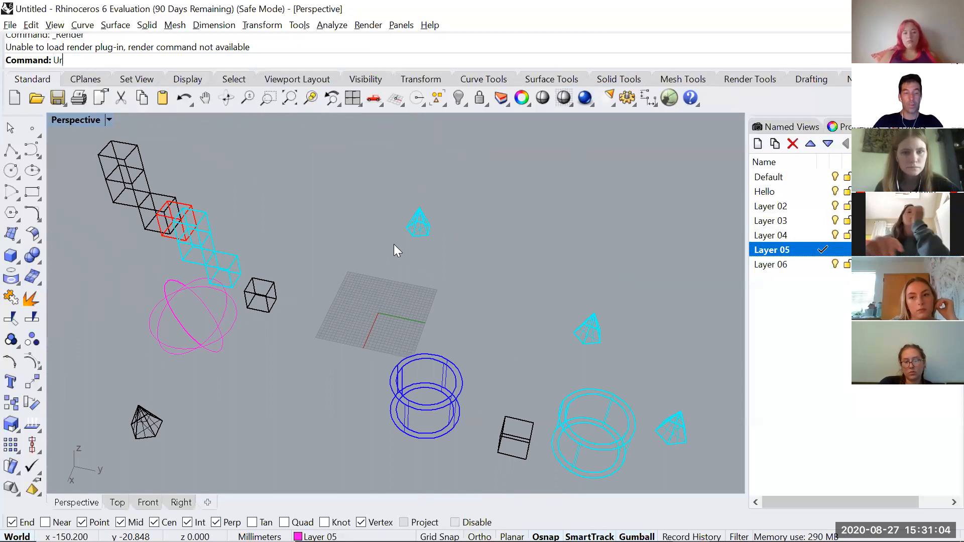
# - Switch from the maximized Perspective view to a maximized Top viewport with free space beside the objects
pyautogui.write('ve')
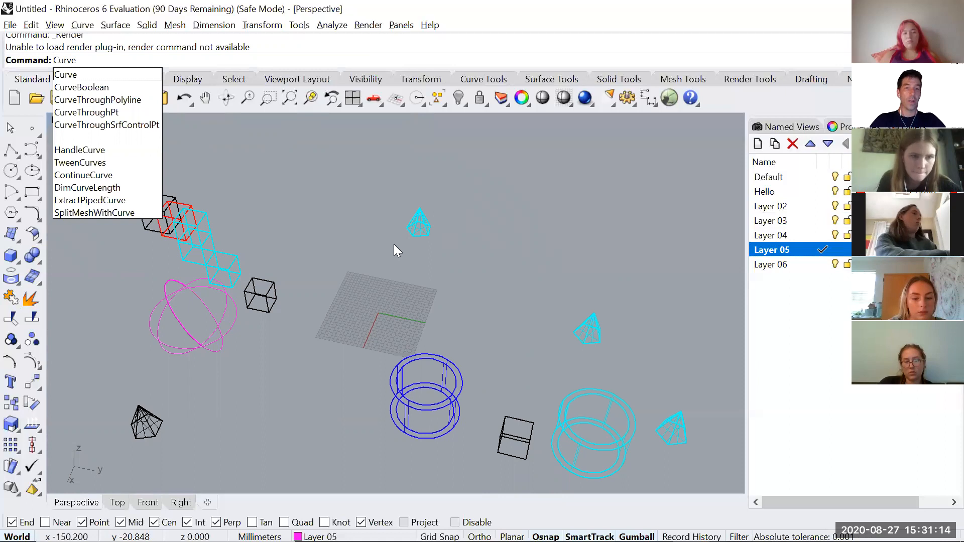
pyautogui.press('Escape')
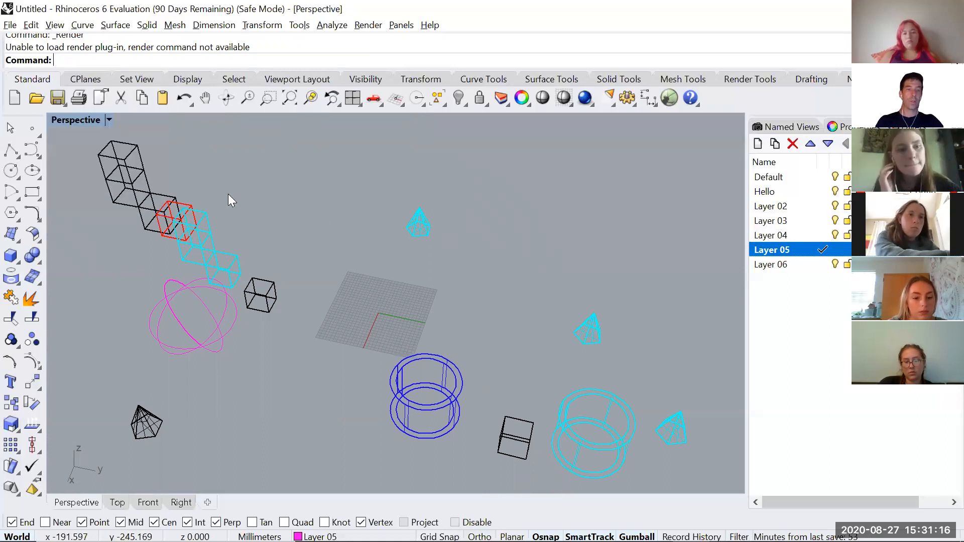
pyautogui.doubleClick(71, 117)
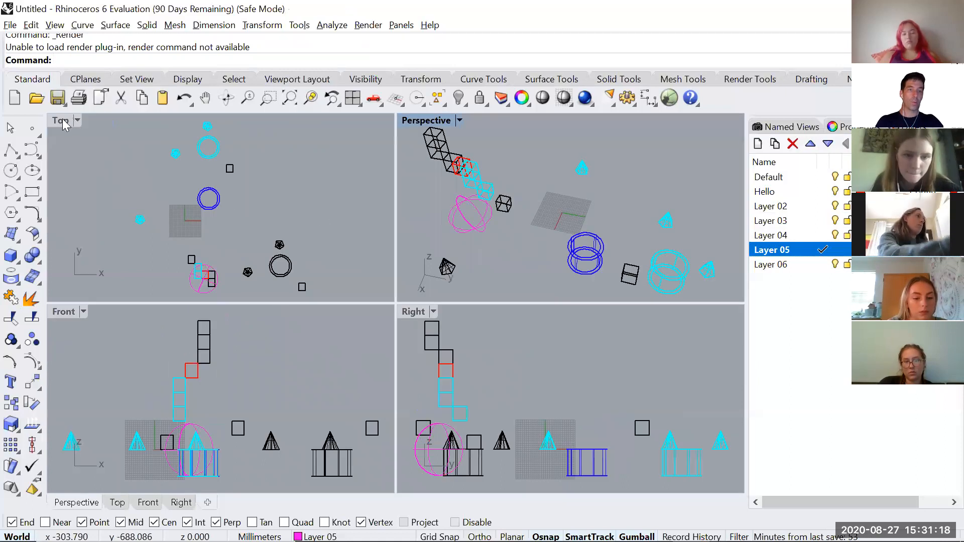
pyautogui.doubleClick(64, 119)
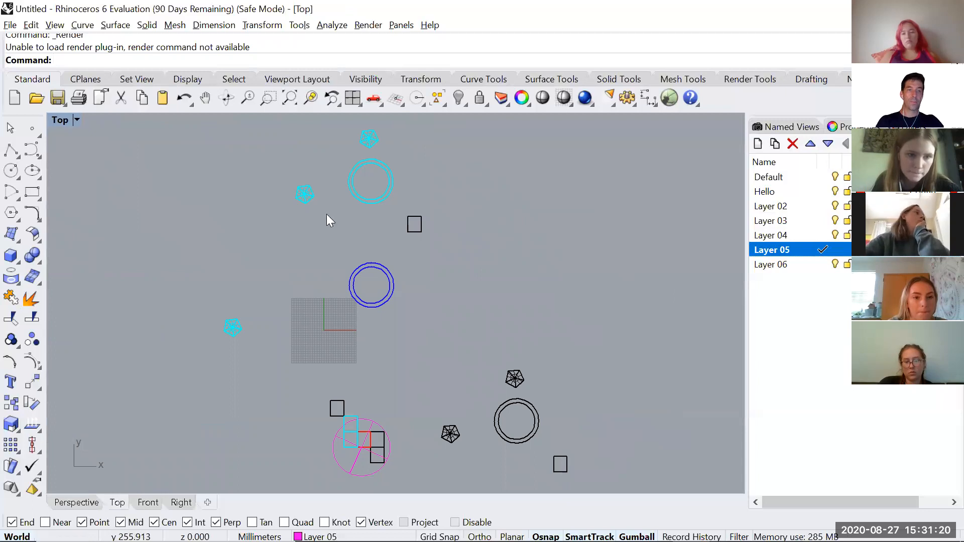
pyautogui.scroll(-2, 358, 285)
pyautogui.moveTo(480, 277); pyautogui.dragTo(426, 278, button='right')
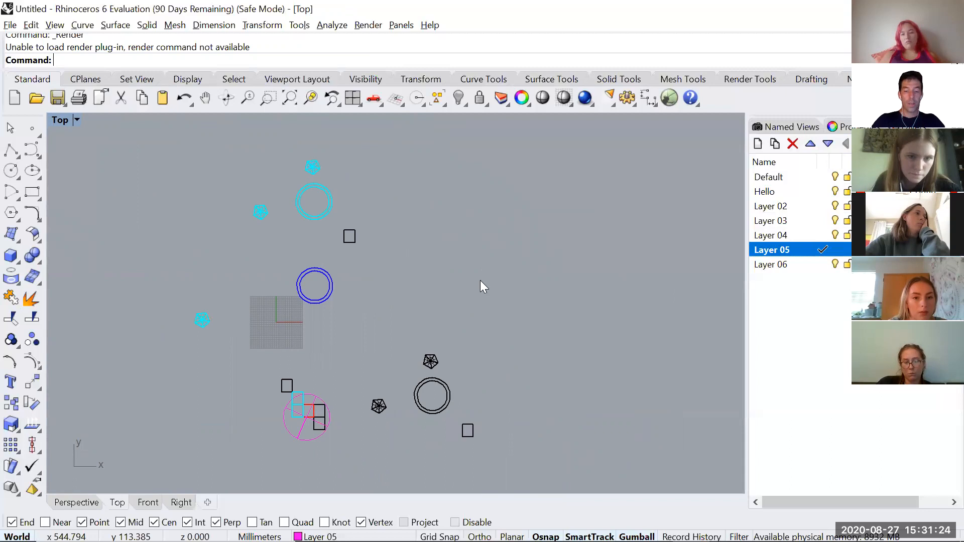
# - Draw an open degree-3 control-point curve in the Top view, waving around the blue tube and looping back below it
pyautogui.write('Curve')
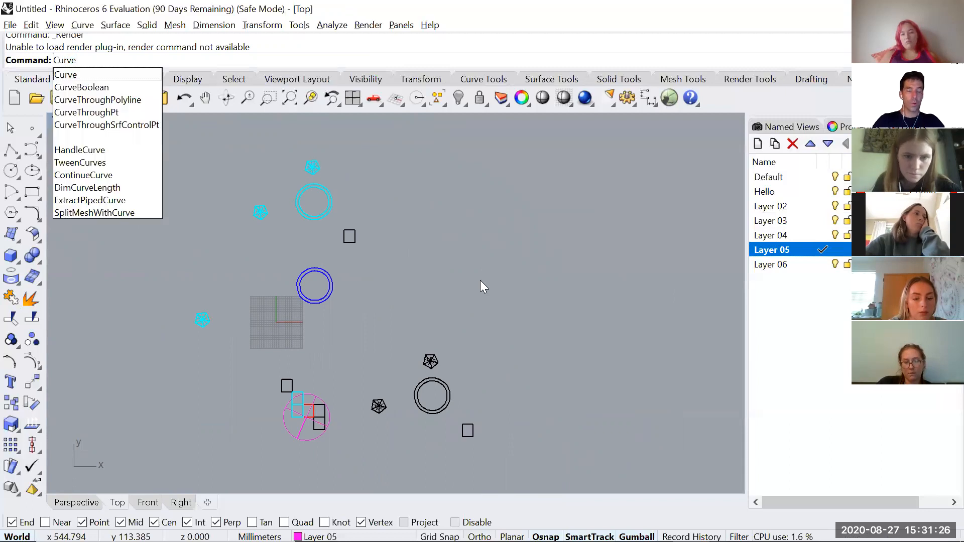
pyautogui.press('Return')
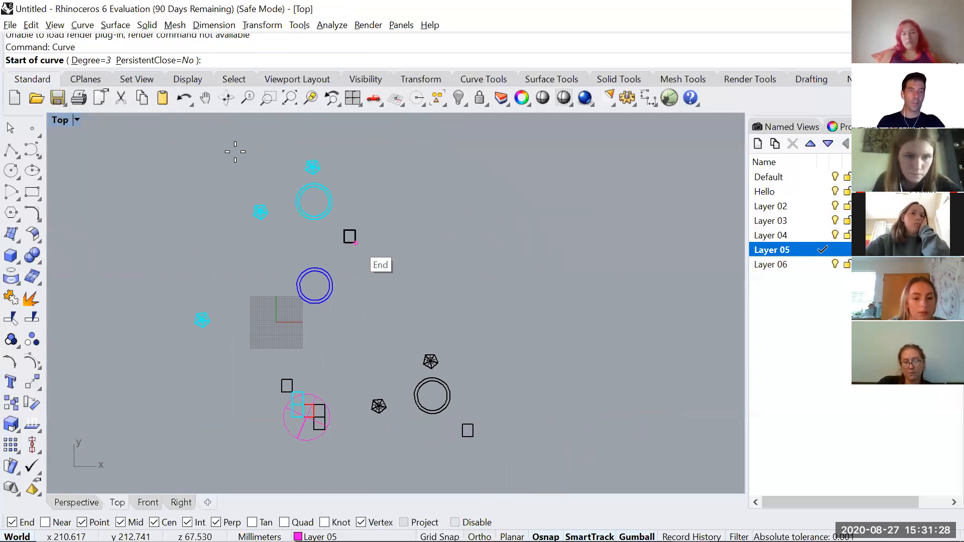
pyautogui.click(496, 297)
pyautogui.click(477, 244)
pyautogui.scroll(2, 477, 244)
pyautogui.click(405, 262)
pyautogui.click(376, 331)
pyautogui.click(319, 357)
pyautogui.click(277, 303)
pyautogui.click(191, 249)
pyautogui.click(135, 332)
pyautogui.click(154, 381)
pyautogui.click(259, 390)
pyautogui.click(351, 380)
pyautogui.click(468, 391)
pyautogui.click(555, 440)
pyautogui.click(668, 402)
pyautogui.click(653, 321)
pyautogui.click(586, 287)
pyautogui.press('Return')
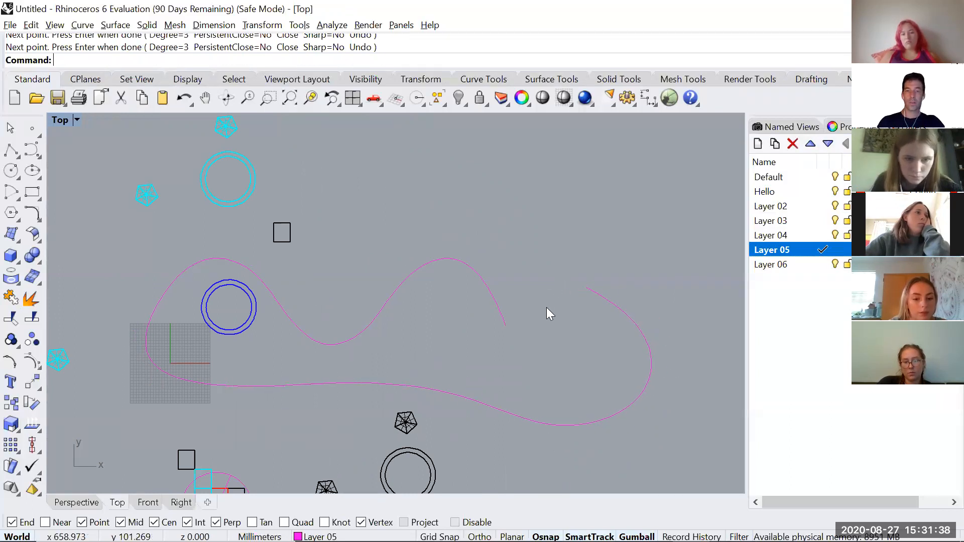
pyautogui.scroll(-2, 546, 314)
pyautogui.moveTo(528, 370); pyautogui.dragTo(507, 349, button='right')
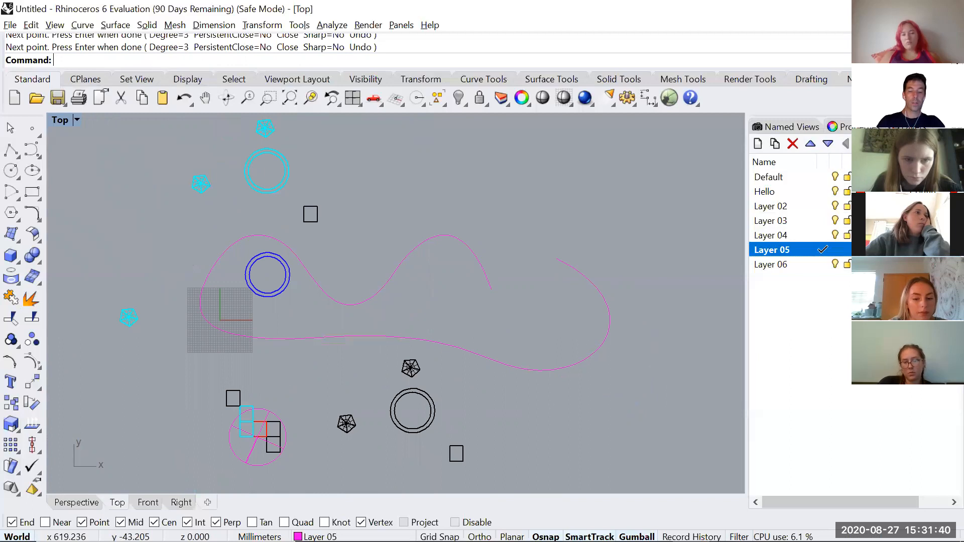
pyautogui.press('Return')
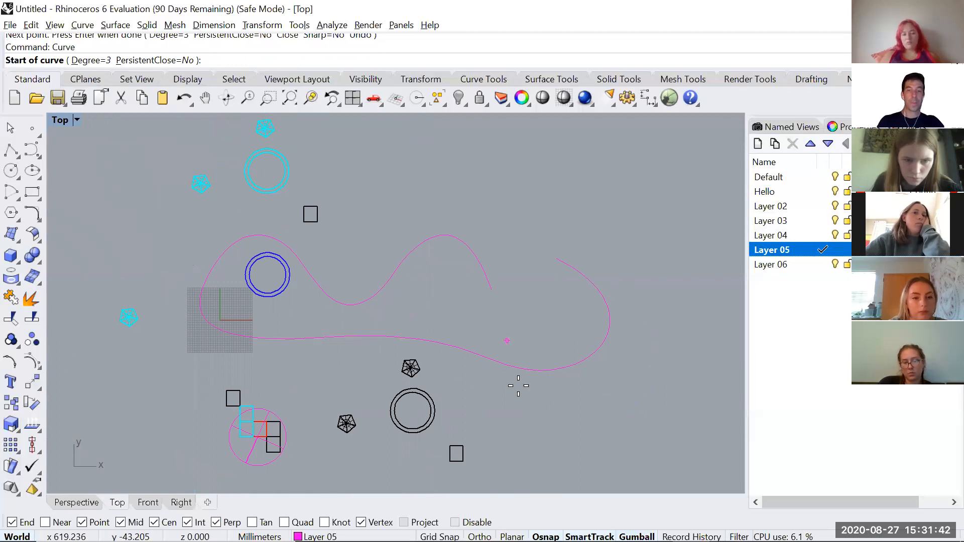
pyautogui.scroll(-2, 517, 347)
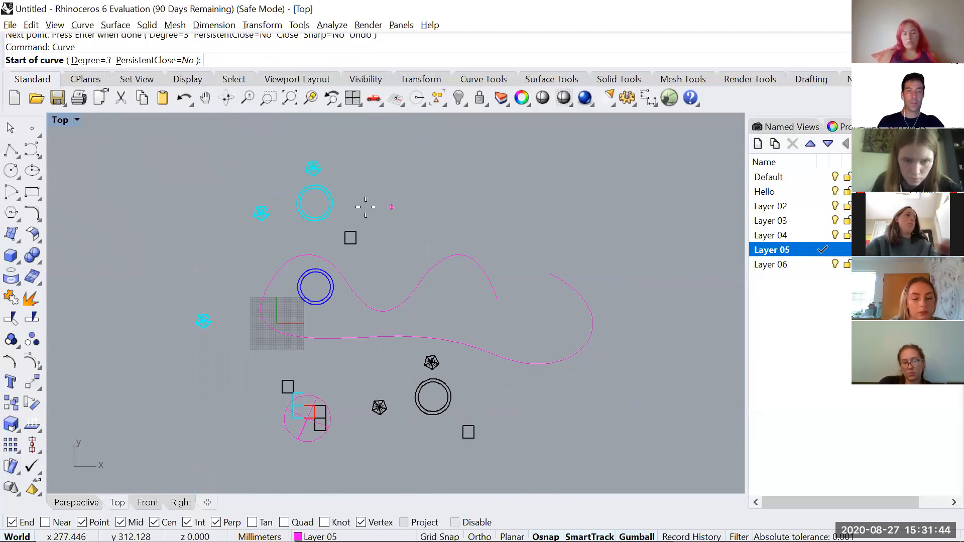
pyautogui.press('Escape')
# - Restore the four-viewport layout and examine the new curve from several angles in the Perspective viewport
pyautogui.doubleClick(59, 121)
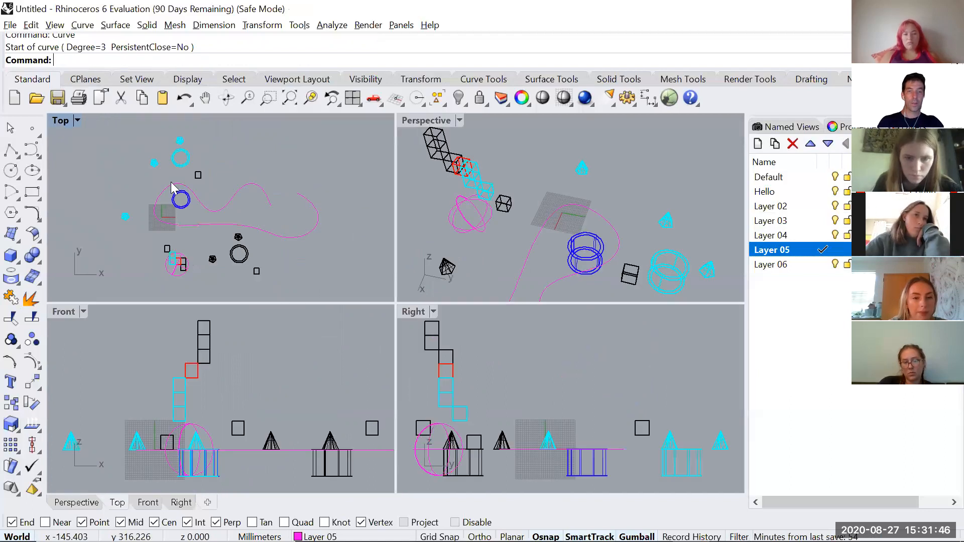
pyautogui.moveTo(192, 240)
pyautogui.mouseDown(button='right')
pyautogui.moveTo(239, 232)
pyautogui.moveTo(205, 248)
pyautogui.moveTo(189, 237)
pyautogui.mouseUp(button='right')
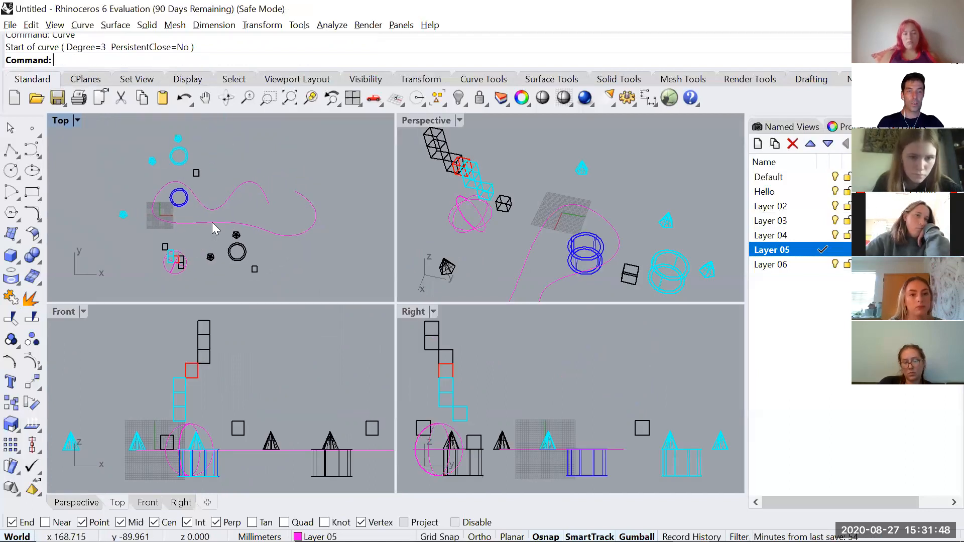
pyautogui.moveTo(435, 220); pyautogui.dragTo(572, 217, button='right')
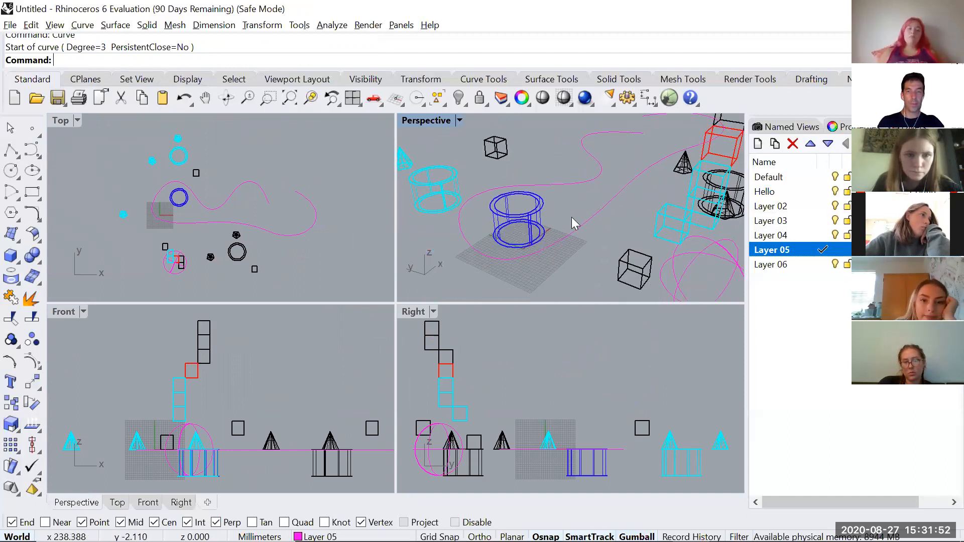
pyautogui.scroll(5, 510, 255)
pyautogui.scroll(-4, 509, 254)
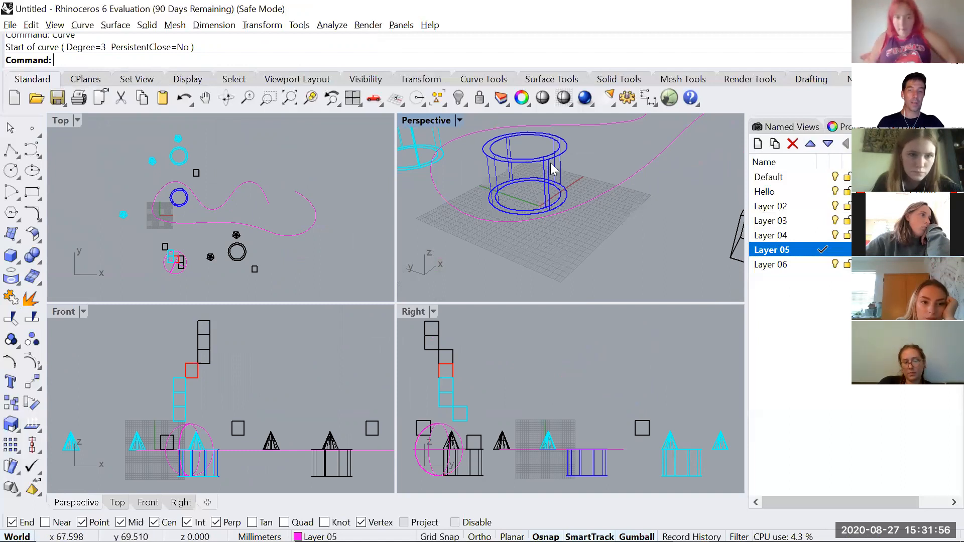
pyautogui.moveTo(592, 197); pyautogui.dragTo(581, 221, button='right')
pyautogui.moveTo(590, 206); pyautogui.dragTo(626, 225, button='right')
pyautogui.click(626, 225)
pyautogui.click(626, 267)
pyautogui.moveTo(624, 265); pyautogui.dragTo(545, 213, button='right')
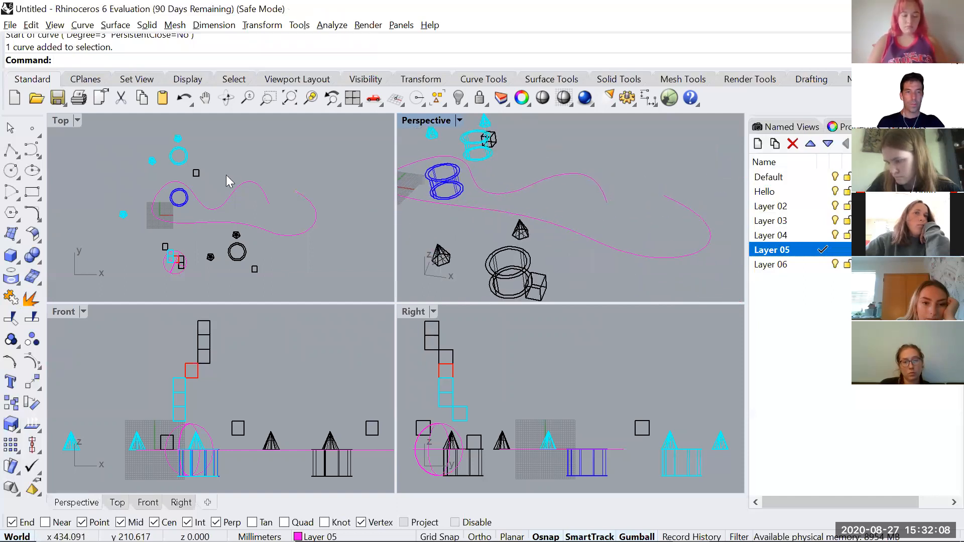
# - Maximize the Top viewport again, leaving free space beside the curve
pyautogui.moveTo(257, 159); pyautogui.dragTo(255, 158, button='right')
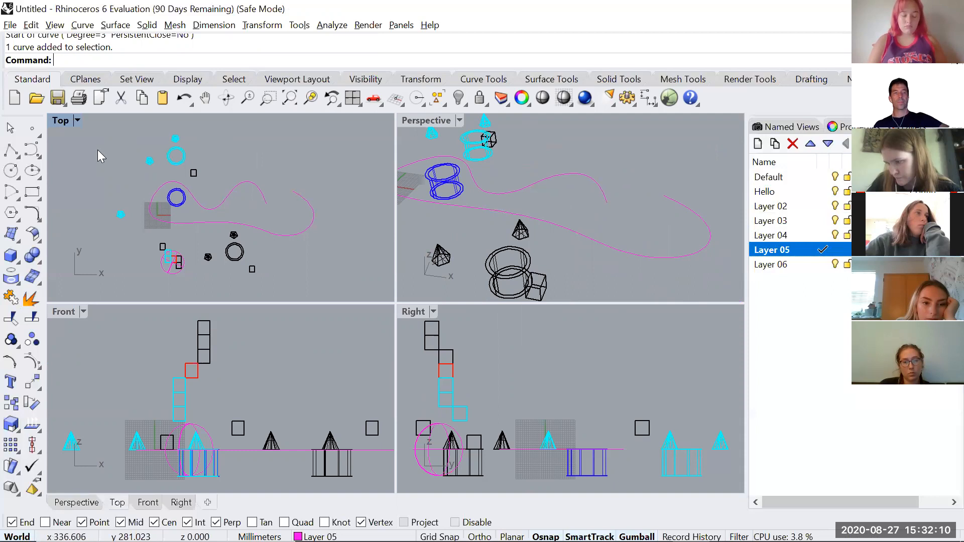
pyautogui.doubleClick(60, 120)
pyautogui.moveTo(389, 252); pyautogui.dragTo(333, 254, button='right')
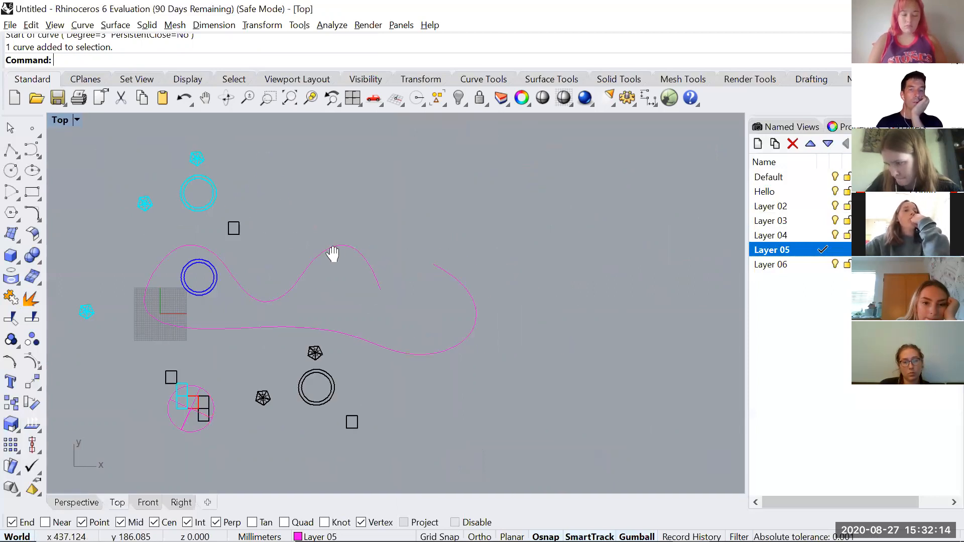
pyautogui.write('Po')
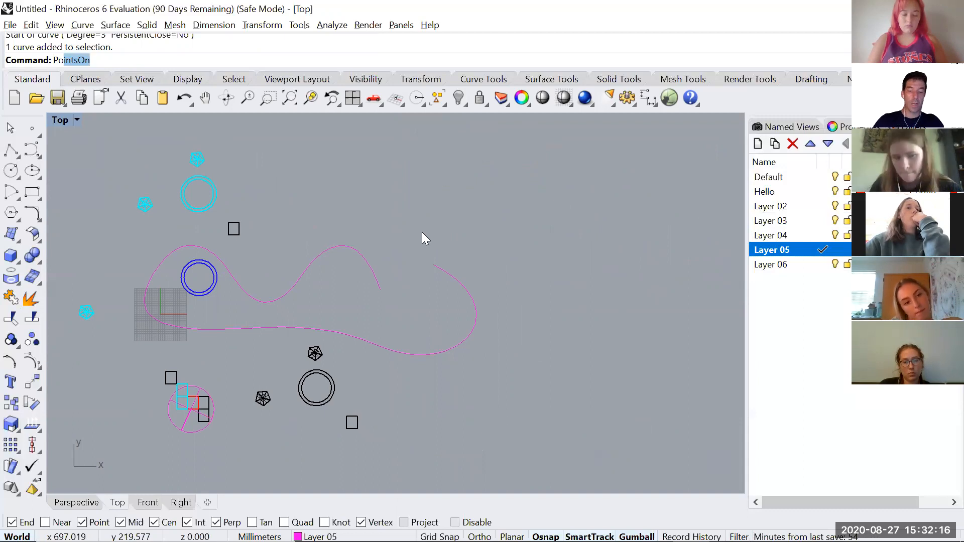
pyautogui.write('lyline')
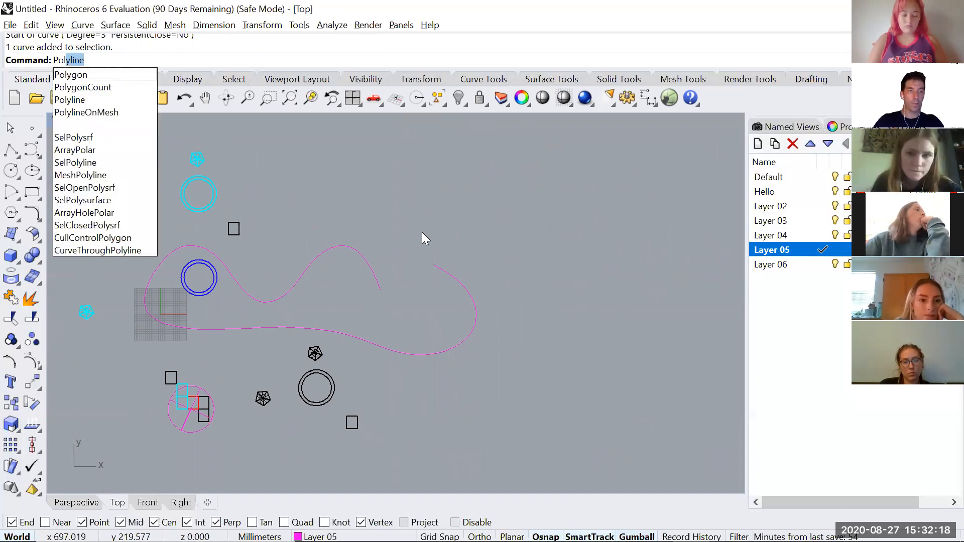
pyautogui.press('Return')
pyautogui.click(404, 147)
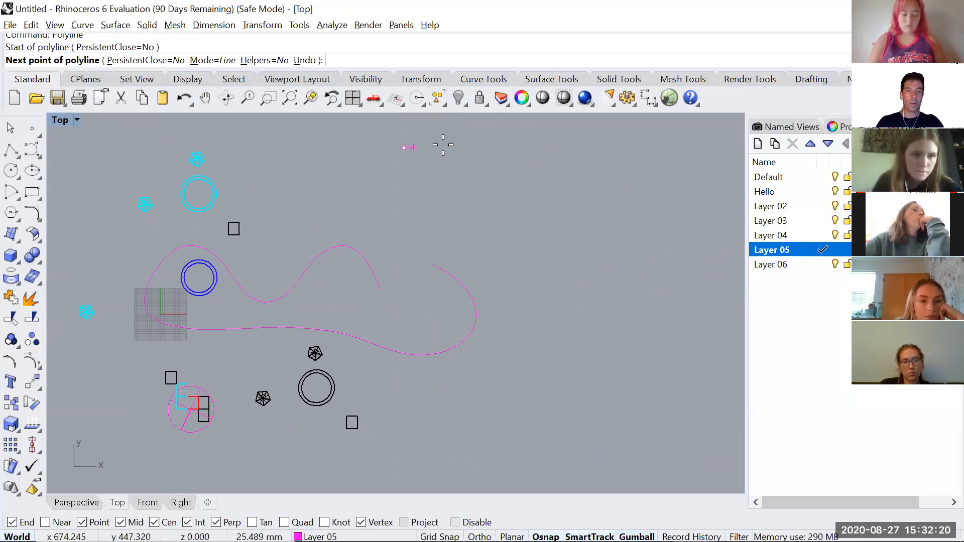
pyautogui.click(474, 147)
pyautogui.click(465, 233)
pyautogui.click(532, 193)
pyautogui.click(514, 275)
pyautogui.click(594, 260)
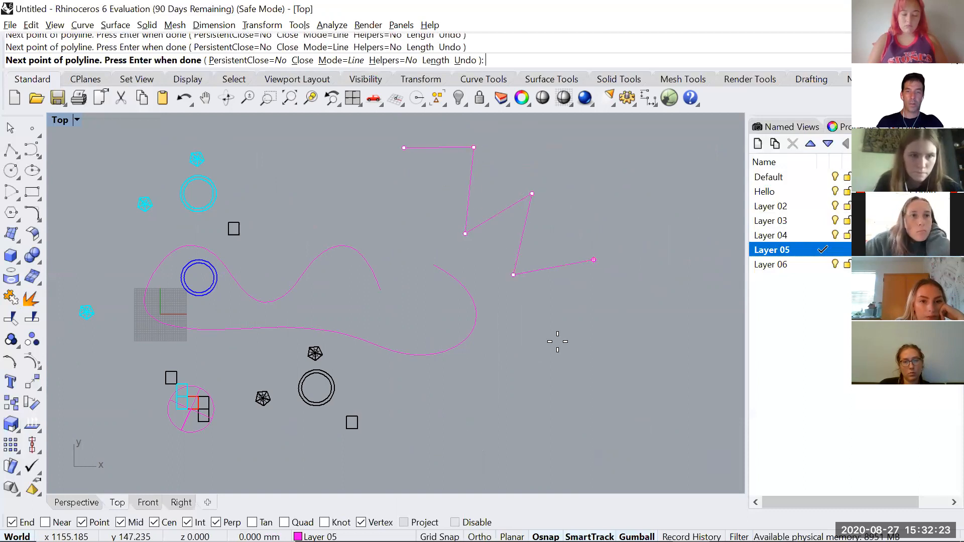
pyautogui.click(495, 359)
pyautogui.click(465, 420)
pyautogui.click(447, 381)
pyautogui.click(392, 462)
pyautogui.click(296, 469)
pyautogui.click(270, 360)
pyautogui.click(143, 345)
pyautogui.click(102, 400)
pyautogui.click(68, 359)
pyautogui.click(119, 314)
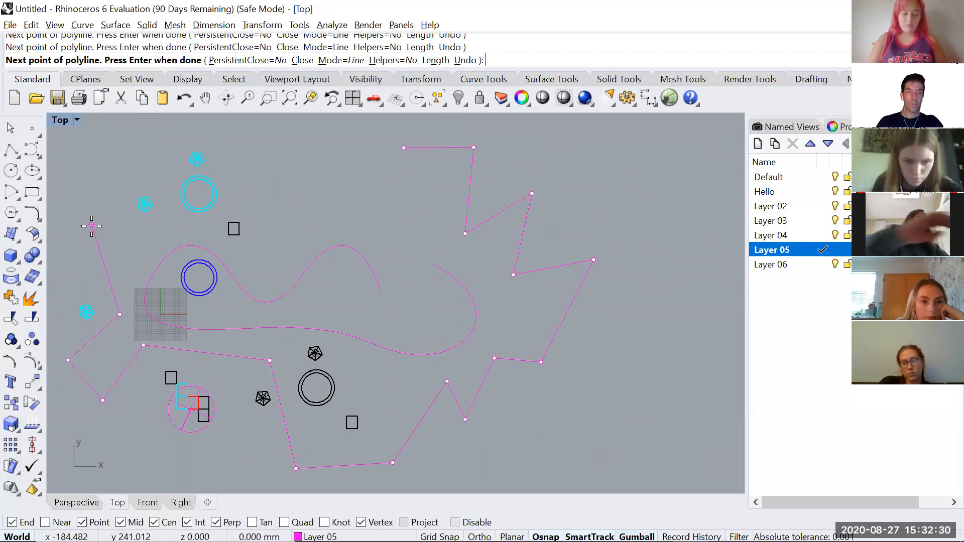
pyautogui.press('Escape')
# - Draw an open zigzag polyline with ten points in the Top view, running above the curve and down past its open end
pyautogui.press('Return')
pyautogui.click(300, 156)
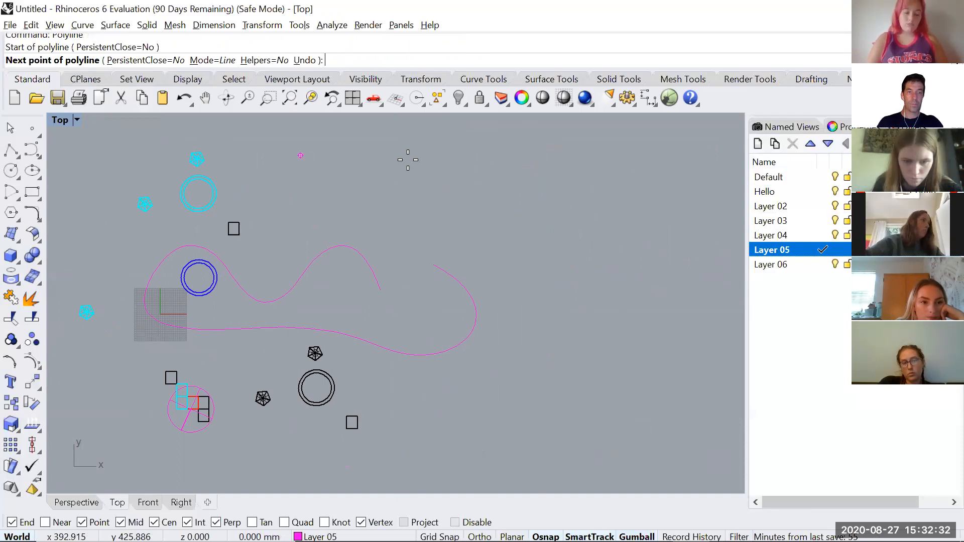
pyautogui.click(413, 160)
pyautogui.click(416, 197)
pyautogui.click(552, 176)
pyautogui.click(561, 224)
pyautogui.click(675, 231)
pyautogui.click(686, 238)
pyautogui.click(577, 304)
pyautogui.click(621, 377)
pyautogui.click(551, 343)
pyautogui.click(558, 418)
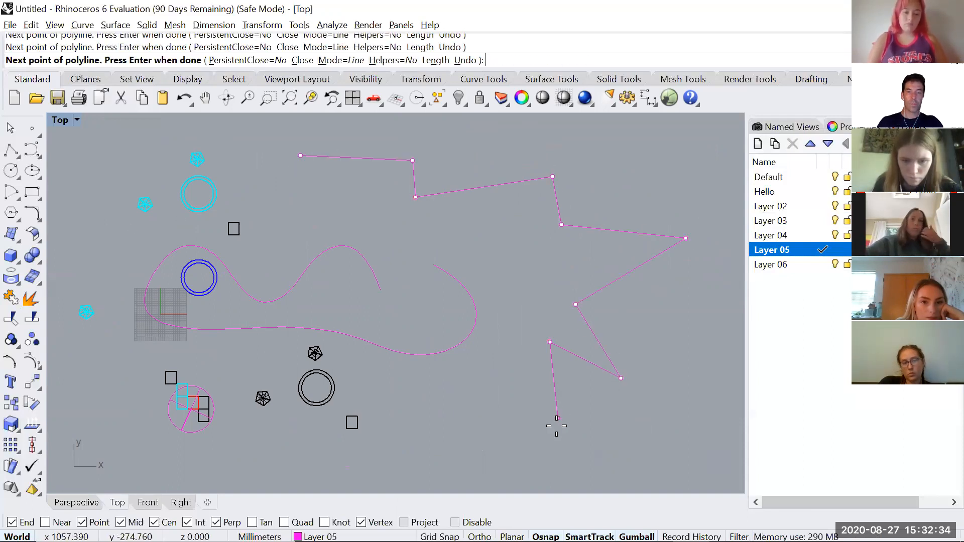
pyautogui.press('Return')
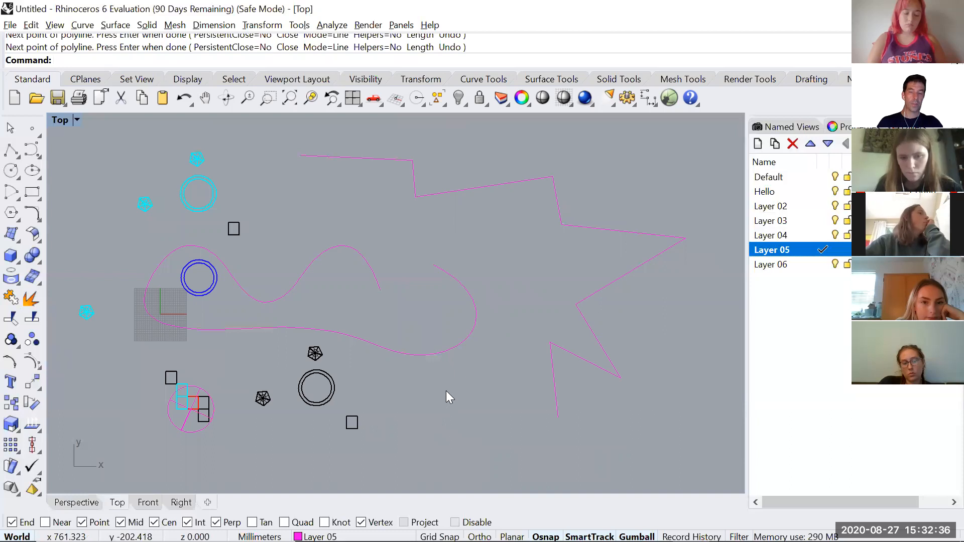
# - Start another polyline in the Top viewport
pyautogui.moveTo(476, 374); pyautogui.dragTo(513, 367, button='right')
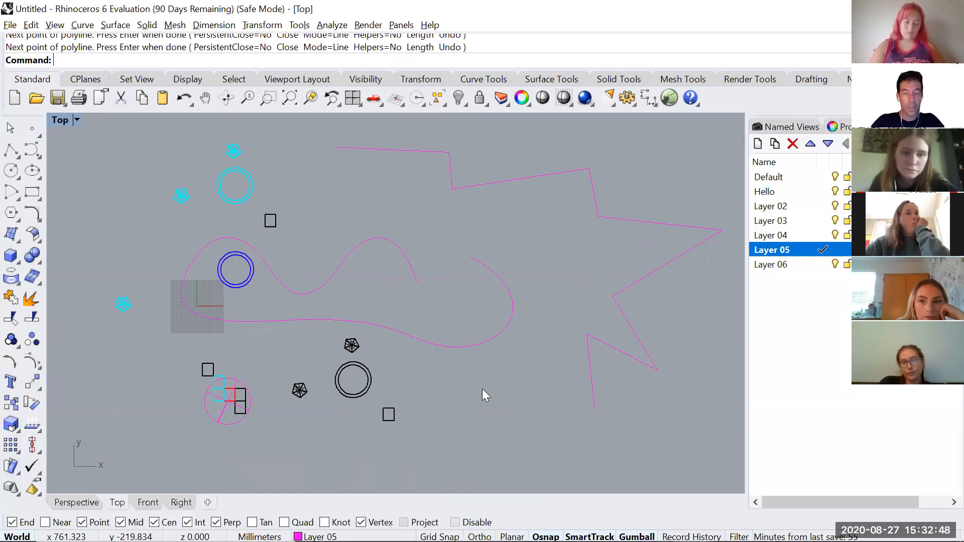
pyautogui.write('olyline')
pyautogui.press('Return')
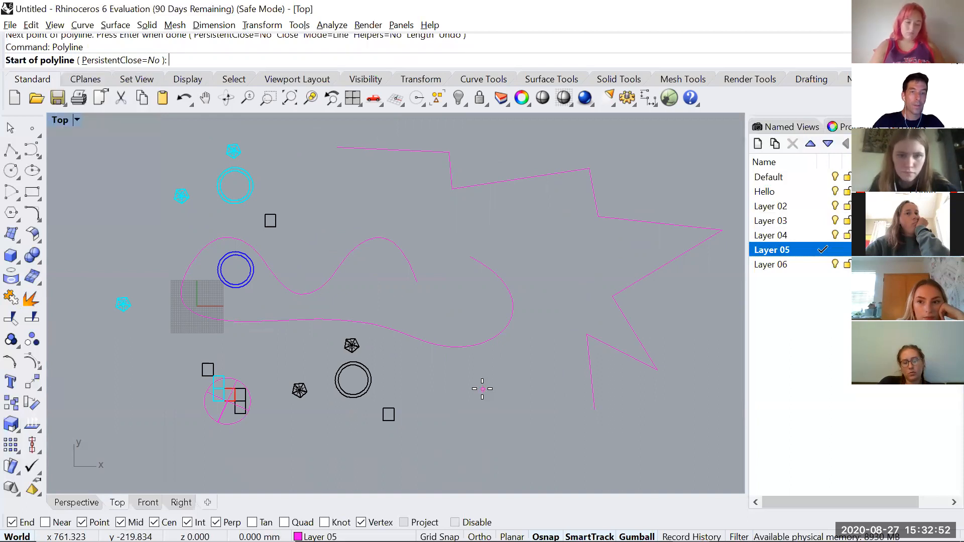
# - Start an ortho polyline below the grid and draw its nested U-shaped inner portion with right-angled corners
pyautogui.scroll(10, 186, 328)
pyautogui.moveTo(185, 342); pyautogui.dragTo(265, 276, button='right')
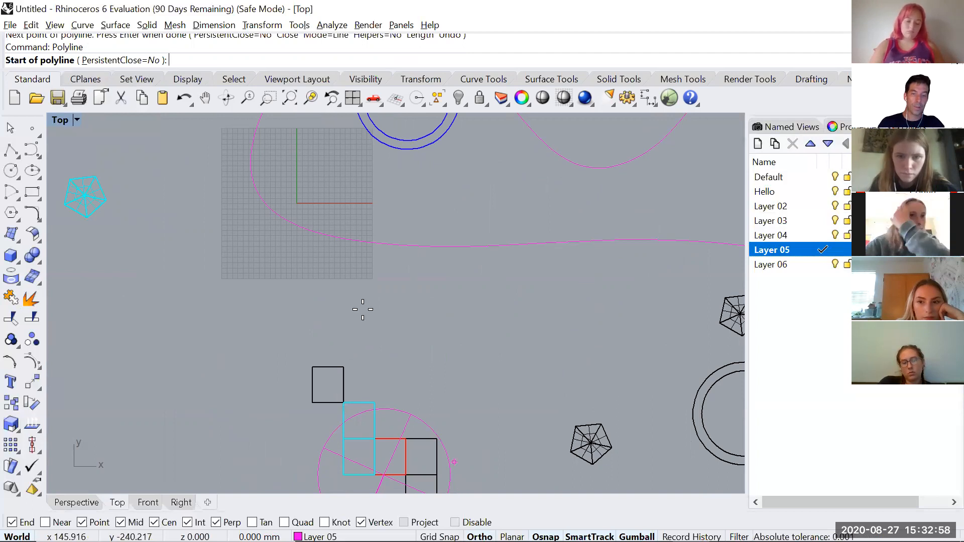
pyautogui.scroll(5, 215, 285)
pyautogui.click(215, 286)
pyautogui.click(316, 286)
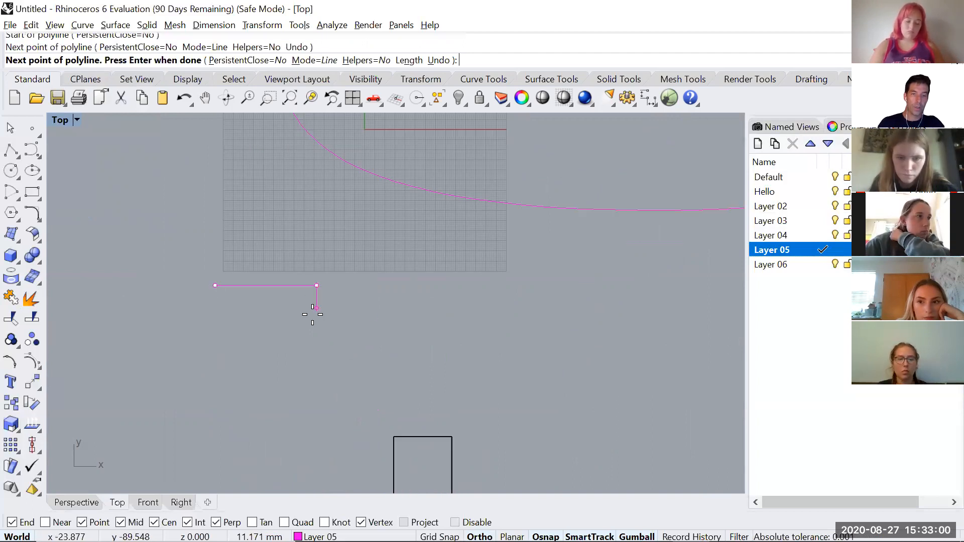
pyautogui.click(317, 371)
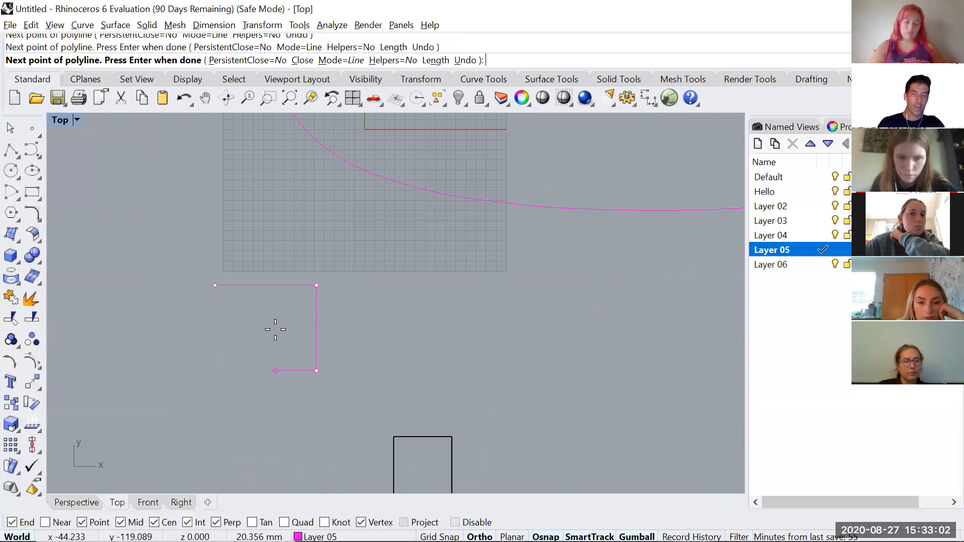
pyautogui.click(253, 381)
pyautogui.click(254, 420)
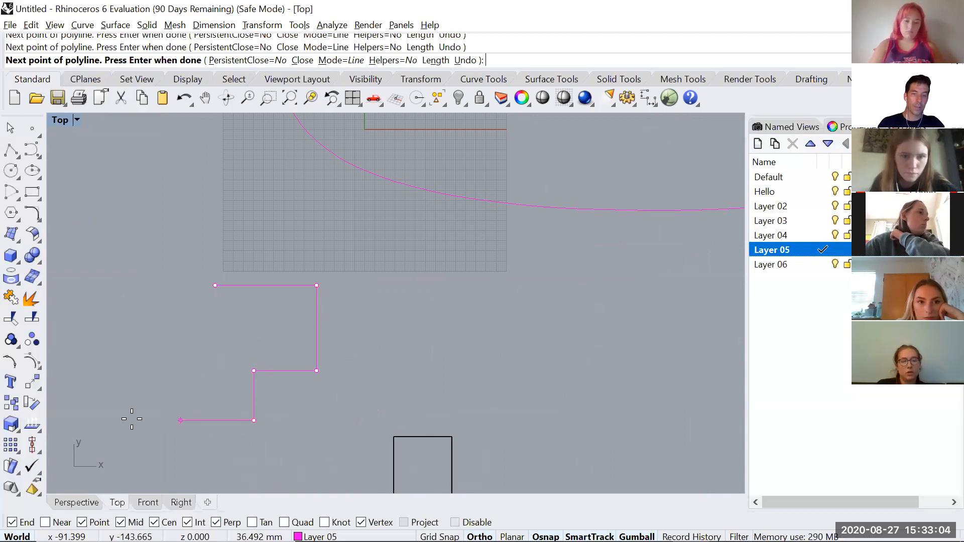
pyautogui.click(83, 421)
pyautogui.click(83, 234)
pyautogui.click(147, 231)
pyautogui.click(147, 350)
pyautogui.click(212, 350)
pyautogui.click(219, 217)
pyautogui.click(331, 219)
# - Continue the polyline with a larger stepped outline around the inner portion, ending it open with a short downward segment beside the grid
pyautogui.scroll(-5, 328, 432)
pyautogui.click(329, 453)
pyautogui.click(161, 453)
pyautogui.click(143, 377)
pyautogui.click(107, 378)
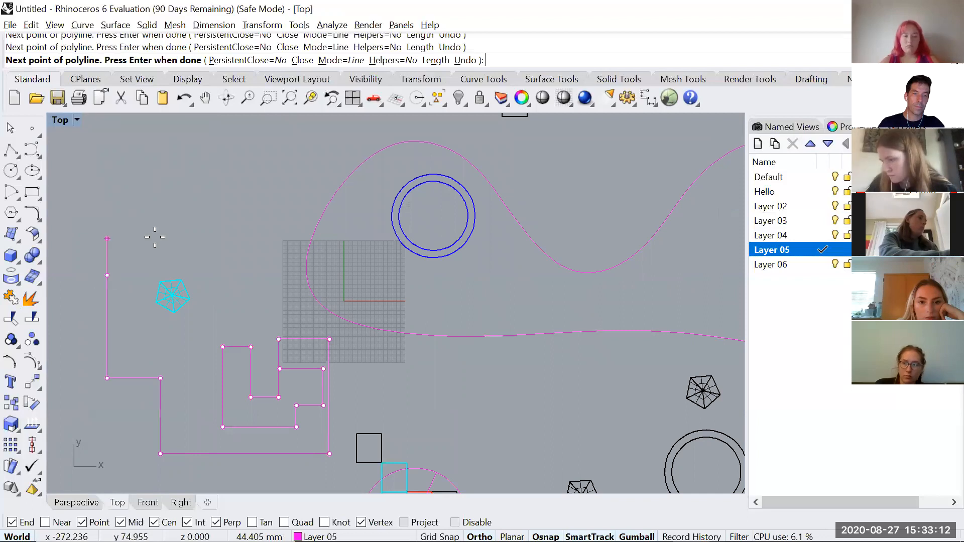
pyautogui.click(108, 275)
pyautogui.click(158, 275)
pyautogui.click(159, 205)
pyautogui.click(185, 205)
pyautogui.click(185, 233)
pyautogui.click(242, 233)
pyautogui.click(242, 275)
pyautogui.click(282, 274)
pyautogui.click(274, 296)
pyautogui.press('Return')
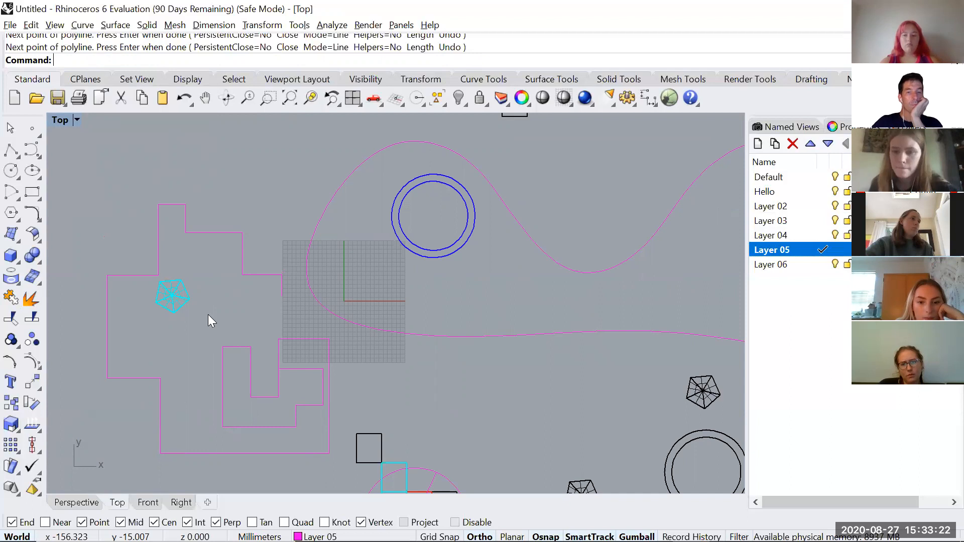
pyautogui.scroll(-4, 232, 335)
pyautogui.moveTo(352, 325); pyautogui.dragTo(315, 275, button='right')
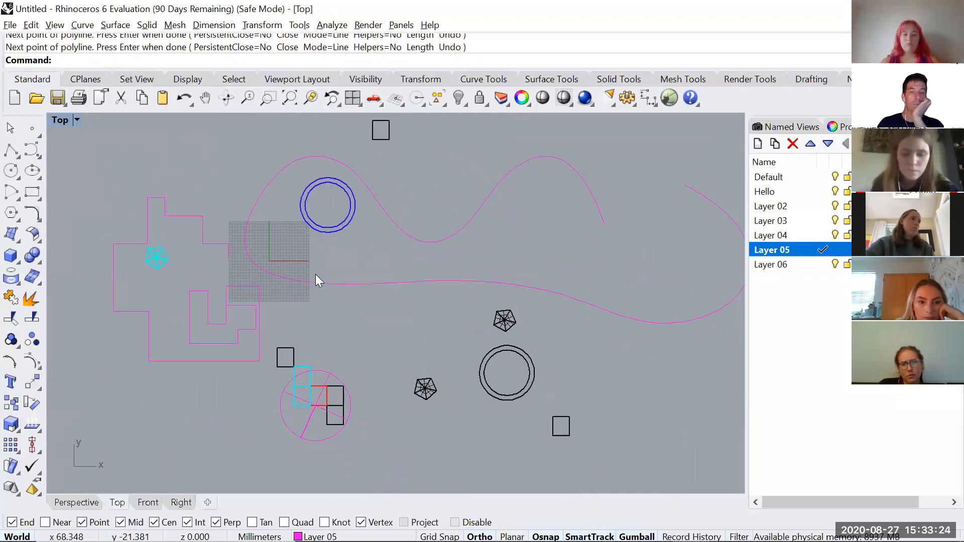
pyautogui.click(316, 275)
pyautogui.click(221, 244)
pyautogui.click(200, 142)
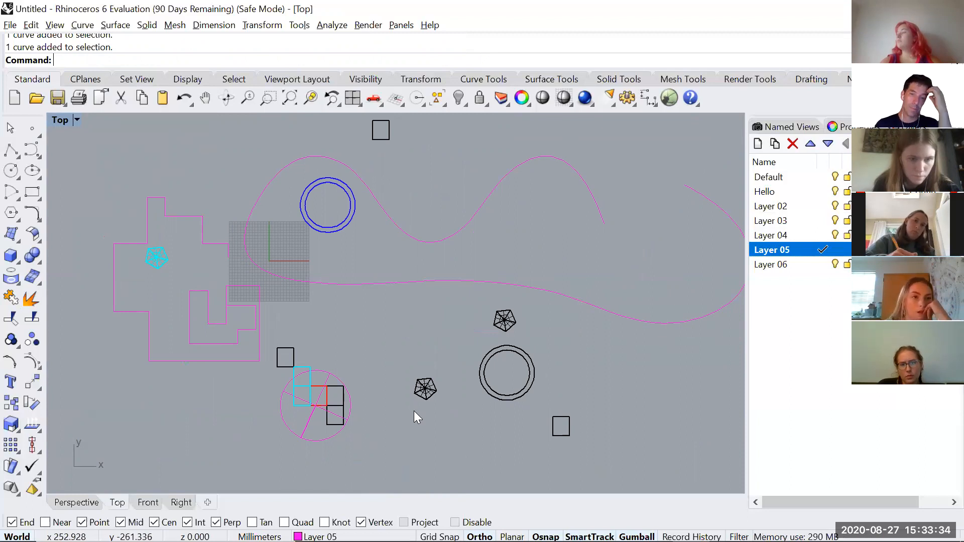
# - Move the black pentagon beside the magenta divided circle horizontally to the left, below the stepped polyline
pyautogui.click(425, 388)
pyautogui.write('Move')
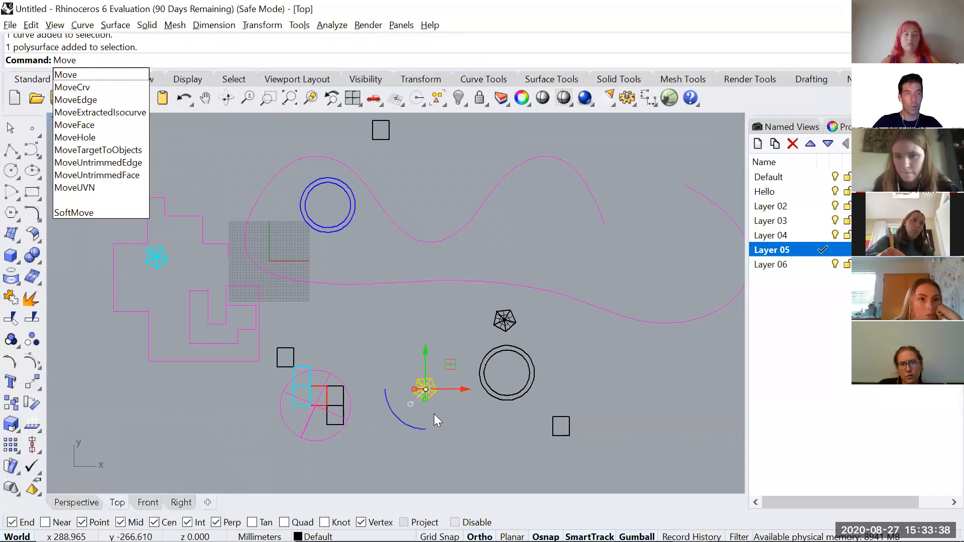
pyautogui.press('Return')
pyautogui.click(469, 417)
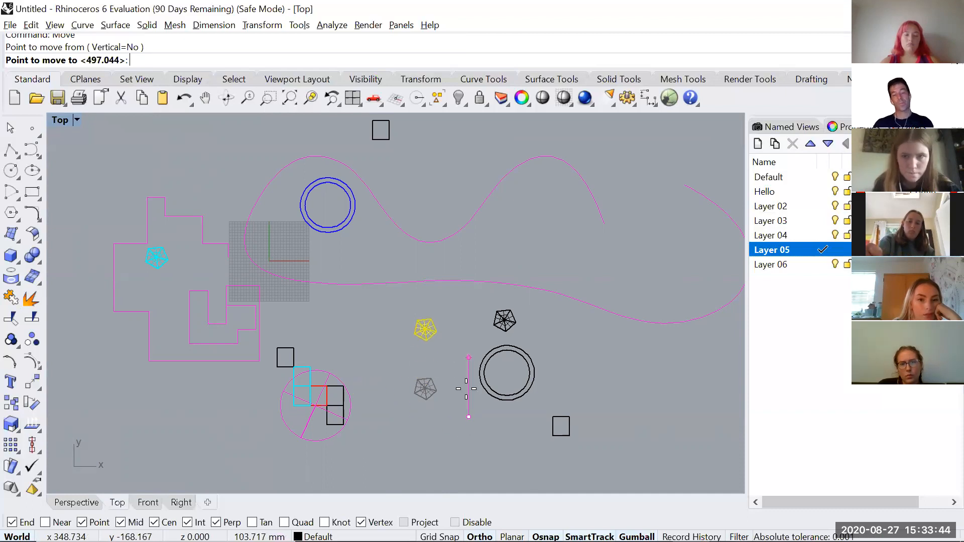
pyautogui.click(196, 463)
# - Move the black double ring horizontally to the left, away from the pentagon, and then straight up with Ortho on
pyautogui.click(490, 395)
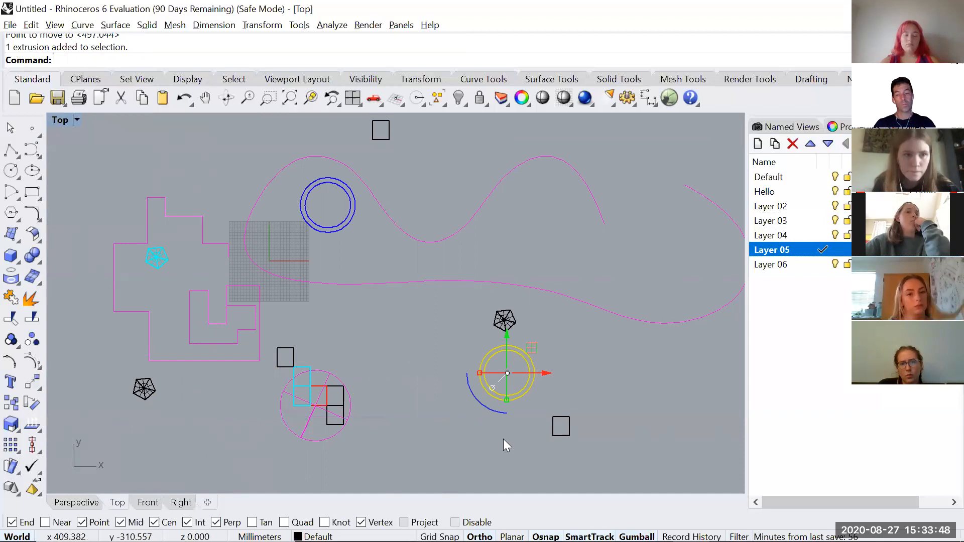
pyautogui.rightClick(503, 417)
pyautogui.click(504, 417)
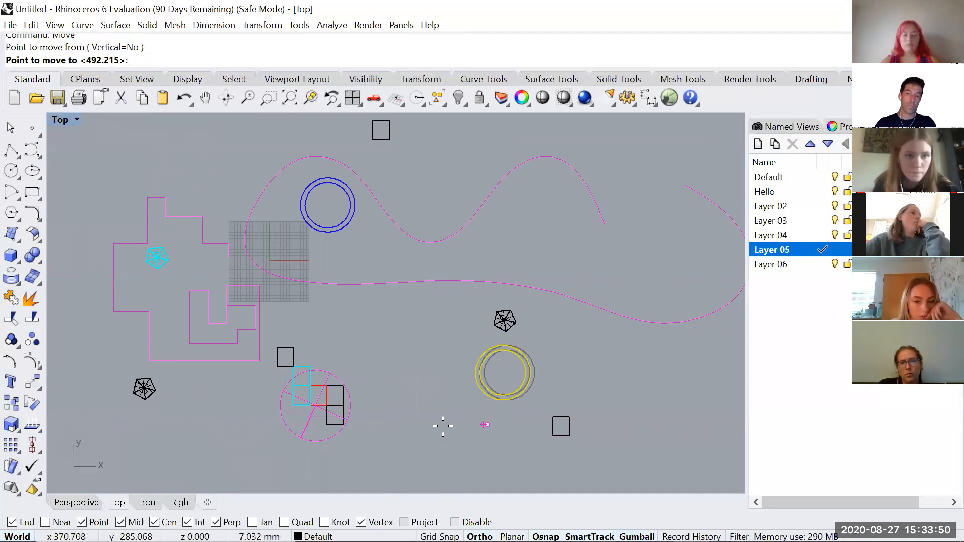
pyautogui.click(402, 389)
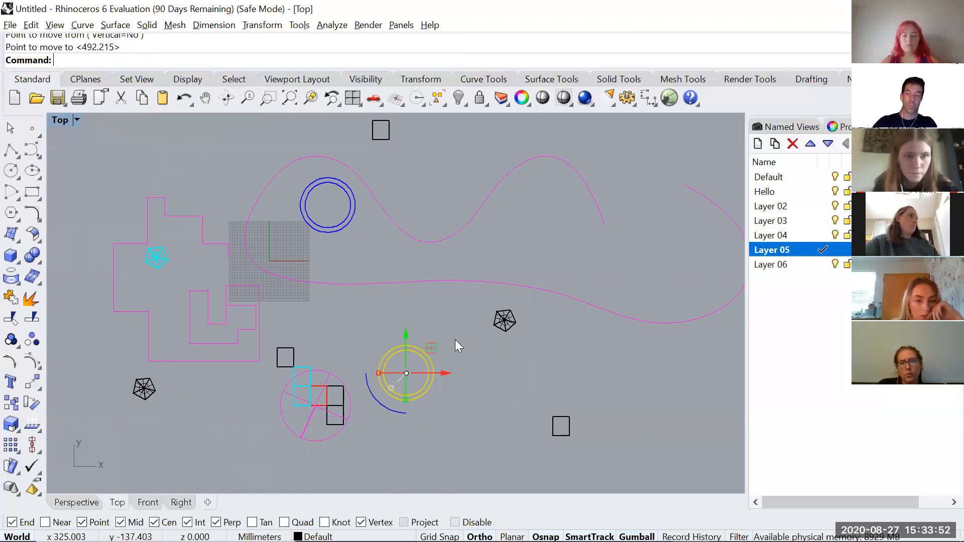
pyautogui.rightClick(457, 343)
pyautogui.click(470, 452)
pyautogui.click(474, 408)
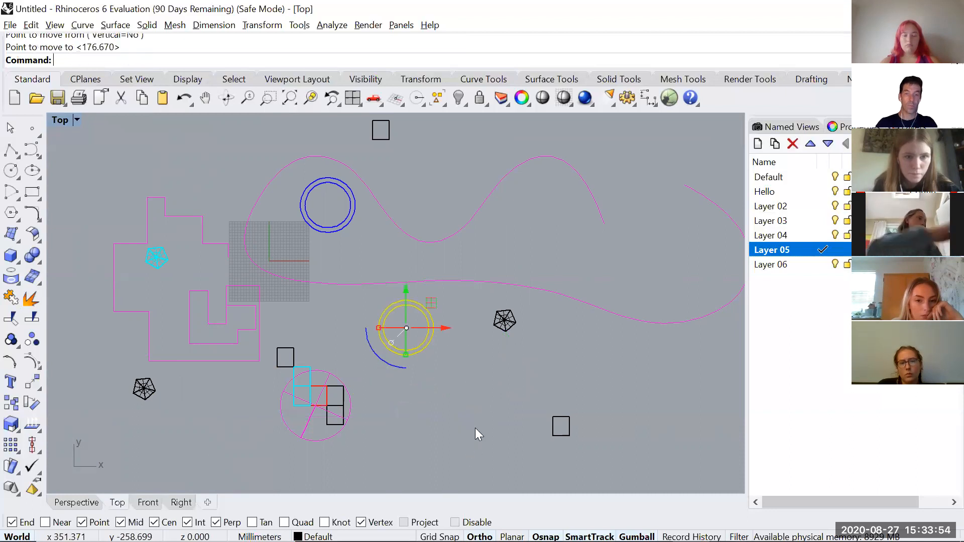
pyautogui.press('Escape')
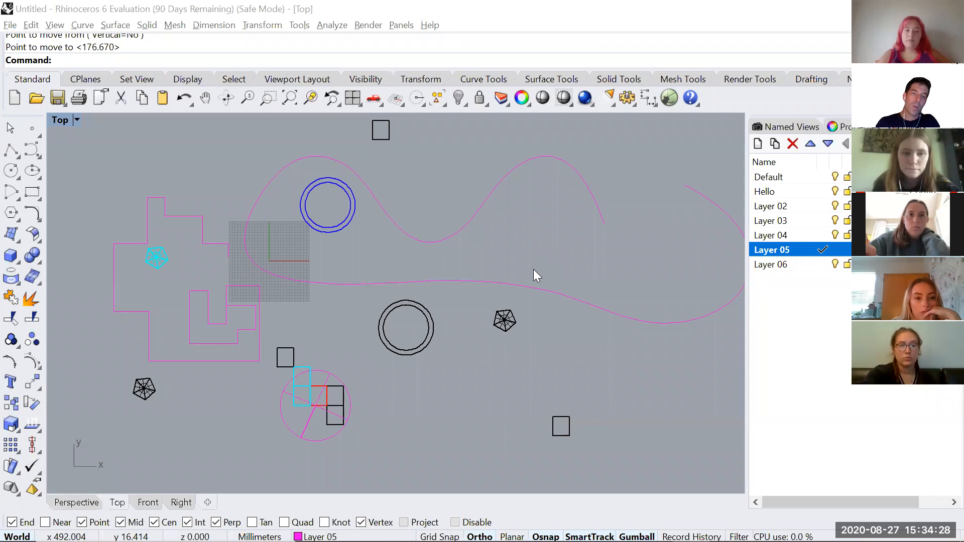
# - Draw a vertical line crossing the lowest horizontal edge of the stepped polyline near its left corner
pyautogui.scroll(5, 219, 358)
pyautogui.write('line')
pyautogui.press('Return')
pyautogui.click(189, 389)
pyautogui.click(191, 292)
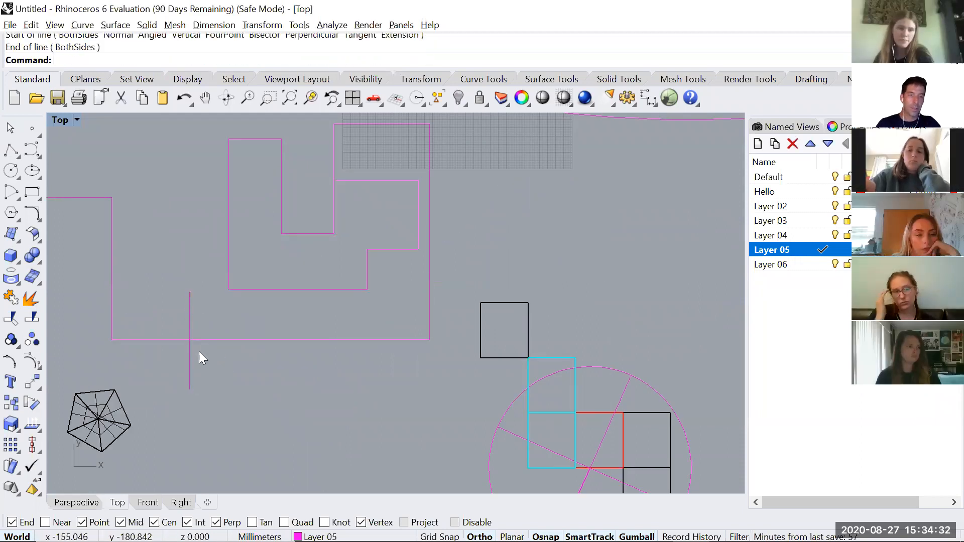
# - Trim the stepped polyline on the right side of the vertical line, using that line as the cutting object
pyautogui.scroll(5, 197, 352)
pyautogui.scroll(-4, 198, 351)
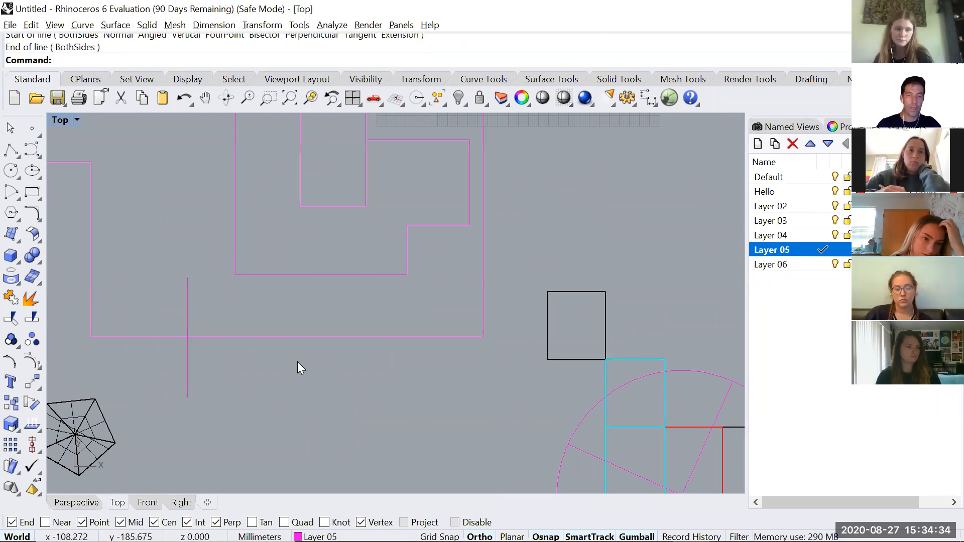
pyautogui.write('Trim')
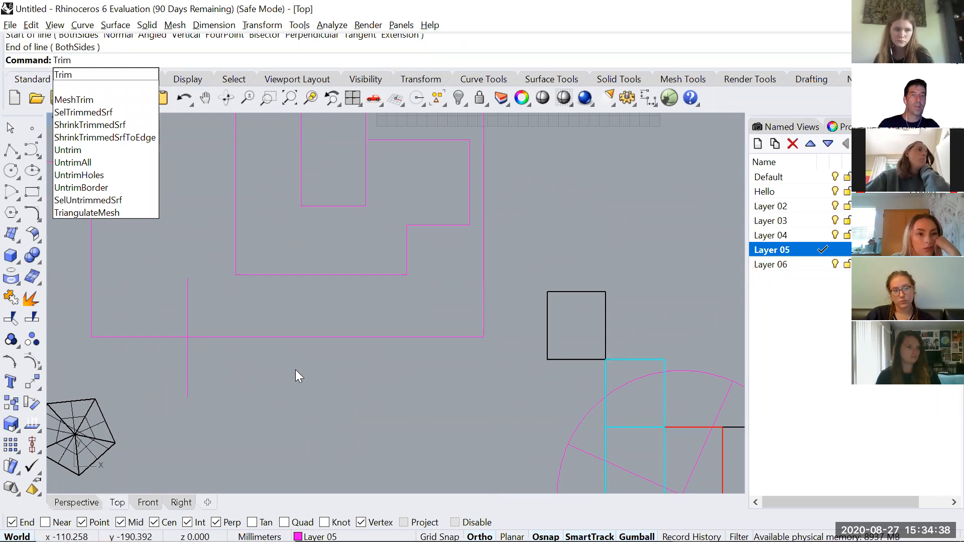
pyautogui.press('Return')
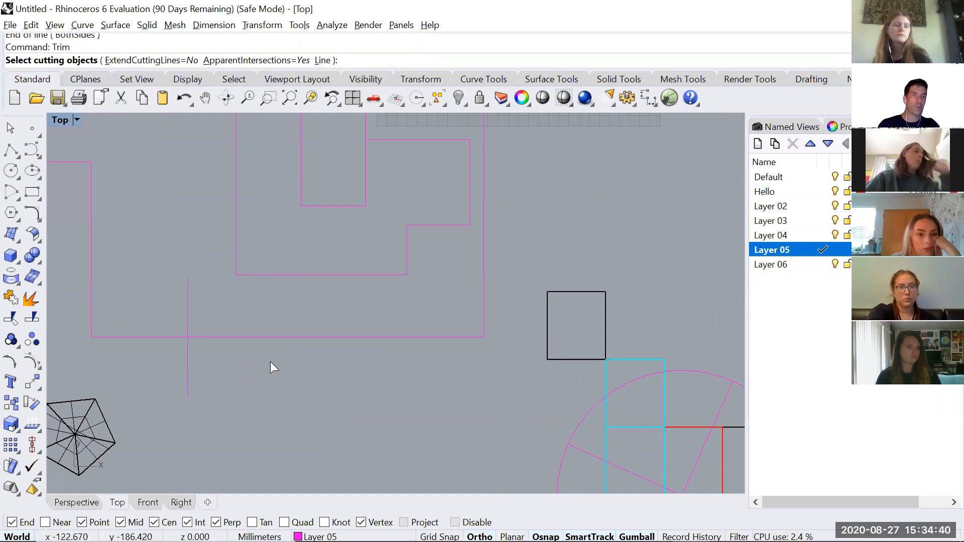
pyautogui.click(187, 296)
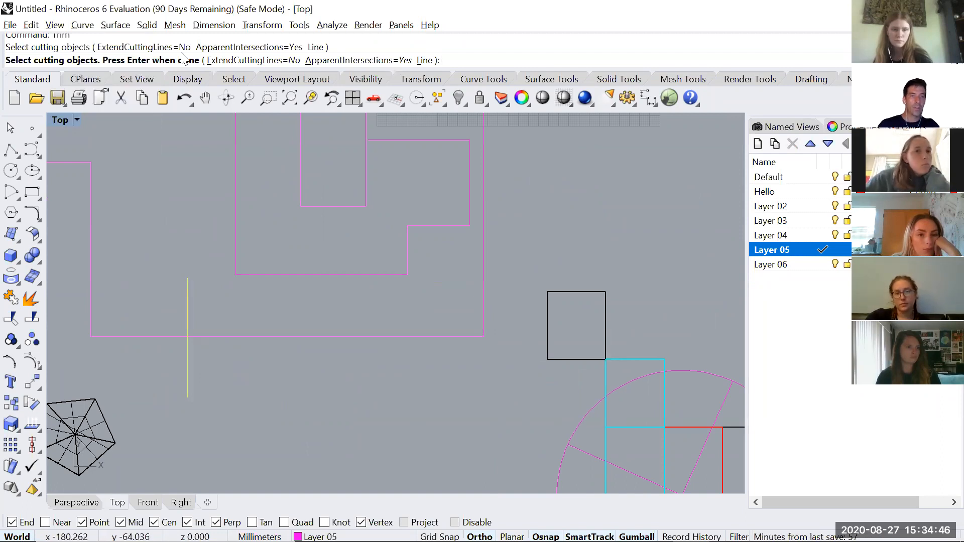
pyautogui.press('Return')
pyautogui.click(228, 337)
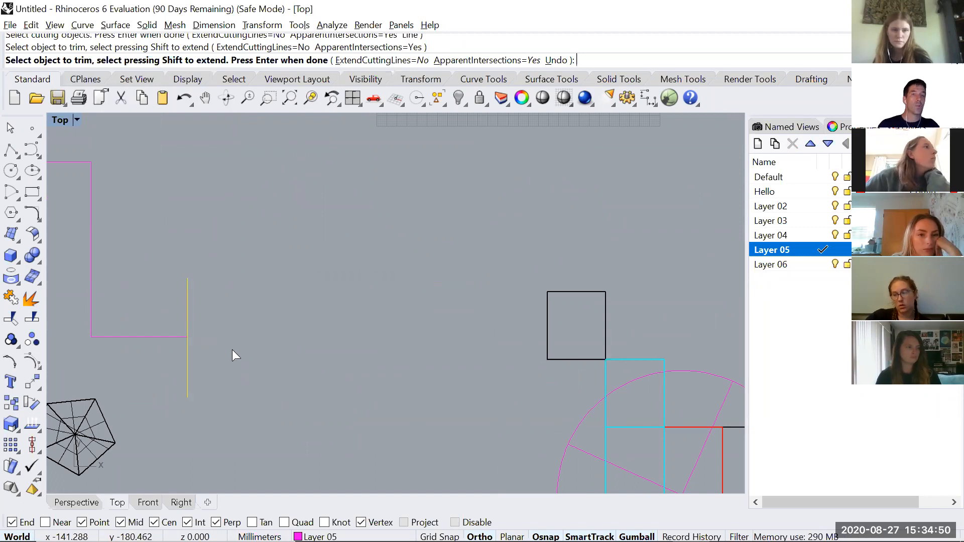
pyautogui.press('Return')
# - Draw a short horizontal line just below the polyline's open vertical end at the grid's left edge
pyautogui.scroll(-4, 241, 337)
pyautogui.moveTo(269, 299); pyautogui.dragTo(268, 344, button='right')
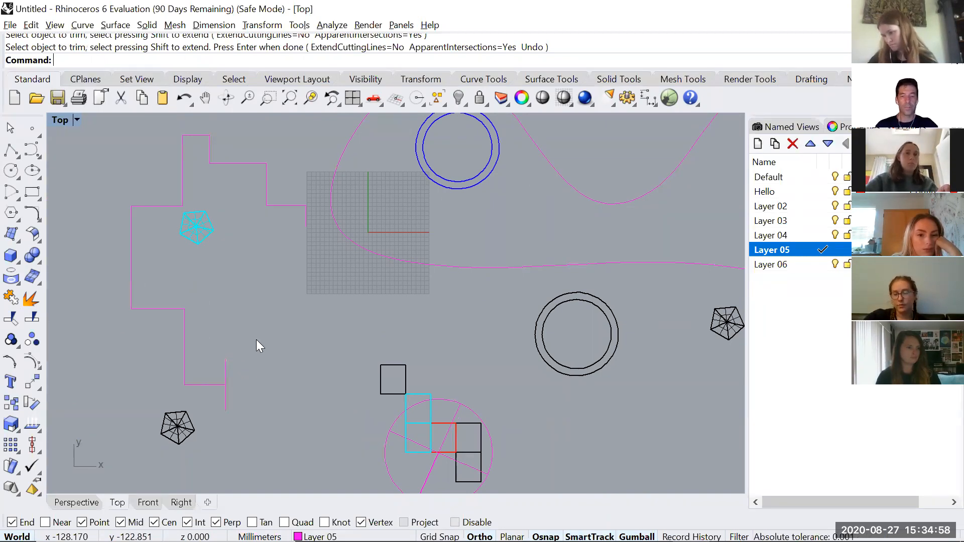
pyautogui.write('e')
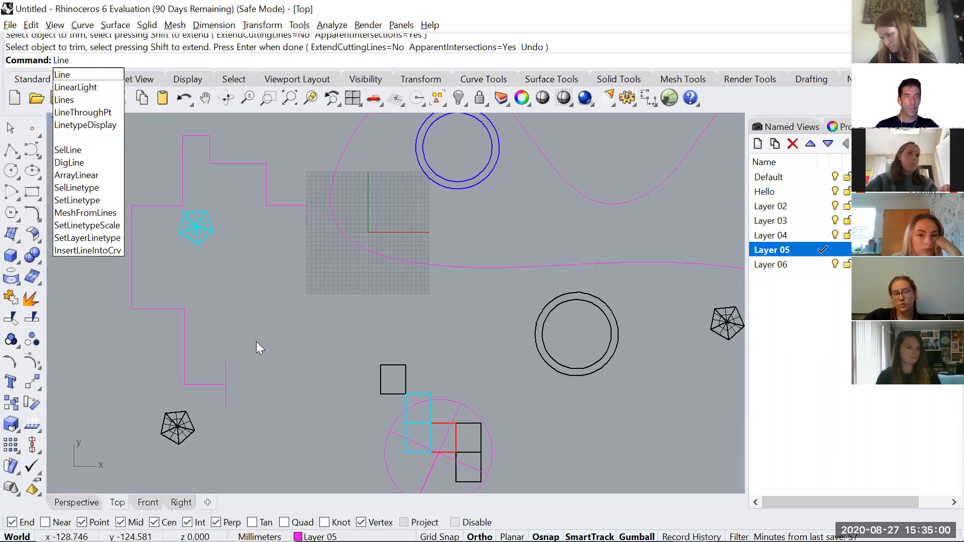
pyautogui.press('Return')
pyautogui.scroll(2, 285, 249)
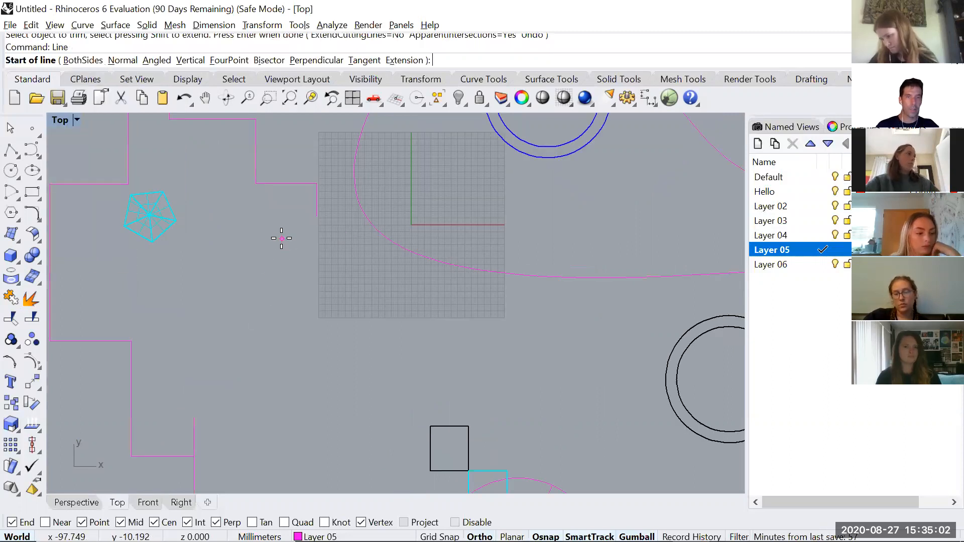
pyautogui.click(281, 239)
pyautogui.click(349, 241)
# - Extend the polyline's open vertical end down to the short horizontal line, using that line as the boundary
pyautogui.scroll(3, 322, 216)
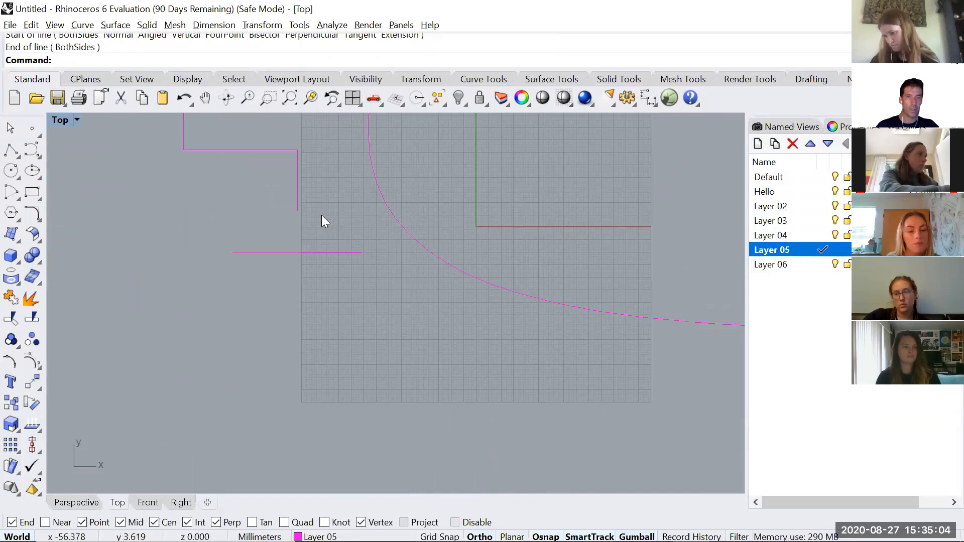
pyautogui.write('Extend')
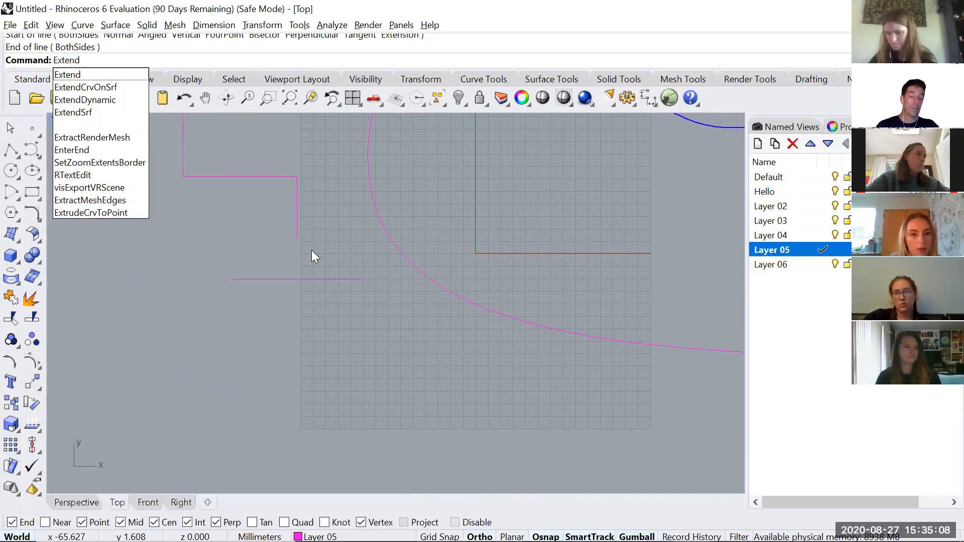
pyautogui.press('Return')
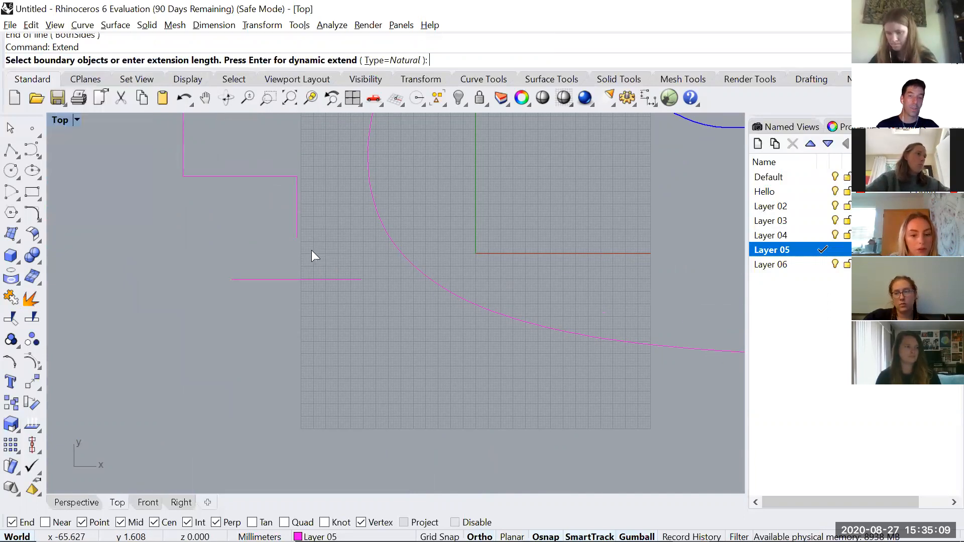
pyautogui.click(302, 279)
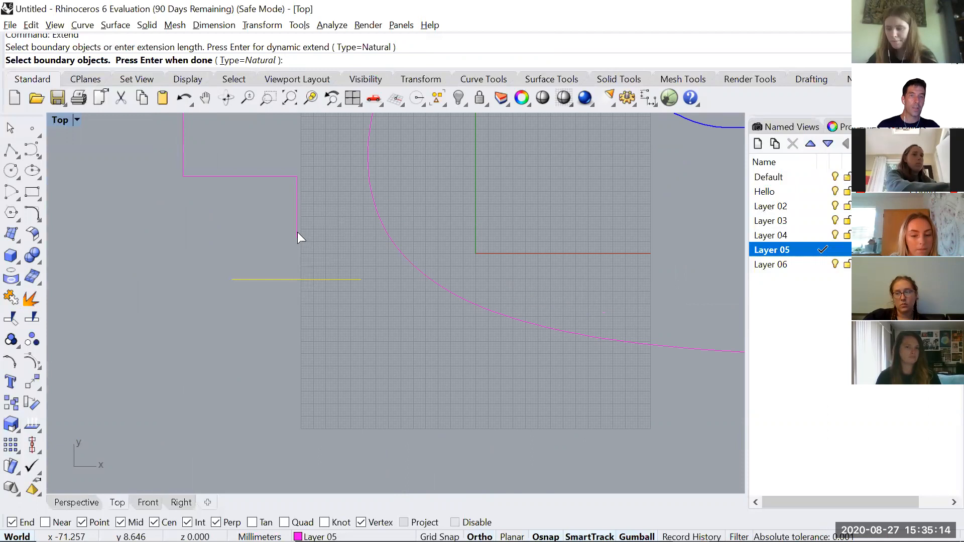
pyautogui.press('Return')
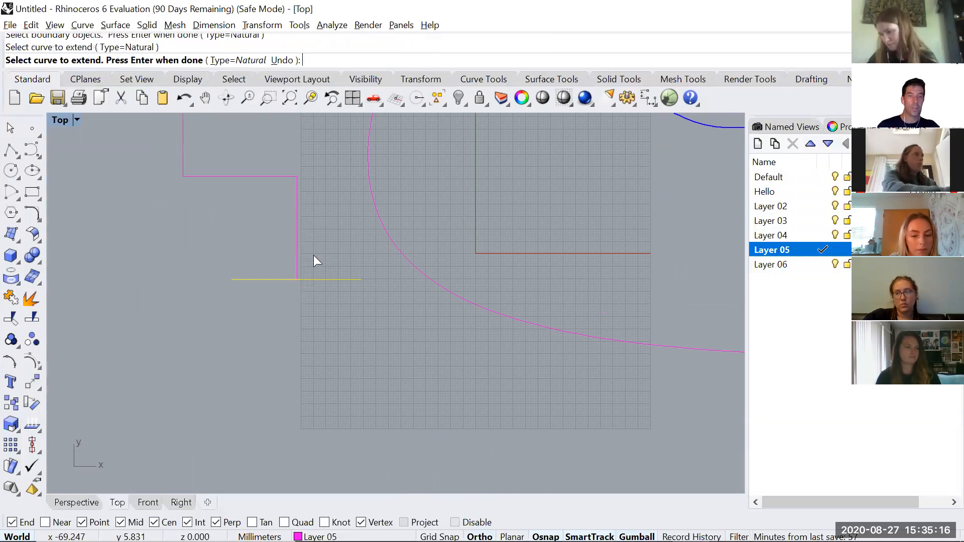
pyautogui.press('Return')
# - Draw a vertical line upward from the midpoint of the stepped polyline's short horizontal edge at the lower left
pyautogui.scroll(-5, 295, 307)
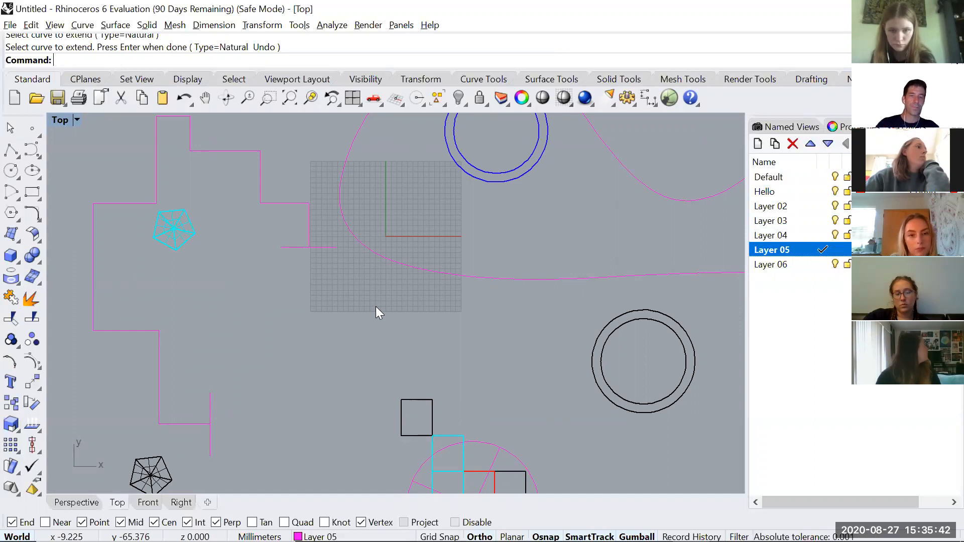
pyautogui.scroll(-1, 375, 307)
pyautogui.moveTo(291, 353); pyautogui.dragTo(338, 349, button='right')
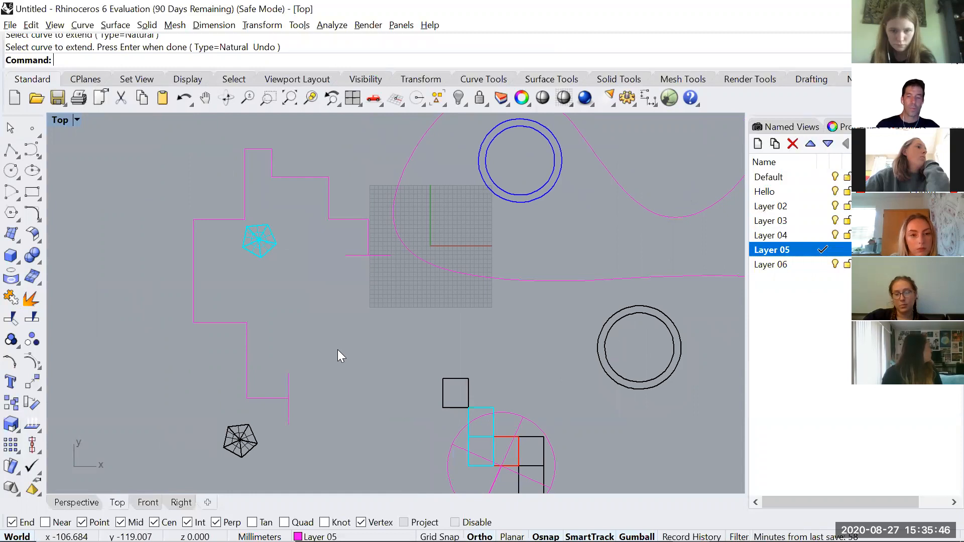
pyautogui.write('l')
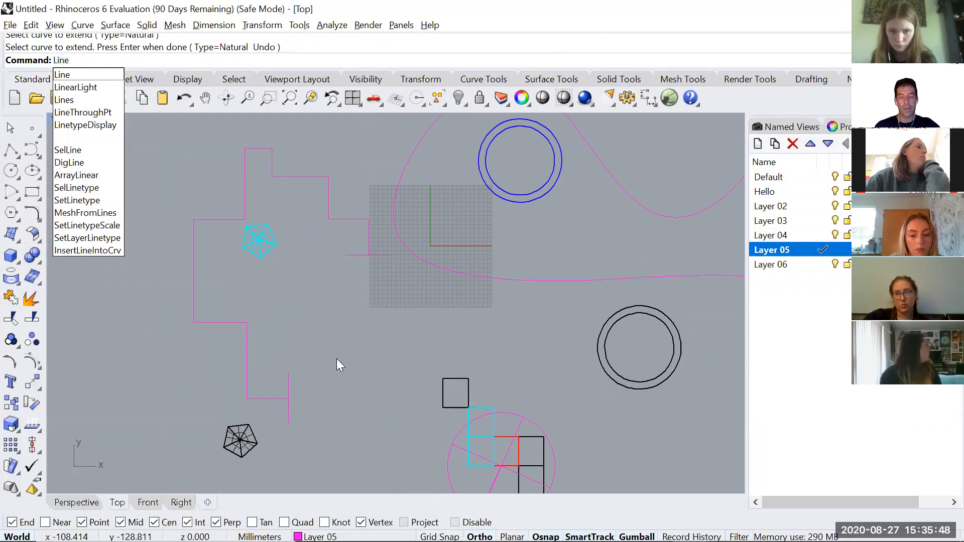
pyautogui.press('Return')
pyautogui.scroll(5, 168, 323)
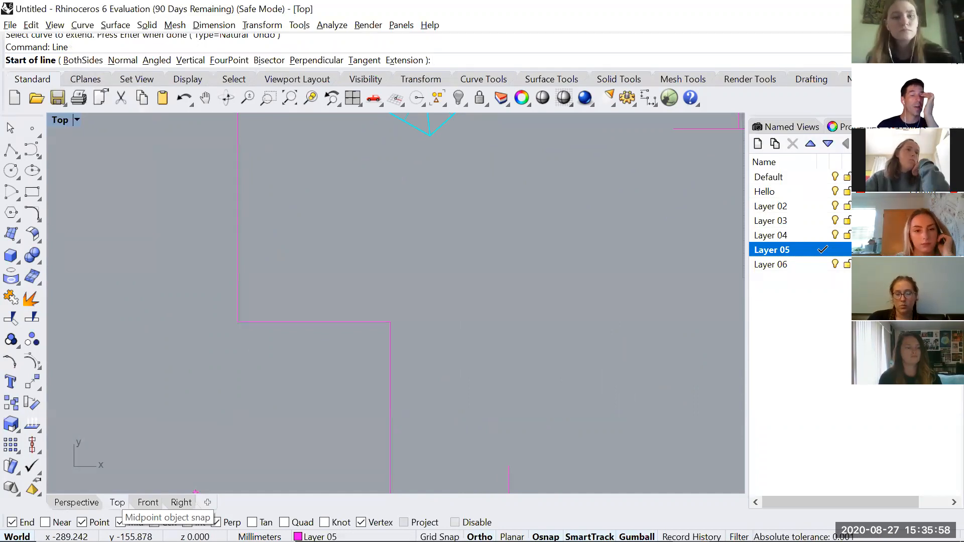
pyautogui.click(313, 320)
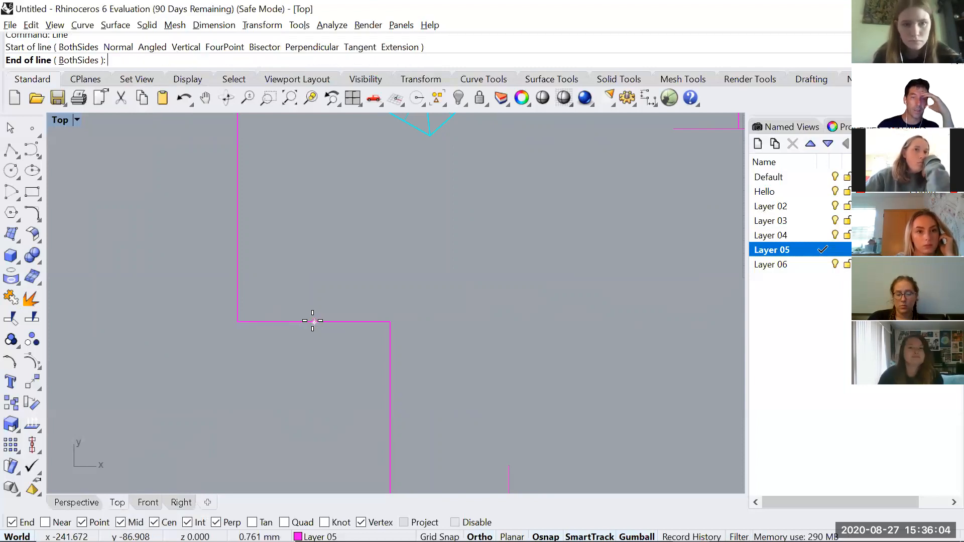
pyautogui.click(305, 241)
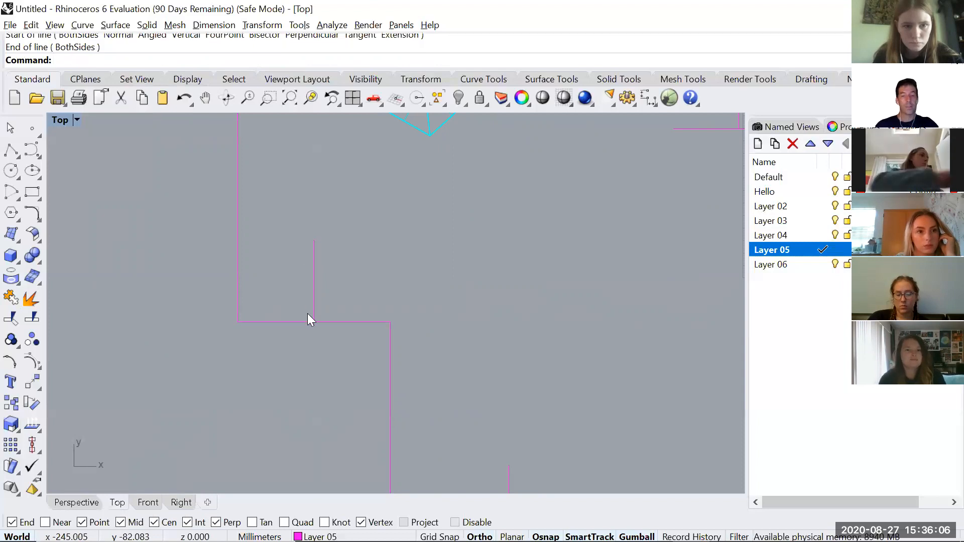
# - Trim the stepped polyline's short lower-left horizontal edge beyond the midpoint line, using that vertical line as the cutting object
pyautogui.write('Trim')
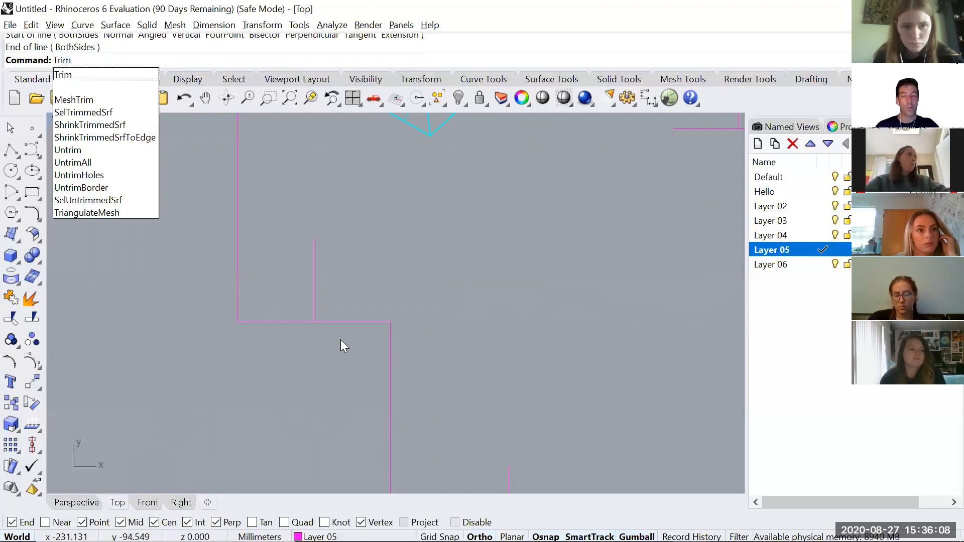
pyautogui.press('Return')
pyautogui.click(315, 287)
pyautogui.press('Return')
pyautogui.click(349, 321)
pyautogui.scroll(-5, 350, 328)
pyautogui.press('Return')
pyautogui.scroll(-2, 351, 329)
pyautogui.scroll(-3, 370, 348)
pyautogui.moveTo(398, 332); pyautogui.dragTo(269, 337, button='right')
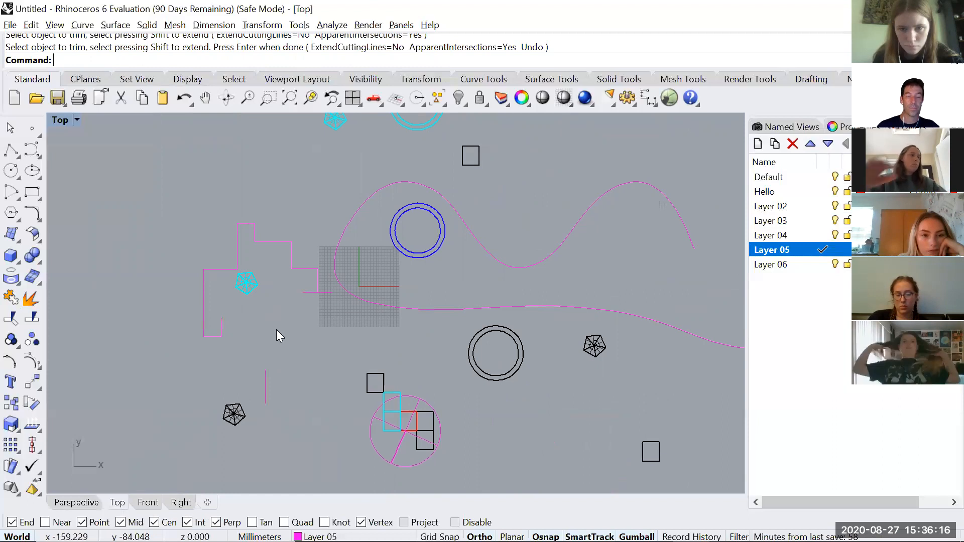
pyautogui.click(292, 256)
pyautogui.press('Escape')
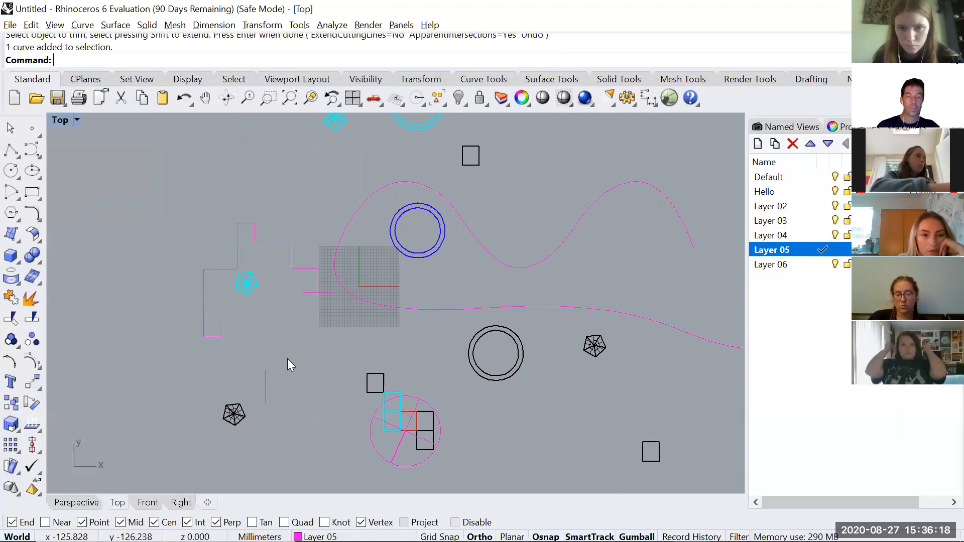
pyautogui.moveTo(428, 366); pyautogui.dragTo(323, 360, button='right')
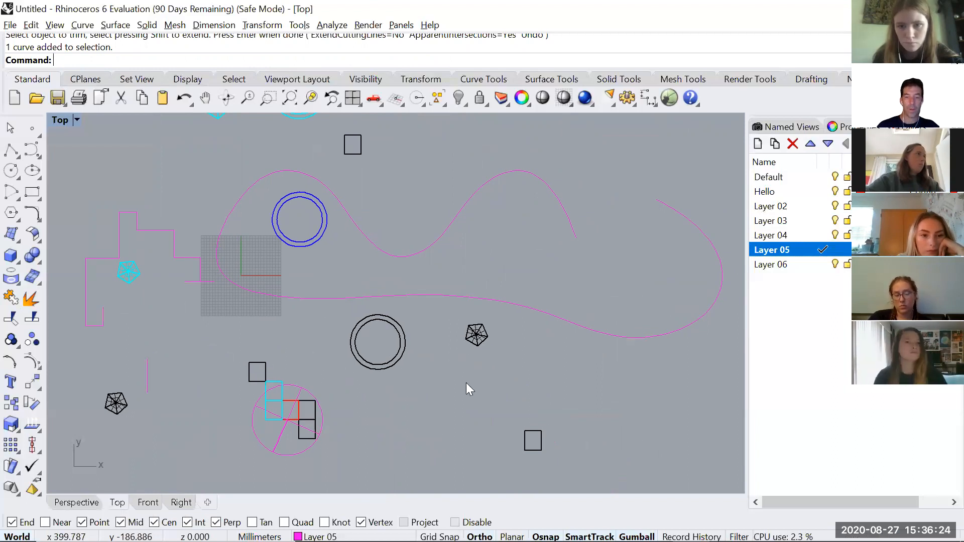
pyautogui.moveTo(153, 420); pyautogui.dragTo(191, 432, button='right')
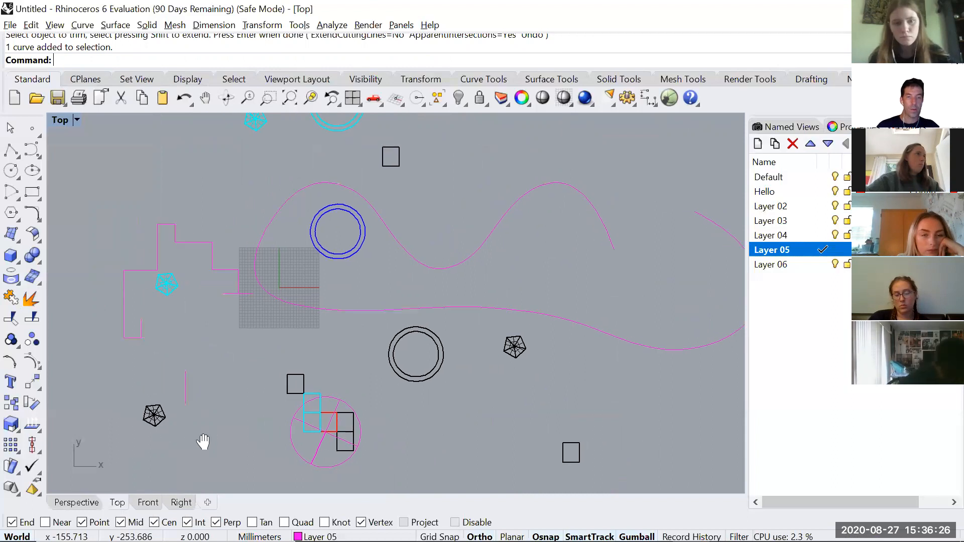
pyautogui.scroll(-3, 274, 356)
pyautogui.scroll(-4, 292, 361)
pyautogui.click(593, 302)
pyautogui.click(628, 279)
pyautogui.click(637, 332)
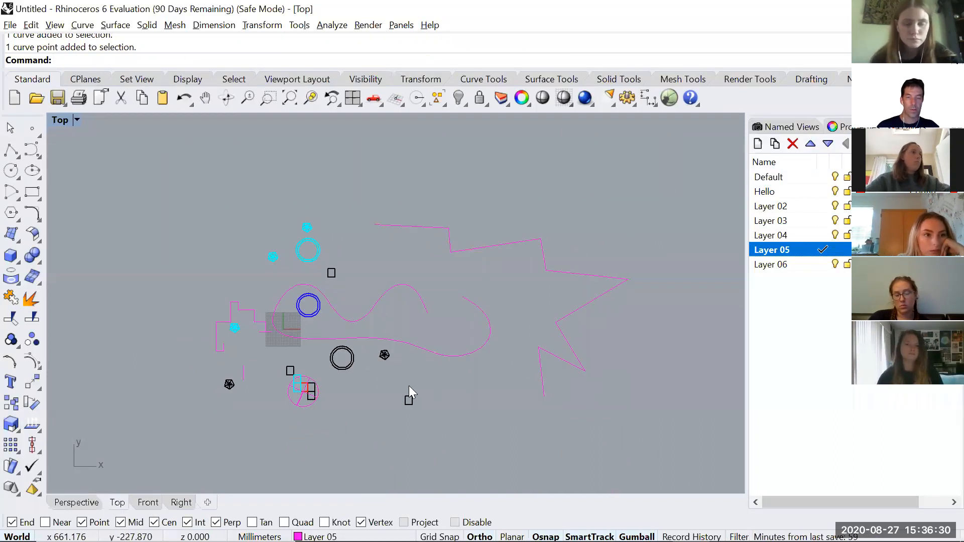
pyautogui.moveTo(291, 372); pyautogui.dragTo(328, 348, button='right')
pyautogui.scroll(6, 327, 347)
pyautogui.scroll(2, 327, 352)
pyautogui.click(428, 334)
pyautogui.click(445, 410)
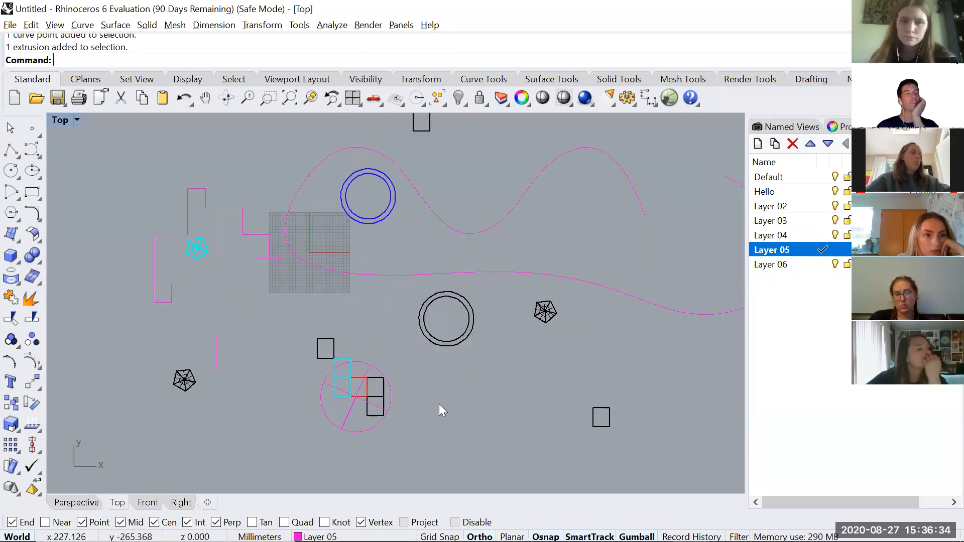
# - Draw a circle from its center so that it overlaps the stepped polyline's lower-left leg
pyautogui.click(16, 180)
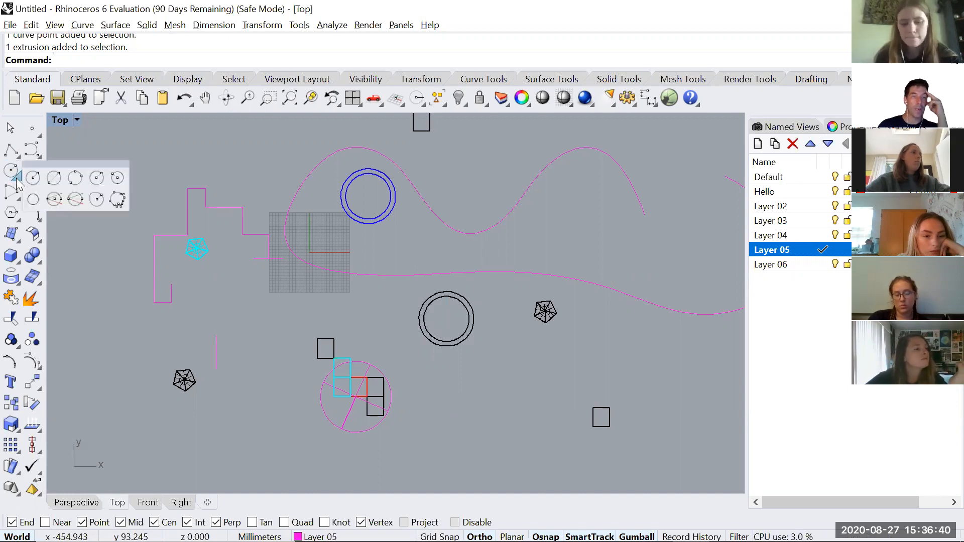
pyautogui.moveTo(71, 169); pyautogui.dragTo(106, 139)
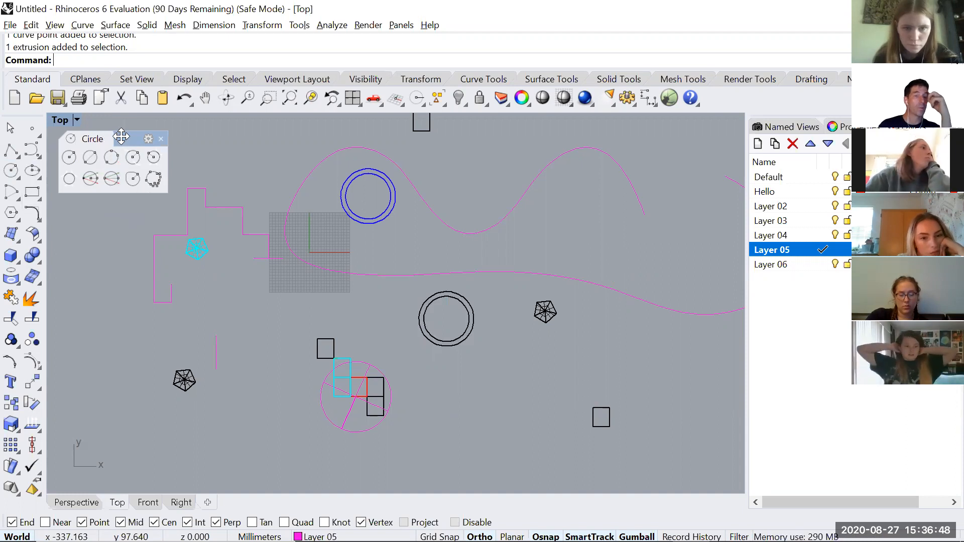
pyautogui.click(69, 157)
pyautogui.click(122, 282)
pyautogui.click(151, 319)
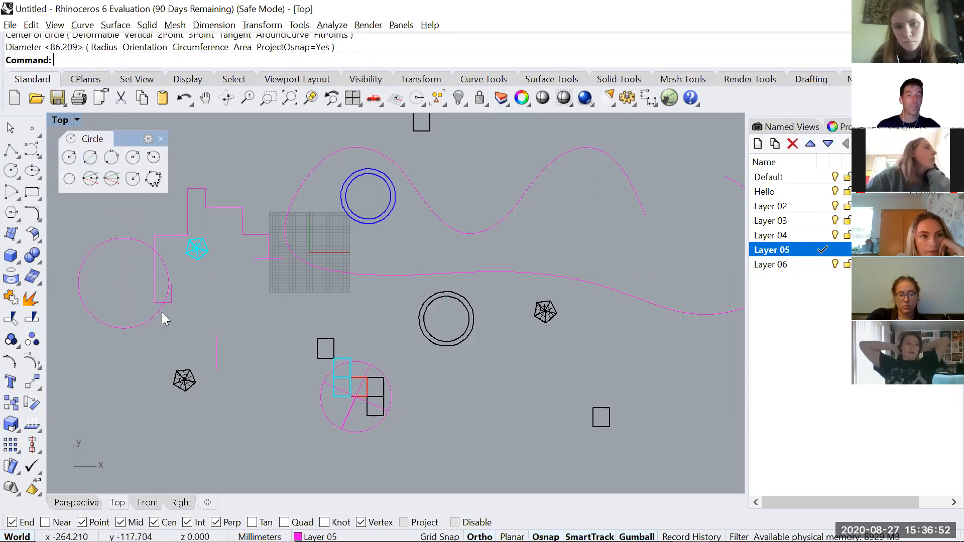
# - Draw a diagonal line from the new circle's center snap to a point outside the circle at its lower left, with Ortho off
pyautogui.scroll(2, 163, 293)
pyautogui.scroll(-3, 165, 300)
pyautogui.write('li')
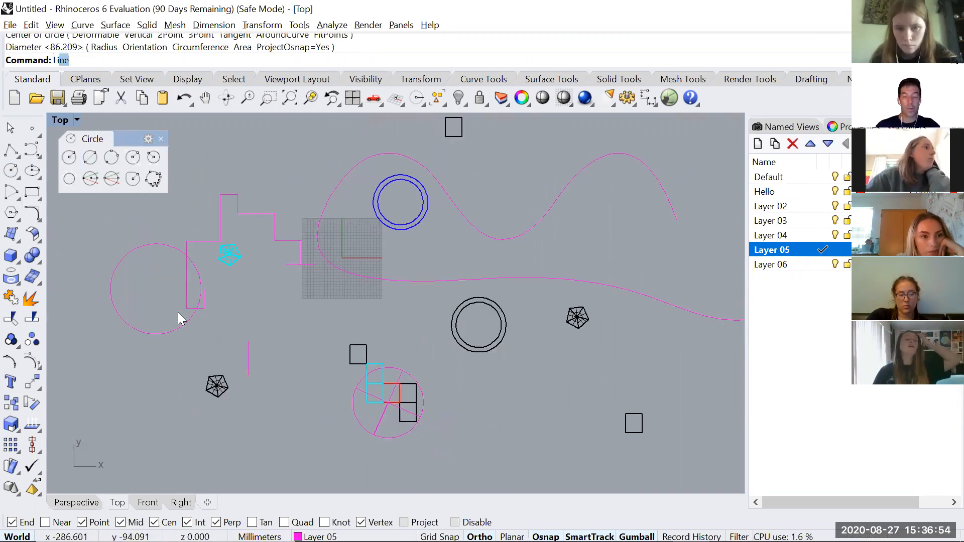
pyautogui.press('Return')
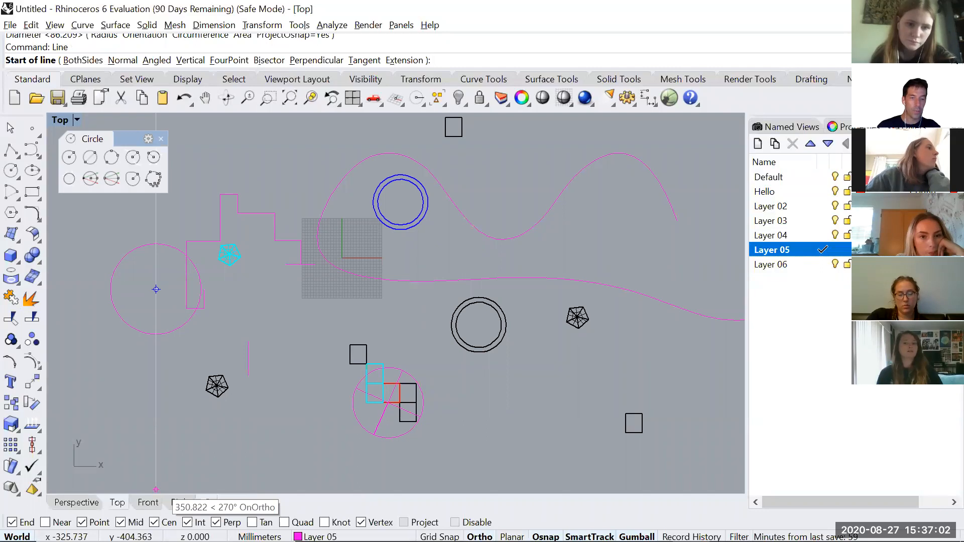
pyautogui.click(177, 326)
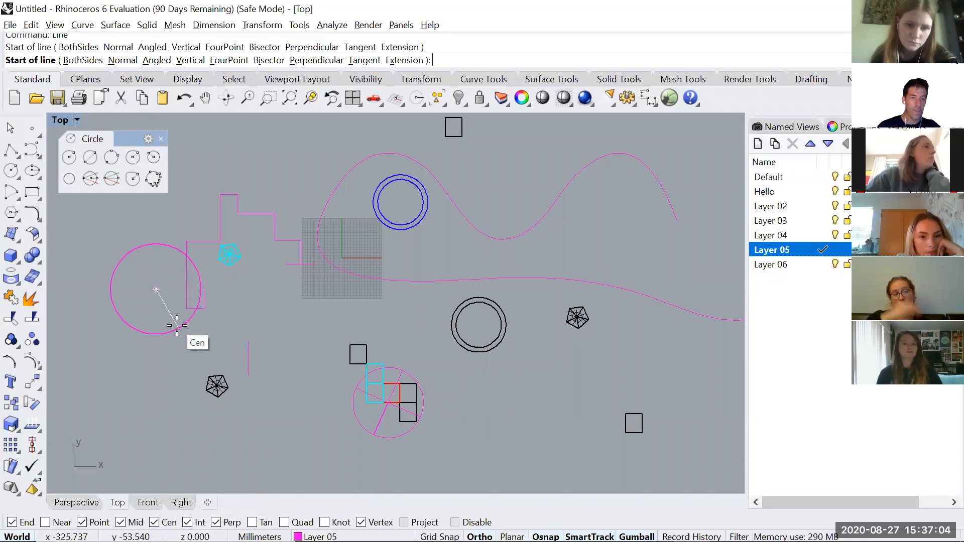
pyautogui.click(177, 326)
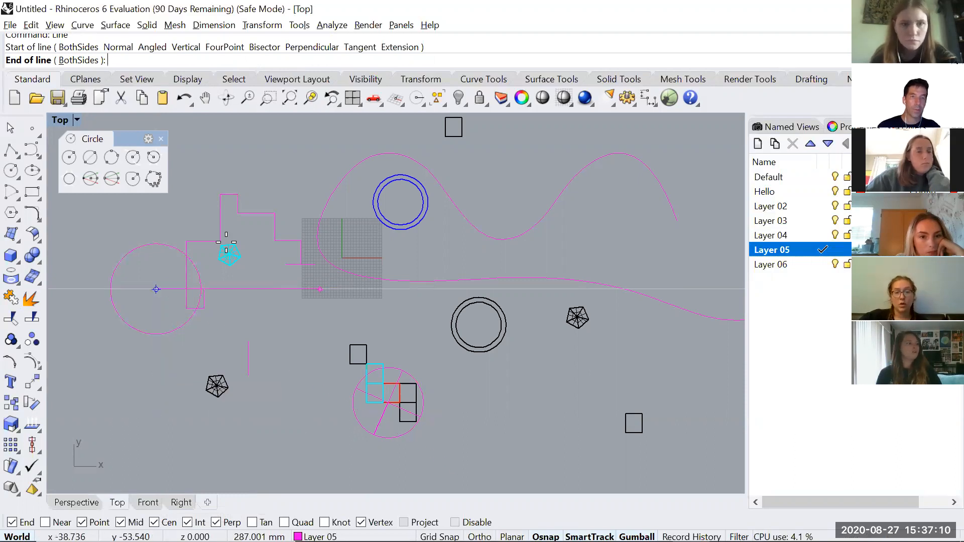
pyautogui.click(91, 345)
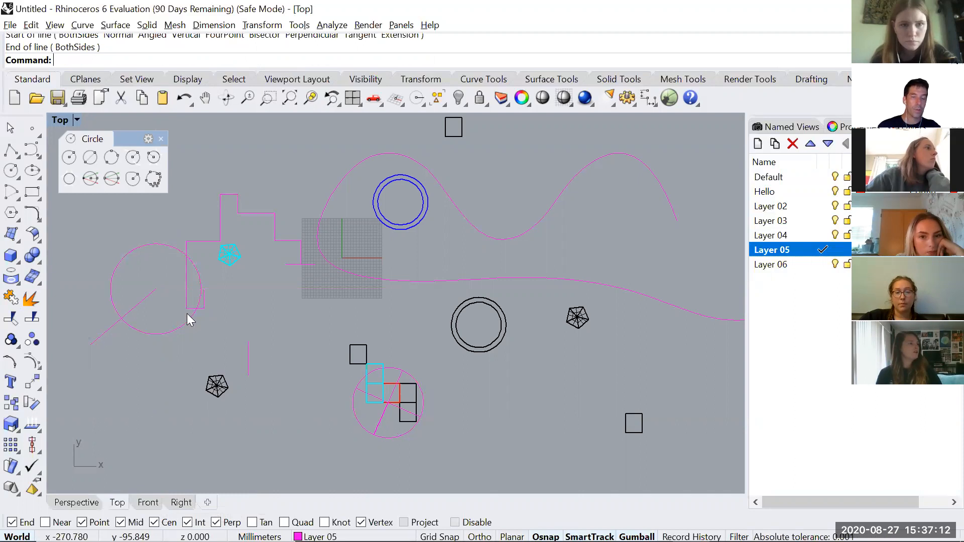
pyautogui.click(161, 139)
# - Look through the ellipse, line and curve tool variants, and inspect the control points of the long wavy curve
pyautogui.click(39, 179)
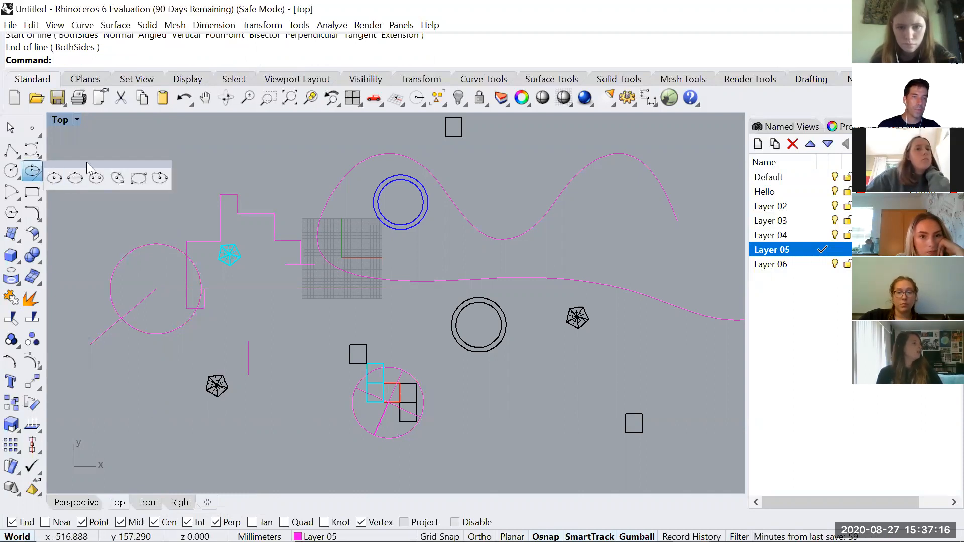
pyautogui.moveTo(90, 168); pyautogui.dragTo(131, 147)
pyautogui.click(213, 152)
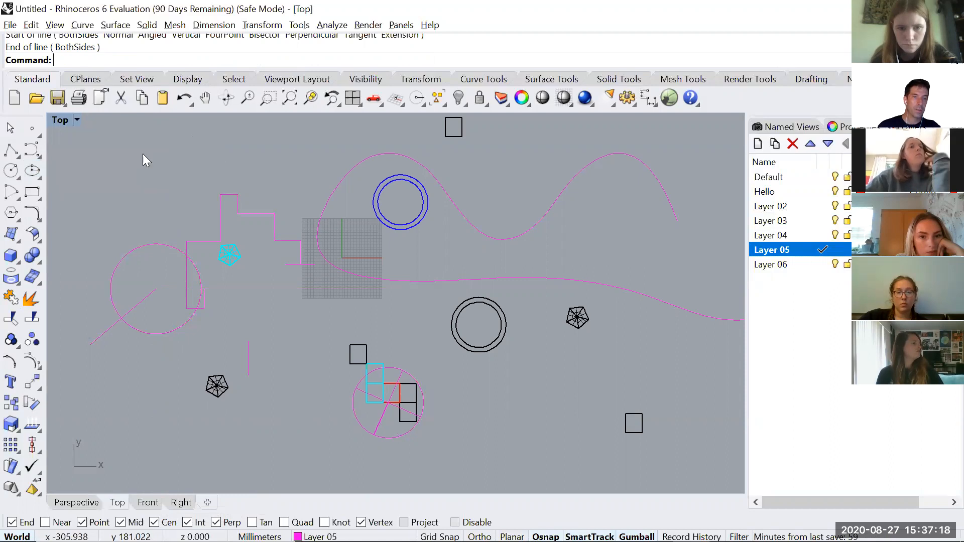
pyautogui.click(18, 155)
pyautogui.moveTo(90, 141); pyautogui.dragTo(139, 135)
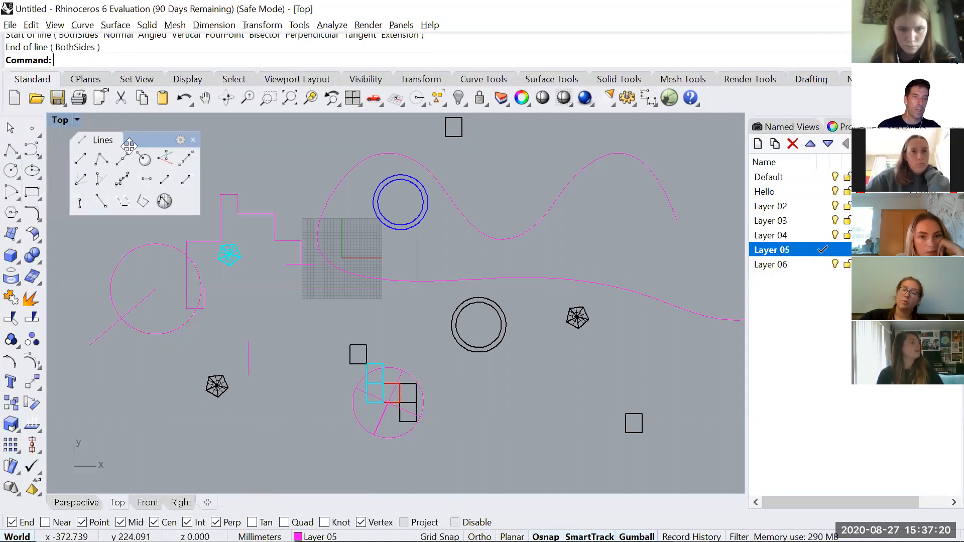
pyautogui.click(193, 141)
pyautogui.click(39, 157)
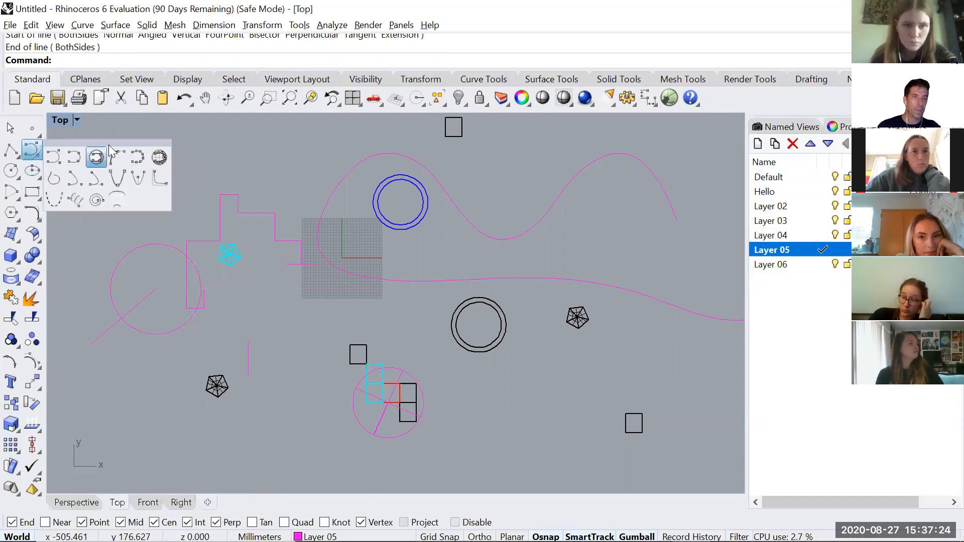
pyautogui.moveTo(114, 141); pyautogui.dragTo(145, 141)
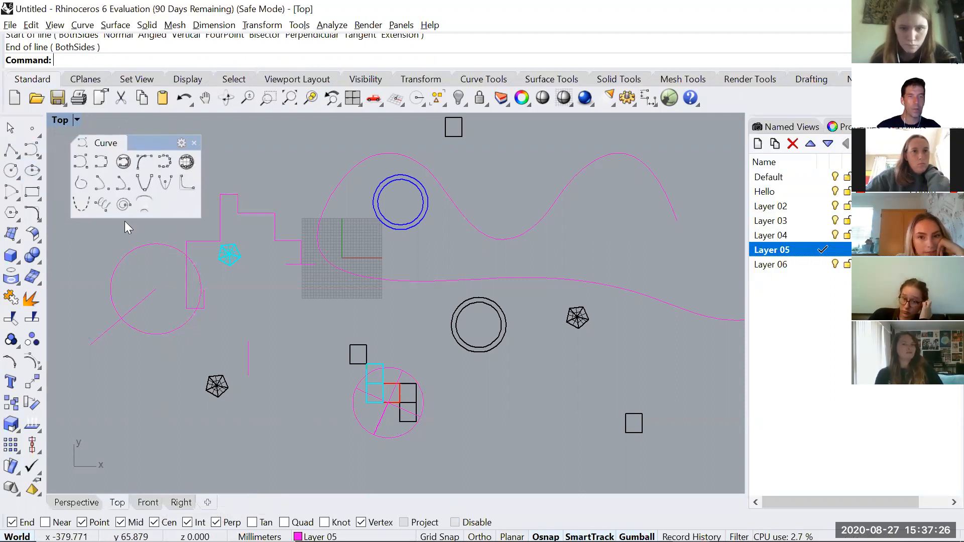
pyautogui.click(193, 143)
pyautogui.click(489, 237)
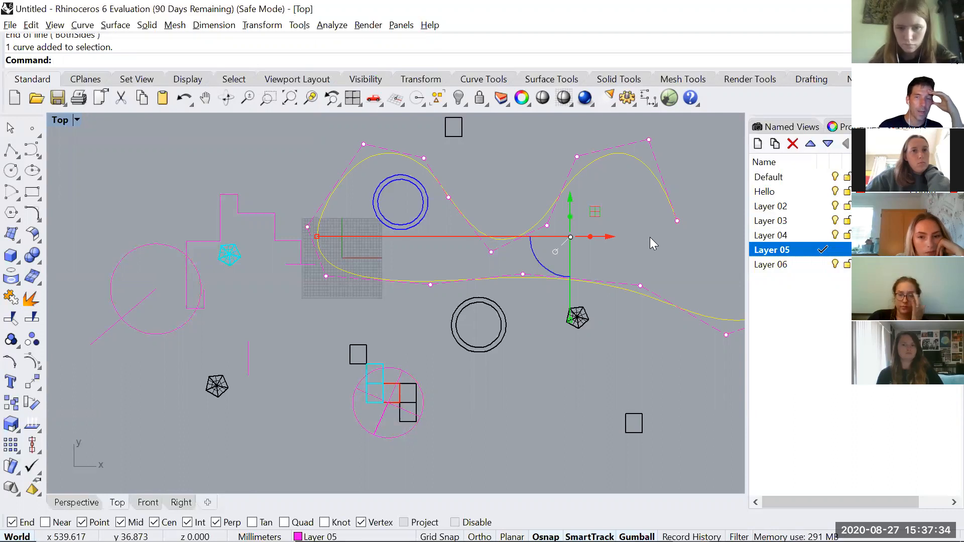
pyautogui.click(113, 188)
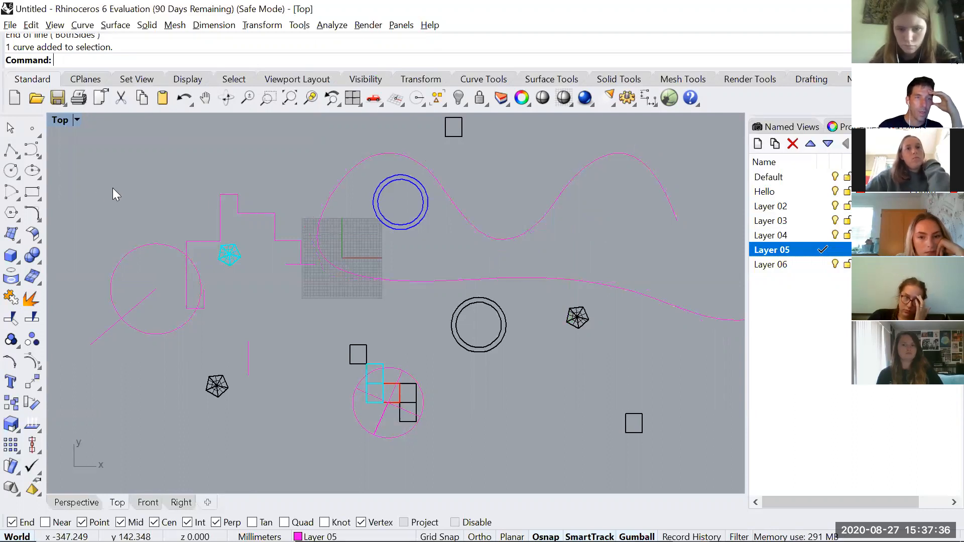
# - Draw a corner-to-corner rectangle in the empty area below the circle
pyautogui.click(40, 200)
pyautogui.moveTo(78, 179); pyautogui.dragTo(113, 139)
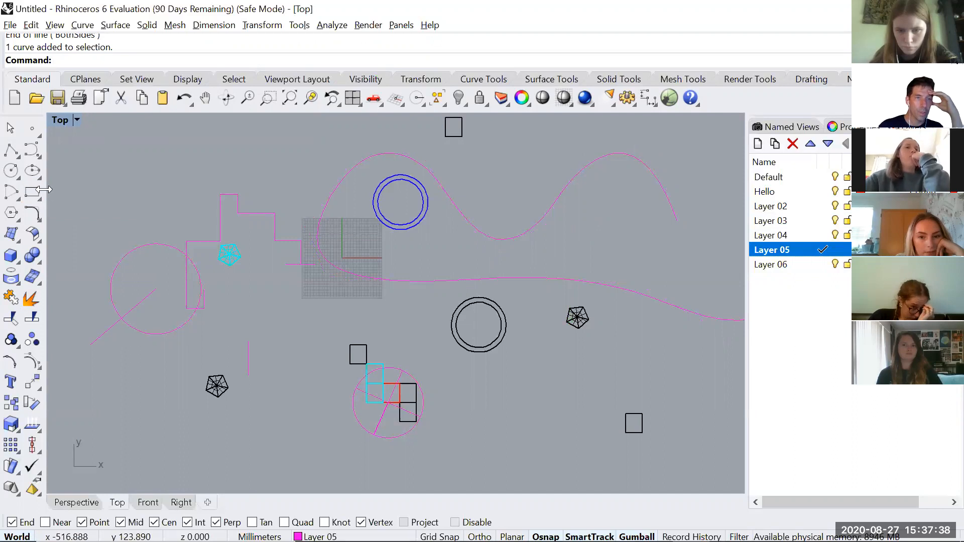
pyautogui.click(40, 201)
pyautogui.moveTo(83, 189); pyautogui.dragTo(153, 161)
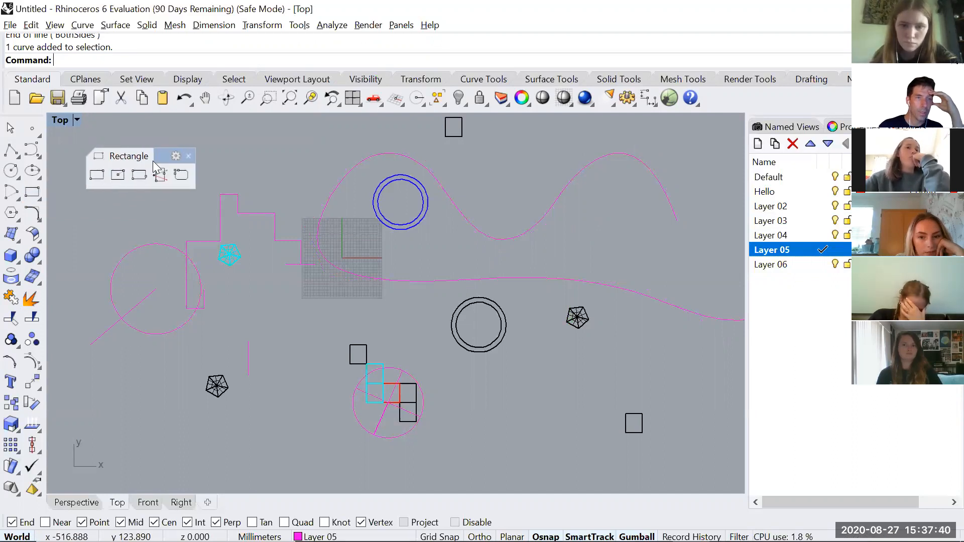
pyautogui.click(97, 175)
pyautogui.click(116, 405)
pyautogui.click(163, 444)
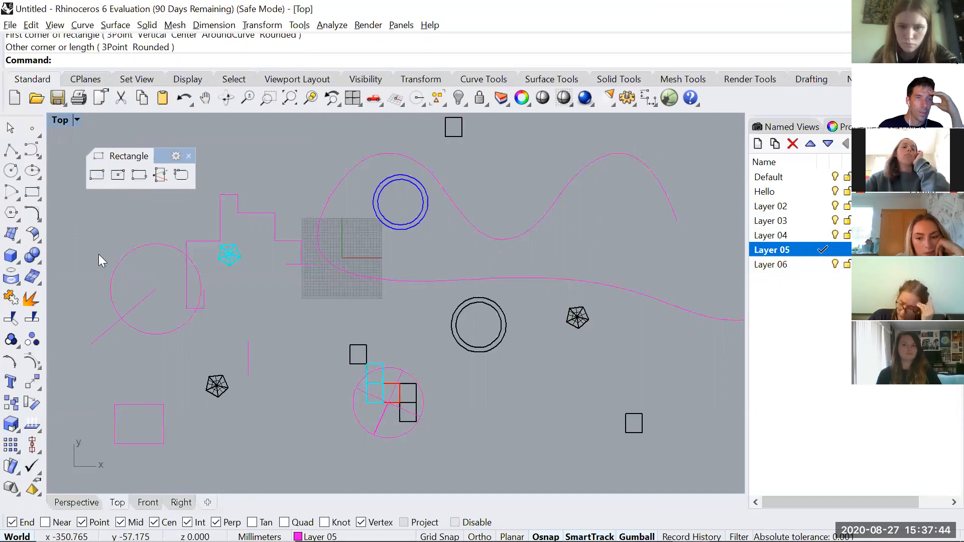
pyautogui.click(190, 158)
# - Fillet the upper-left corner of the stepped polyline's highest step with a radius of 2
pyautogui.scroll(5, 217, 220)
pyautogui.scroll(4, 248, 246)
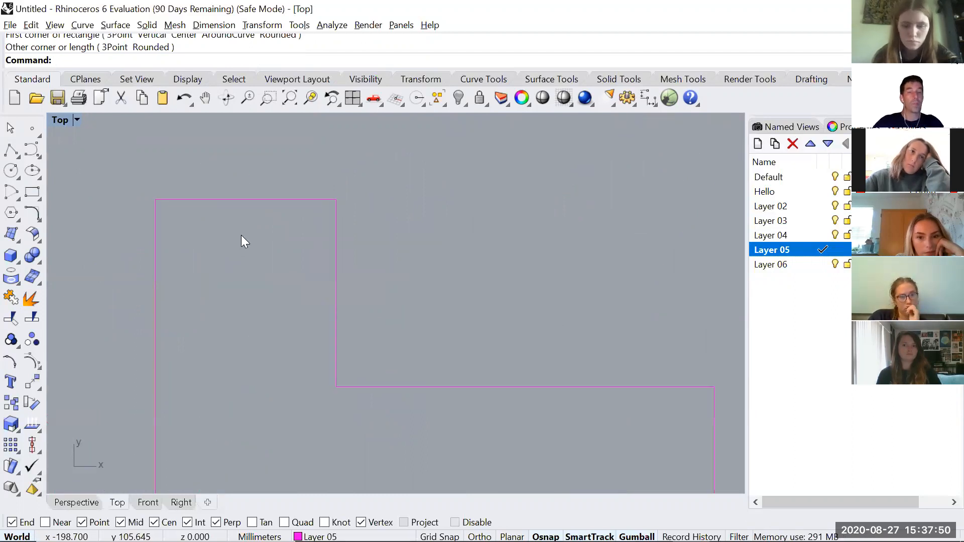
pyautogui.write('illet')
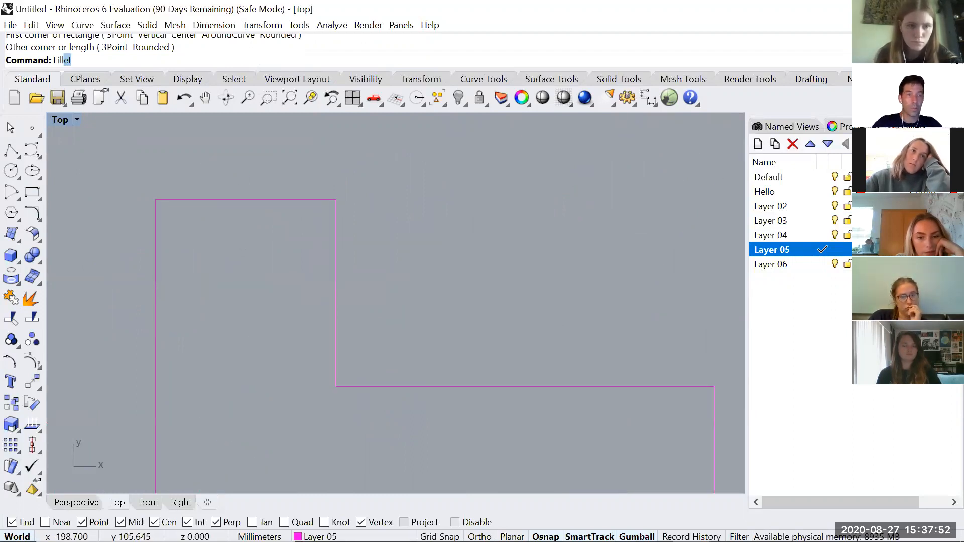
pyautogui.press('Return')
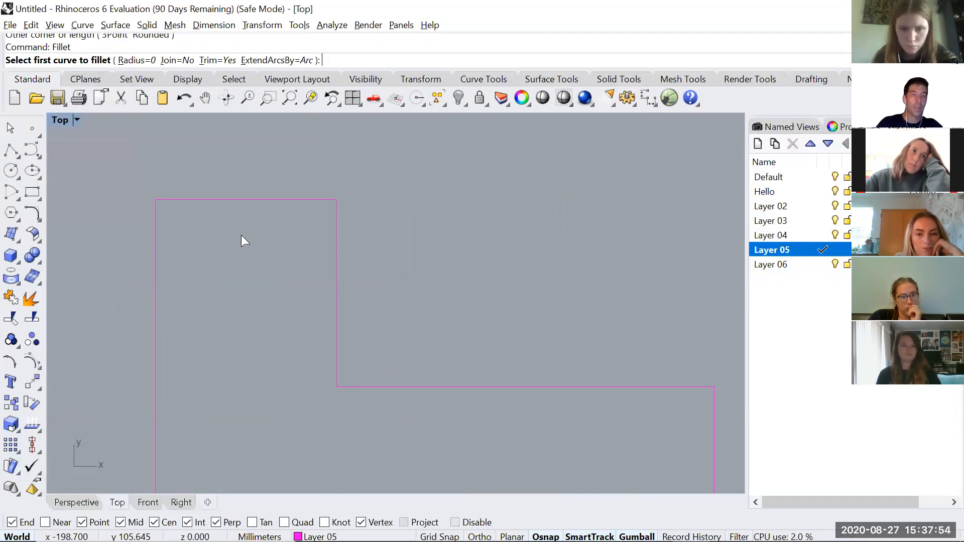
pyautogui.click(145, 61)
pyautogui.write('2')
pyautogui.press('Return')
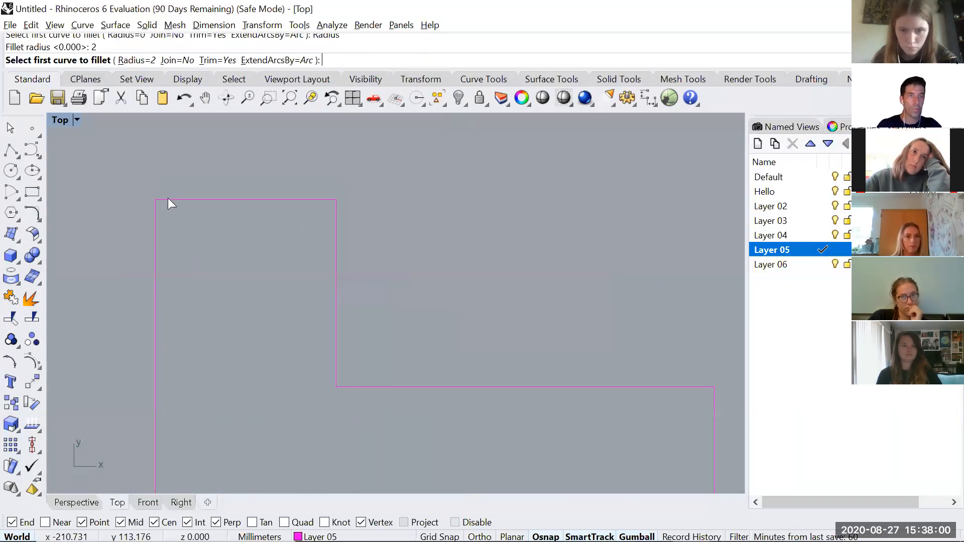
pyautogui.click(154, 229)
pyautogui.click(168, 202)
pyautogui.scroll(5, 156, 200)
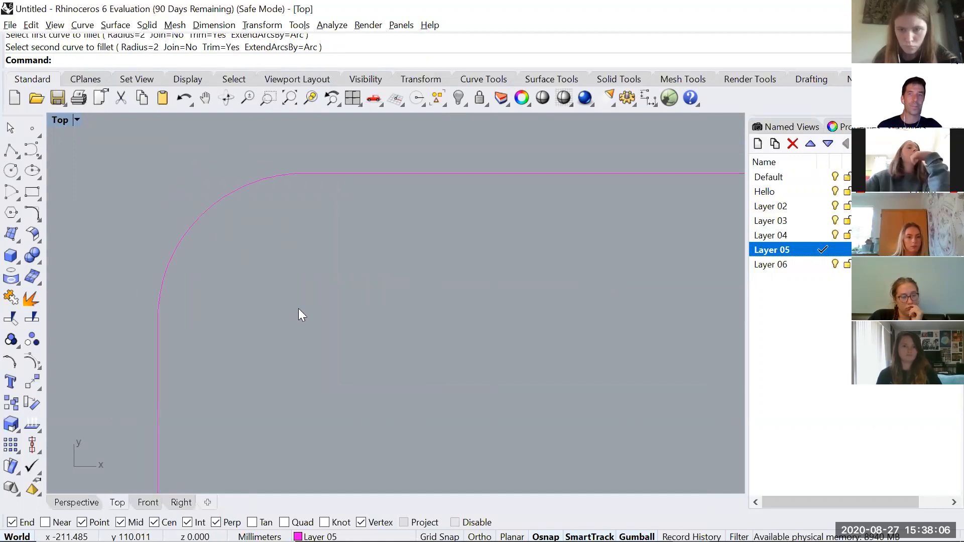
pyautogui.scroll(-10, 365, 306)
pyautogui.moveTo(408, 295); pyautogui.dragTo(273, 211, button='right')
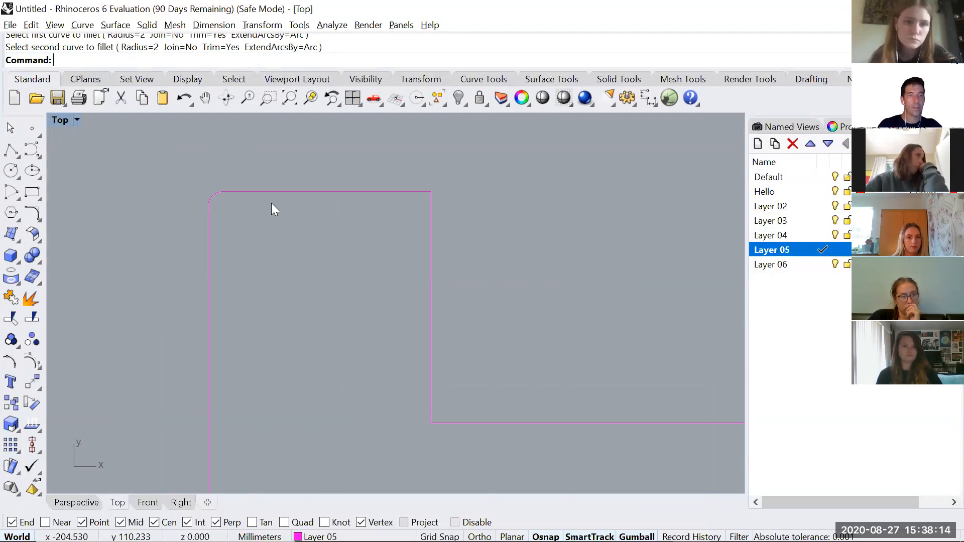
pyautogui.click(39, 219)
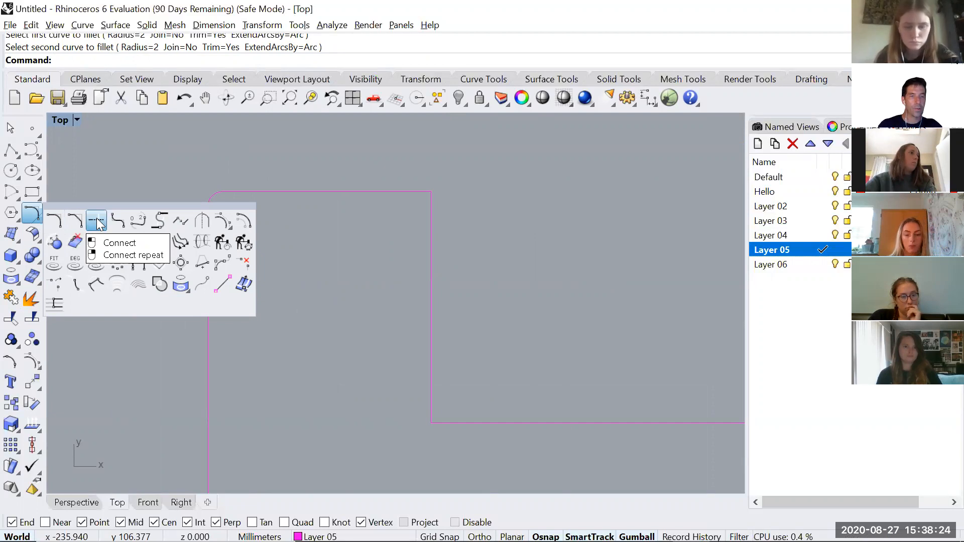
# - Mirror a copy of the stepped polyline upward across a horizontal mirror line just above its highest step, with Ortho on
pyautogui.scroll(-12, 384, 199)
pyautogui.moveTo(525, 277); pyautogui.dragTo(305, 182, button='right')
pyautogui.scroll(-6, 305, 182)
pyautogui.scroll(-4, 375, 240)
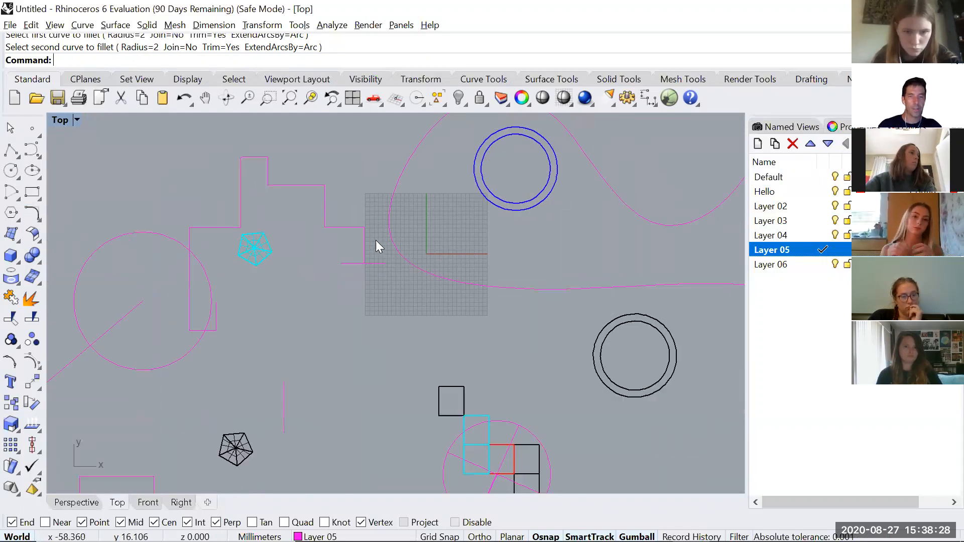
pyautogui.scroll(5, 338, 184)
pyautogui.moveTo(344, 196); pyautogui.dragTo(317, 265)
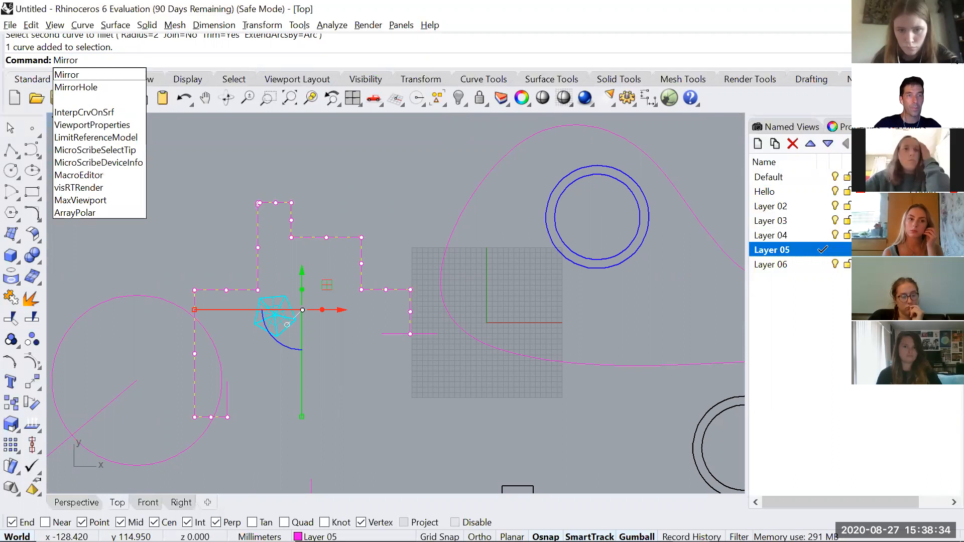
pyautogui.press('Return')
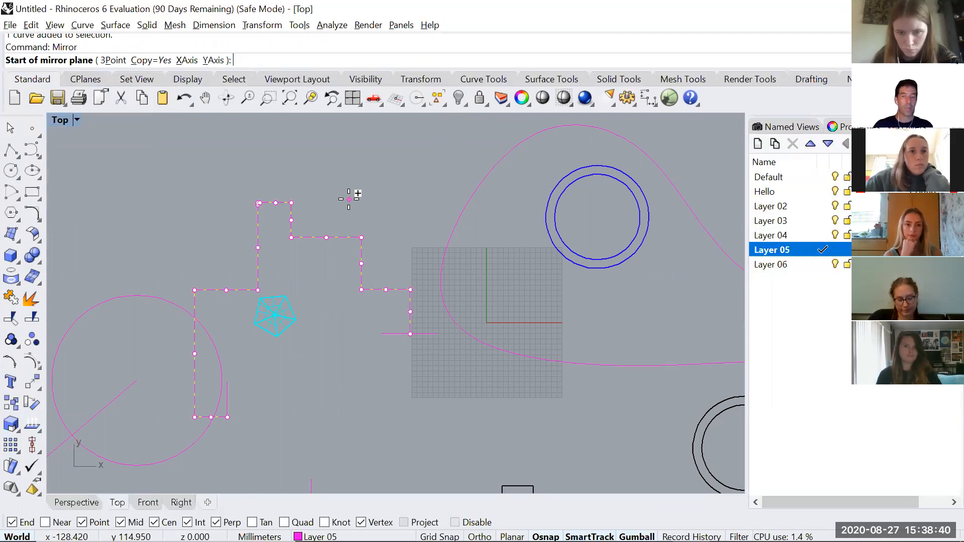
pyautogui.click(369, 185)
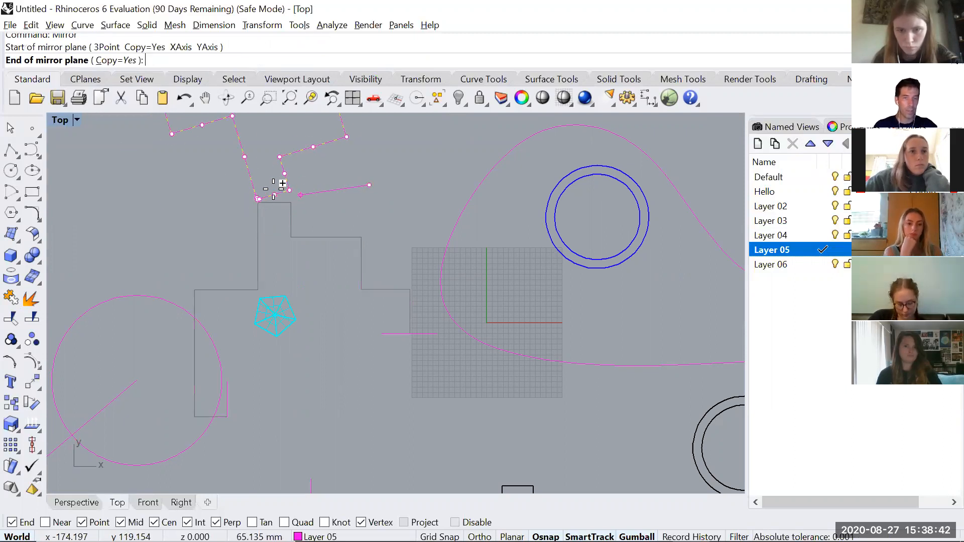
pyautogui.scroll(-5, 272, 189)
pyautogui.keyDown('shift'); pyautogui.moveTo(272, 225); pyautogui.dragTo(298, 279, button='right'); pyautogui.keyUp('shift')
pyautogui.scroll(6, 273, 225)
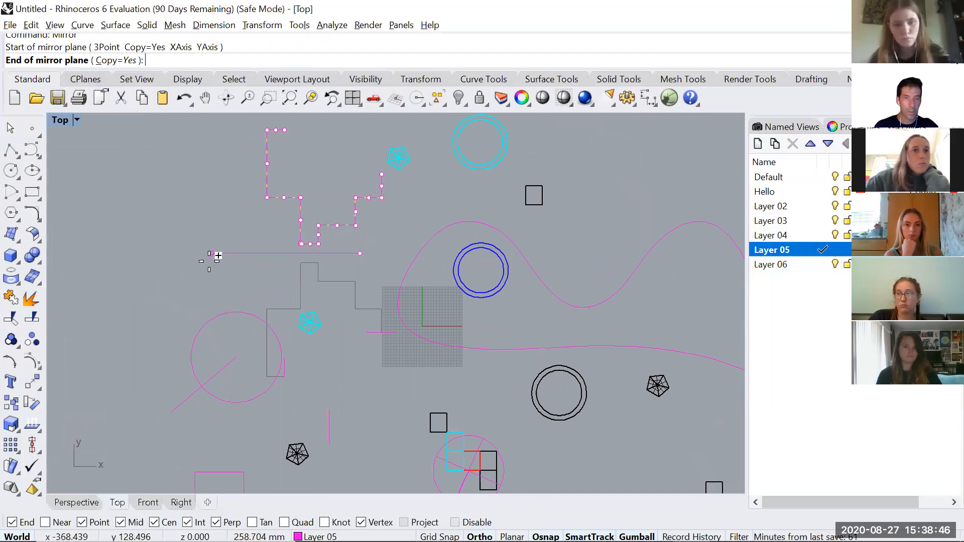
pyautogui.click(212, 255)
pyautogui.press('Escape')
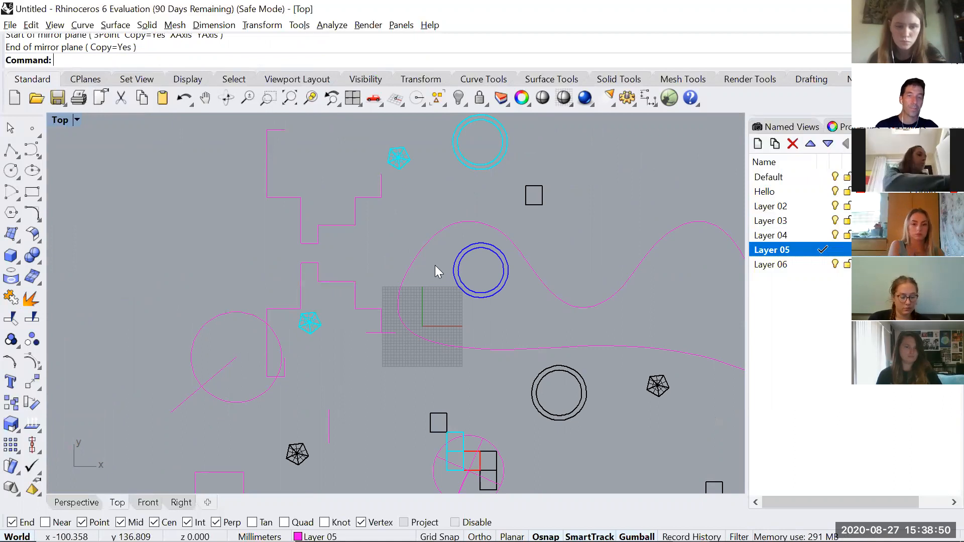
# - Mirror a copy of all objects across a vertical line just right of the zigzag polyline
pyautogui.moveTo(611, 258); pyautogui.dragTo(499, 259, button='right')
pyautogui.moveTo(545, 172); pyautogui.dragTo(513, 288)
pyautogui.press('Escape')
pyautogui.scroll(-6, 417, 208)
pyautogui.scroll(-4, 416, 208)
pyautogui.moveTo(201, 374); pyautogui.dragTo(201, 374)
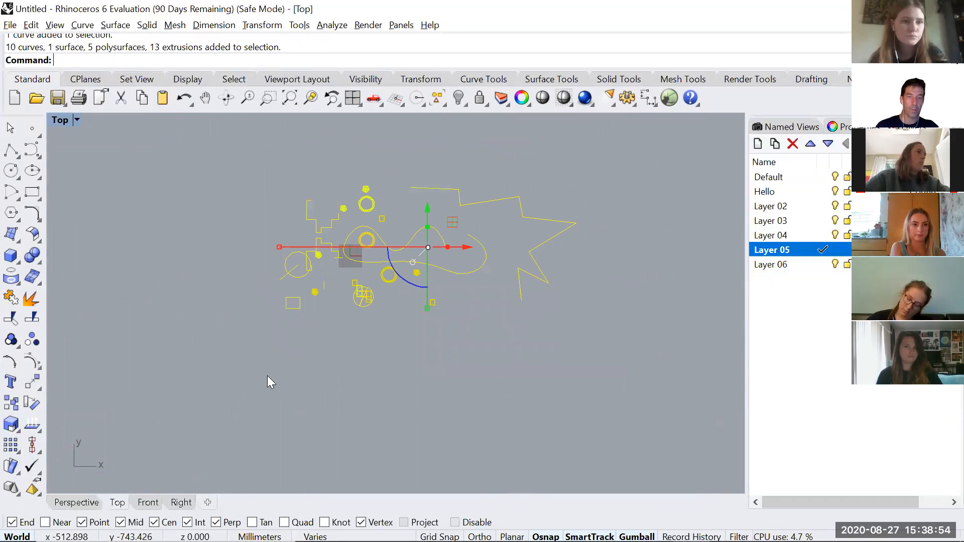
pyautogui.press('Return')
pyautogui.click(591, 178)
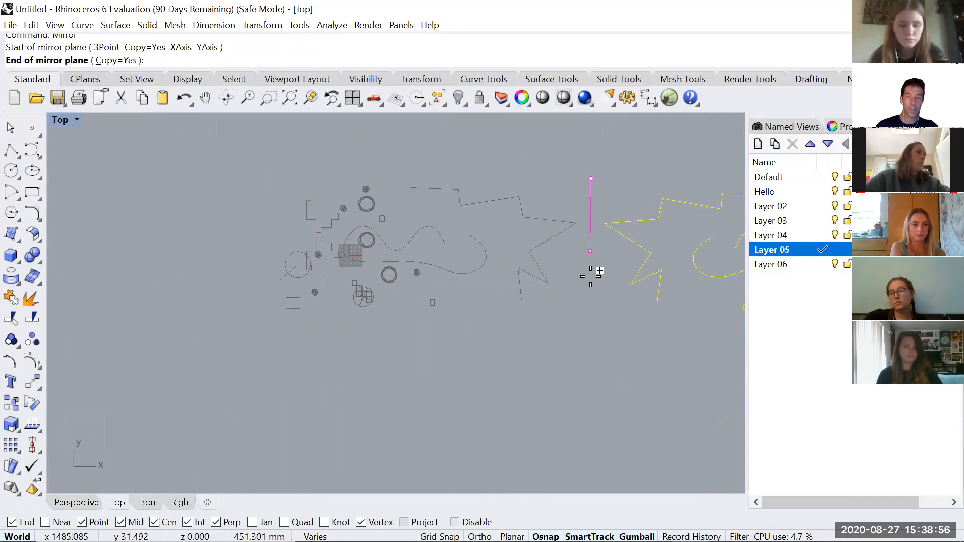
pyautogui.click(592, 335)
pyautogui.moveTo(615, 356); pyautogui.dragTo(290, 374, button='right')
pyautogui.moveTo(358, 383); pyautogui.dragTo(398, 379, button='right')
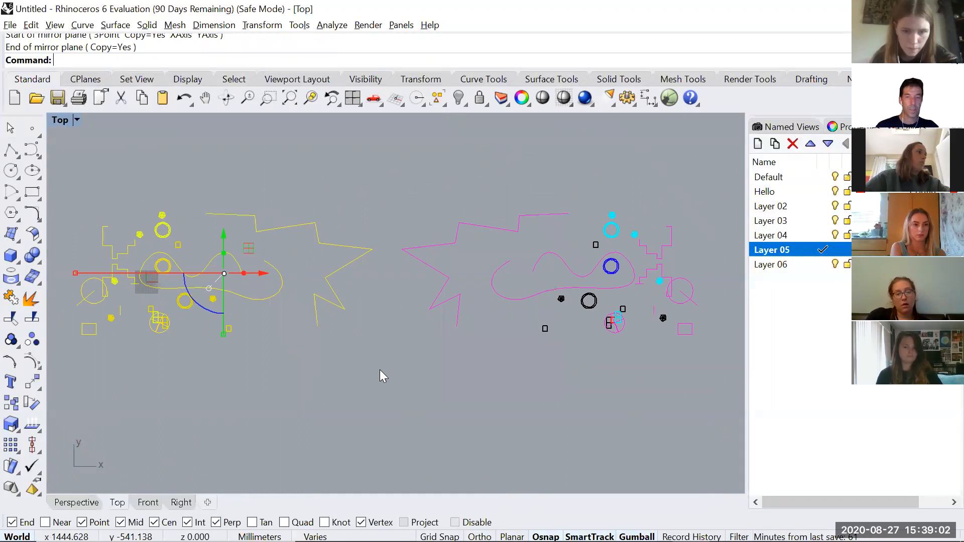
# - Undo the mirroring of the whole drawing and clear the selection
pyautogui.hotkey('ctrl', 'z')
pyautogui.press('Escape')
pyautogui.moveTo(150, 336); pyautogui.dragTo(252, 341, button='right')
# - Rotate the mirrored stepped polyline about 45 degrees clockwise around its upper-left corner, using a horizontal first reference
pyautogui.scroll(6, 246, 269)
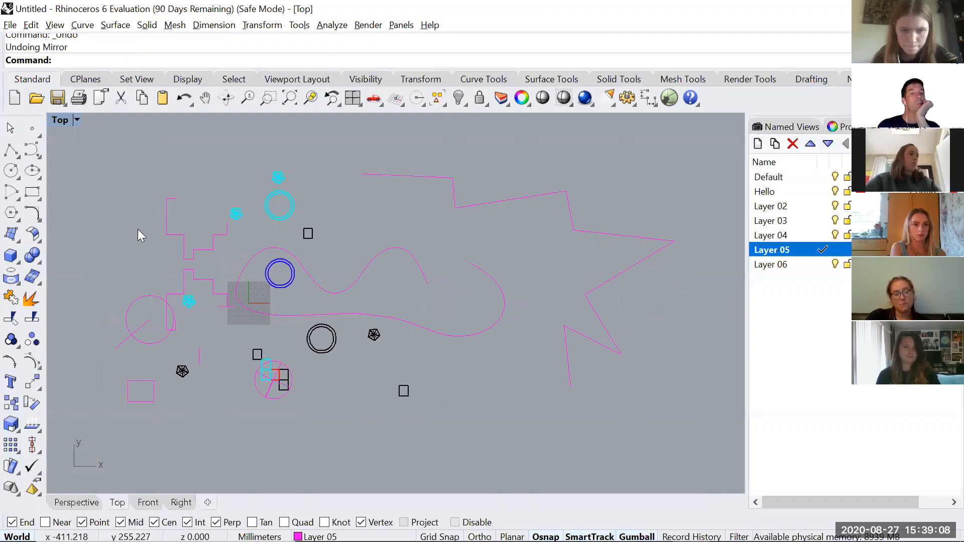
pyautogui.scroll(2, 154, 237)
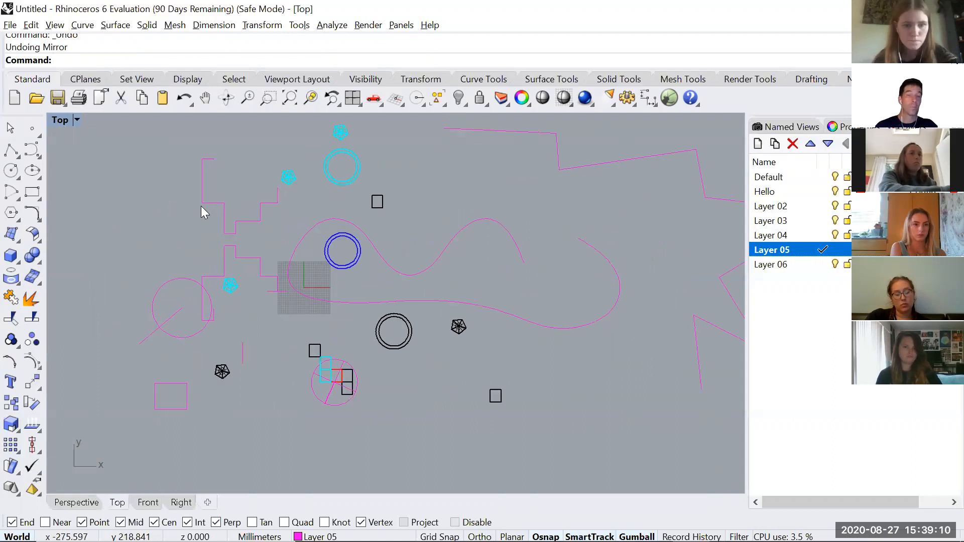
pyautogui.scroll(1, 211, 198)
pyautogui.click(211, 200)
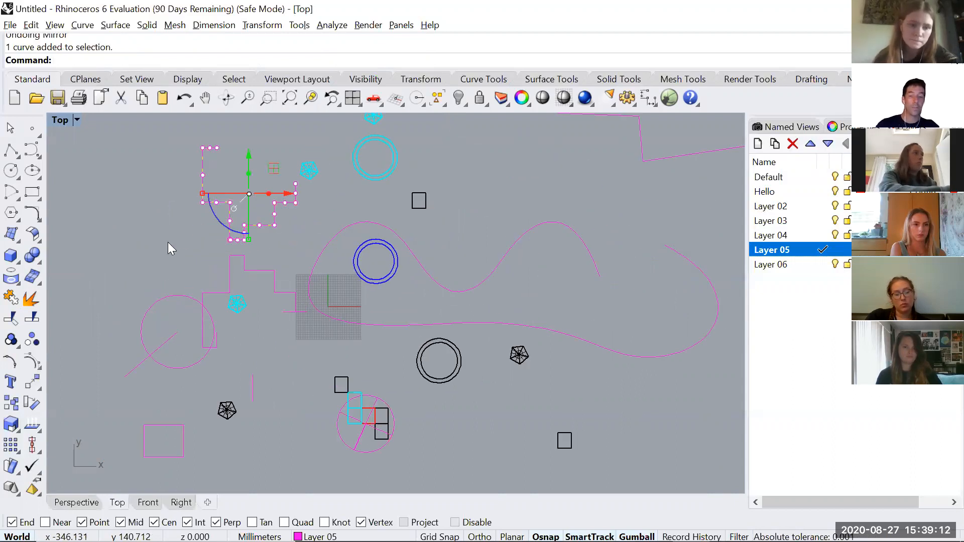
pyautogui.write('Rotate')
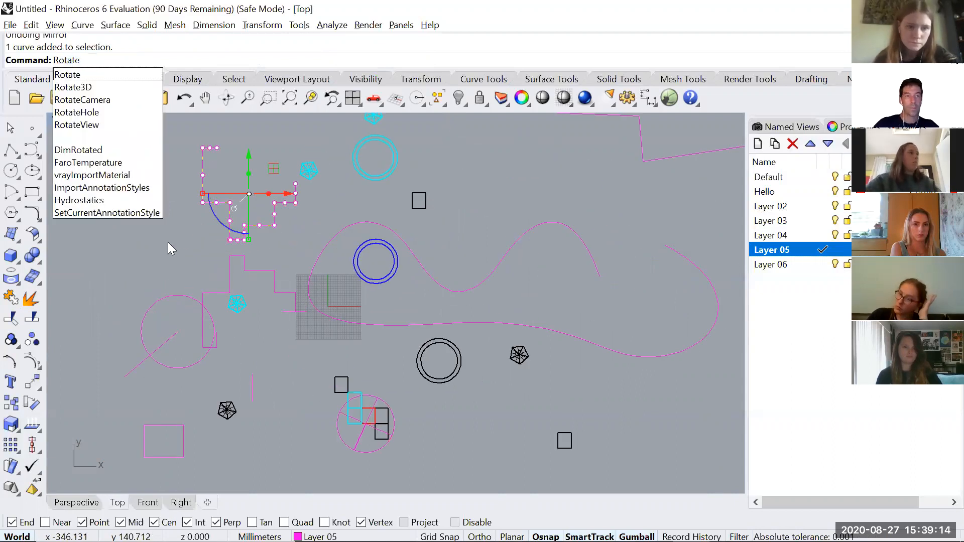
pyautogui.press('Return')
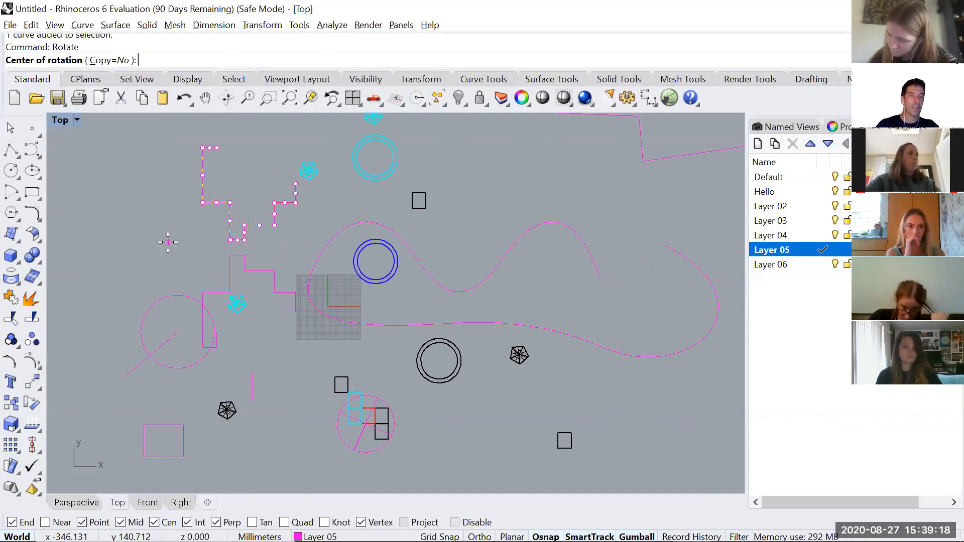
pyautogui.scroll(4, 172, 183)
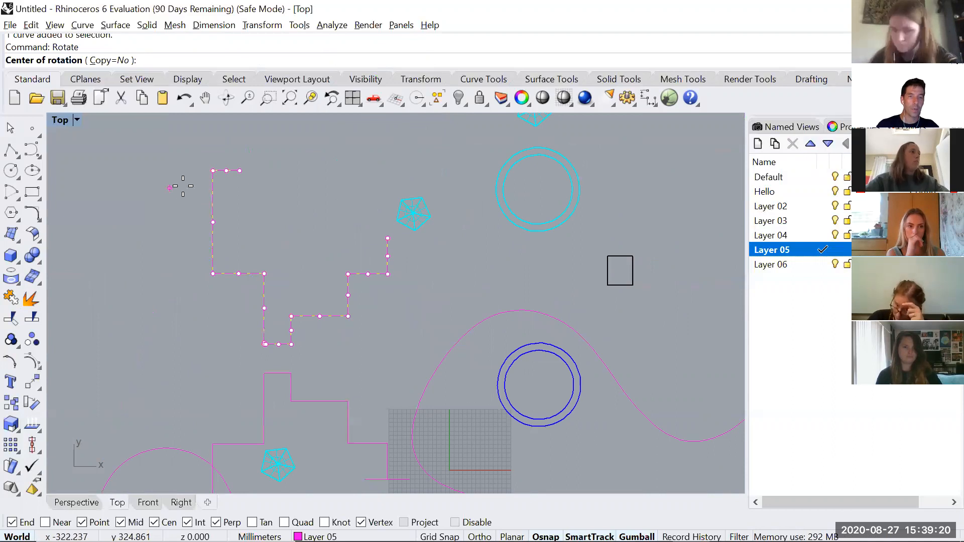
pyautogui.click(213, 170)
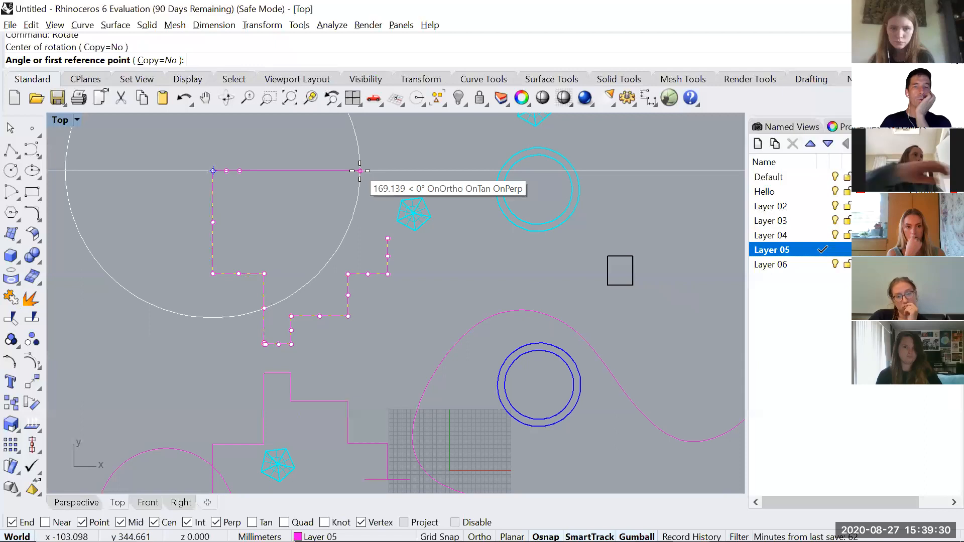
pyautogui.click(360, 171)
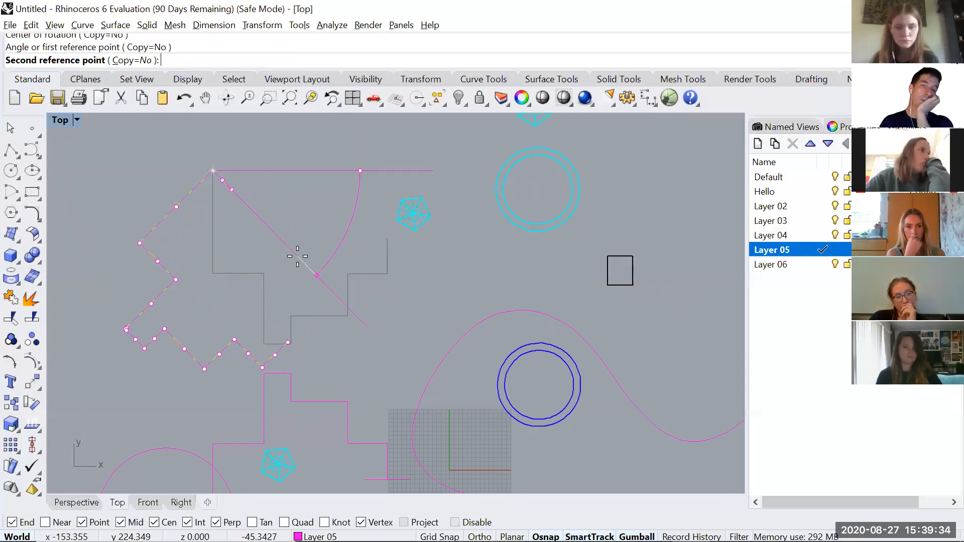
pyautogui.click(299, 257)
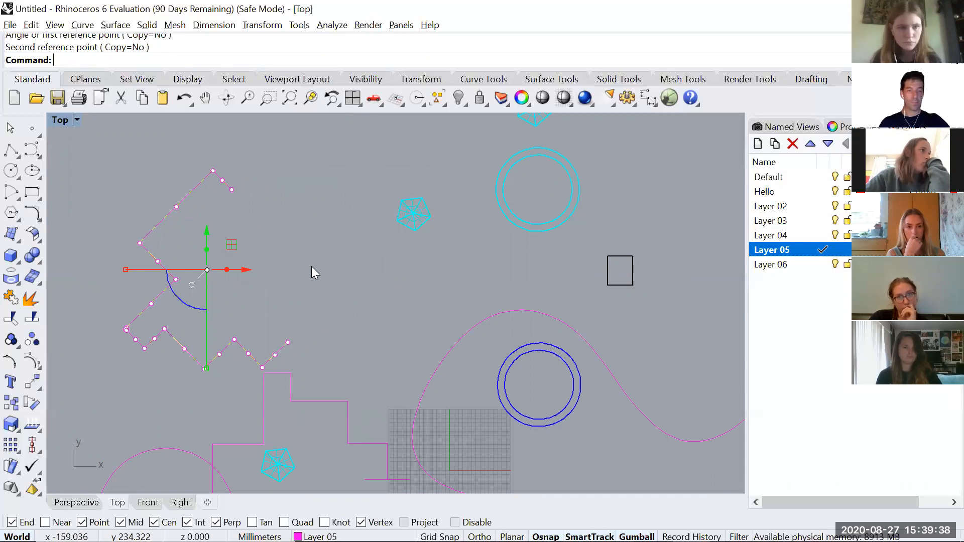
# - Undo the rotation of the mirrored stepped polyline
pyautogui.hotkey('ctrl', 'z')
pyautogui.scroll(-4, 312, 267)
pyautogui.moveTo(329, 345); pyautogui.dragTo(302, 295, button='right')
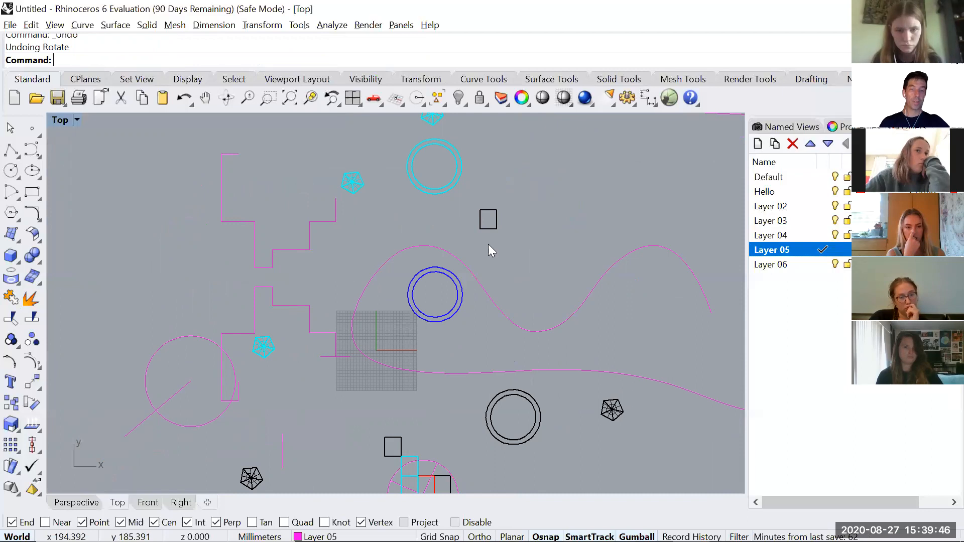
# - Rotate the small black box above the wavy curve by 90 degrees around its upper-left corner, then deselect it
pyautogui.click(495, 230)
pyautogui.scroll(5, 529, 205)
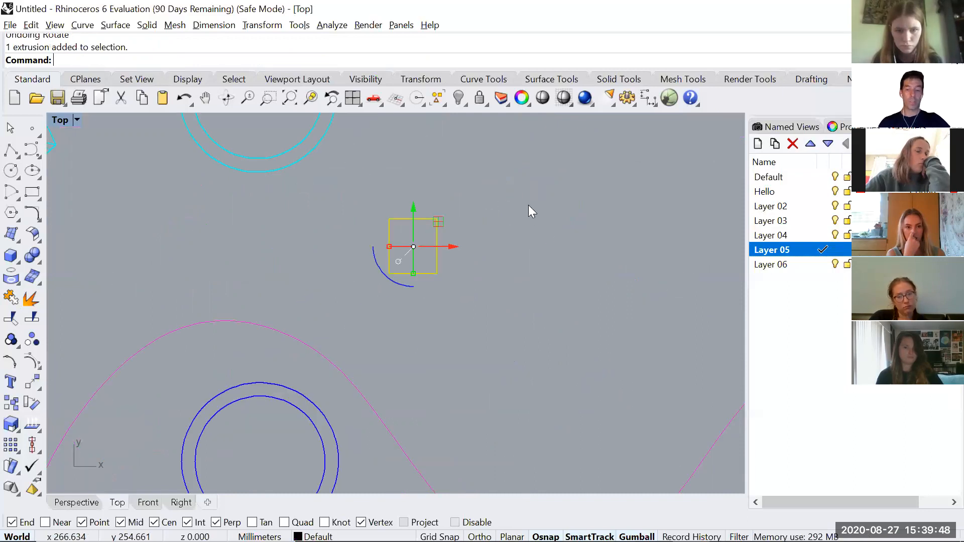
pyautogui.write('Rotate')
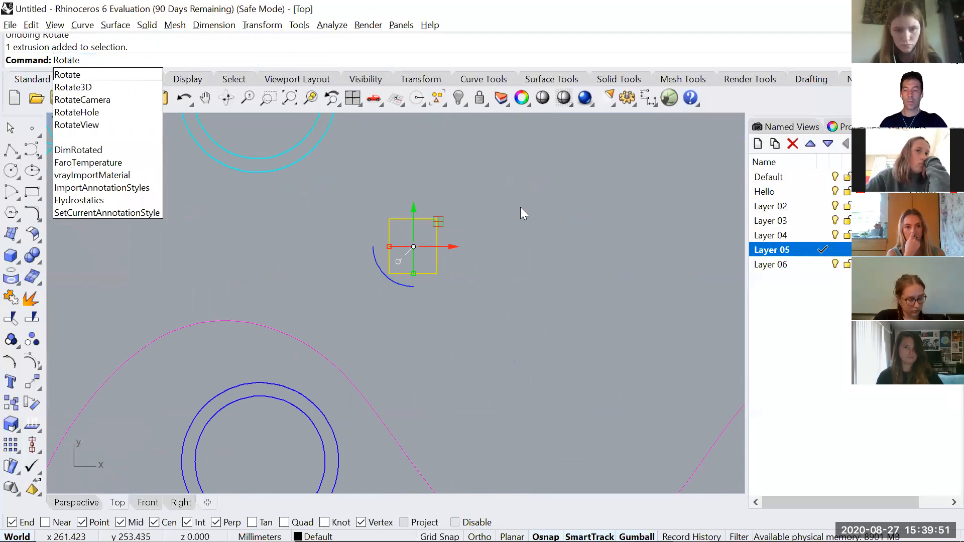
pyautogui.press('Return')
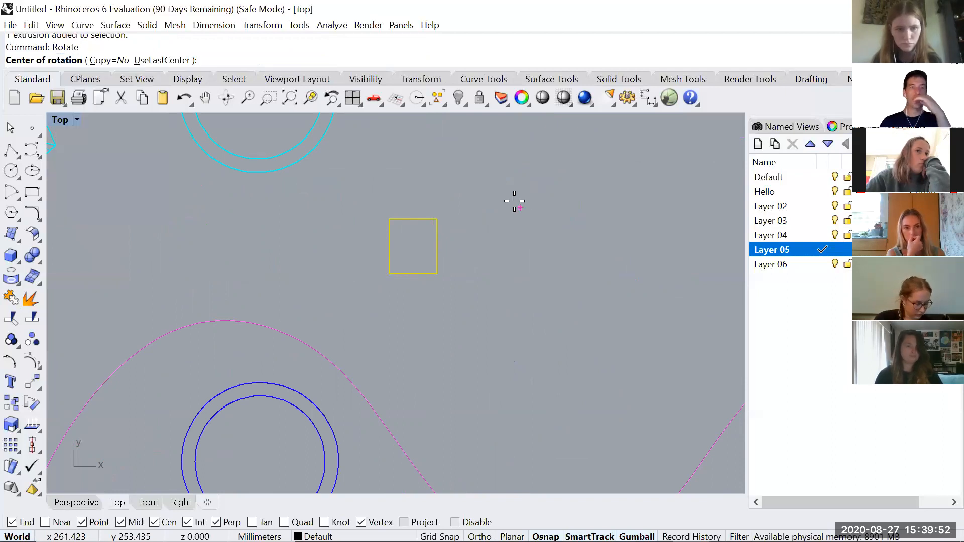
pyautogui.click(389, 218)
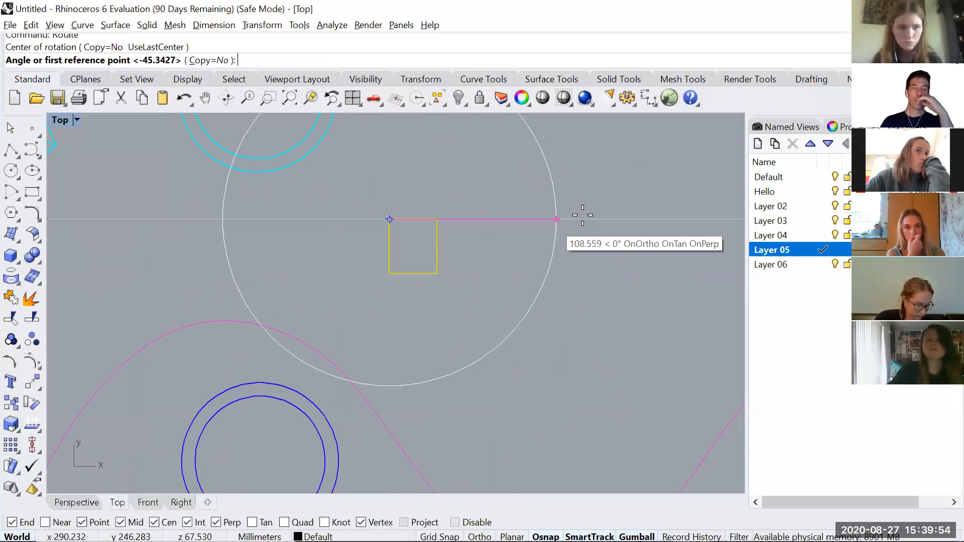
pyautogui.click(597, 218)
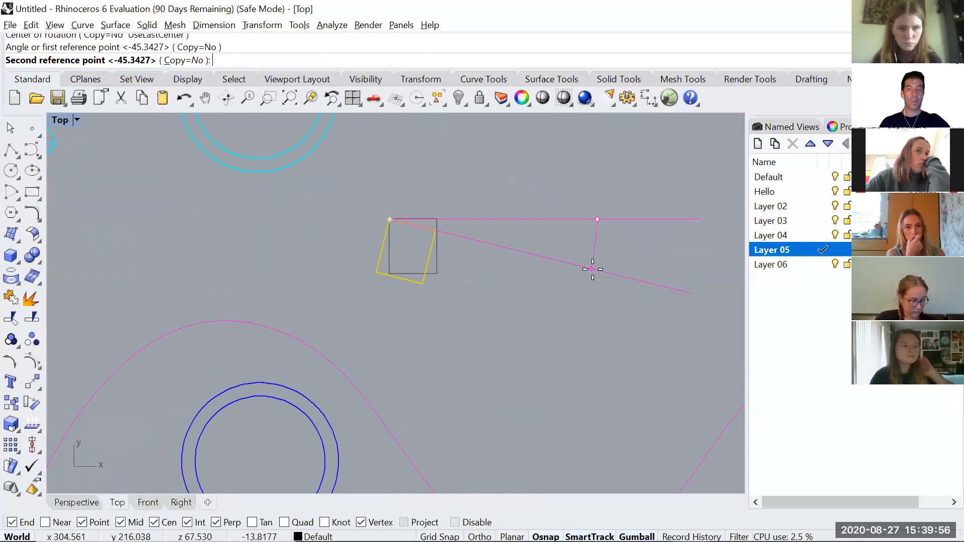
pyautogui.write('90')
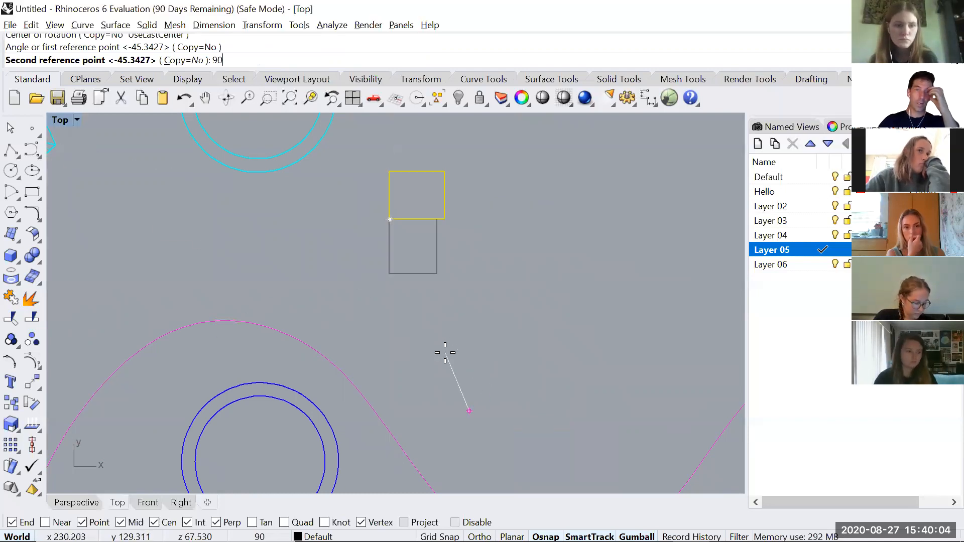
pyautogui.press('Return')
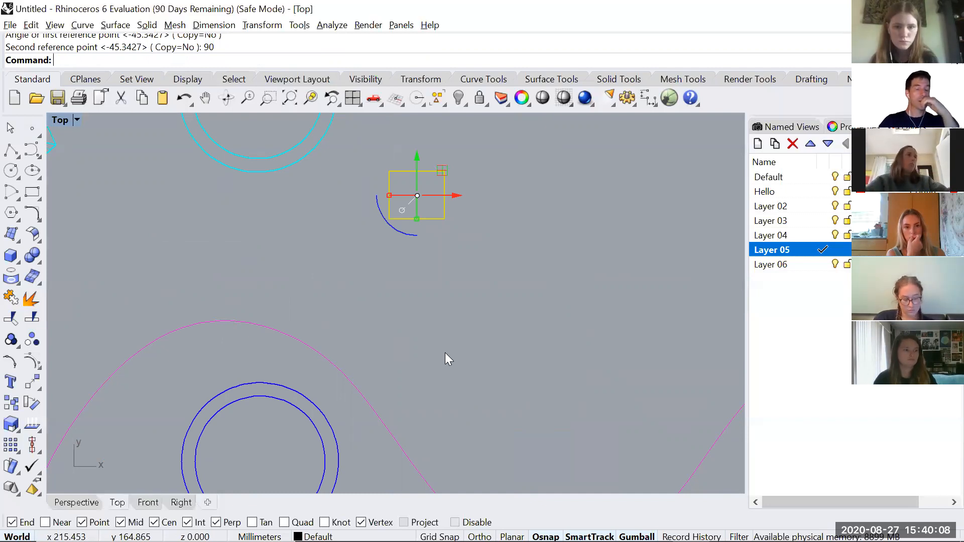
pyautogui.scroll(-5, 445, 353)
pyautogui.press('Escape')
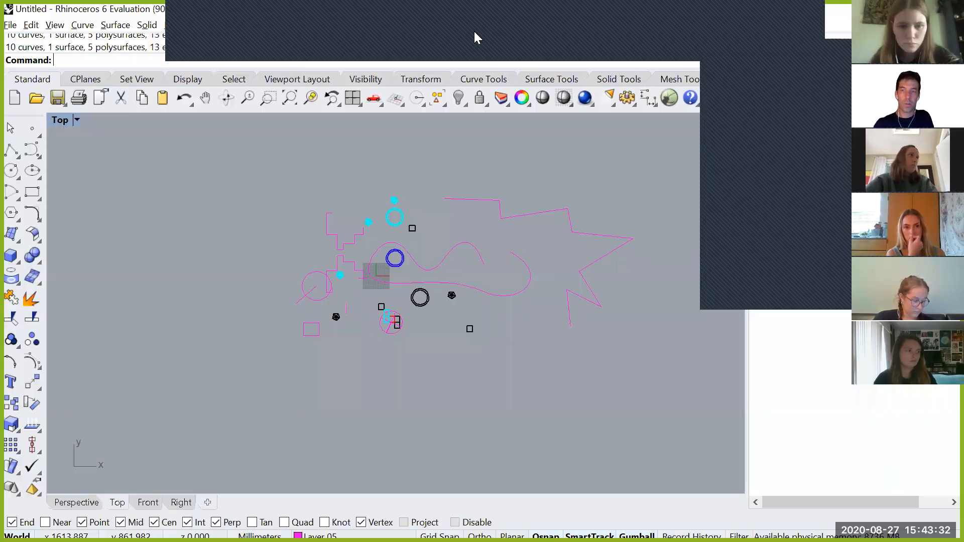
# - Select all objects in the Top view and delete them
pyautogui.moveTo(637, 199); pyautogui.dragTo(323, 347)
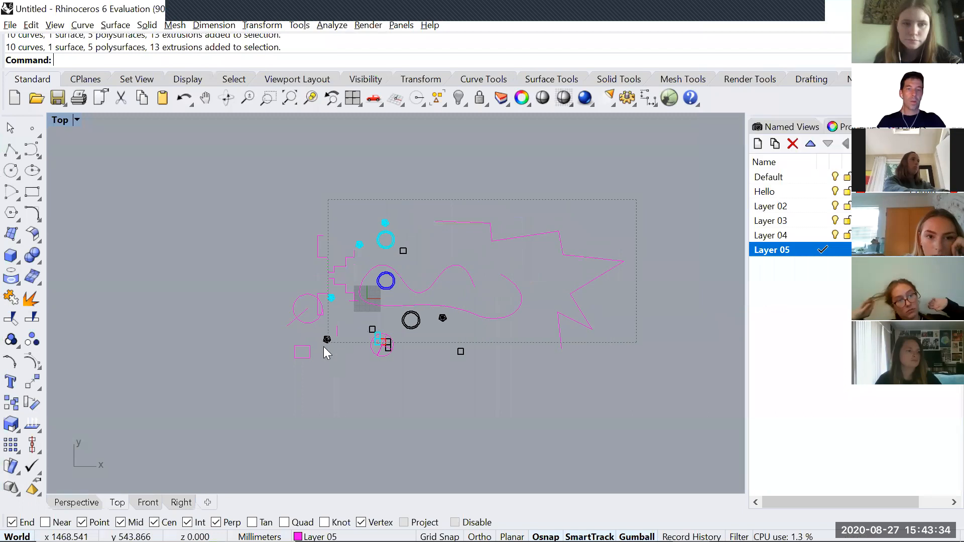
pyautogui.moveTo(270, 402); pyautogui.dragTo(269, 401)
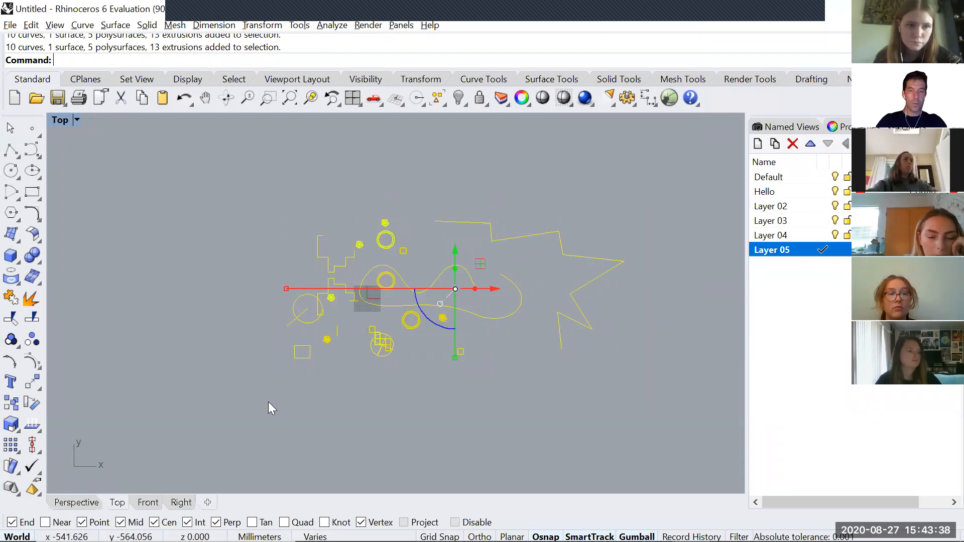
pyautogui.press('Delete')
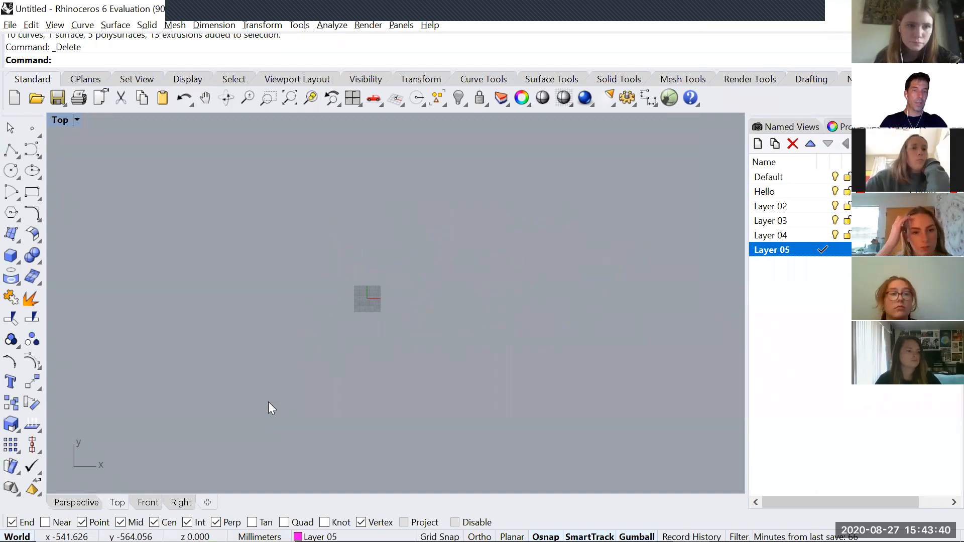
# - Draw a rectangle about 50 by 25 mm in the Top view, just above the X axis and beside the Y axis
pyautogui.scroll(4, 378, 286)
pyautogui.scroll(8, 381, 287)
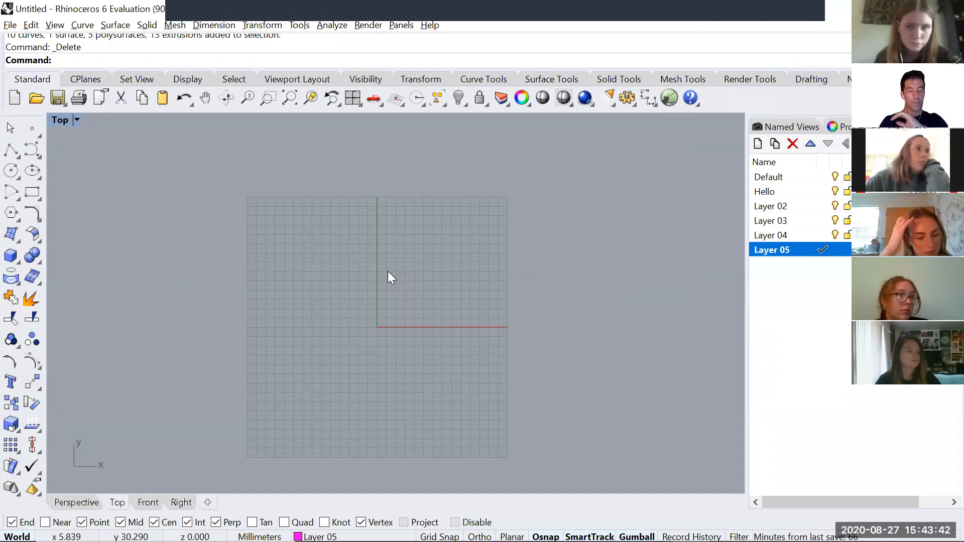
pyautogui.scroll(1, 377, 359)
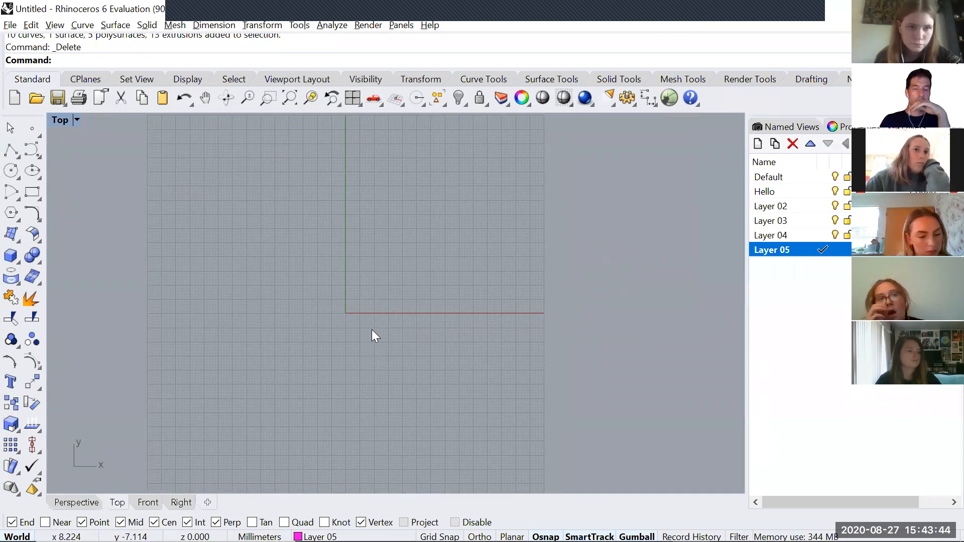
pyautogui.scroll(-4, 373, 329)
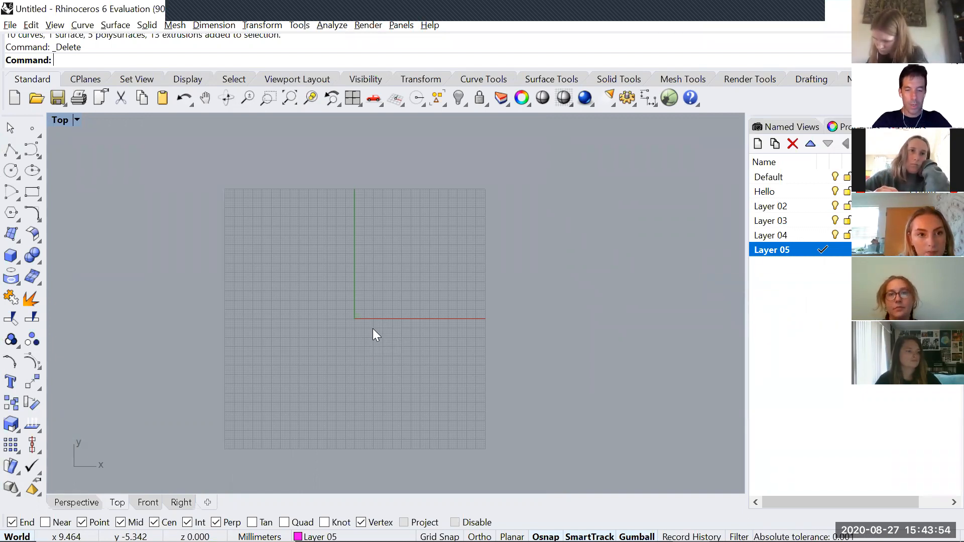
pyautogui.write('Rectangle')
pyautogui.press('Return')
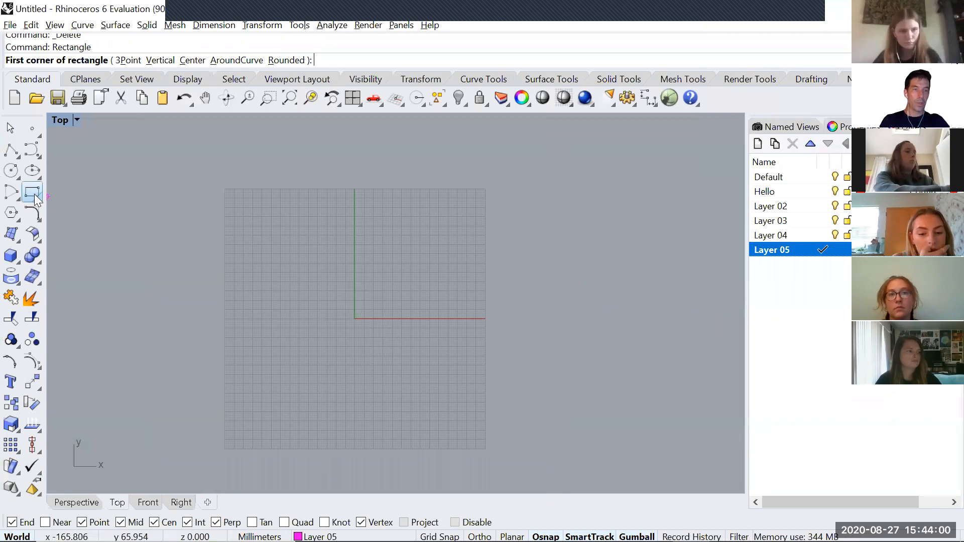
pyautogui.scroll(3, 361, 311)
pyautogui.scroll(5, 368, 269)
pyautogui.scroll(-3, 349, 236)
pyautogui.click(349, 236)
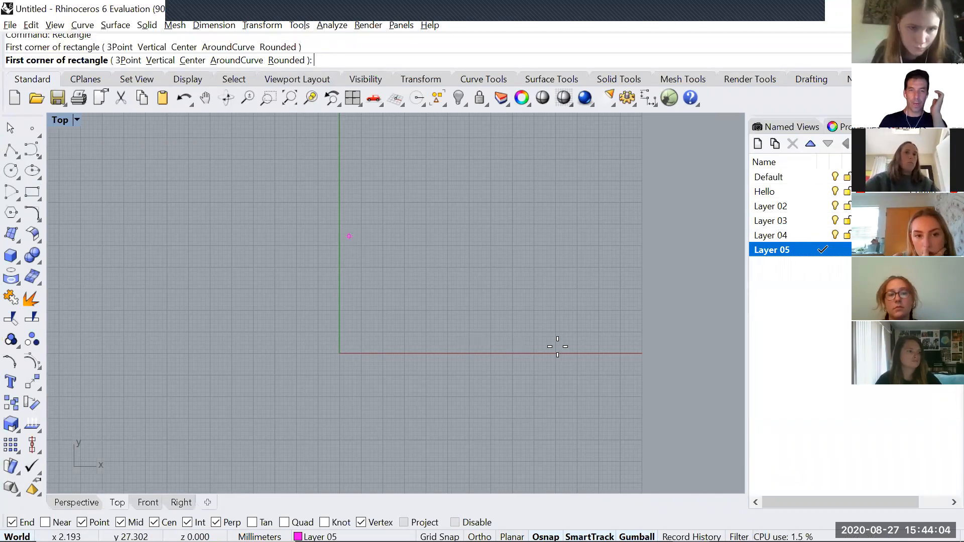
pyautogui.click(564, 344)
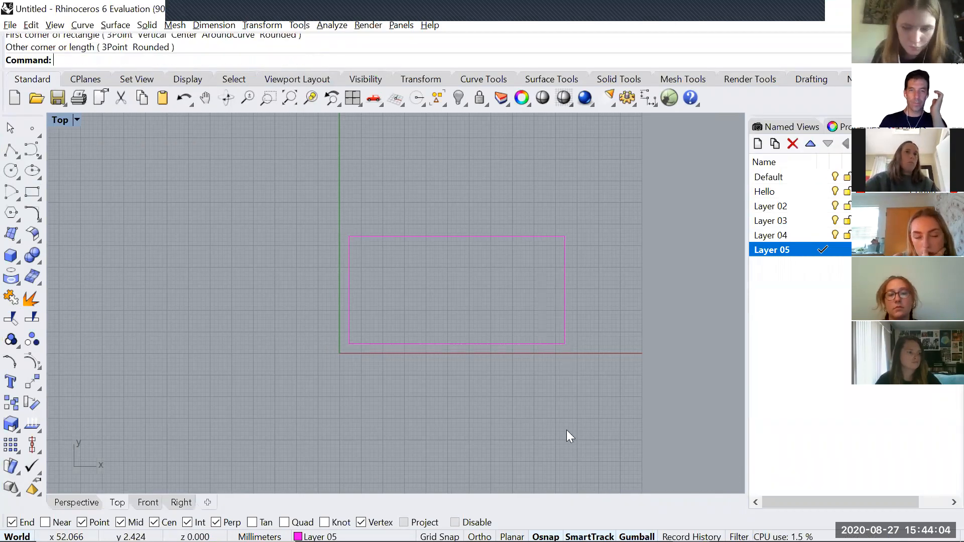
# - Switch to the four-viewport layout and frame the rectangle in each view, using Zoom Extents in Perspective
pyautogui.doubleClick(60, 120)
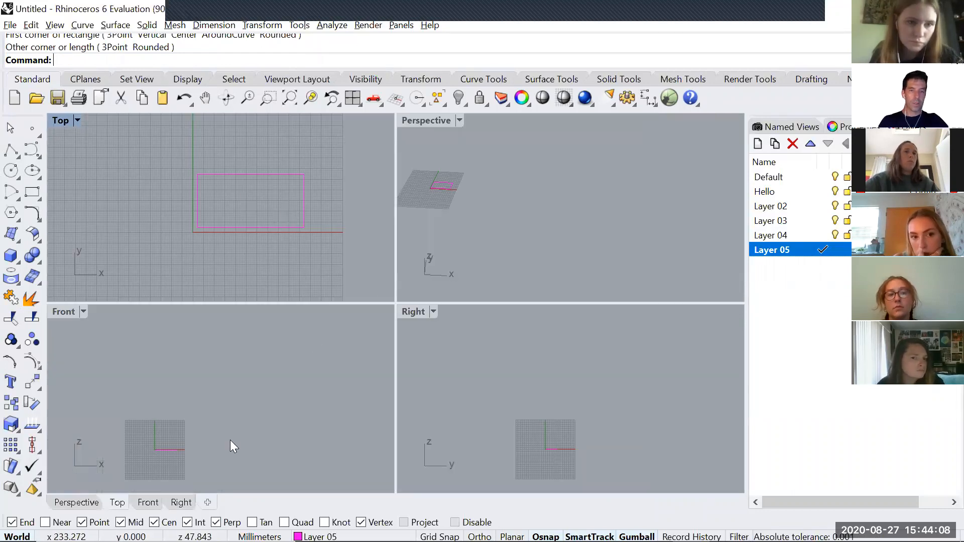
pyautogui.moveTo(222, 447); pyautogui.dragTo(291, 405, button='right')
pyautogui.scroll(2, 248, 424)
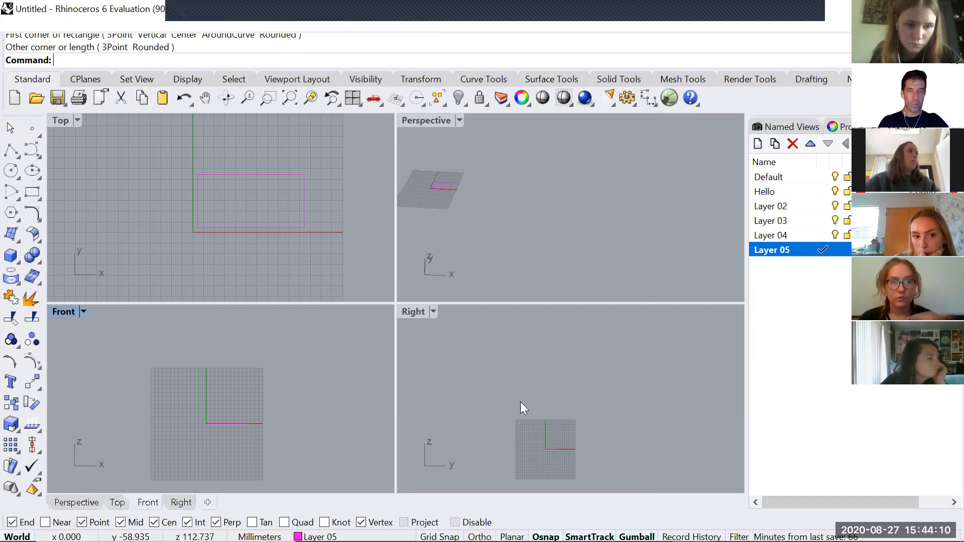
pyautogui.moveTo(521, 402); pyautogui.dragTo(519, 375, button='right')
pyautogui.scroll(2, 519, 376)
pyautogui.moveTo(490, 205); pyautogui.dragTo(472, 210, button='right')
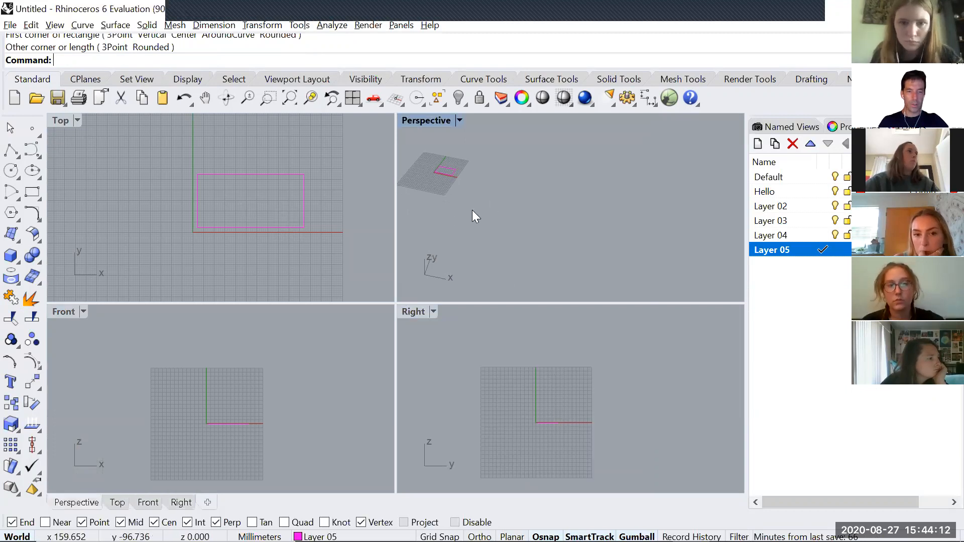
pyautogui.press('Return')
pyautogui.write('e')
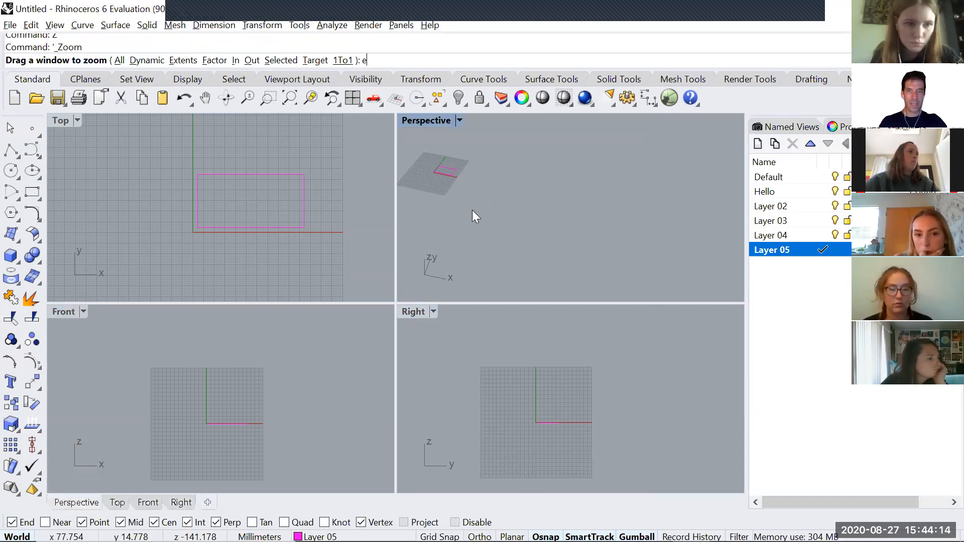
pyautogui.press('Return')
pyautogui.scroll(-2, 526, 235)
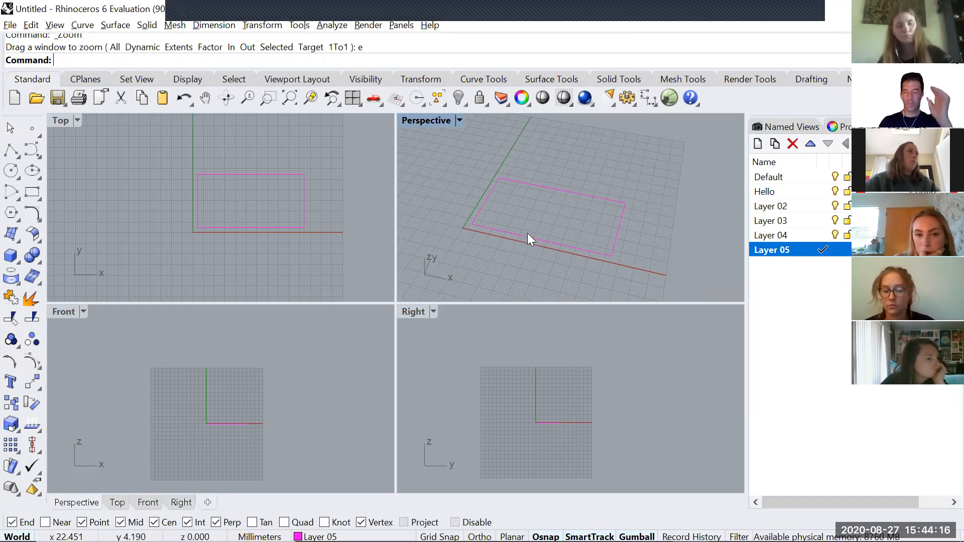
pyautogui.moveTo(291, 202); pyautogui.dragTo(257, 221, button='right')
pyautogui.scroll(2, 257, 215)
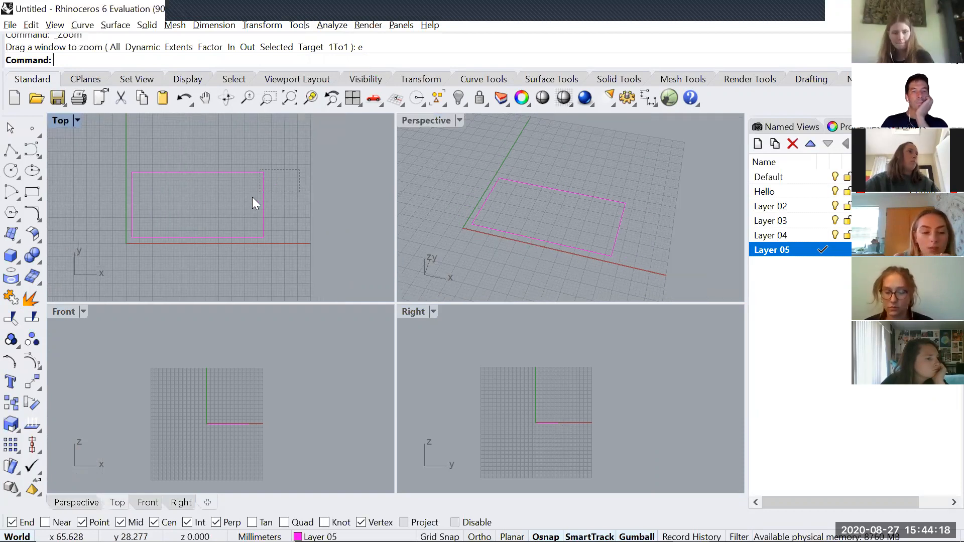
# - Select the rectangle in the Top view and again in the Perspective view, clearing the selection each time
pyautogui.click(264, 197)
pyautogui.click(502, 262)
pyautogui.click(534, 240)
pyautogui.click(507, 264)
pyautogui.scroll(-3, 508, 261)
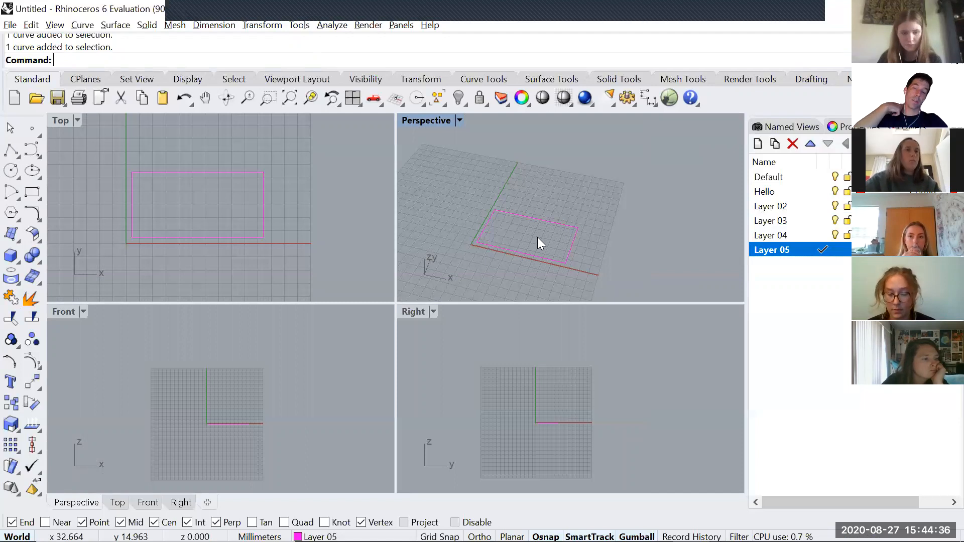
# - Extrude the rectangle upward 10 mm with ExtrudeCrv as a solid, keeping the input curve
pyautogui.write('ExtrudeCrv')
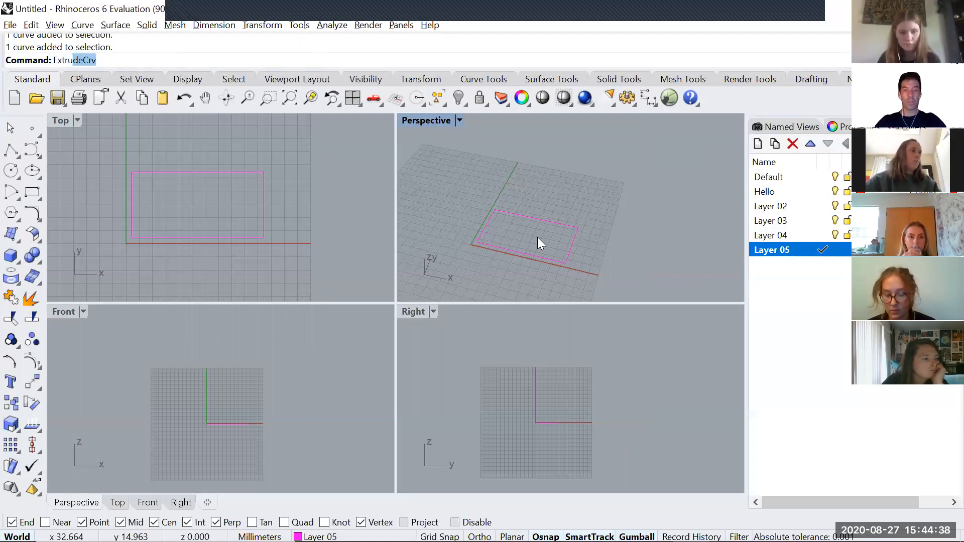
pyautogui.press('Return')
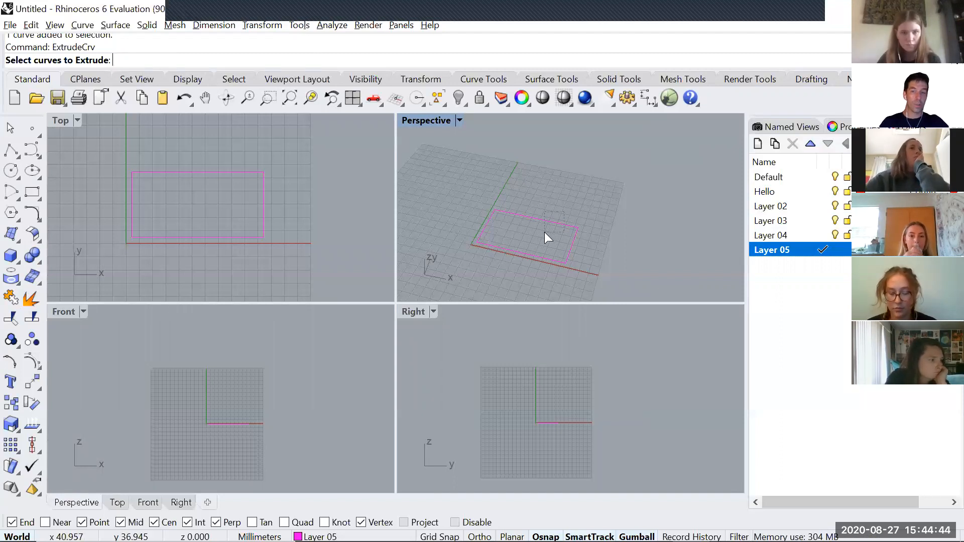
pyautogui.moveTo(545, 234); pyautogui.dragTo(586, 187)
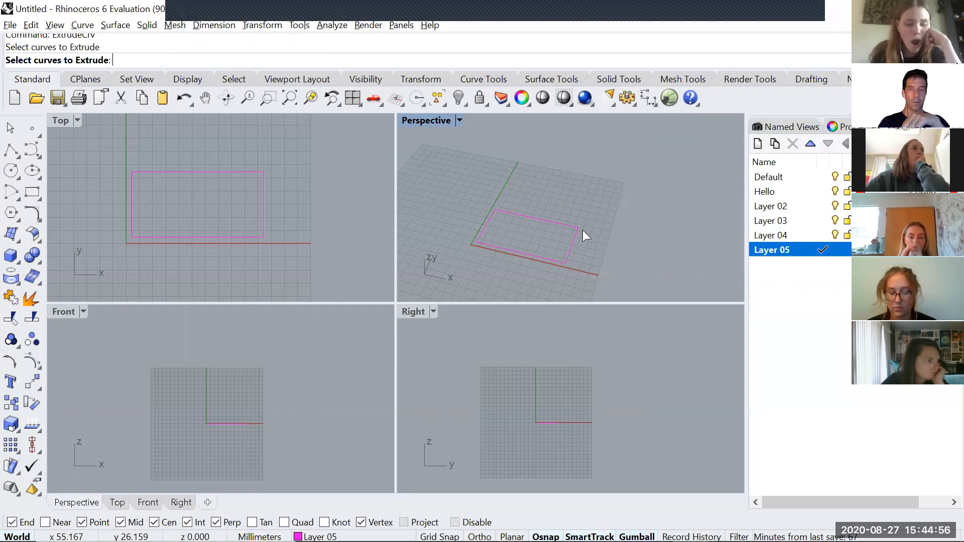
pyautogui.click(548, 221)
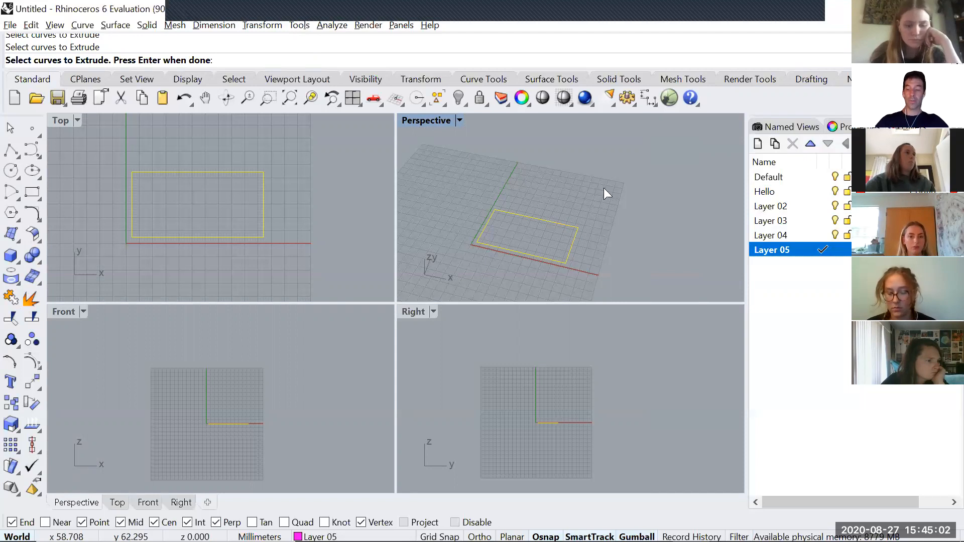
pyautogui.press('Return')
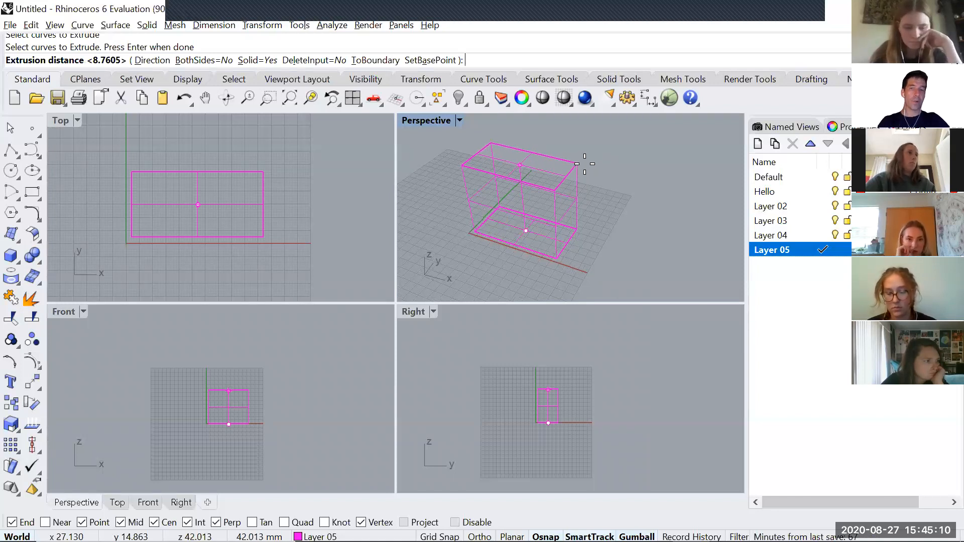
pyautogui.write('10')
pyautogui.press('Return')
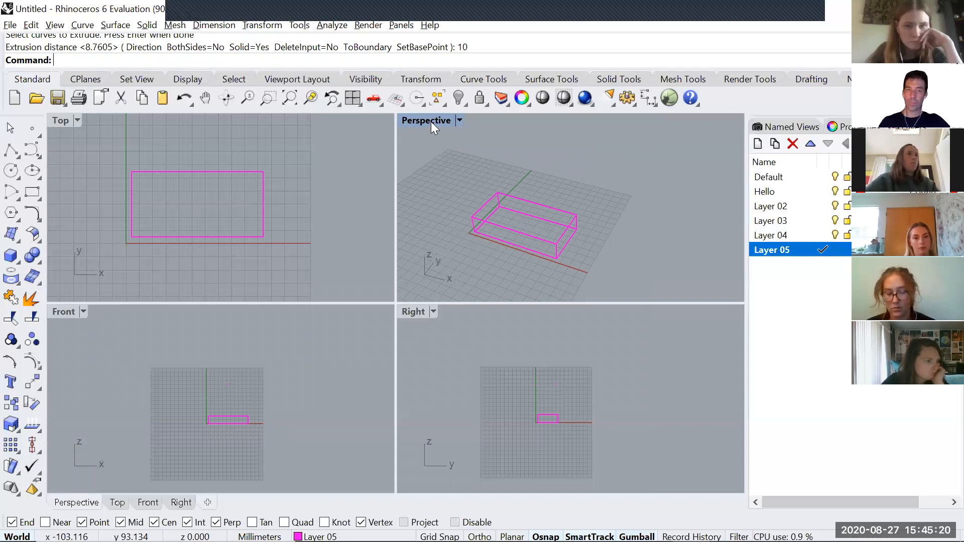
# - Move the extruded box along the Y axis, away from its base rectangle
pyautogui.moveTo(274, 243); pyautogui.dragTo(274, 253, button='right')
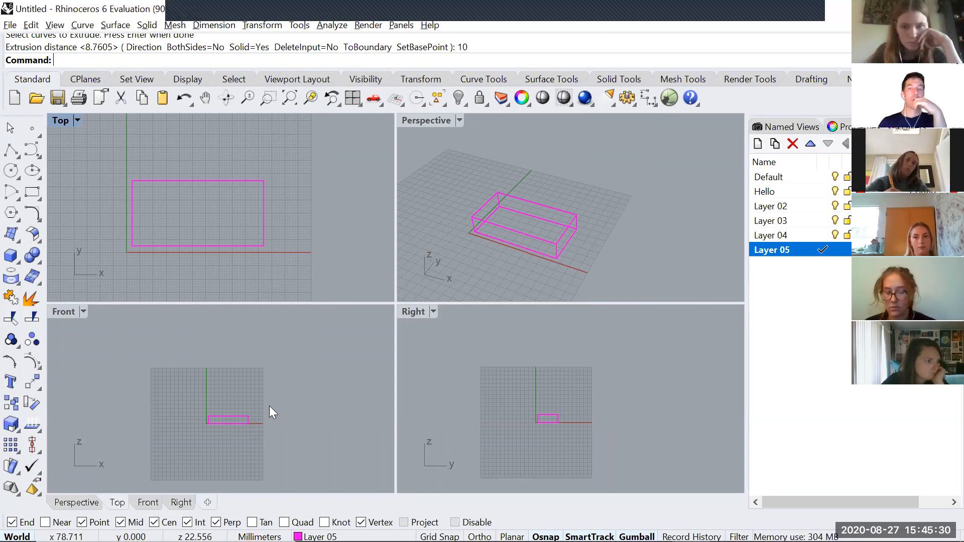
pyautogui.click(531, 201)
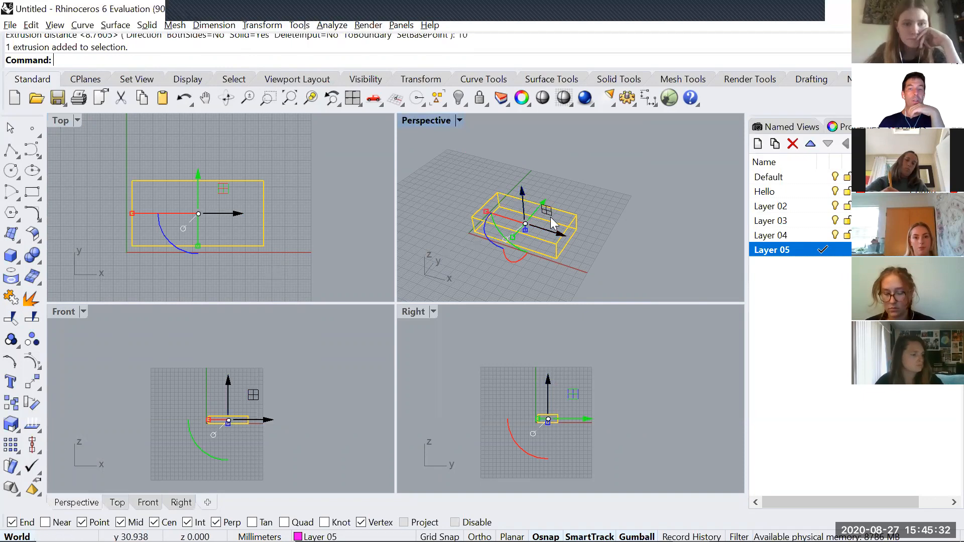
pyautogui.write('Move')
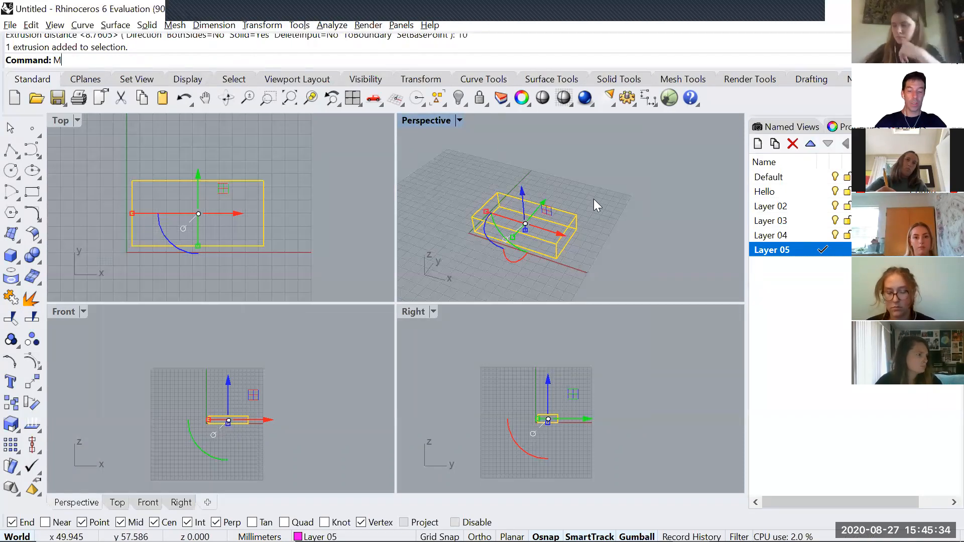
pyautogui.press('Return')
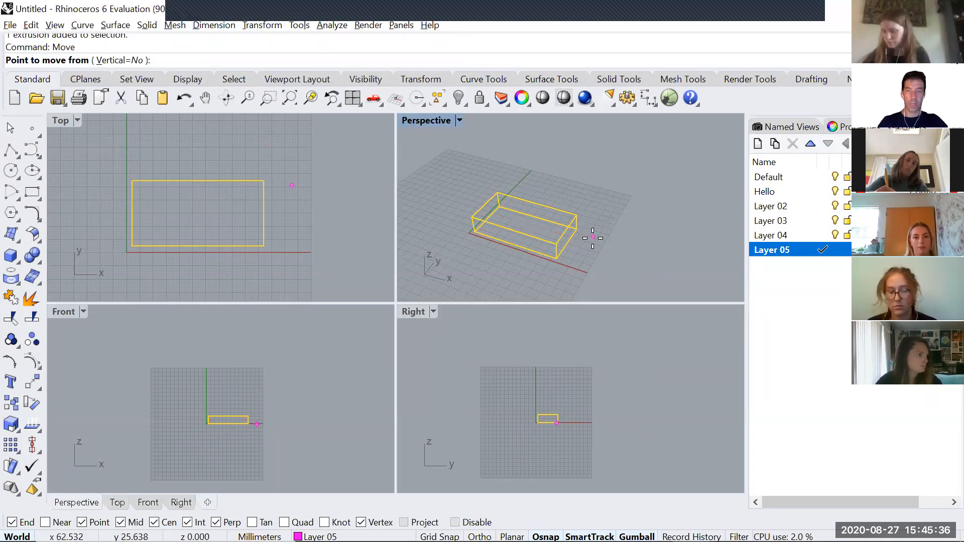
pyautogui.click(587, 267)
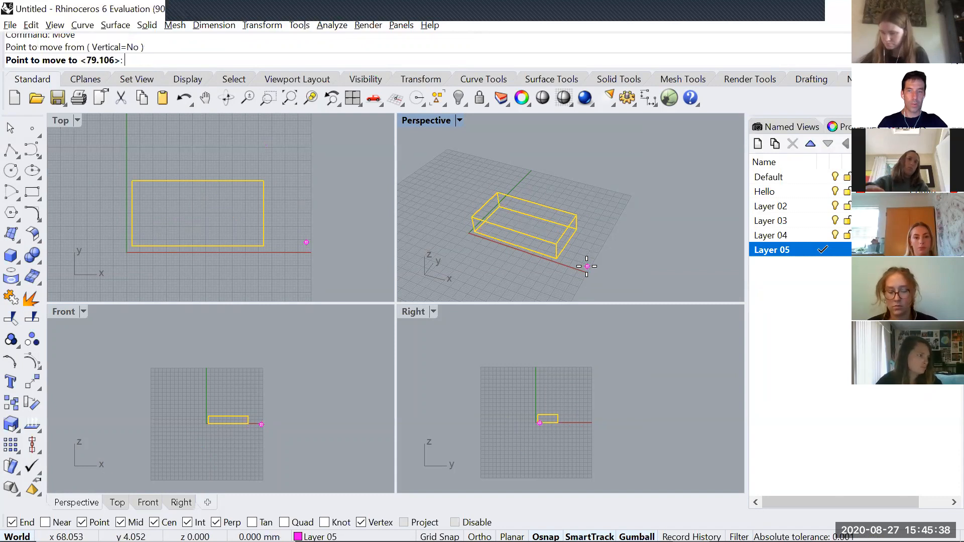
pyautogui.click(622, 207)
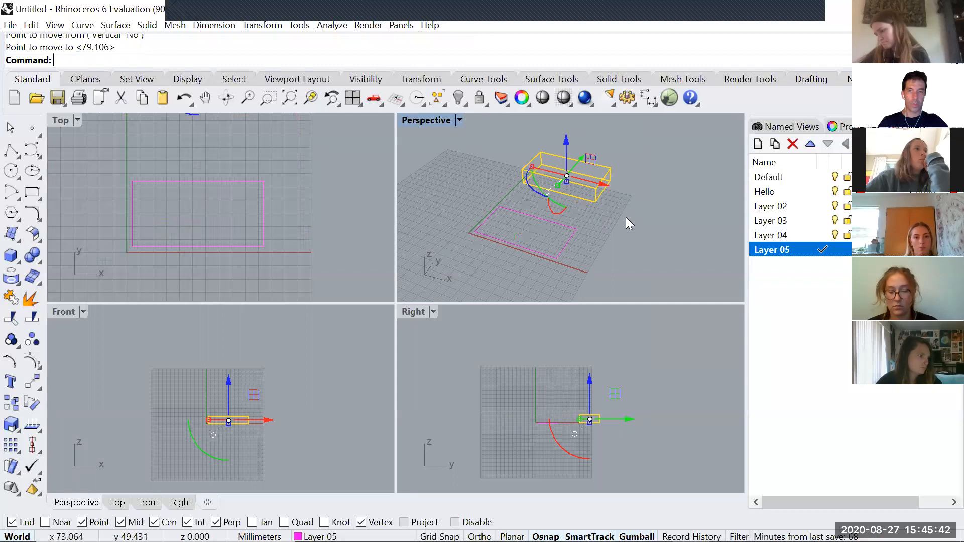
# - Deselect the box and examine it together with the original rectangle in all four viewports
pyautogui.moveTo(626, 217)
pyautogui.mouseDown(button='right')
pyautogui.moveTo(609, 210)
pyautogui.moveTo(629, 217)
pyautogui.mouseUp(button='right')
pyautogui.scroll(-3, 302, 197)
pyautogui.moveTo(303, 197); pyautogui.dragTo(285, 203, button='right')
pyautogui.moveTo(247, 415)
pyautogui.mouseDown(button='right')
pyautogui.moveTo(194, 401)
pyautogui.moveTo(256, 399)
pyautogui.mouseUp(button='right')
pyautogui.scroll(12, 194, 403)
pyautogui.scroll(10, 613, 410)
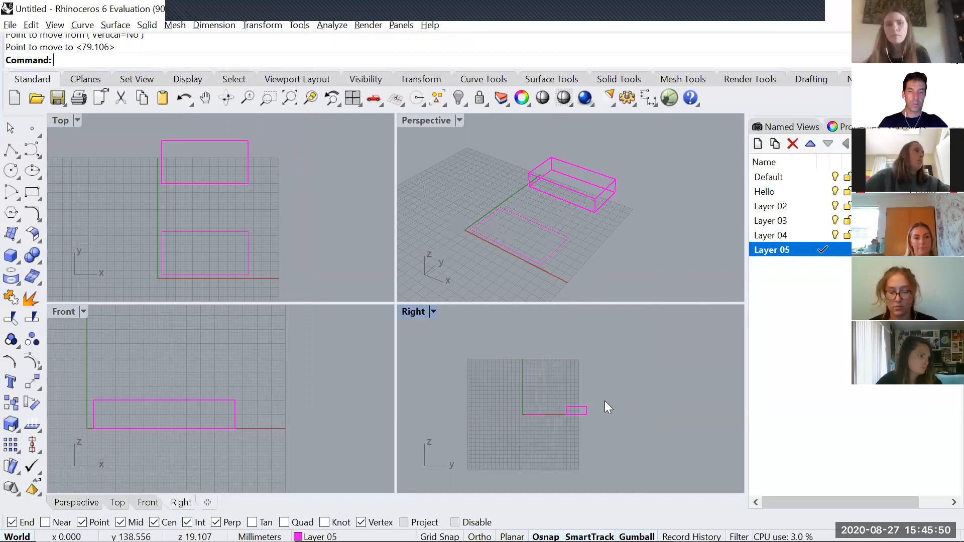
pyautogui.moveTo(580, 407); pyautogui.dragTo(666, 405, button='right')
pyautogui.moveTo(614, 238); pyautogui.dragTo(611, 245, button='right')
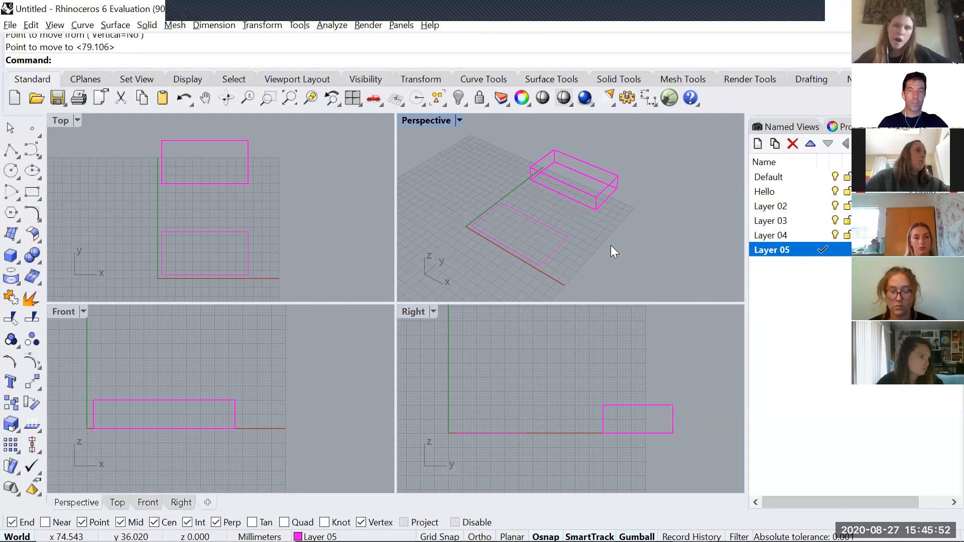
# - Select the original flat rectangle in the Perspective view, deselect it, and select it again with a window
pyautogui.click(564, 240)
pyautogui.click(647, 267)
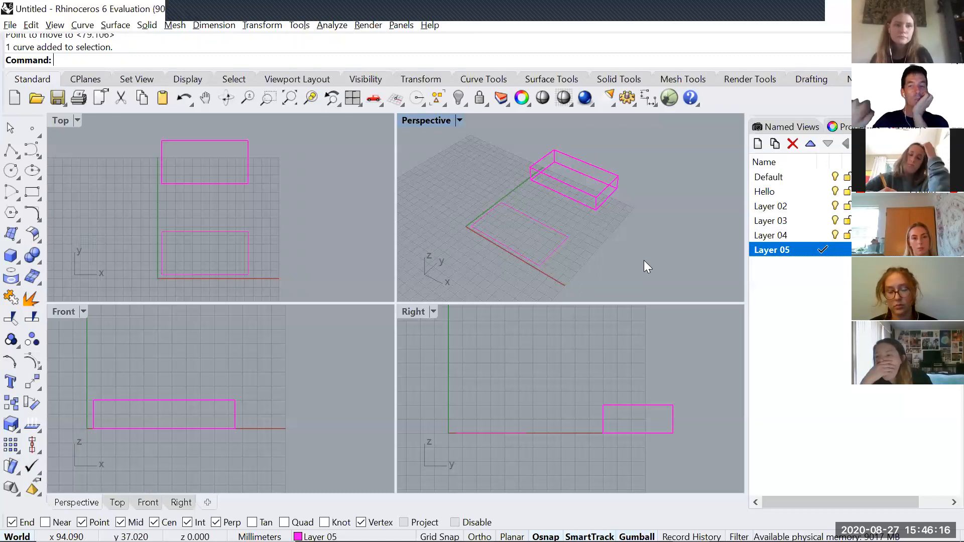
pyautogui.moveTo(449, 188); pyautogui.dragTo(606, 289)
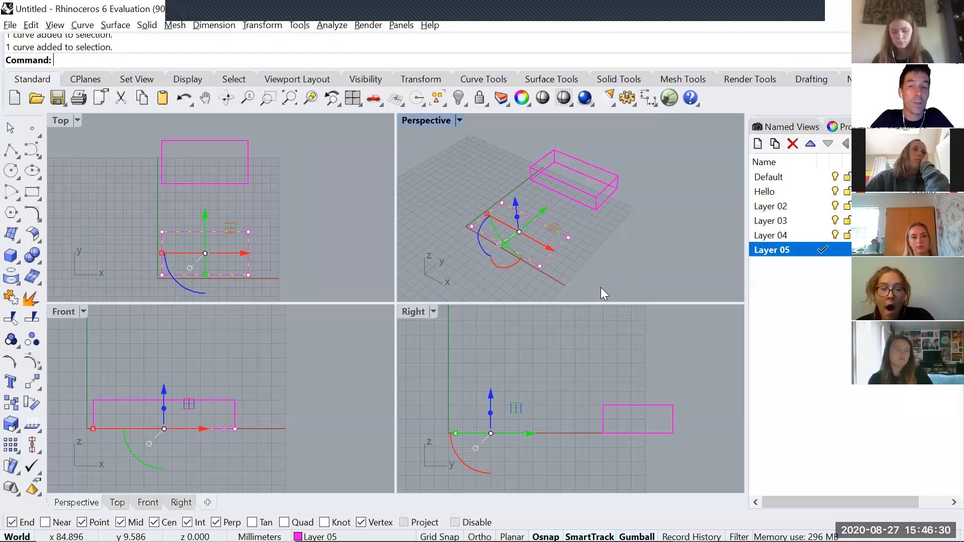
# - Clear the rectangle selection and undo the box's move
pyautogui.hotkey('ctrl', 'z')
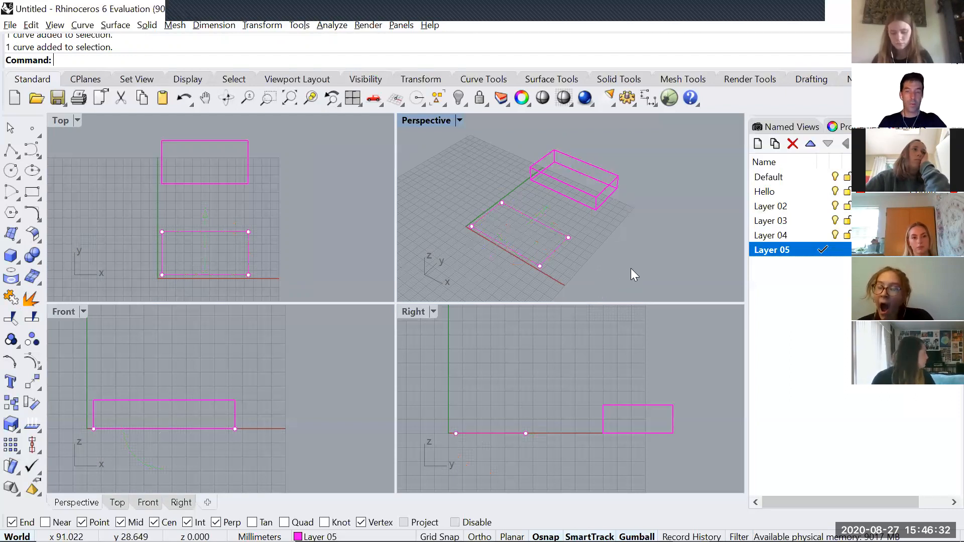
pyautogui.hotkey('ctrl', 'z')
pyautogui.press('Escape')
pyautogui.scroll(5, 533, 239)
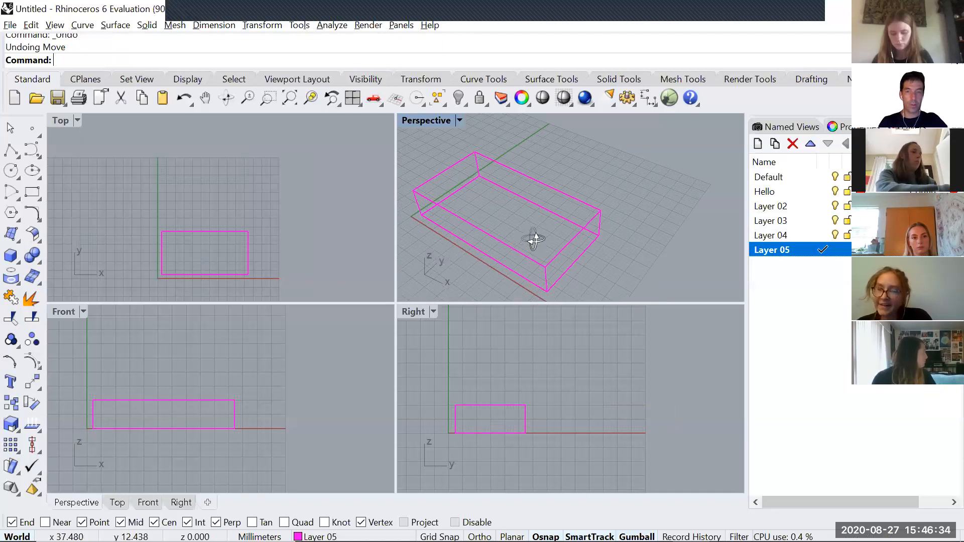
pyautogui.keyDown('shift'); pyautogui.moveTo(531, 275); pyautogui.dragTo(551, 246, button='right'); pyautogui.keyUp('shift')
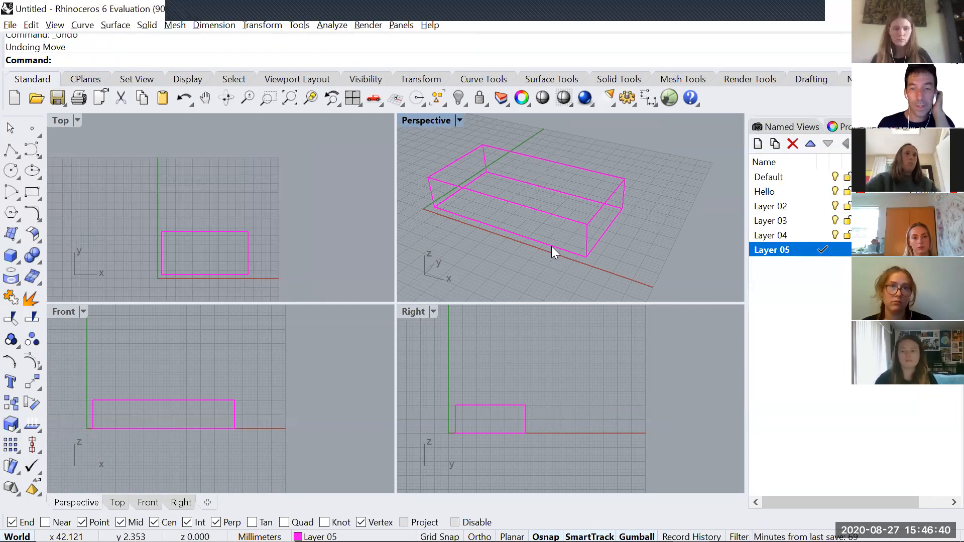
# - Select the extrusion instead of the overlapping curve at the box's bottom edge, then deselect it
pyautogui.click(552, 246)
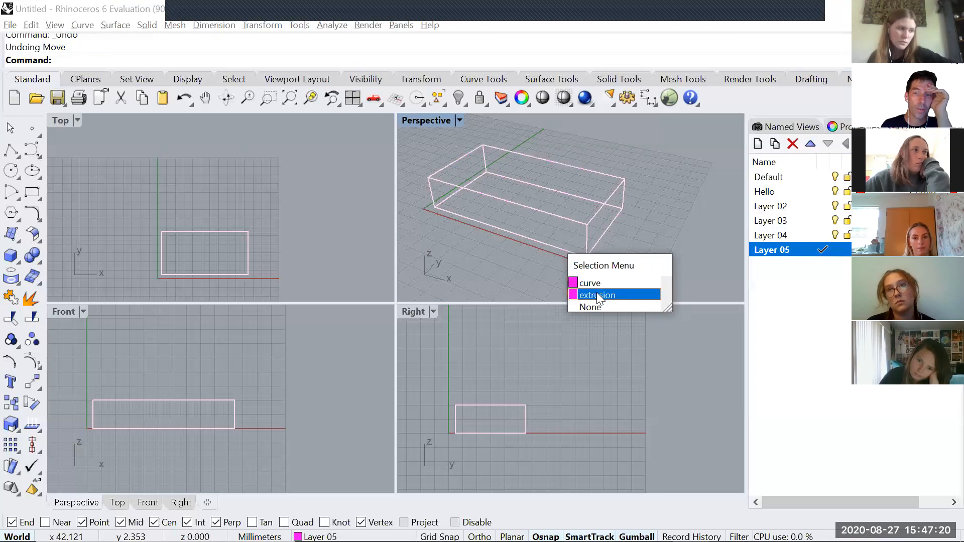
pyautogui.click(597, 295)
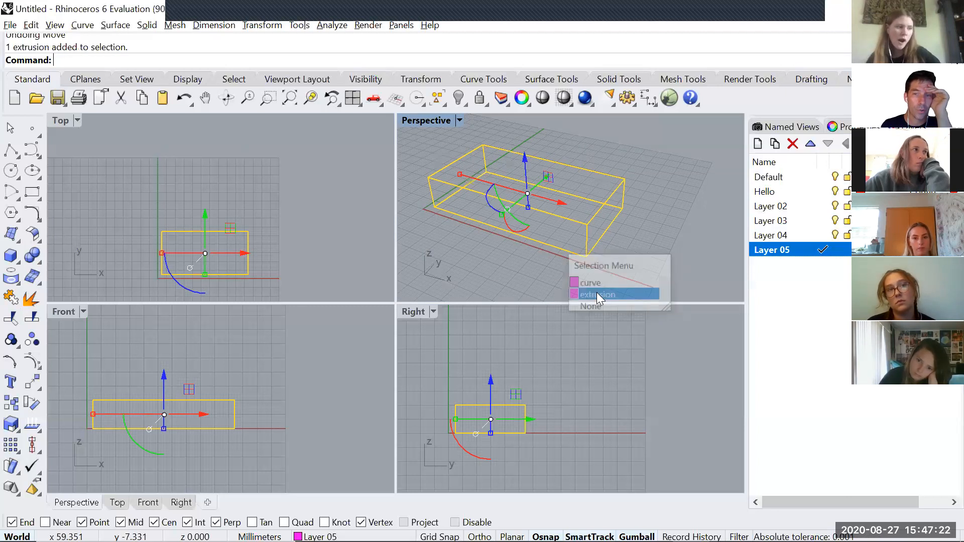
pyautogui.click(637, 254)
pyautogui.scroll(-3, 635, 244)
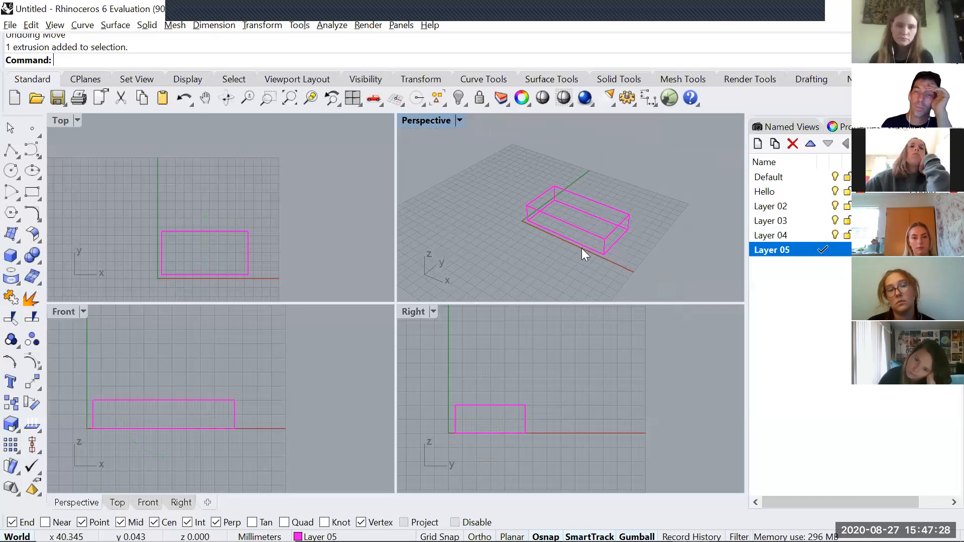
# - Select the extruded box and move it back in Y, clear of the original rectangle
pyautogui.click(630, 216)
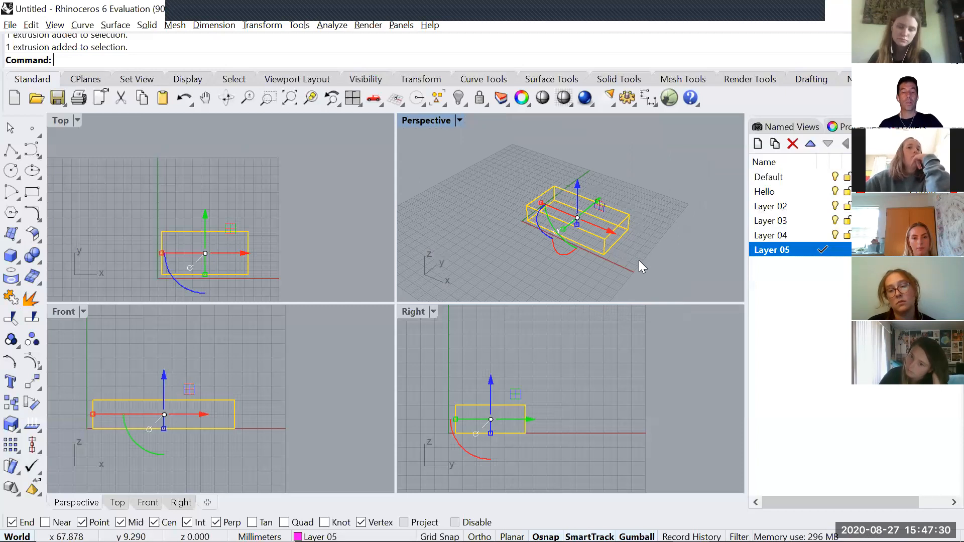
pyautogui.keyDown('shift'); pyautogui.moveTo(640, 262); pyautogui.dragTo(610, 257, button='right'); pyautogui.keyUp('shift')
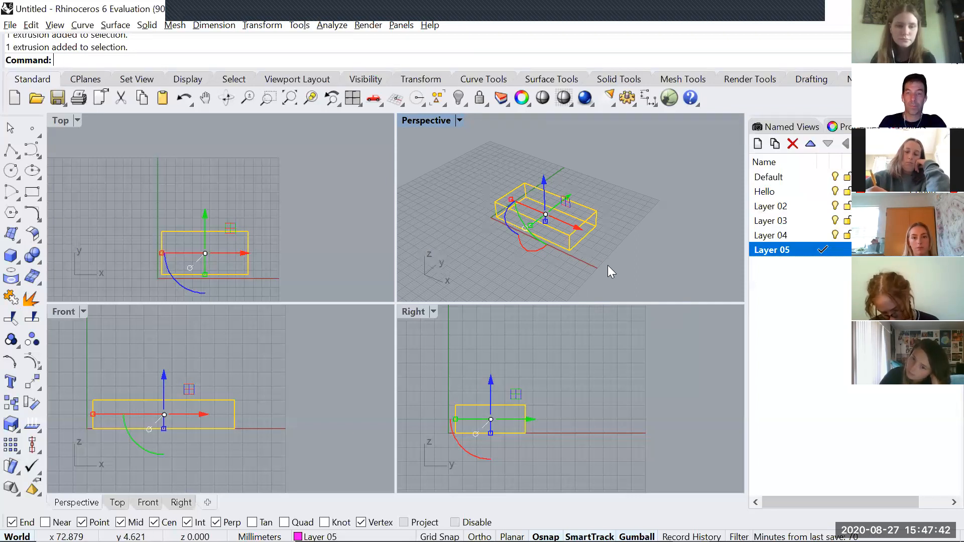
pyautogui.write('m')
pyautogui.press('Return')
pyautogui.click(635, 231)
pyautogui.click(696, 187)
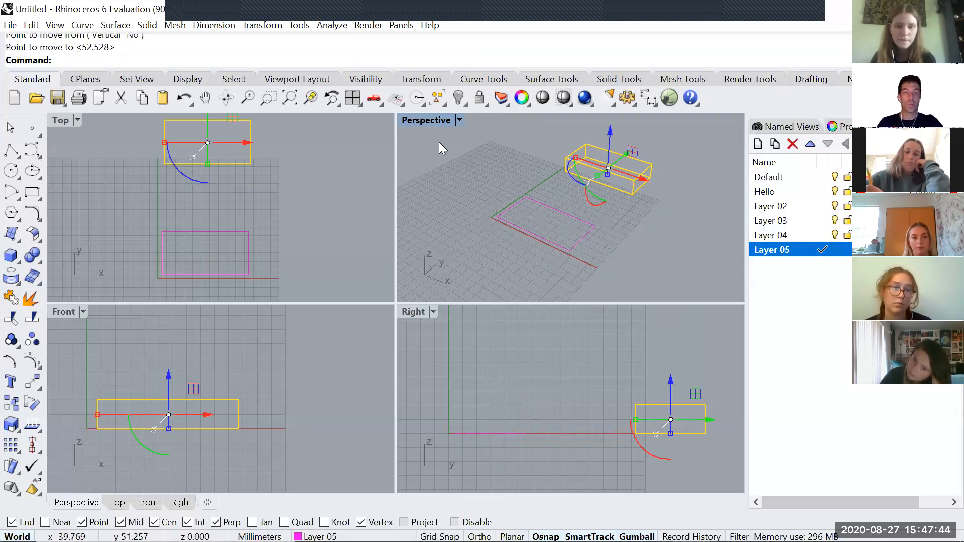
# - Delete the flat rectangle and the extruded box together
pyautogui.scroll(-3, 431, 179)
pyautogui.click(483, 230)
pyautogui.hotkey('ctrl', 'a')
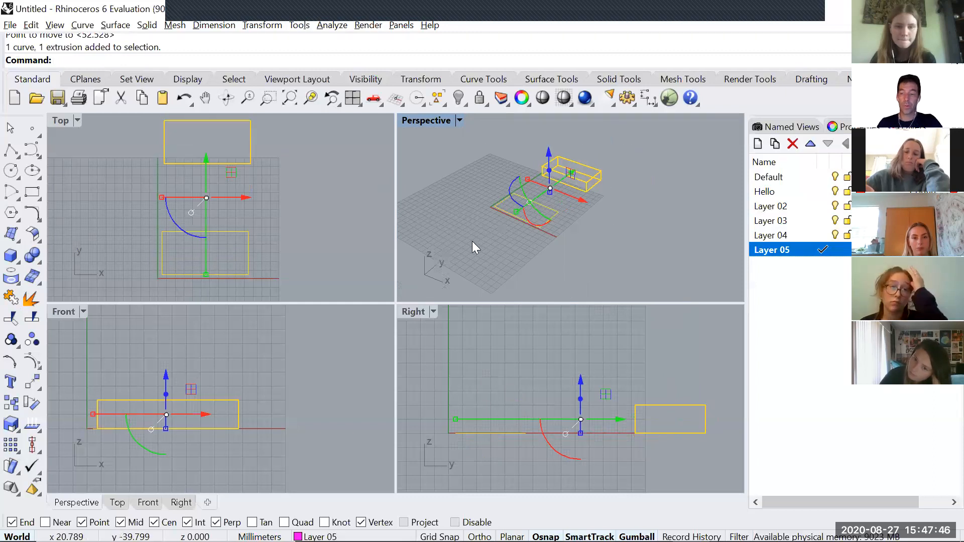
pyautogui.press('Delete')
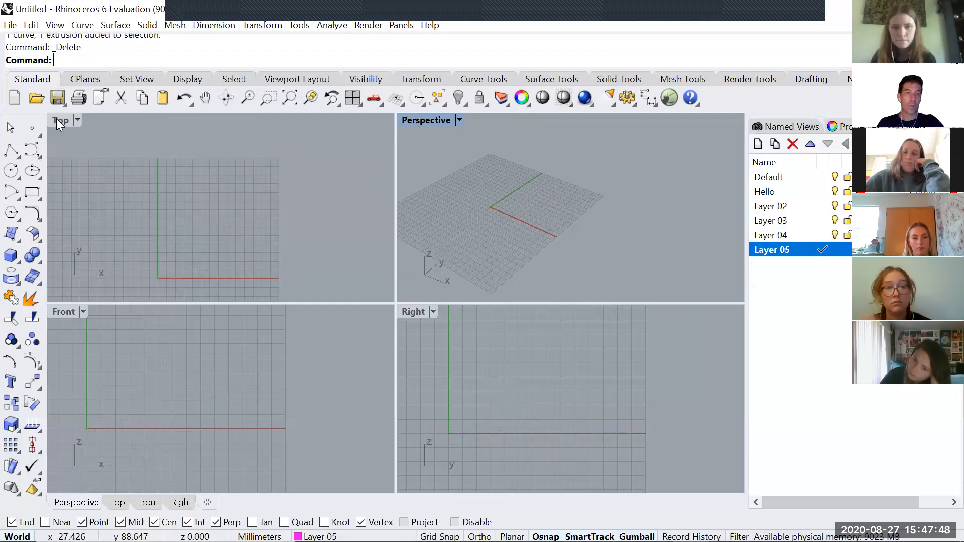
# - Draw a closed, wavy degree-3 freeform curve with about 17 control points in the Top view
pyautogui.click(144, 198)
pyautogui.scroll(-1, 159, 189)
pyautogui.write('Curve')
pyautogui.press('Return')
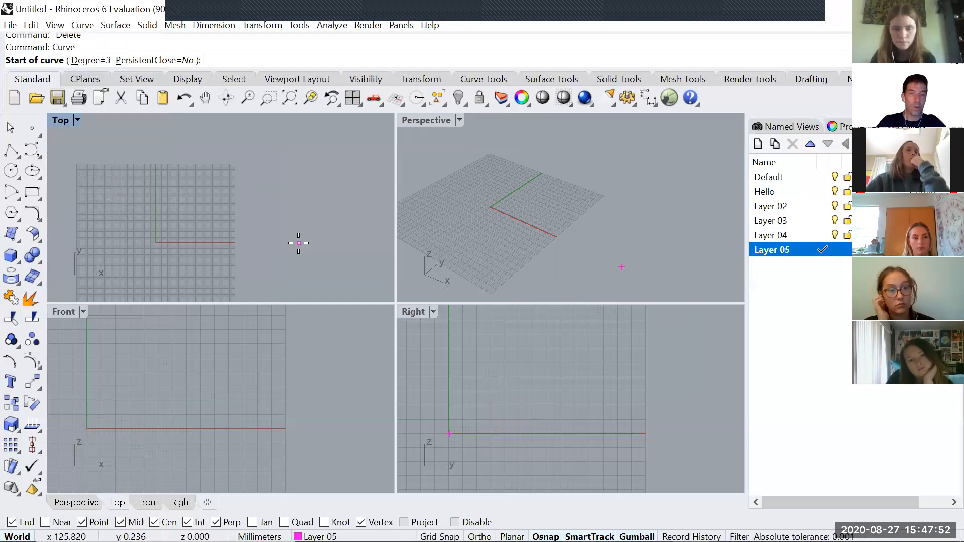
pyautogui.click(124, 248)
pyautogui.click(108, 190)
pyautogui.click(144, 173)
pyautogui.click(154, 203)
pyautogui.click(185, 216)
pyautogui.click(175, 156)
pyautogui.click(205, 179)
pyautogui.click(232, 204)
pyautogui.click(272, 148)
pyautogui.click(302, 155)
pyautogui.click(295, 187)
pyautogui.click(261, 198)
pyautogui.click(265, 245)
pyautogui.click(243, 262)
pyautogui.click(212, 221)
pyautogui.click(184, 250)
pyautogui.click(162, 278)
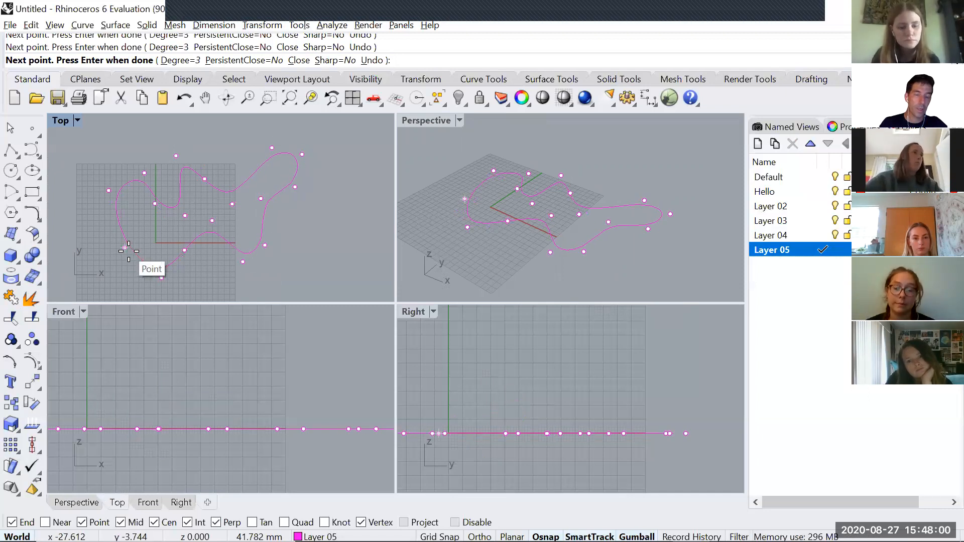
pyautogui.click(129, 251)
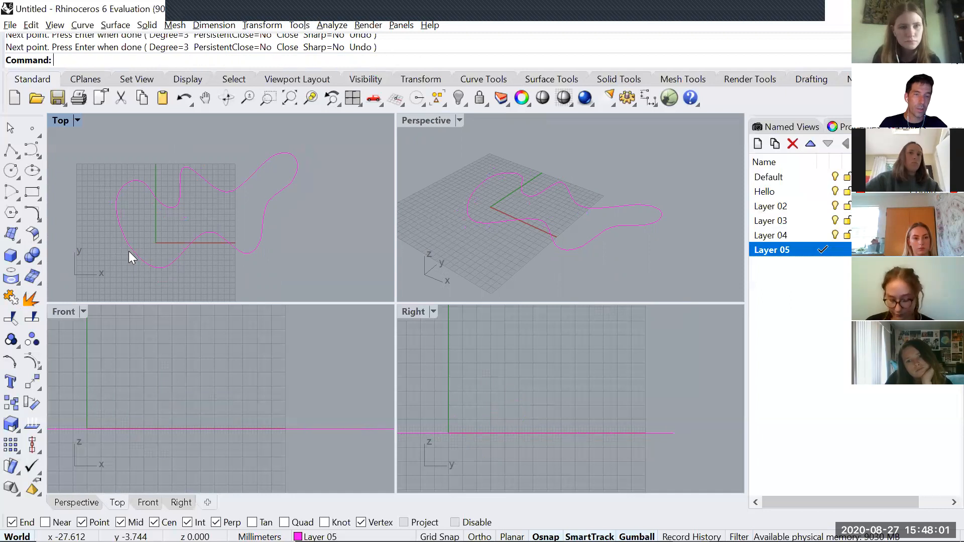
# - Extrude the closed freeform curve with ExtrudeCrv into a solid 35 mm high
pyautogui.click(179, 264)
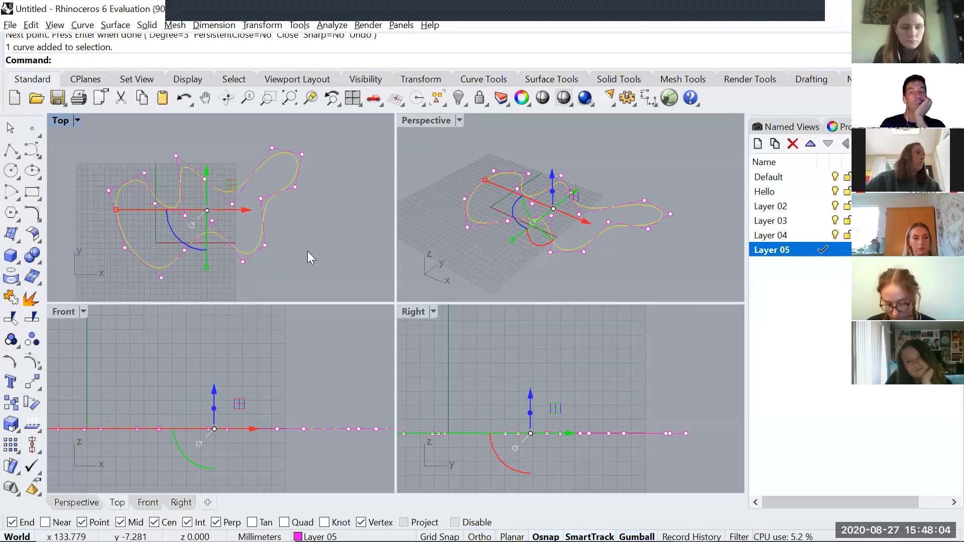
pyautogui.moveTo(460, 254); pyautogui.dragTo(555, 236, button='right')
pyautogui.click(620, 260)
pyautogui.click(605, 234)
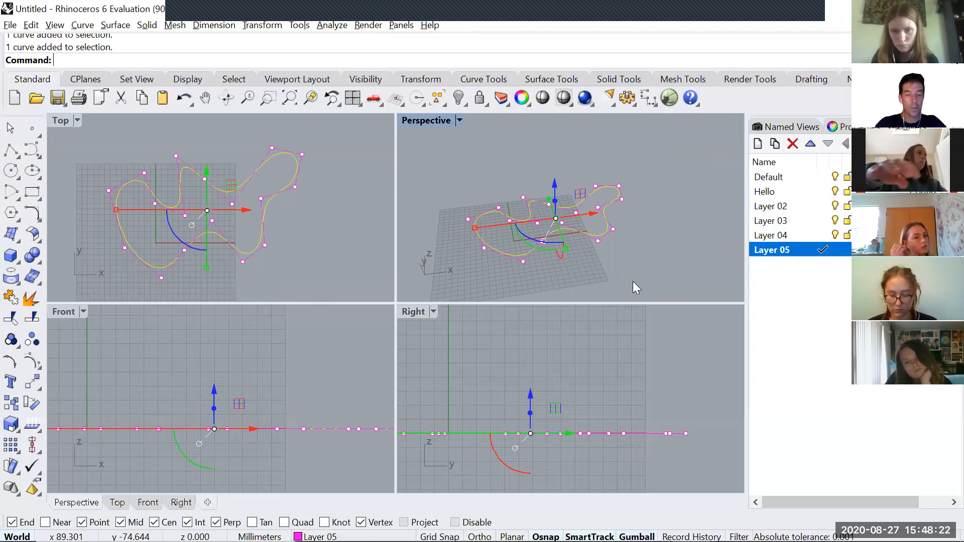
pyautogui.write('Ext')
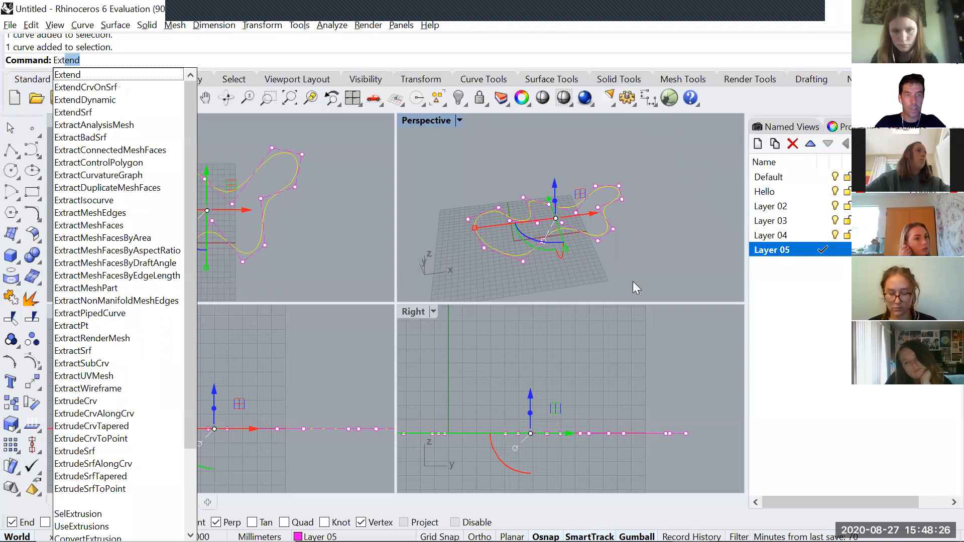
pyautogui.press('BackSpace')
pyautogui.press('BackSpace')
pyautogui.write('trudeCrv')
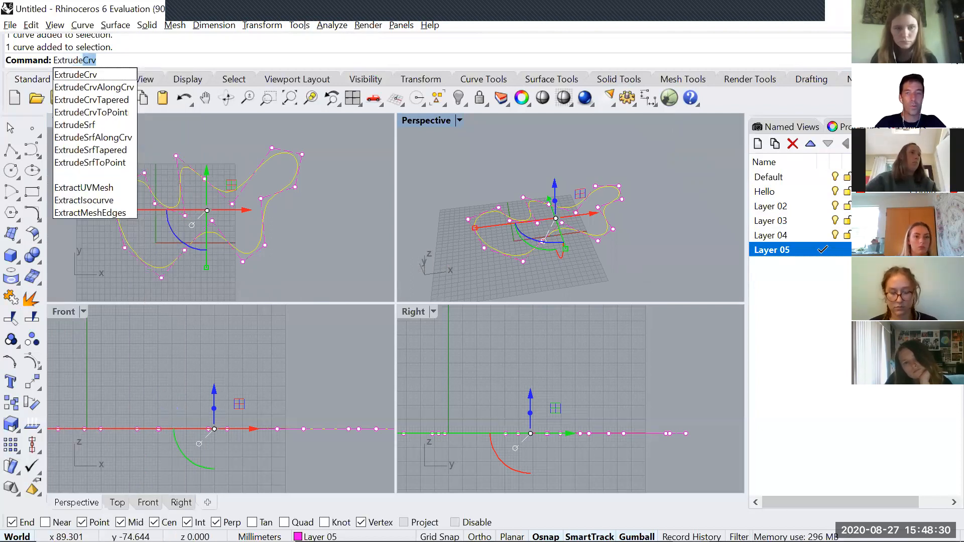
pyautogui.press('Return')
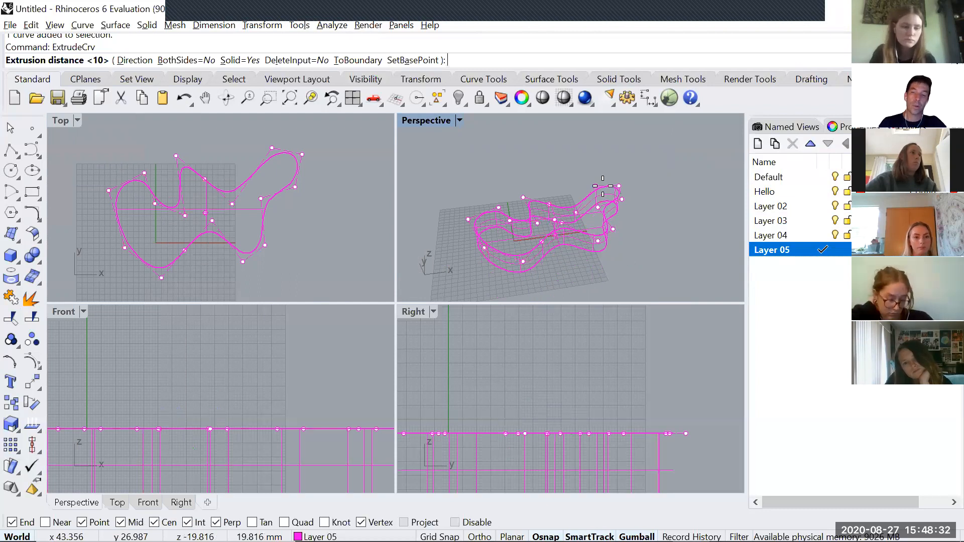
pyautogui.moveTo(612, 157); pyautogui.dragTo(624, 177, button='right')
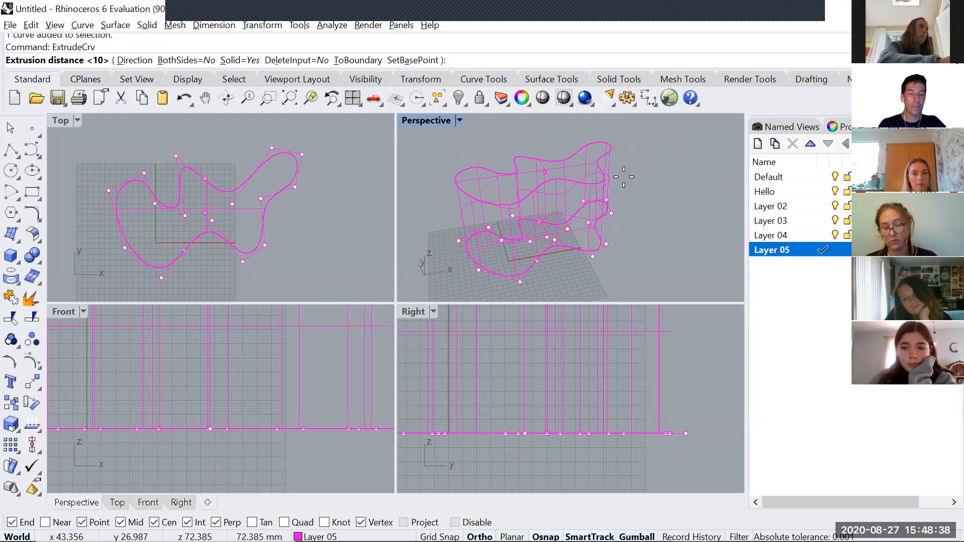
pyautogui.write('35')
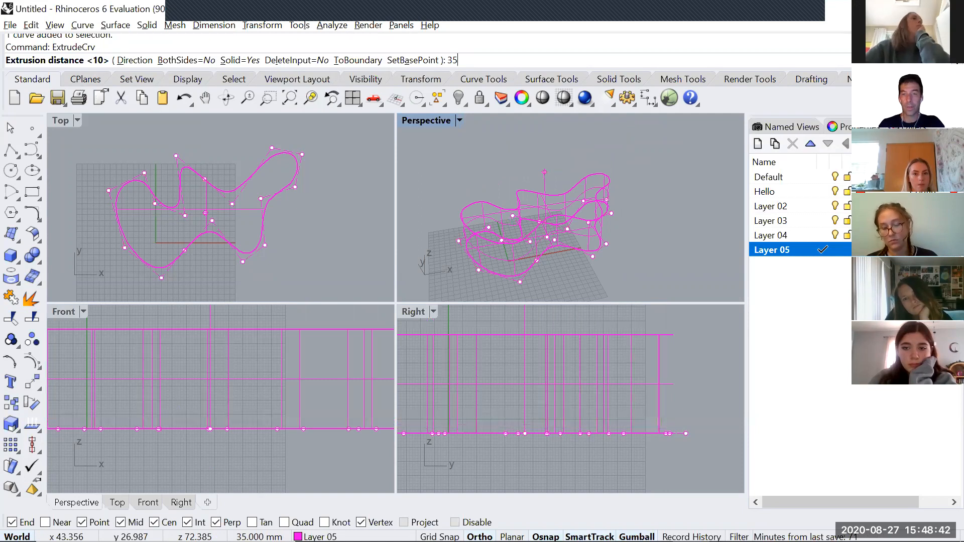
pyautogui.press('Return')
# - Select and deselect the freeform extrusion while examining its shape from several angles in the Perspective view
pyautogui.click(626, 210)
pyautogui.moveTo(576, 235); pyautogui.dragTo(601, 196, button='right')
pyautogui.click(602, 194)
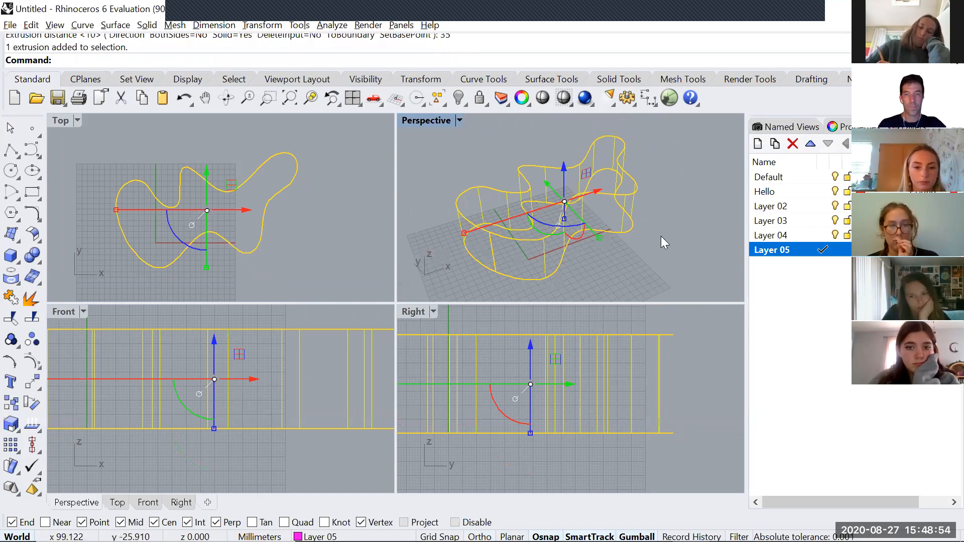
pyautogui.click(661, 236)
pyautogui.keyDown('shift'); pyautogui.moveTo(665, 237); pyautogui.dragTo(662, 246, button='right'); pyautogui.keyUp('shift')
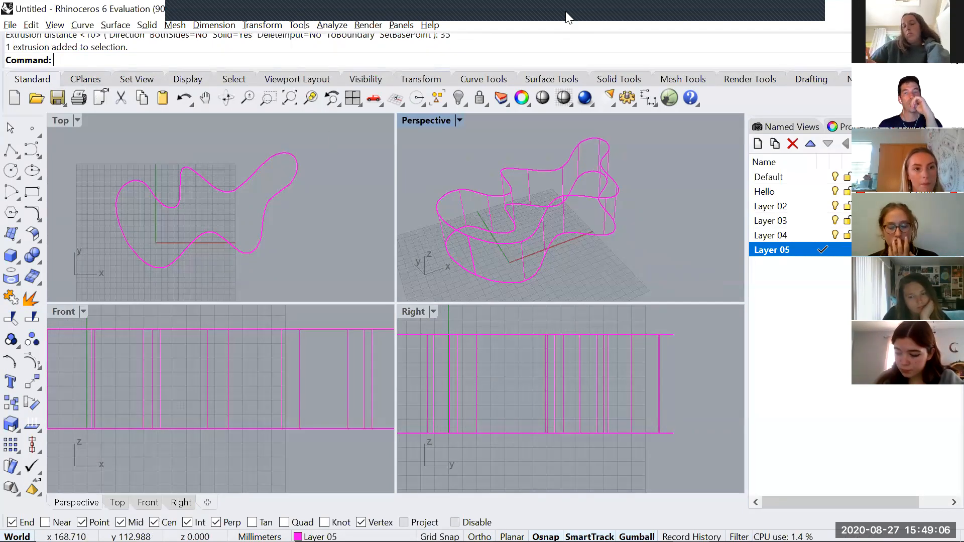
pyautogui.moveTo(614, 179); pyautogui.dragTo(651, 178, button='right')
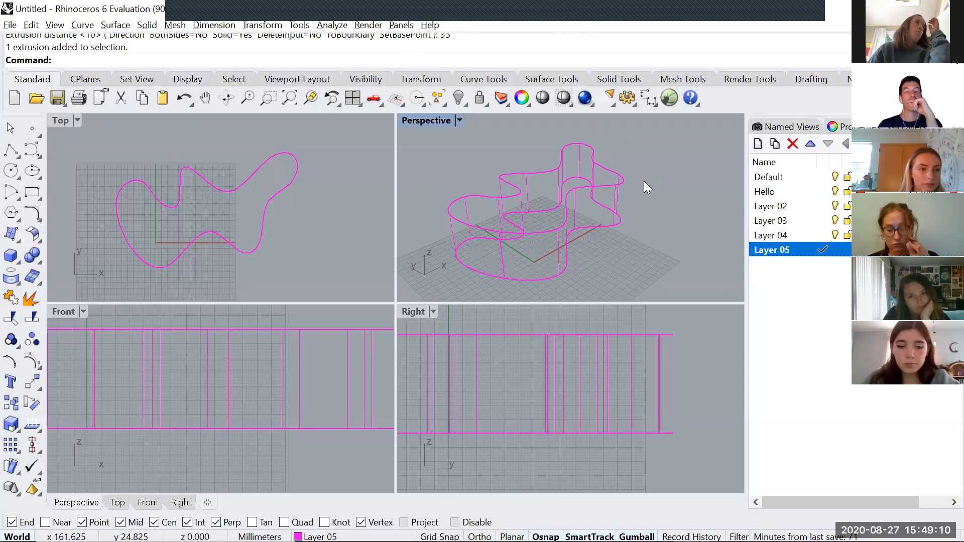
pyautogui.click(515, 177)
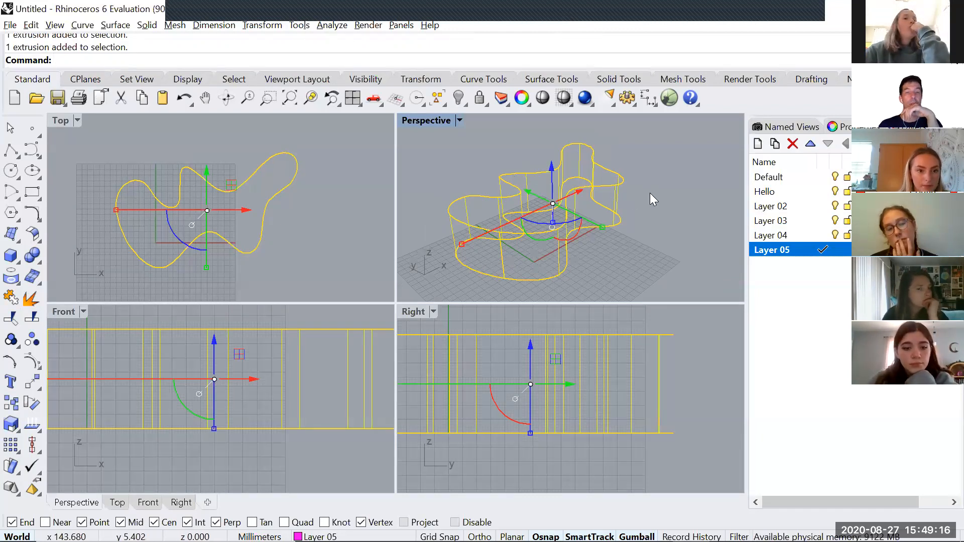
pyautogui.moveTo(650, 185); pyautogui.dragTo(638, 206, button='right')
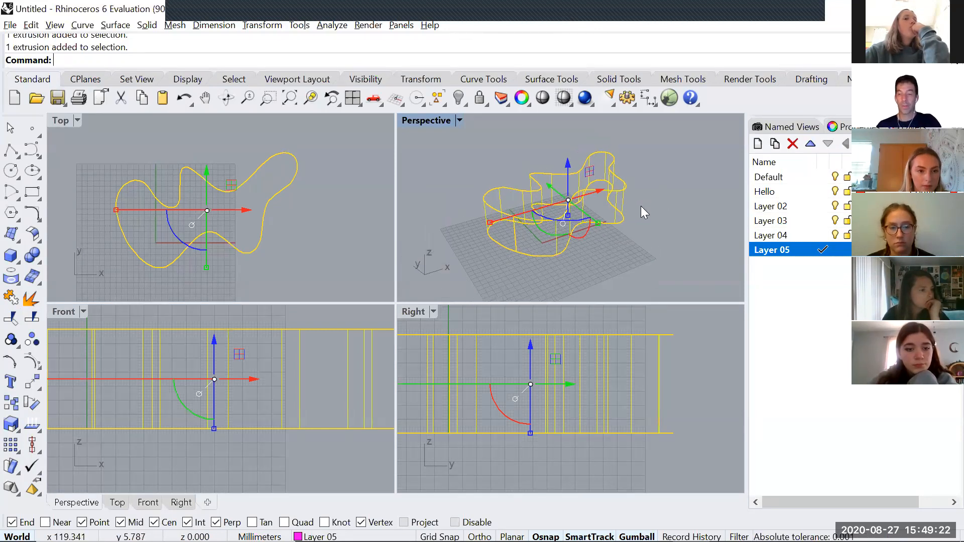
# - Delete the freeform extrusion and its source curve
pyautogui.press('Delete')
pyautogui.moveTo(609, 230); pyautogui.dragTo(609, 230)
pyautogui.press('Delete')
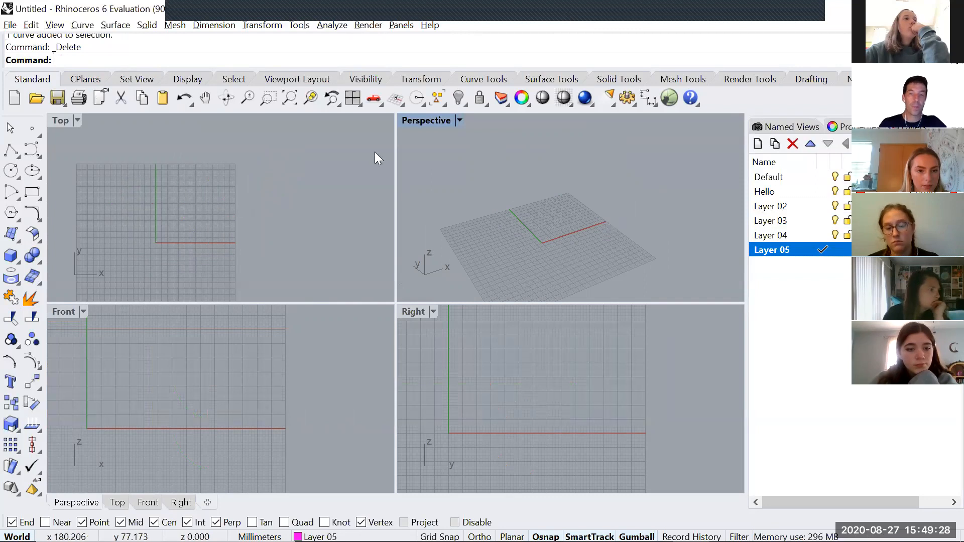
# - Maximize the Perspective view and draw a corner-to-corner rectangle on the ground plane beside the origin
pyautogui.doubleClick(425, 121)
pyautogui.moveTo(302, 307); pyautogui.dragTo(366, 273, button='right')
pyautogui.write('rectangle')
pyautogui.press('Return')
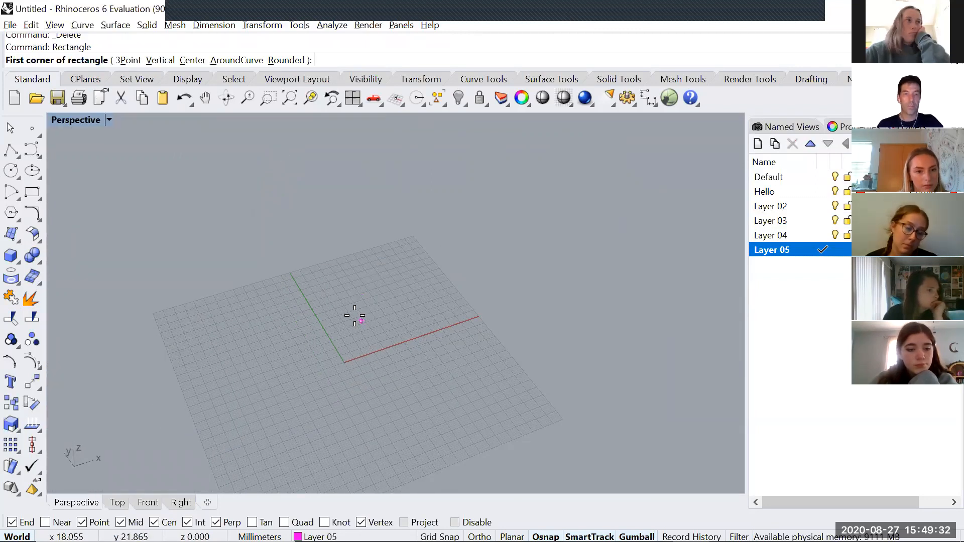
pyautogui.click(324, 288)
pyautogui.click(489, 309)
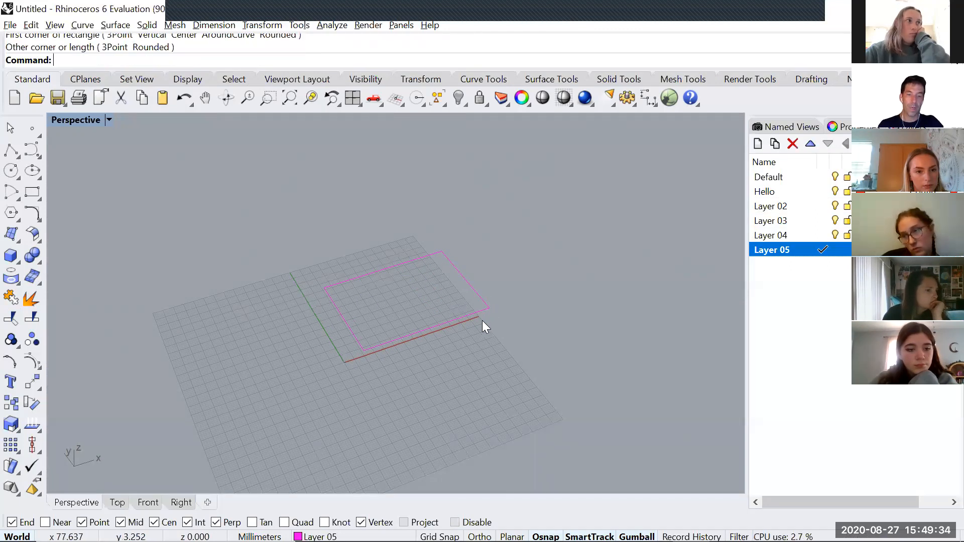
# - Draw a second, slightly smaller rectangle inside the first one
pyautogui.rightClick(481, 322)
pyautogui.scroll(5, 331, 288)
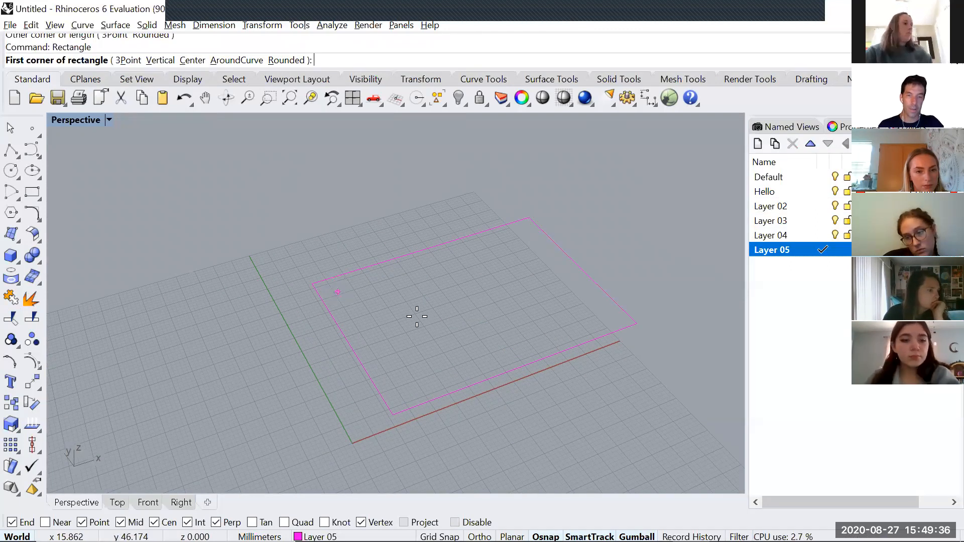
pyautogui.click(338, 291)
pyautogui.click(601, 318)
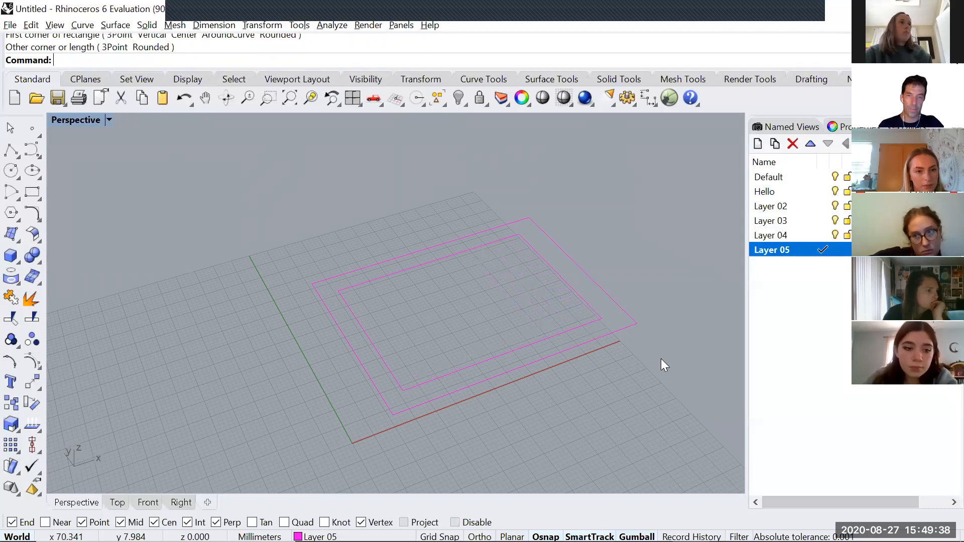
# - Assign both rectangles to the layer Hello and clear the selection
pyautogui.scroll(2, 559, 368)
pyautogui.moveTo(604, 277); pyautogui.dragTo(669, 245)
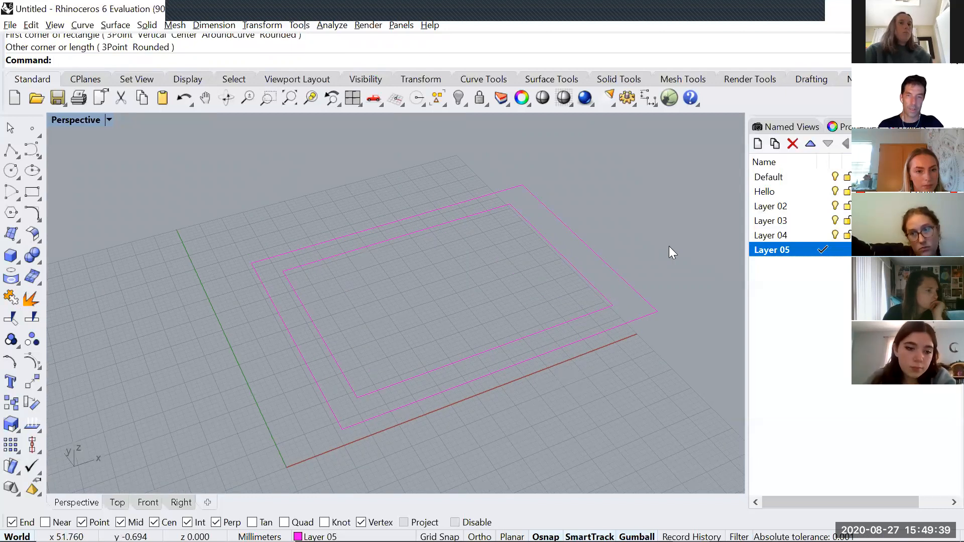
pyautogui.hotkey('ctrl', 'a')
pyautogui.rightClick(789, 192)
pyautogui.click(818, 431)
pyautogui.click(626, 421)
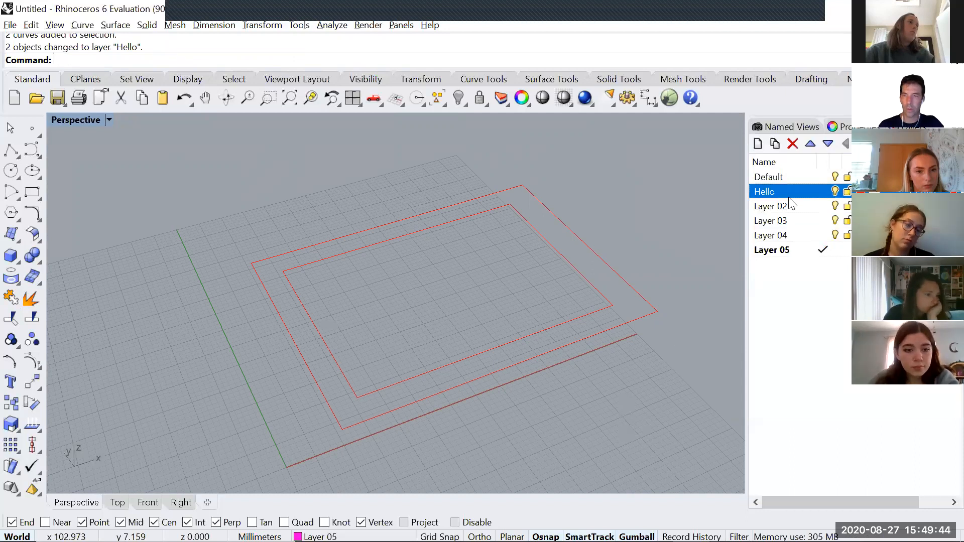
# - Change the Hello layer's color to green with hue 122
pyautogui.click(860, 191)
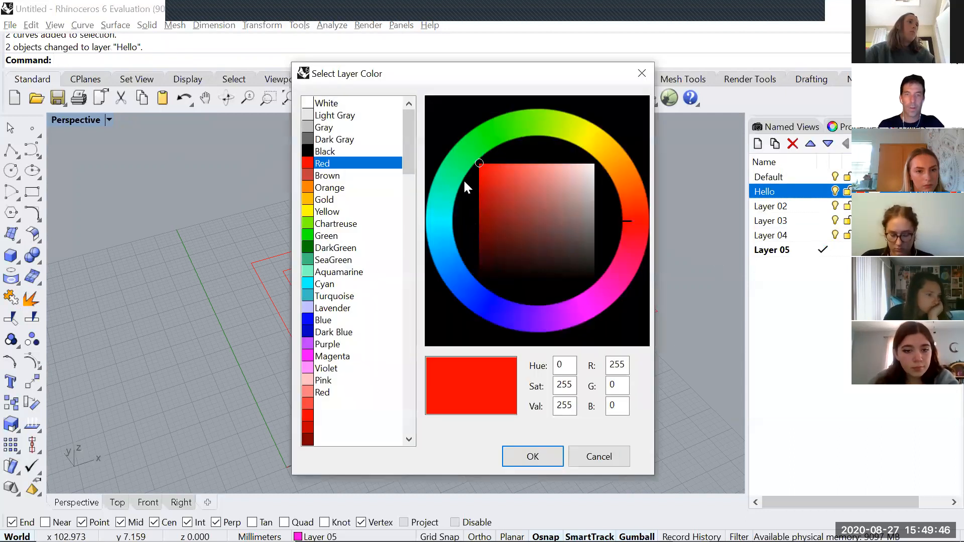
pyautogui.click(483, 137)
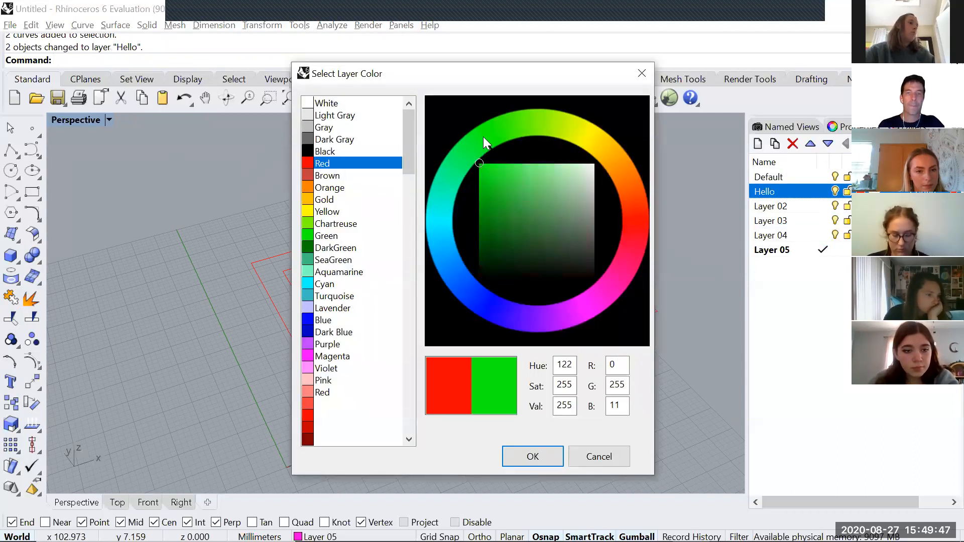
pyautogui.click(533, 456)
pyautogui.keyDown('shift'); pyautogui.moveTo(570, 399); pyautogui.dragTo(529, 396, button='right'); pyautogui.keyUp('shift')
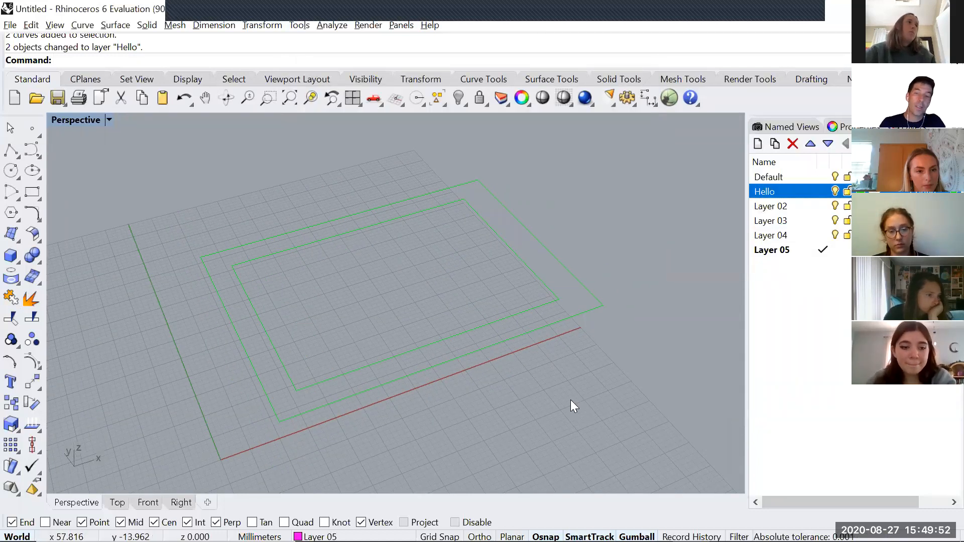
# - Extrude both nested rectangles together with ExtrudeCrv into a solid frame about 20 mm high
pyautogui.moveTo(515, 285); pyautogui.dragTo(515, 286)
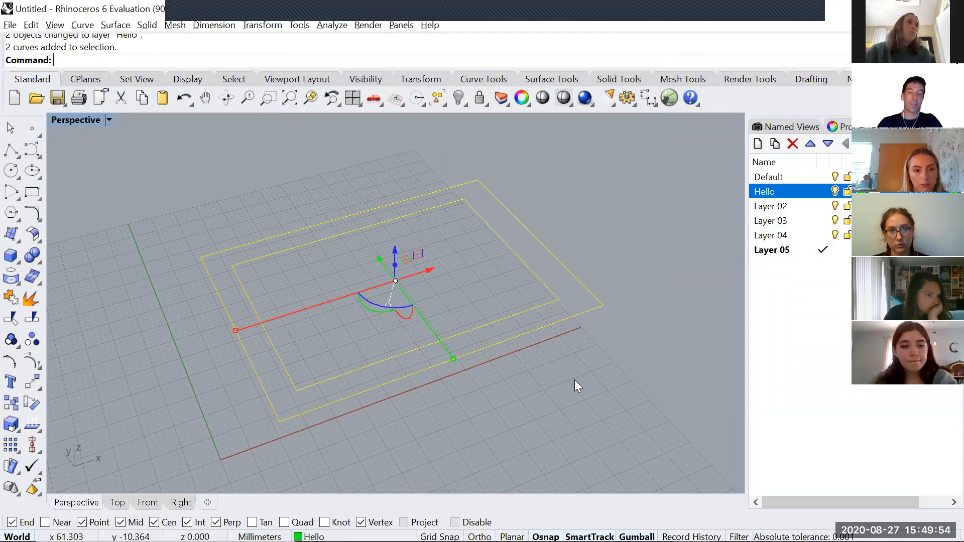
pyautogui.press('Up')
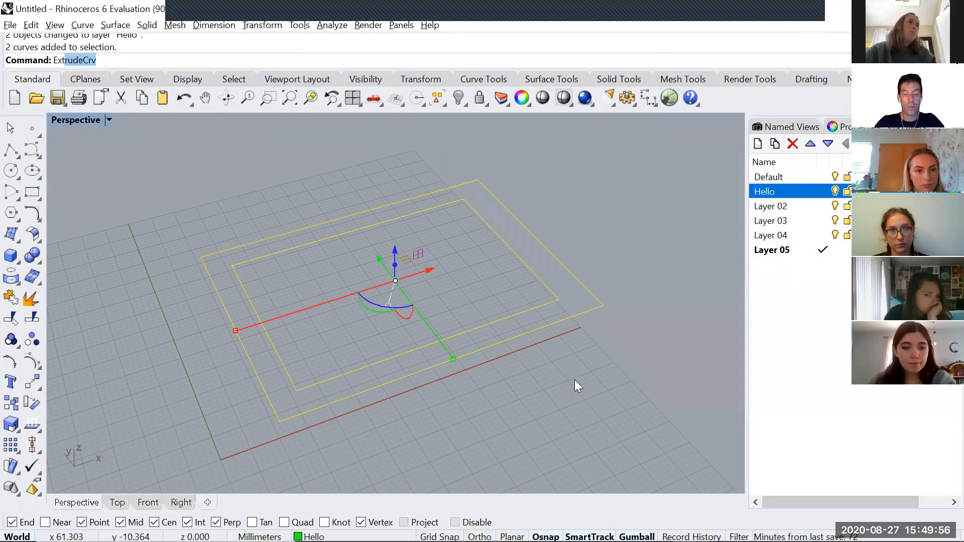
pyautogui.write('rude')
pyautogui.press('Return')
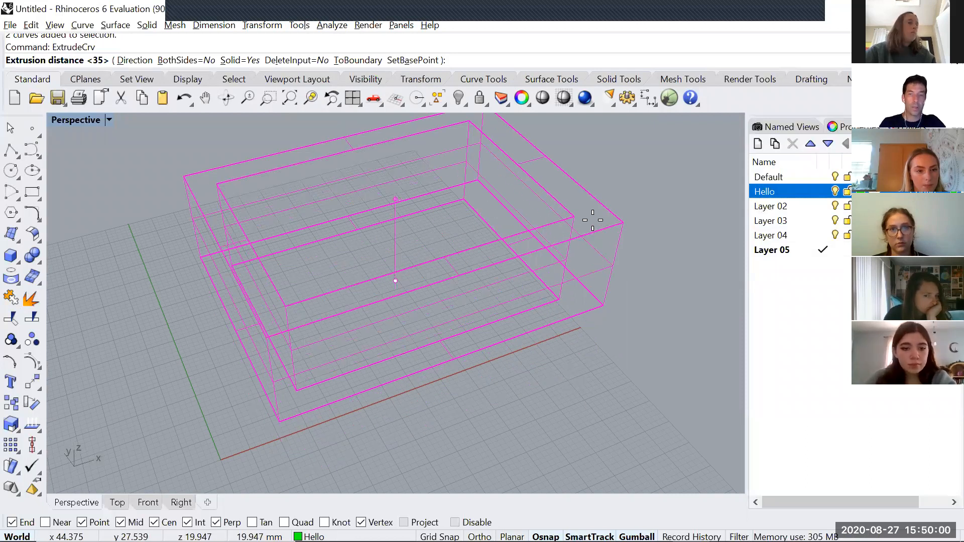
pyautogui.click(551, 235)
# - Examine the hollow frame from above and try to turn on shaded display for the Perspective view
pyautogui.moveTo(616, 216); pyautogui.dragTo(665, 186, button='right')
pyautogui.moveTo(543, 259); pyautogui.dragTo(436, 286, button='right')
pyautogui.press('Escape')
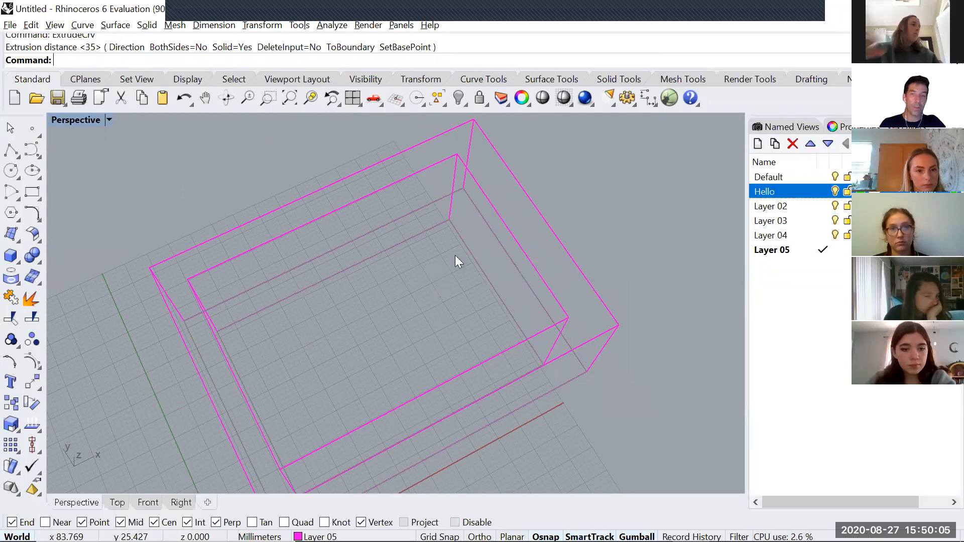
pyautogui.click(572, 102)
pyautogui.click(607, 126)
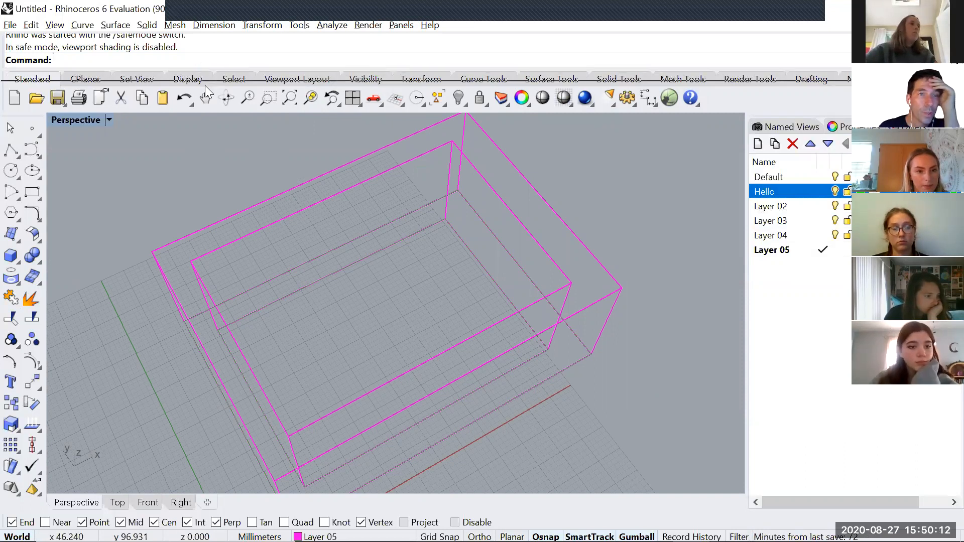
# - Try to close the selected hollow frame with the Cap command and clear the selection
pyautogui.moveTo(203, 75); pyautogui.dragTo(203, 87)
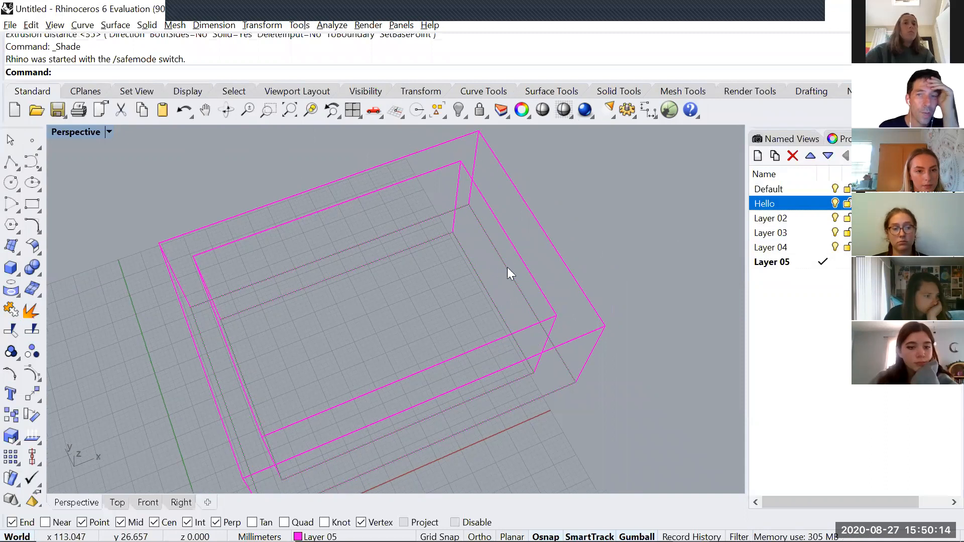
pyautogui.moveTo(445, 239); pyautogui.dragTo(490, 227, button='right')
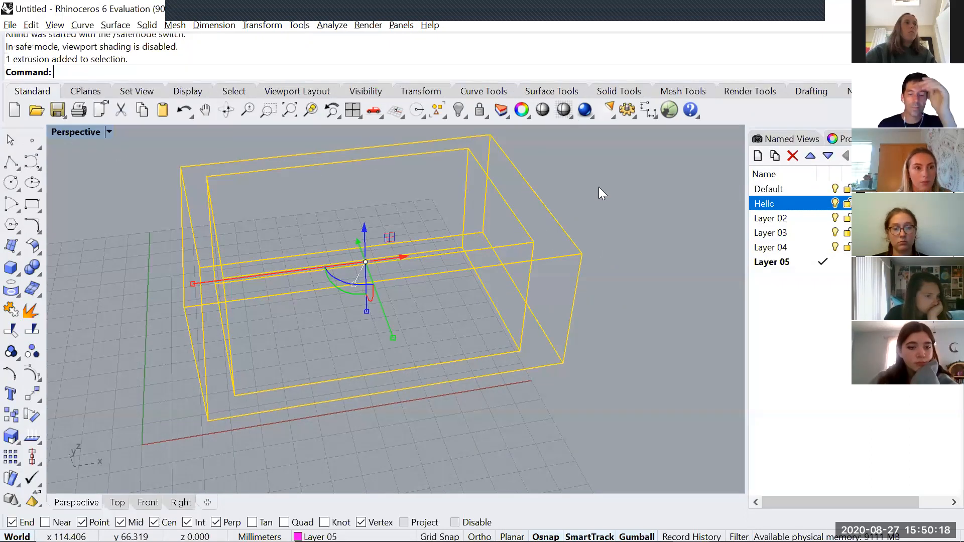
pyautogui.write('Cap')
pyautogui.press('Return')
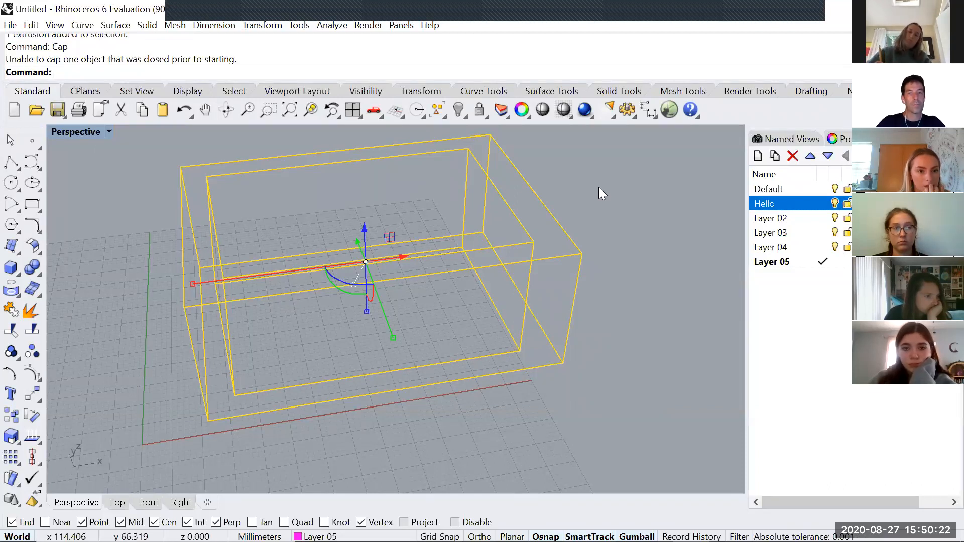
pyautogui.click(599, 187)
pyautogui.moveTo(598, 188); pyautogui.dragTo(613, 230, button='right')
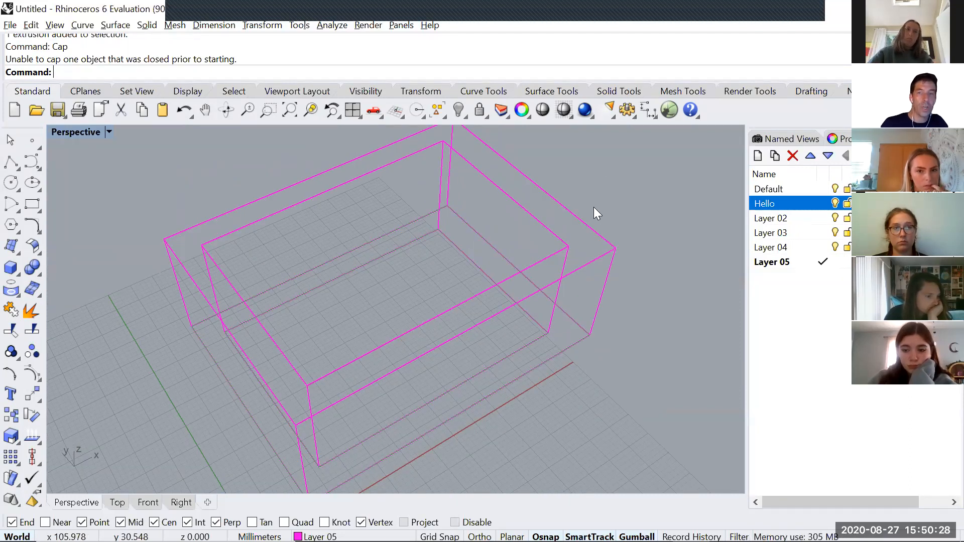
pyautogui.click(571, 116)
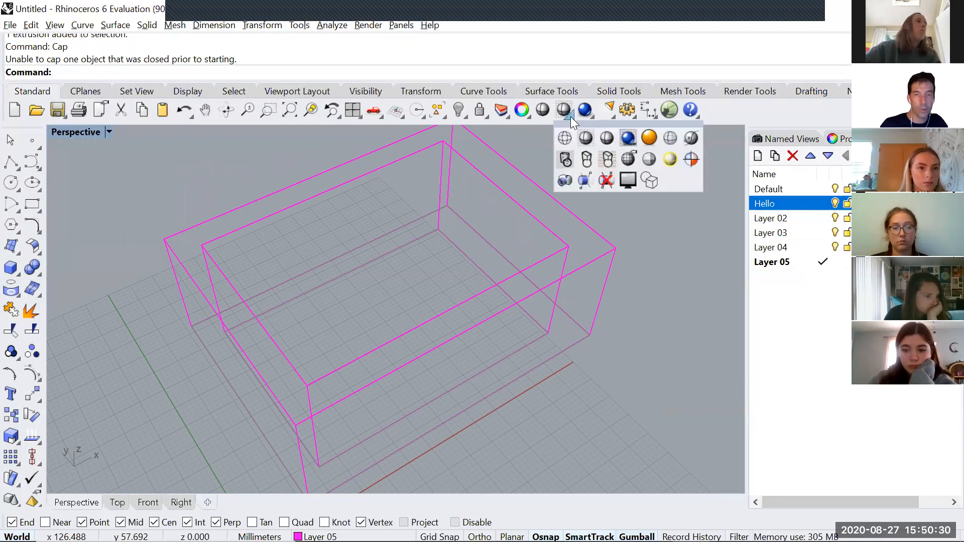
pyautogui.click(685, 280)
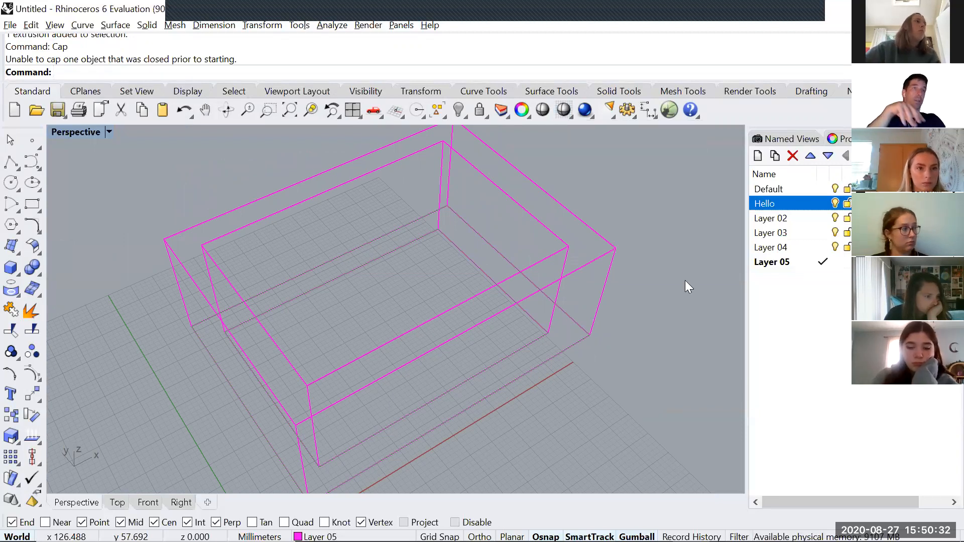
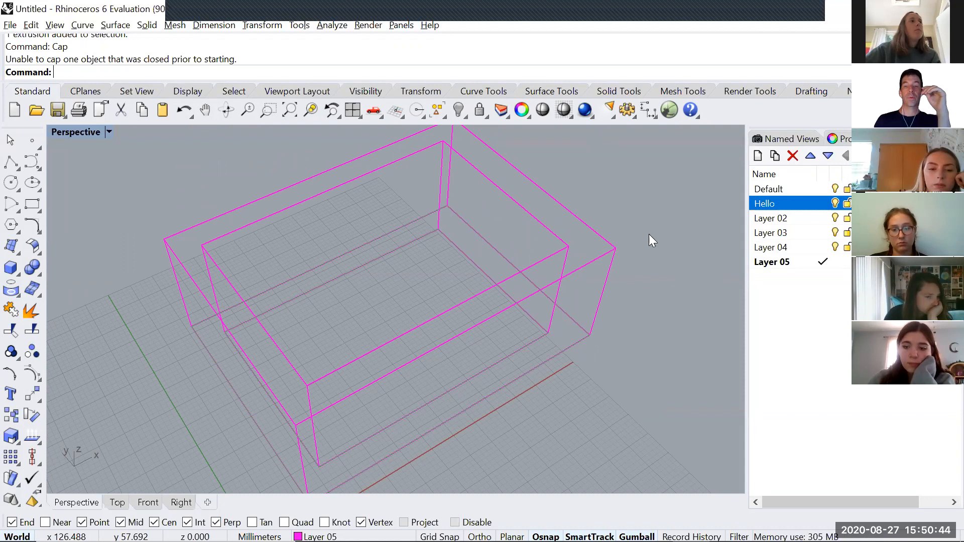
# - Delete the extruded frame and the two green rectangles beneath it
pyautogui.click(548, 235)
pyautogui.press('Delete')
pyautogui.moveTo(522, 347); pyautogui.dragTo(496, 322, button='right')
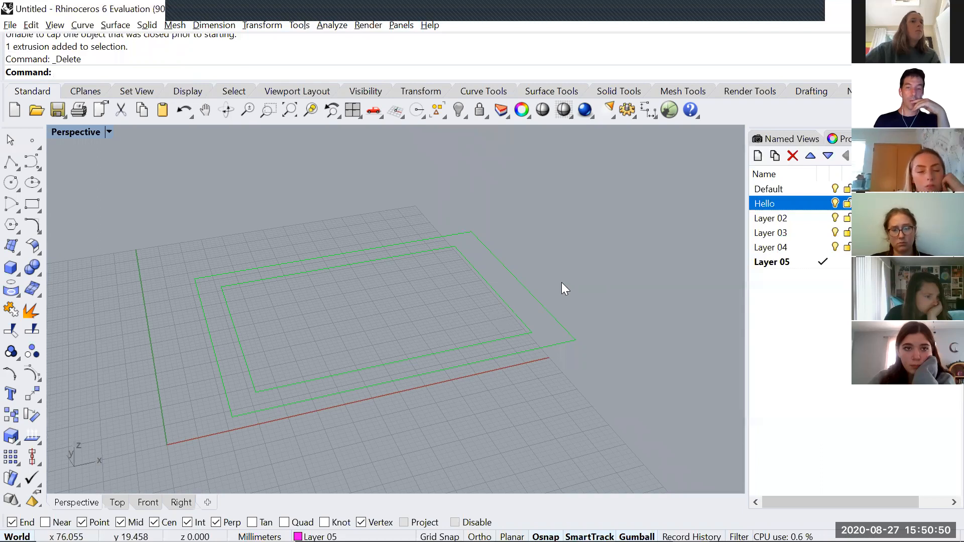
pyautogui.moveTo(562, 283); pyautogui.dragTo(459, 316)
pyautogui.press('Delete')
# - Draw a large rectangle on the ground plane in the Perspective view, extending slightly past the red X axis
pyautogui.write('R')
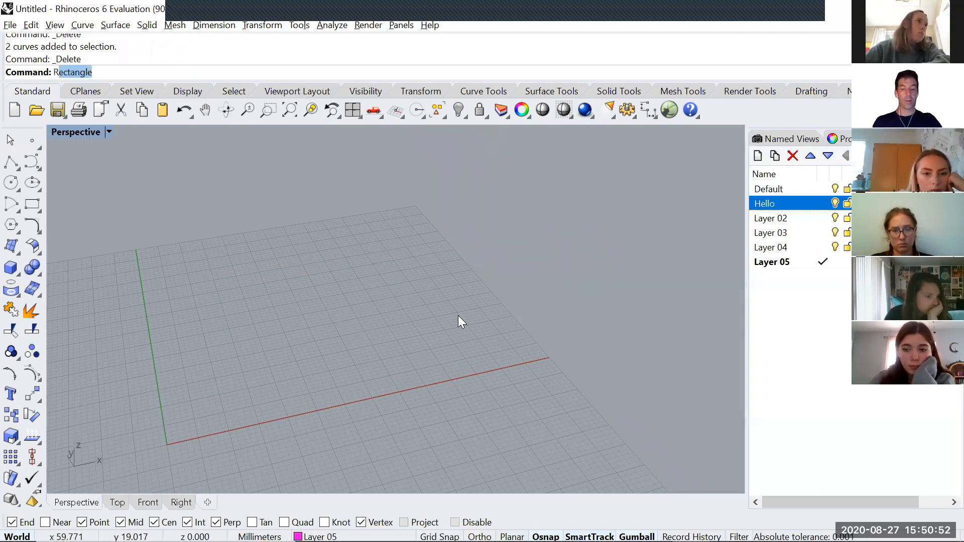
pyautogui.write('ec')
pyautogui.press('Return')
pyautogui.scroll(-4, 431, 322)
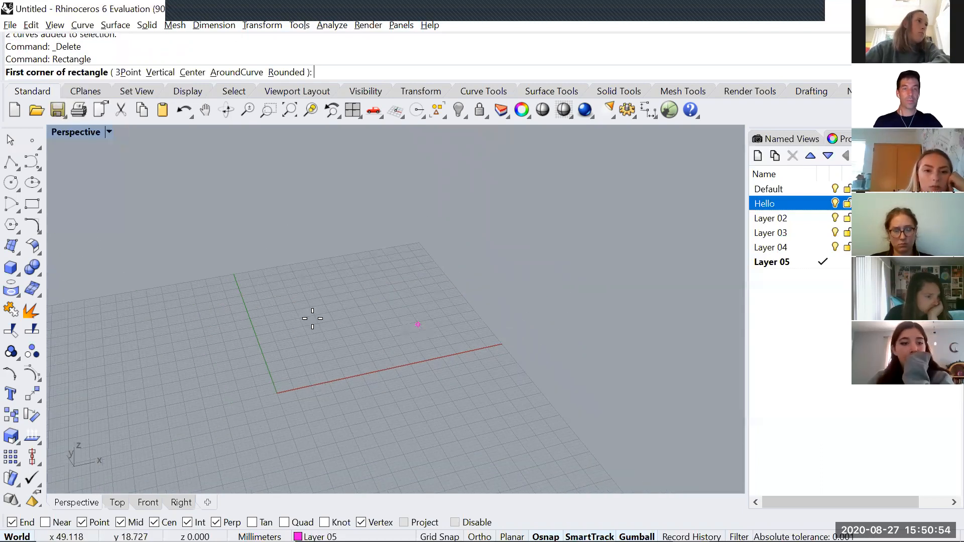
pyautogui.click(279, 292)
pyautogui.click(516, 358)
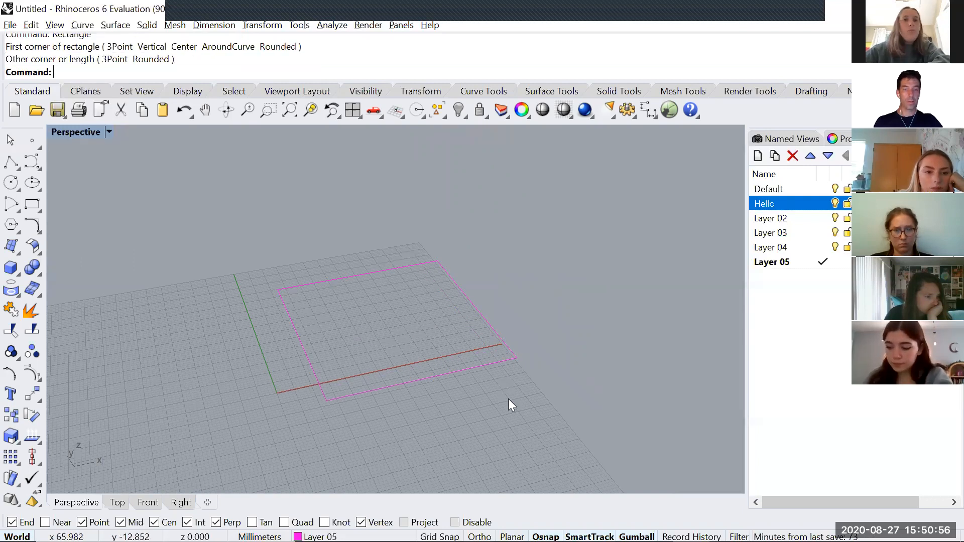
# - Draw a smaller rectangle inside the large one, offset toward its corner near the green Y axis
pyautogui.scroll(3, 407, 354)
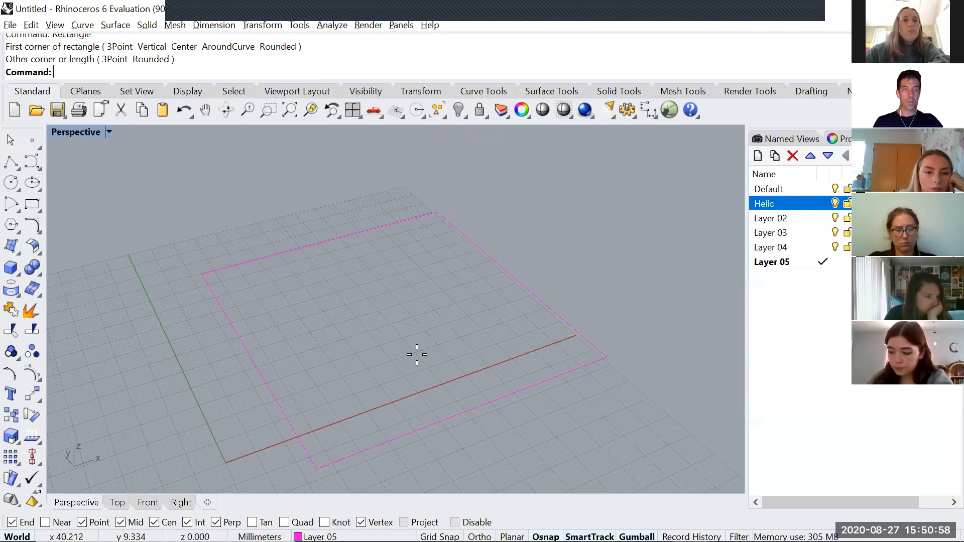
pyautogui.press('Return')
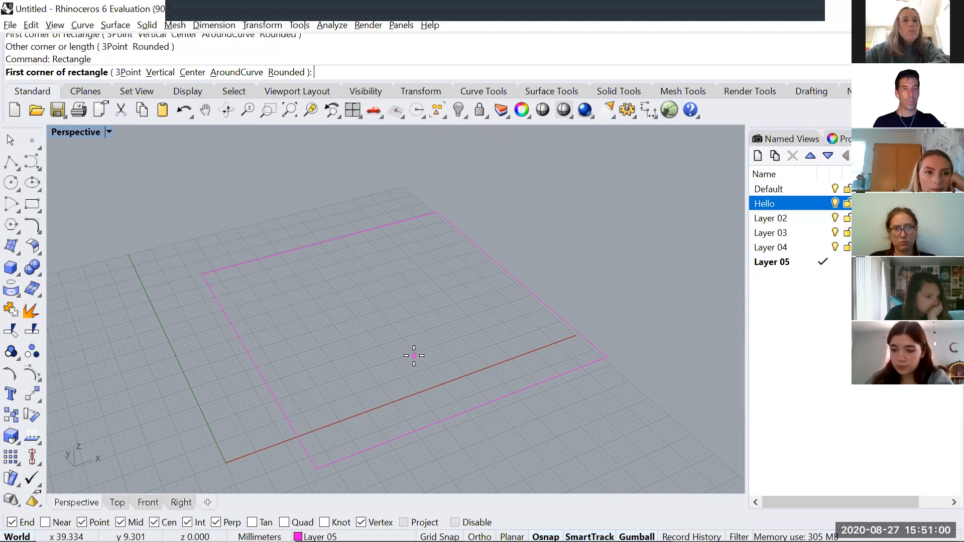
pyautogui.click(237, 283)
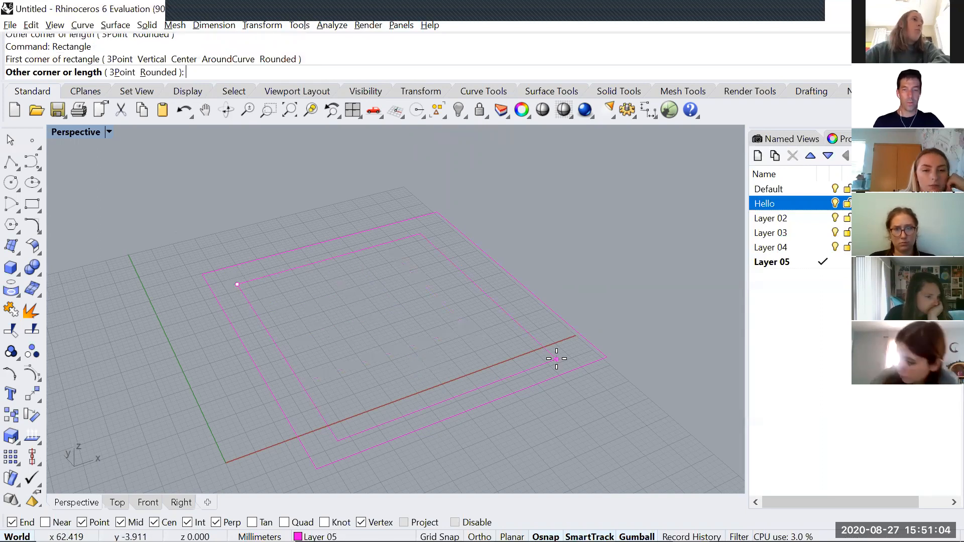
pyautogui.click(442, 325)
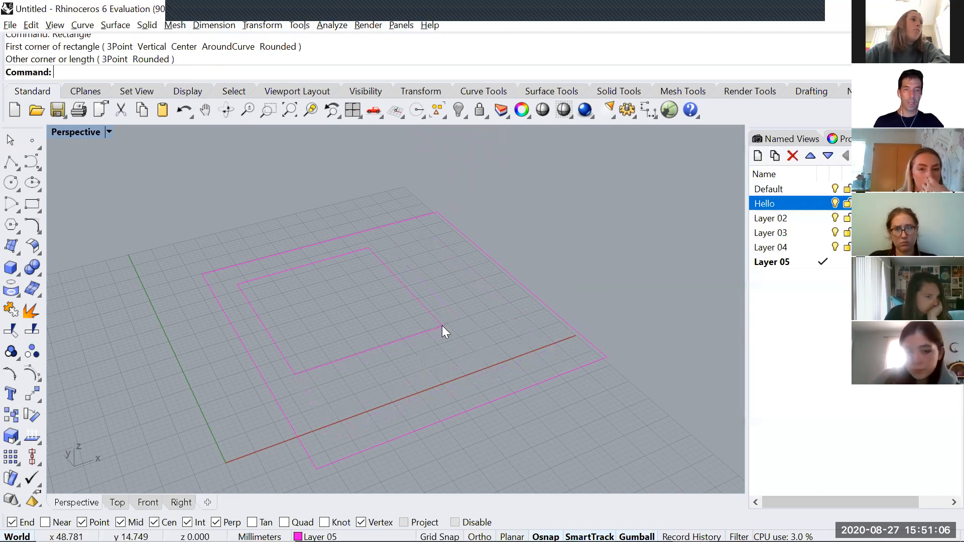
pyautogui.moveTo(478, 340); pyautogui.dragTo(425, 374, button='right')
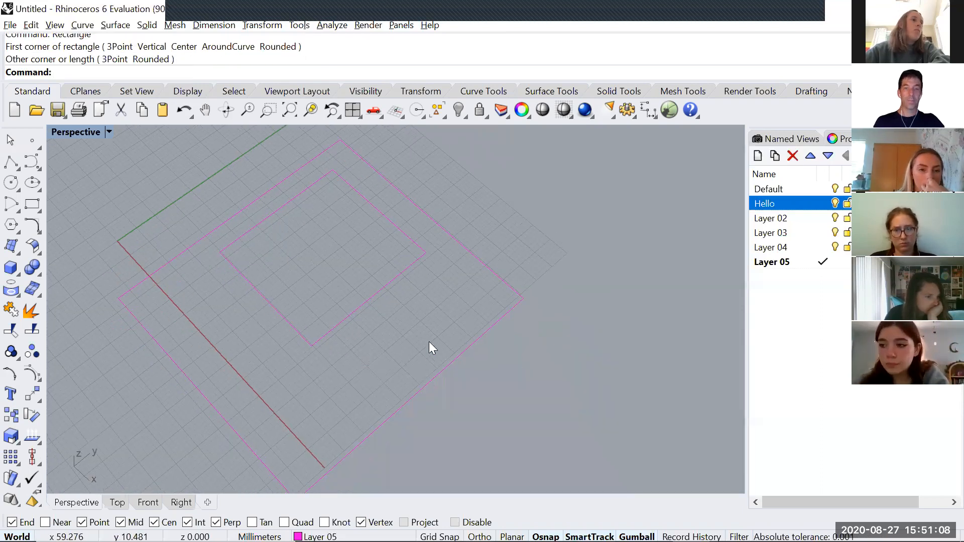
# - Extrude both rectangles together upward as a tall solid with ExtrudeCrv, keeping the input curves
pyautogui.scroll(-2, 447, 251)
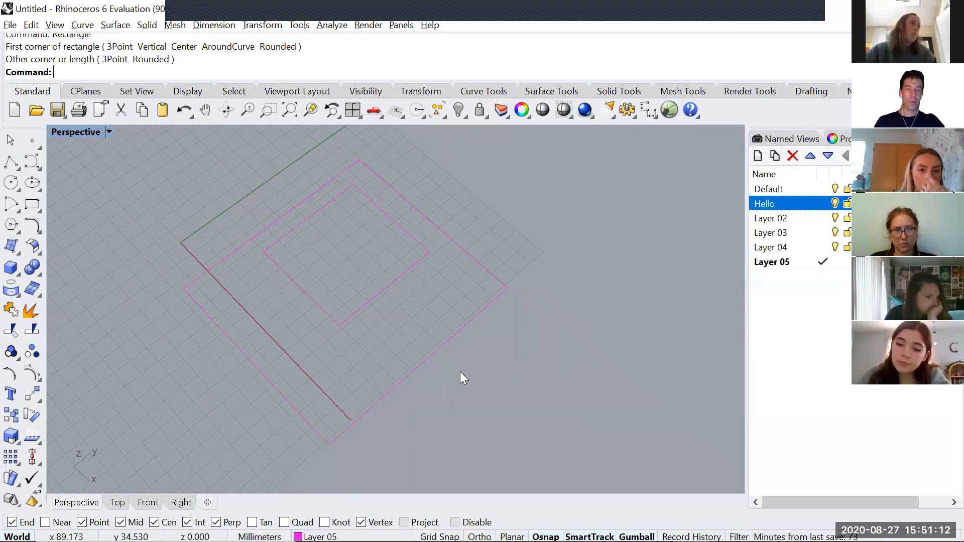
pyautogui.hotkey('ctrl', 'a')
pyautogui.write('ExtrudeCrv')
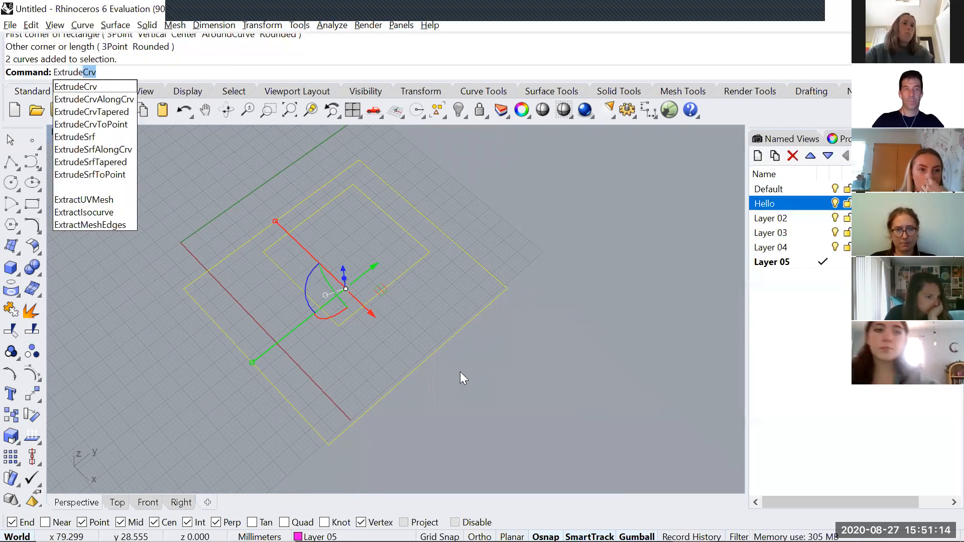
pyautogui.press('Return')
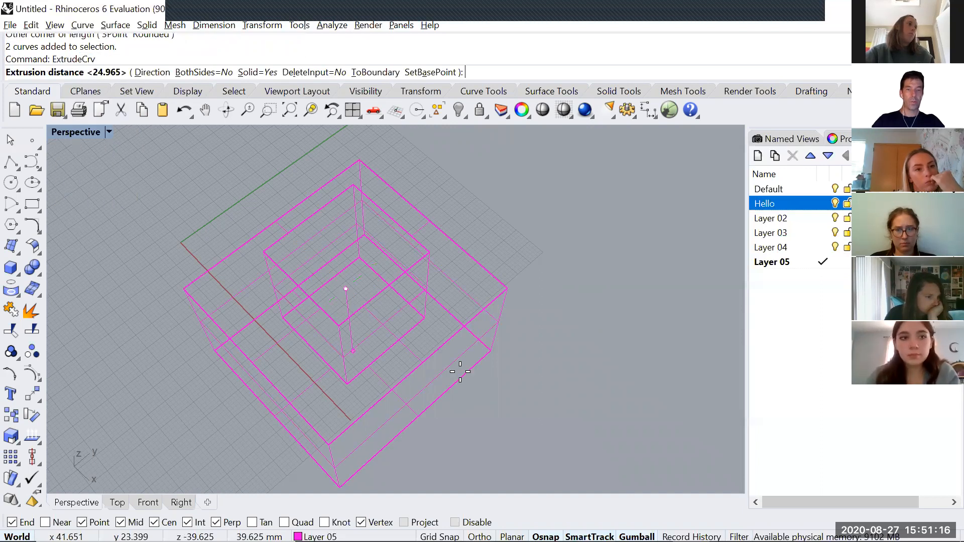
pyautogui.scroll(-2, 455, 372)
pyautogui.moveTo(452, 233); pyautogui.dragTo(564, 276, button='right')
pyautogui.click(454, 246)
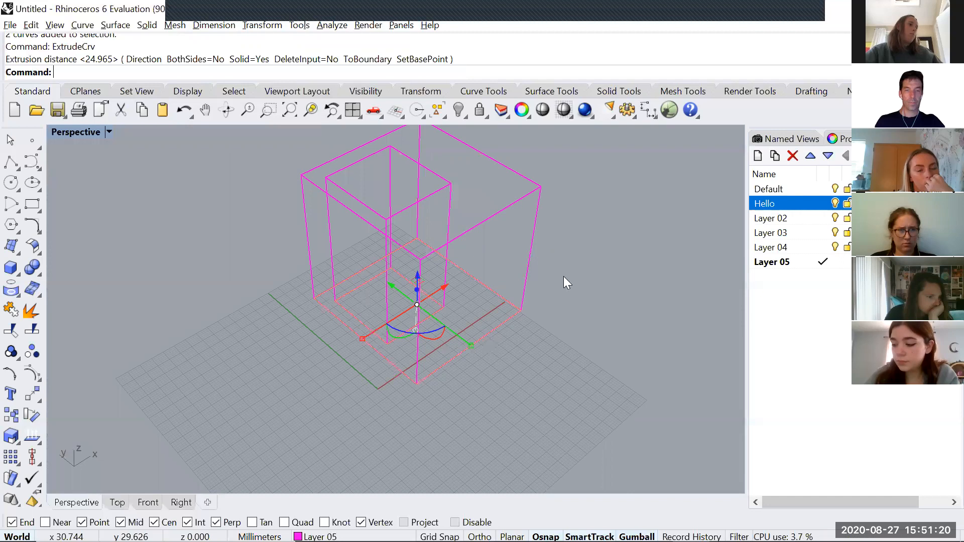
# - Clear the selection and try shaded display on the active viewport, choosing Wireframe as the mode
pyautogui.click(539, 345)
pyautogui.keyDown('shift'); pyautogui.moveTo(458, 238); pyautogui.dragTo(455, 318, button='right'); pyautogui.keyUp('shift')
pyautogui.middleClick(455, 318)
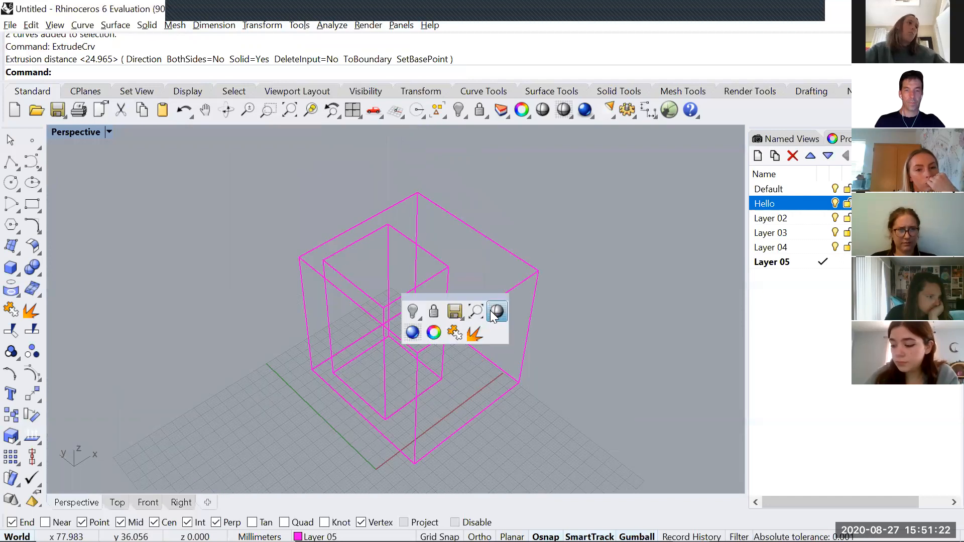
pyautogui.click(491, 310)
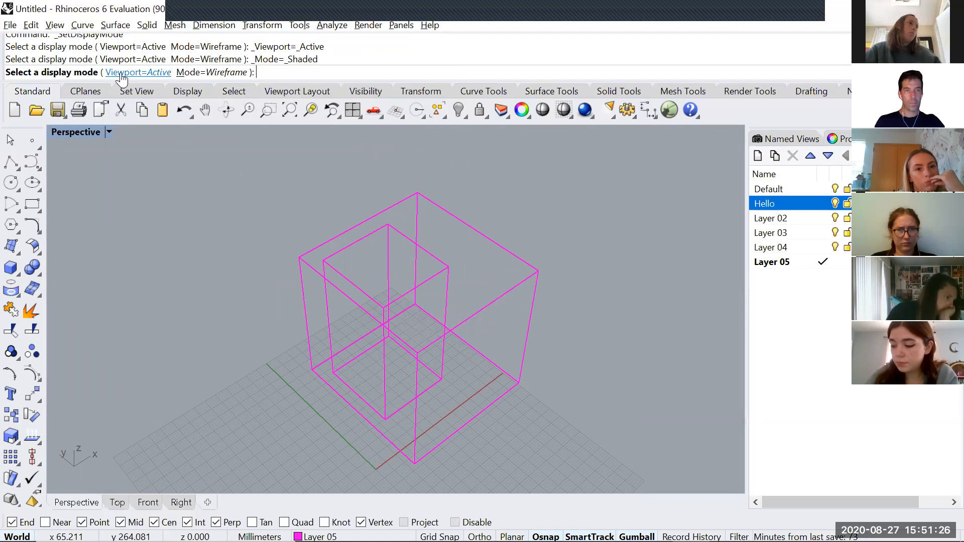
pyautogui.click(212, 73)
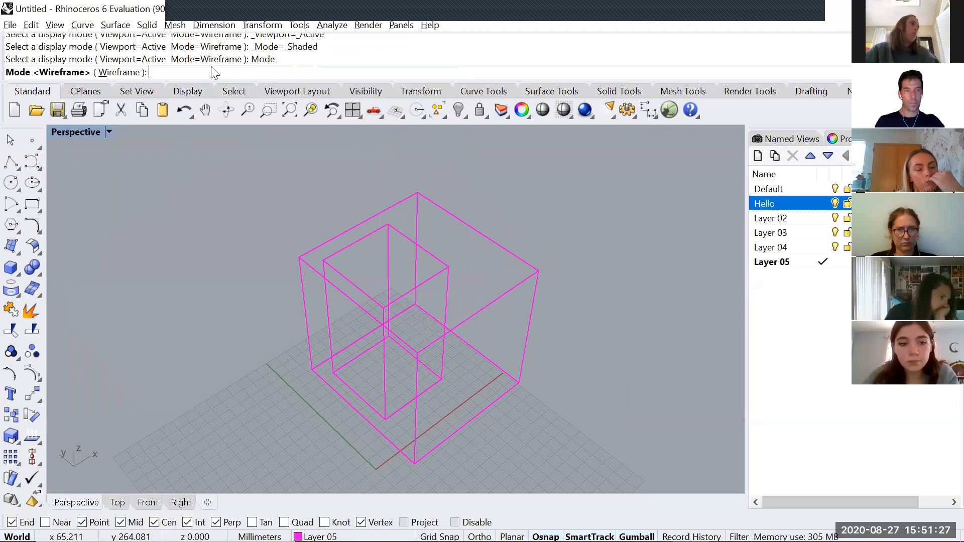
pyautogui.click(130, 74)
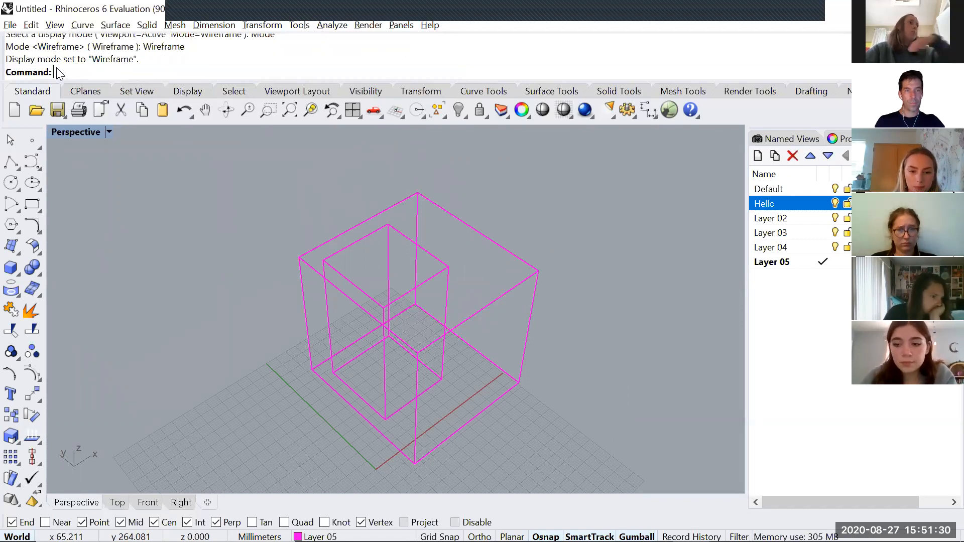
# - Try shaded display again, switching the viewport option to All and back to Active, and end the command
pyautogui.middleClick(209, 203)
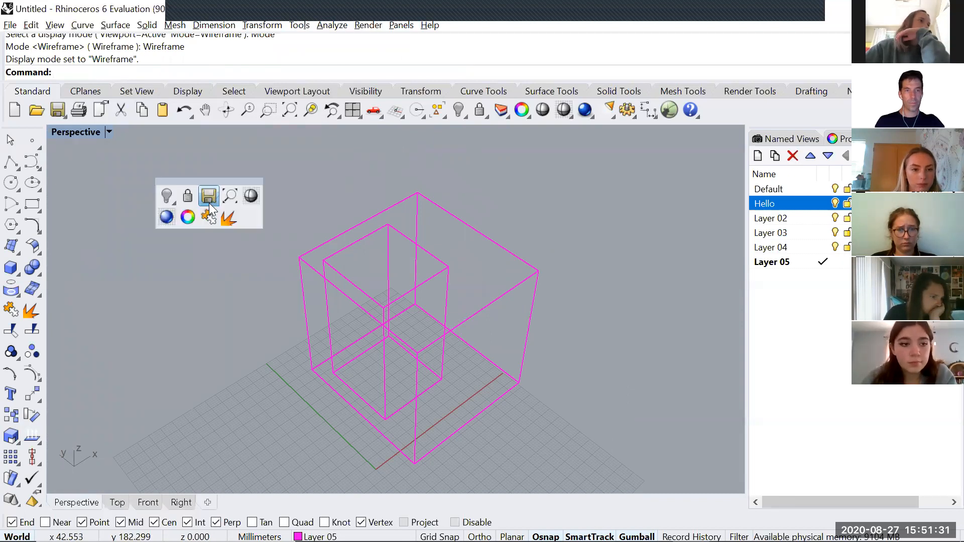
pyautogui.click(251, 190)
pyautogui.click(128, 74)
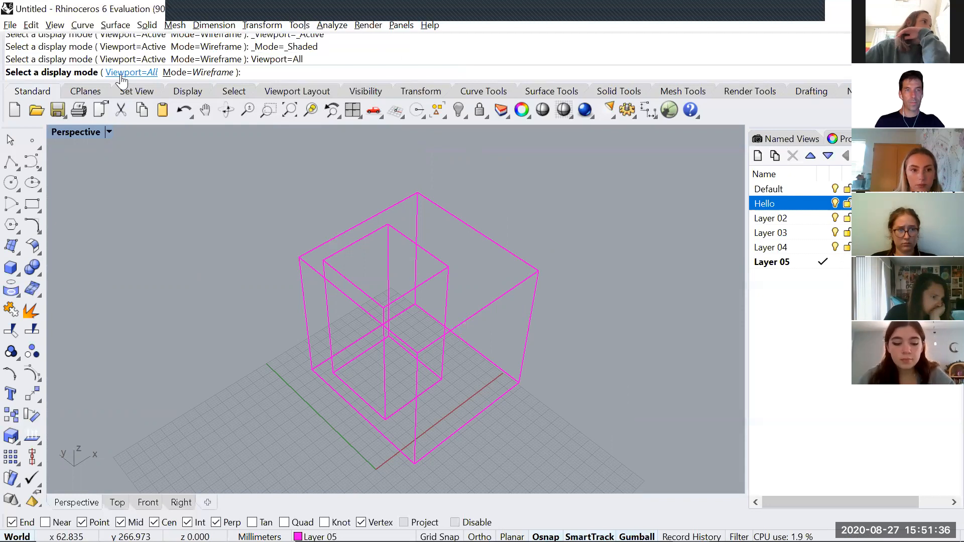
pyautogui.click(122, 75)
pyautogui.press('Return')
# - Delete the tall extrusion and both of its base rectangles
pyautogui.moveTo(394, 318); pyautogui.dragTo(448, 311, button='right')
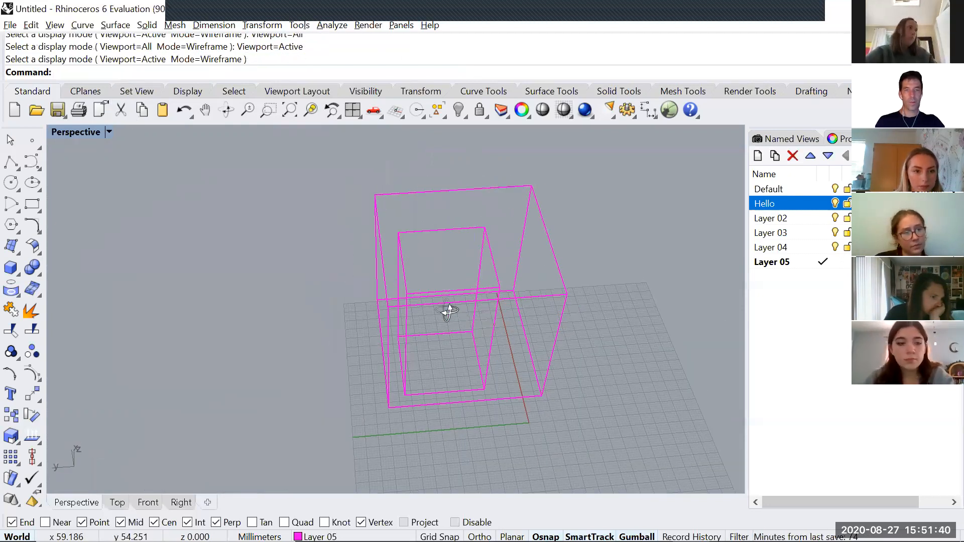
pyautogui.press('Home')
pyautogui.click(378, 257)
pyautogui.press('Delete')
pyautogui.moveTo(493, 299); pyautogui.dragTo(458, 390)
pyautogui.press('Delete')
# - Draw a large closed wavy freeform curve of degree 3 on the ground plane, ending at its start point
pyautogui.write('Curve')
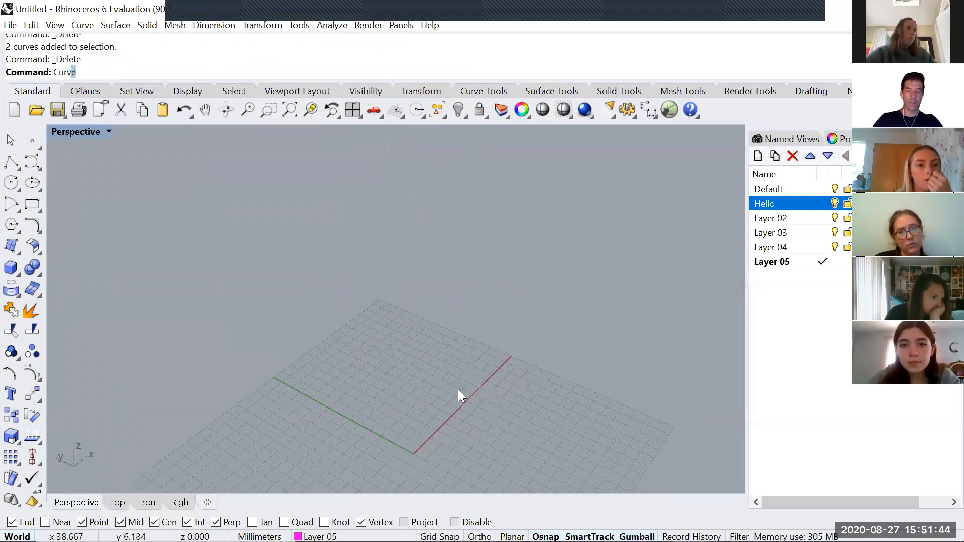
pyautogui.press('Return')
pyautogui.moveTo(183, 338)
pyautogui.mouseDown(button='right')
pyautogui.moveTo(194, 346)
pyautogui.moveTo(254, 269)
pyautogui.mouseUp(button='right')
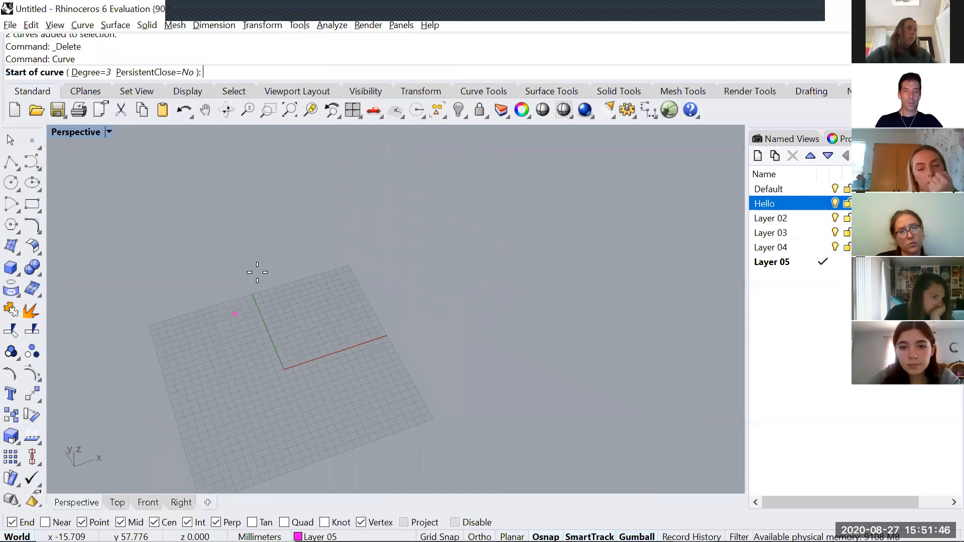
pyautogui.click(235, 314)
pyautogui.click(267, 273)
pyautogui.click(310, 303)
pyautogui.click(335, 277)
pyautogui.click(392, 298)
pyautogui.click(465, 280)
pyautogui.click(602, 366)
pyautogui.click(549, 434)
pyautogui.click(495, 420)
pyautogui.click(478, 346)
pyautogui.click(417, 423)
pyautogui.click(380, 463)
pyautogui.click(376, 347)
pyautogui.click(329, 398)
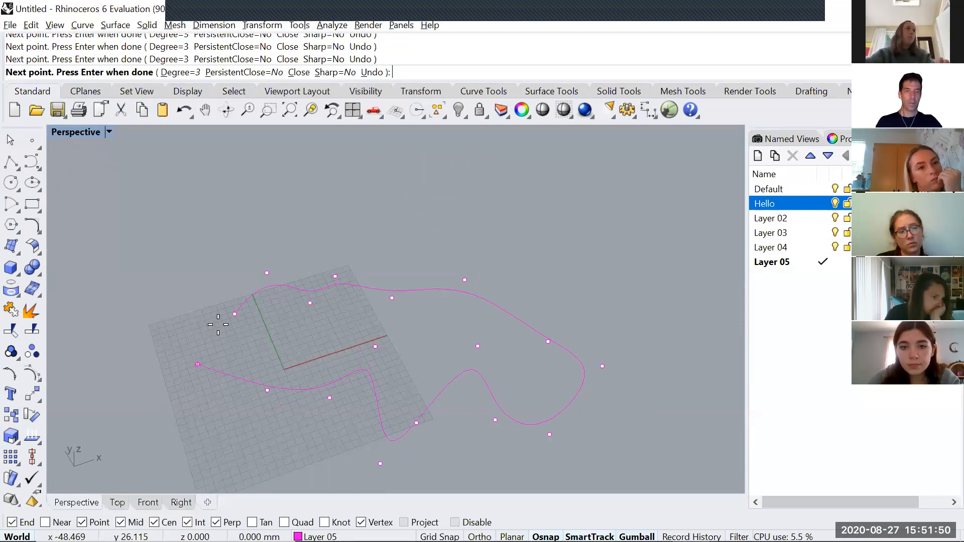
pyautogui.click(234, 314)
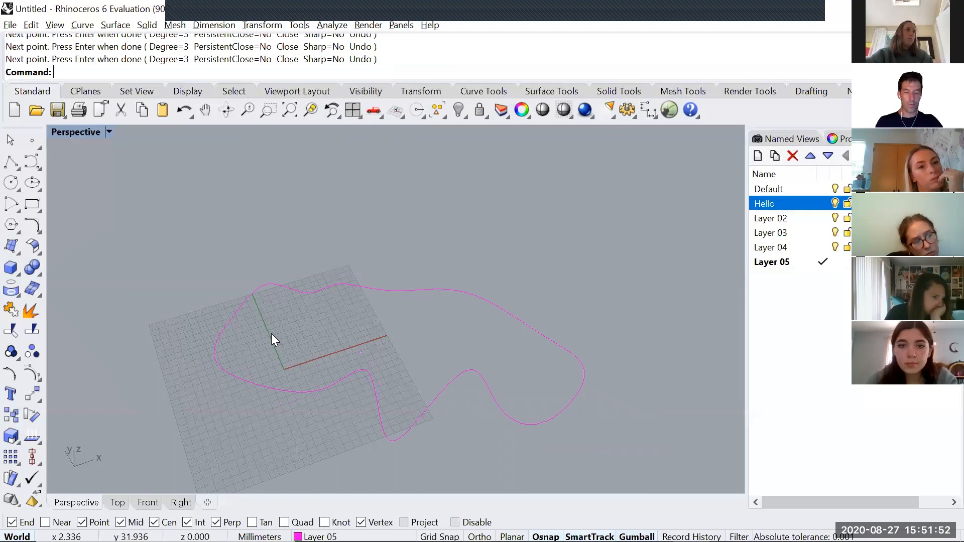
pyautogui.click(35, 171)
pyautogui.scroll(3, 258, 301)
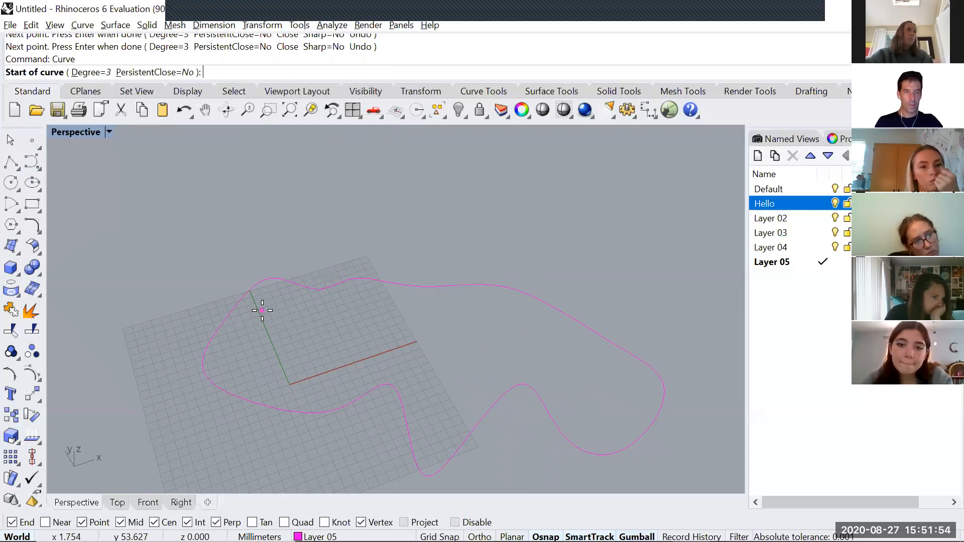
pyautogui.click(259, 308)
pyautogui.click(340, 305)
pyautogui.click(337, 284)
pyautogui.click(331, 350)
pyautogui.click(271, 377)
pyautogui.click(233, 340)
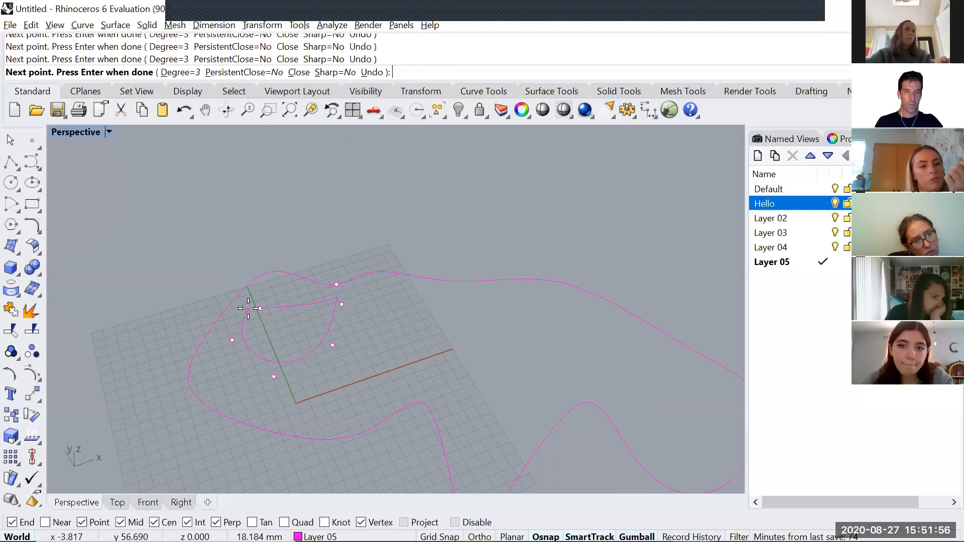
pyautogui.click(260, 309)
pyautogui.hotkey('ctrl', 'z')
# - Draw a small closed oval freeform curve inside the large wavy outline, across the green Y axis
pyautogui.press('Return')
pyautogui.click(267, 315)
pyautogui.click(374, 310)
pyautogui.click(399, 345)
pyautogui.click(371, 378)
pyautogui.click(319, 388)
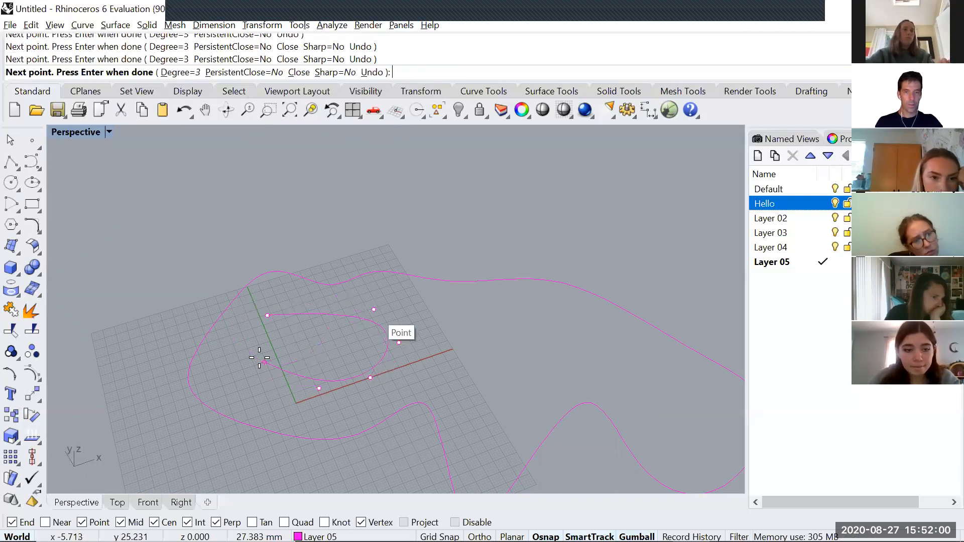
pyautogui.click(258, 356)
pyautogui.click(264, 321)
pyautogui.keyDown('shift'); pyautogui.moveTo(468, 349); pyautogui.dragTo(282, 313, button='right'); pyautogui.keyUp('shift')
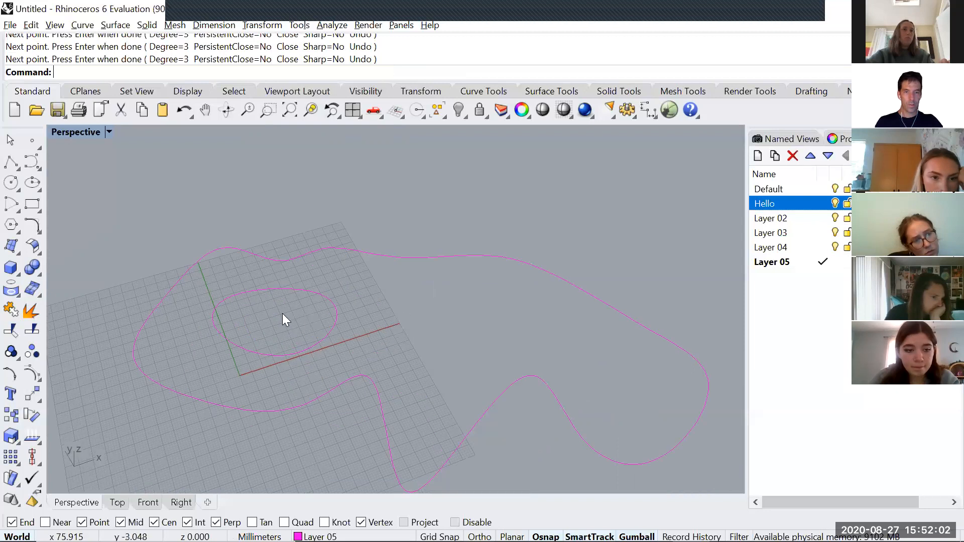
# - Draw a second closed rounded freeform curve inside the large wavy outline, beside the oval, ending at its start point
pyautogui.press('Return')
pyautogui.click(311, 288)
pyautogui.click(266, 296)
pyautogui.click(270, 350)
pyautogui.click(309, 363)
pyautogui.click(369, 353)
pyautogui.click(381, 327)
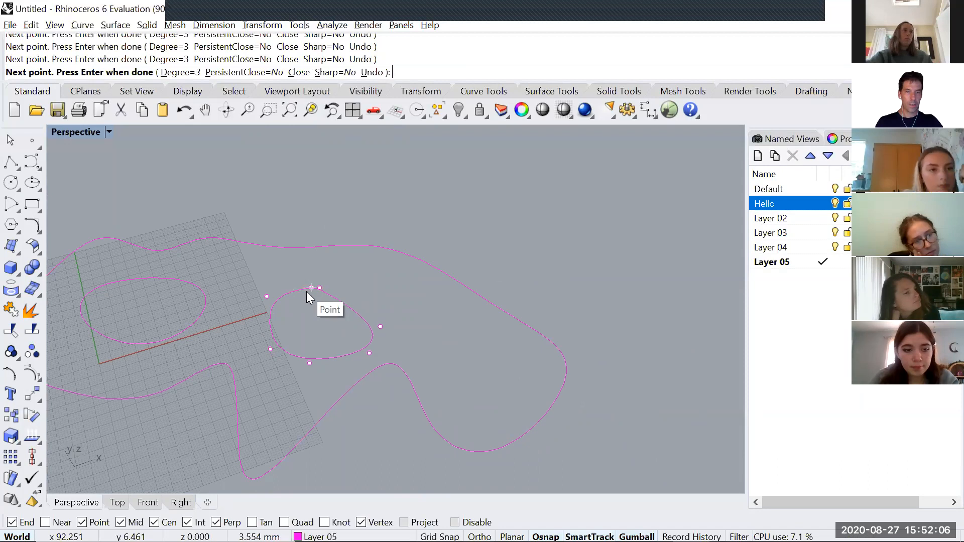
pyautogui.click(311, 287)
# - Draw a third small closed freeform curve inside the wavy outline's far lobe, ending at its start point
pyautogui.press('Return')
pyautogui.scroll(2, 489, 347)
pyautogui.click(477, 349)
pyautogui.click(432, 362)
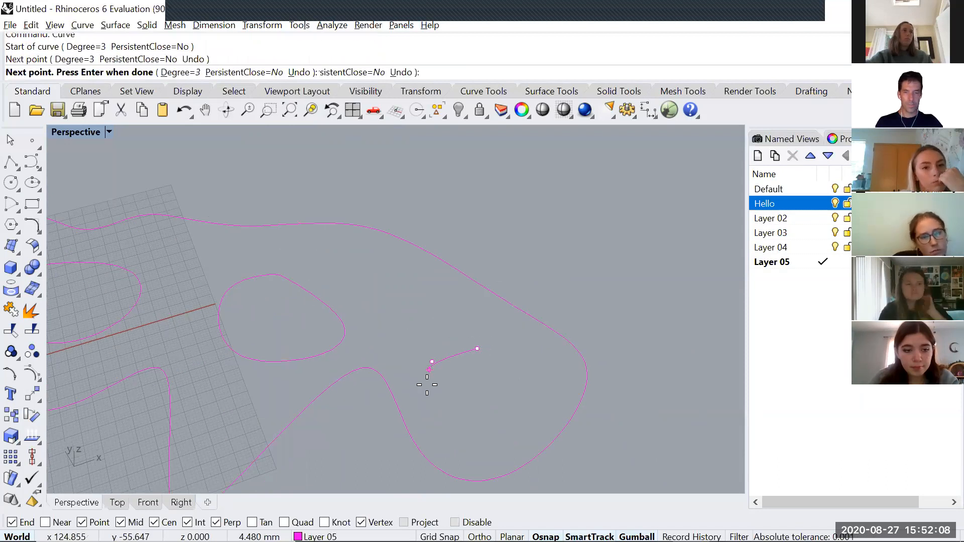
pyautogui.click(435, 404)
pyautogui.click(474, 433)
pyautogui.click(537, 410)
pyautogui.click(477, 348)
# - Extrude the wavy outline and its three inner curves together with ExtrudeCrv, keeping Solid=Yes
pyautogui.scroll(-5, 401, 368)
pyautogui.moveTo(583, 258); pyautogui.dragTo(299, 378)
pyautogui.scroll(3, 343, 331)
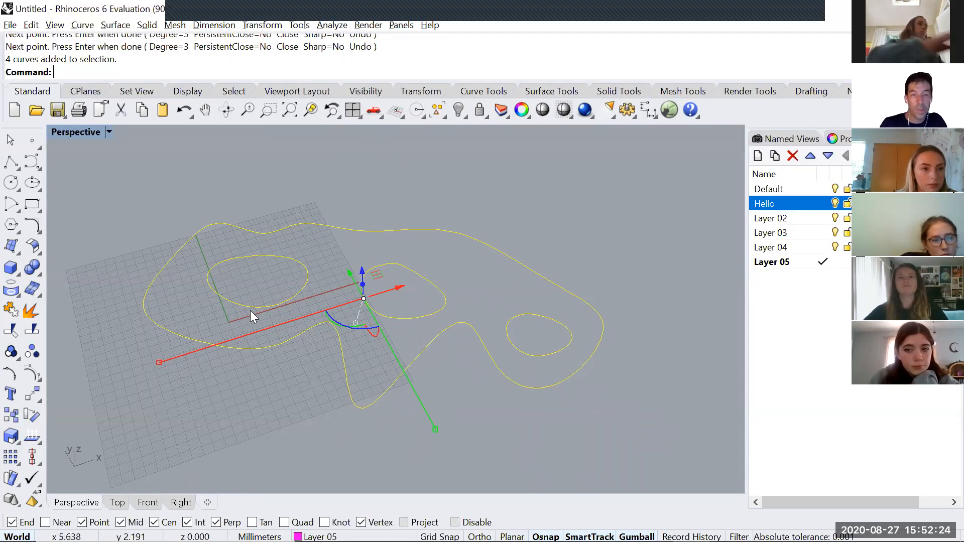
pyautogui.moveTo(287, 377); pyautogui.dragTo(290, 351, button='right')
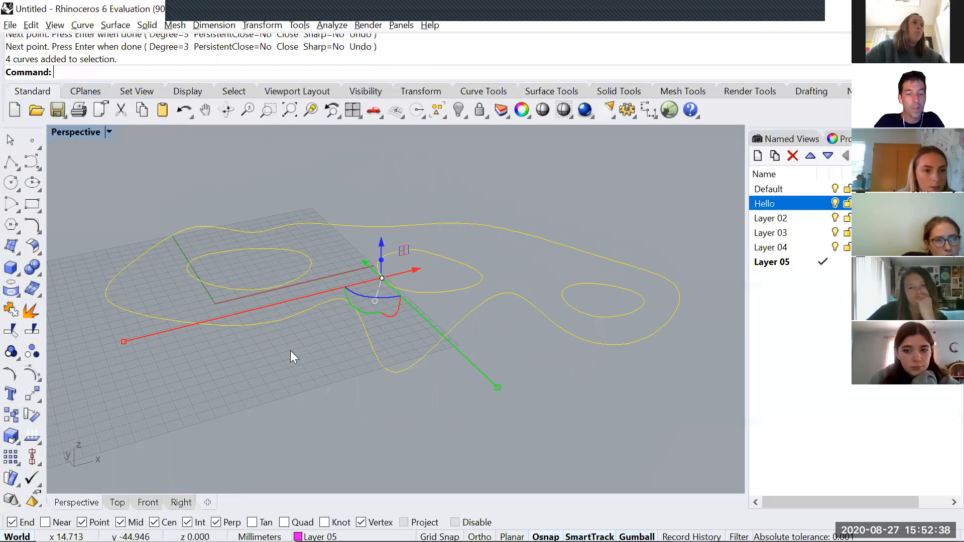
pyautogui.write('Extru')
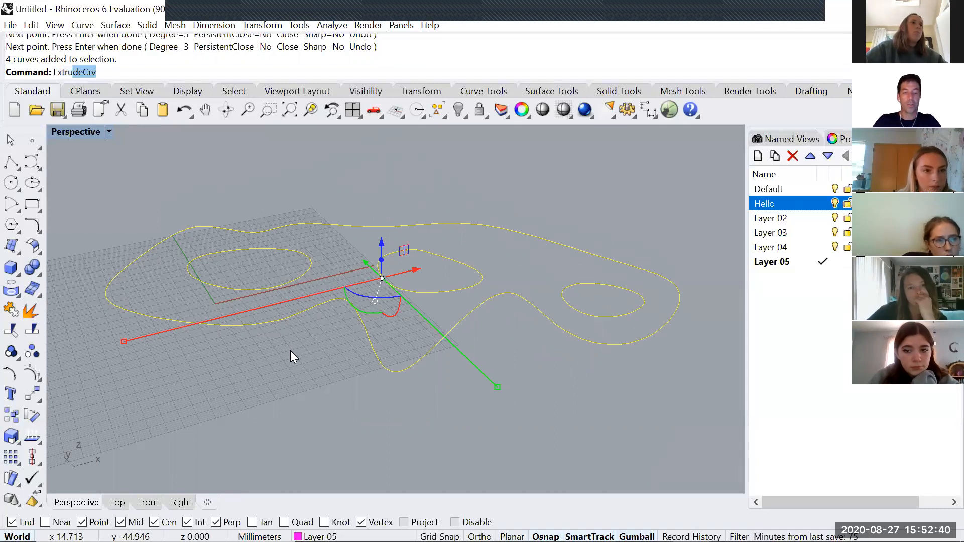
pyautogui.write('de')
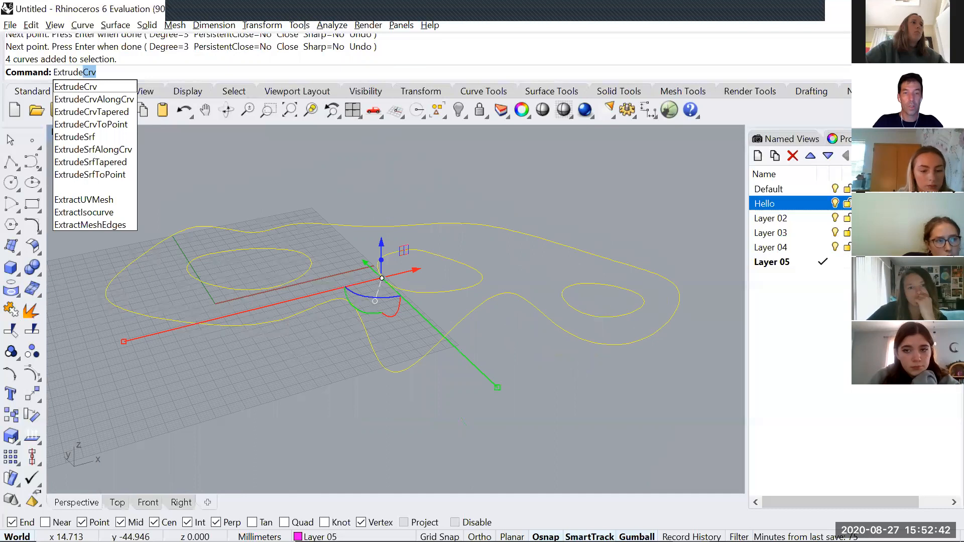
pyautogui.press('Return')
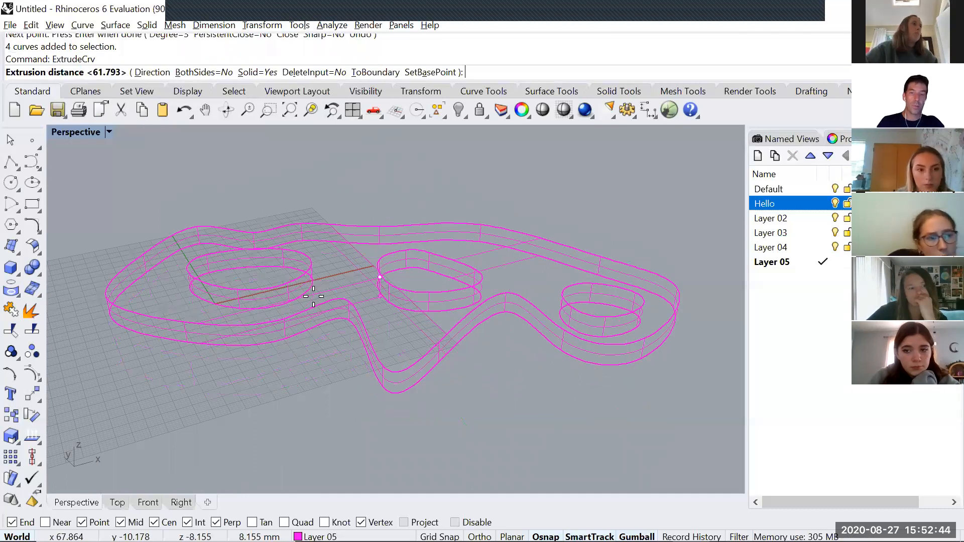
pyautogui.click(480, 311)
pyautogui.click(522, 356)
pyautogui.moveTo(462, 296); pyautogui.dragTo(499, 364, button='right')
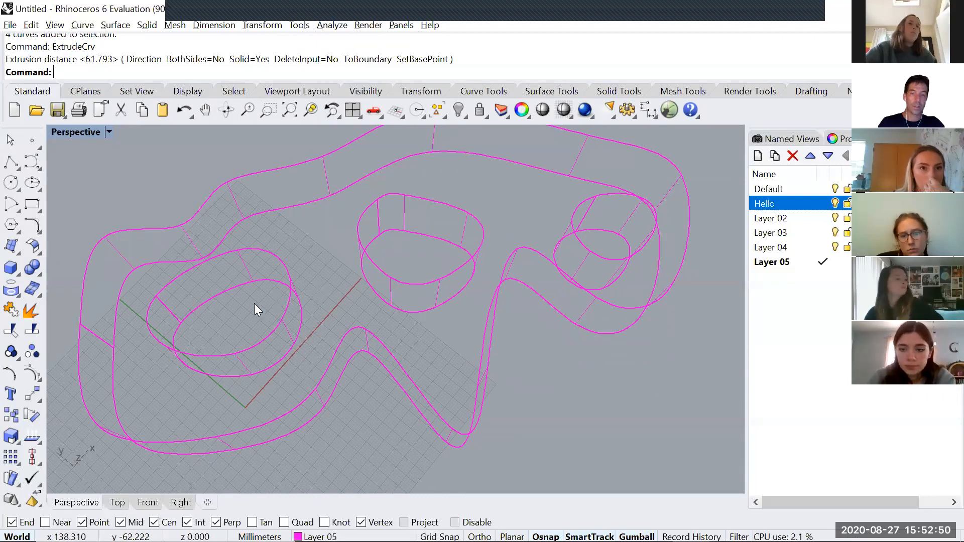
pyautogui.moveTo(244, 315); pyautogui.dragTo(273, 282, button='right')
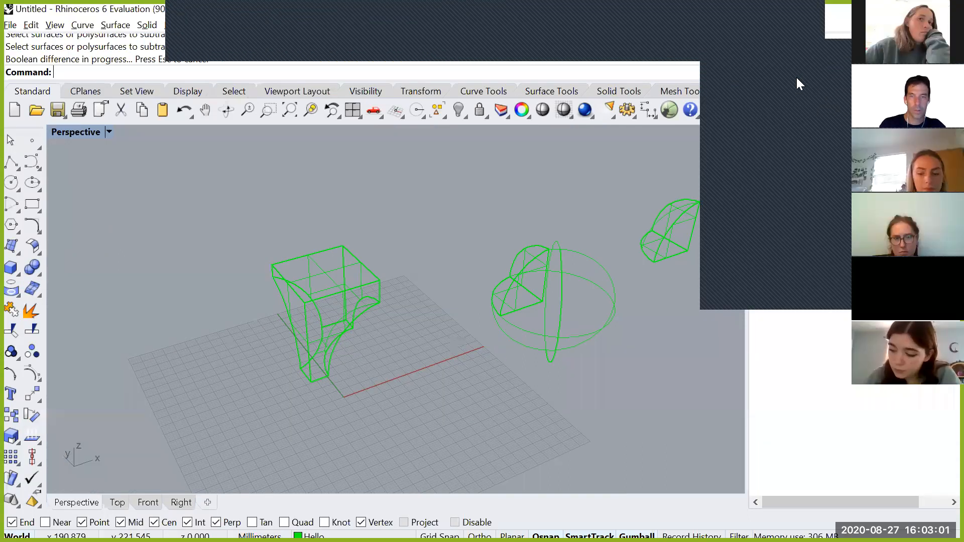
# - Create a large box with the Box command in front of the grid on the Hello layer
pyautogui.scroll(-5, 279, 342)
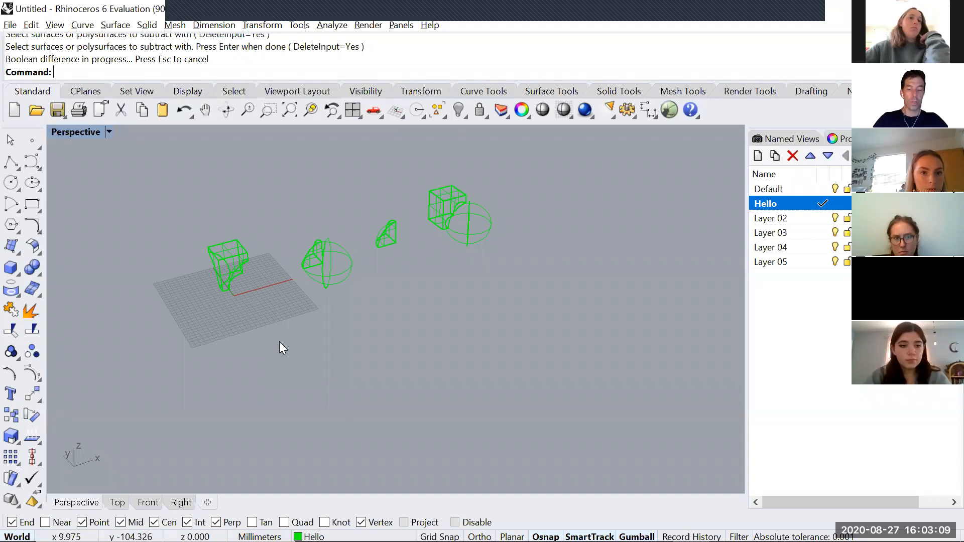
pyautogui.write('Box')
pyautogui.press('Return')
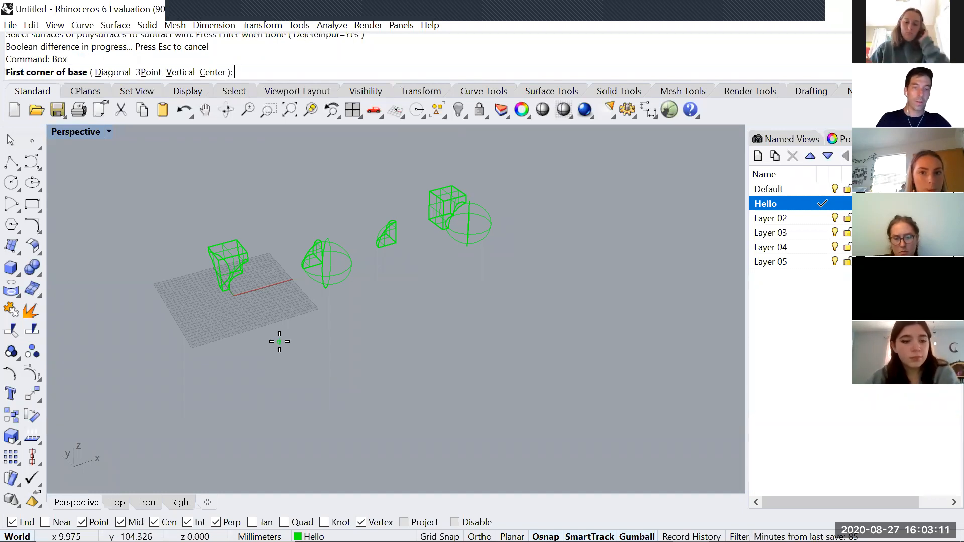
pyautogui.click(279, 342)
pyautogui.click(244, 386)
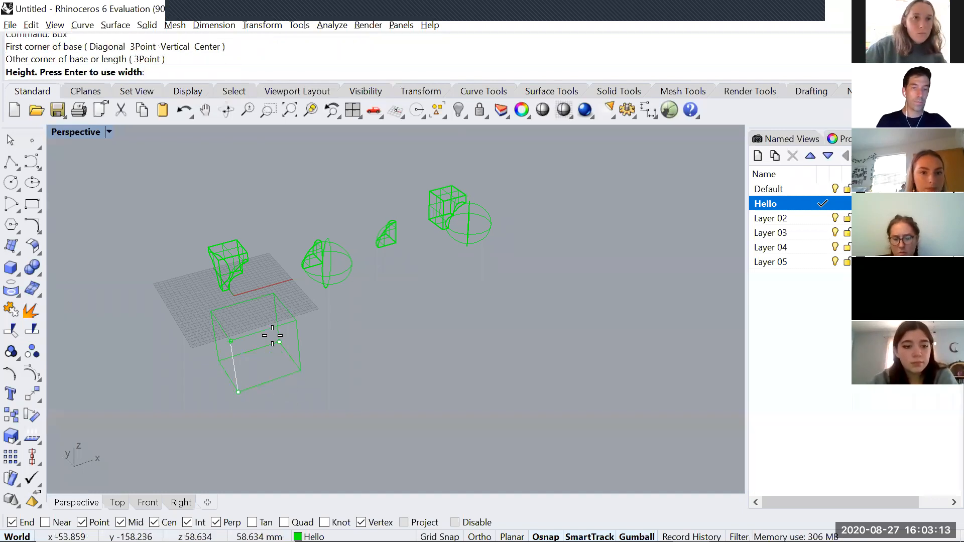
pyautogui.click(281, 322)
# - Create a smaller, lower box on the ground plane beside the large box
pyautogui.press('Return')
pyautogui.click(345, 357)
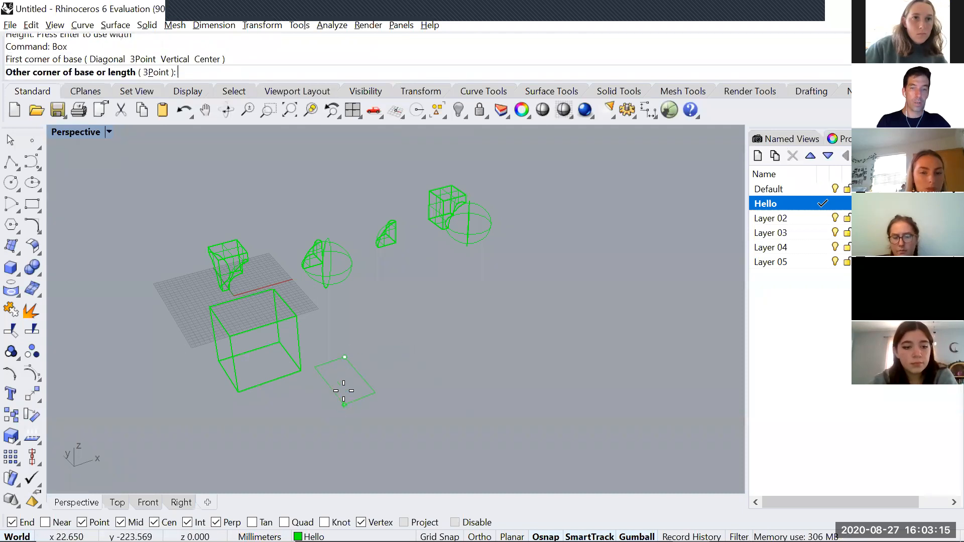
pyautogui.click(344, 404)
pyautogui.click(344, 369)
# - Move the smaller box horizontally so that it overlaps the large box
pyautogui.click(341, 367)
pyautogui.scroll(3, 342, 374)
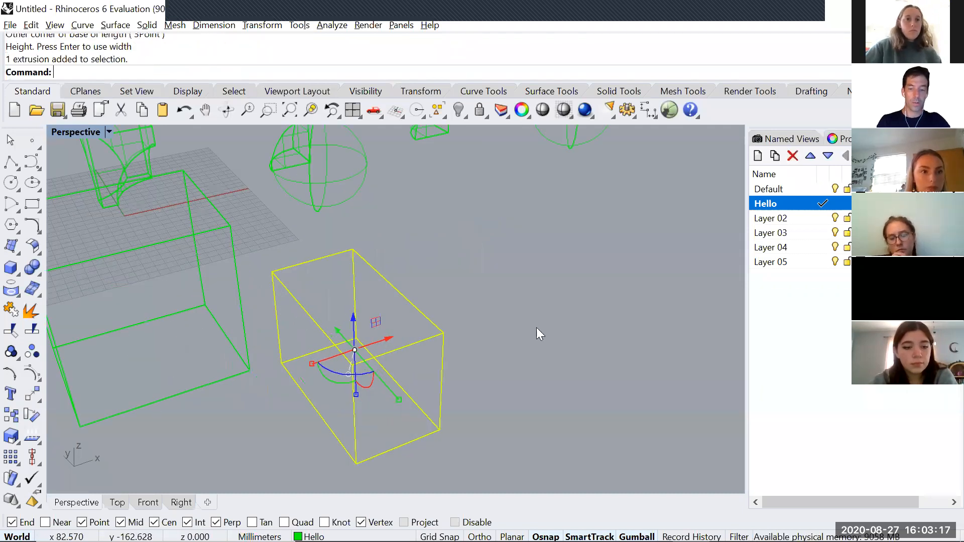
pyautogui.write('m')
pyautogui.press('Return')
pyautogui.click(629, 290)
pyautogui.click(500, 311)
# - Move the smaller box slightly downward with the Move command's Vertical option, and deselect it
pyautogui.write('m')
pyautogui.press('Return')
pyautogui.write('v')
pyautogui.press('Return')
pyautogui.click(407, 297)
pyautogui.click(407, 316)
pyautogui.click(254, 335)
# - Subtract the smaller box from the large box with BooleanDifference, inspect the notch, and undo the operation
pyautogui.moveTo(254, 335); pyautogui.dragTo(543, 307, button='right')
pyautogui.write('Boo')
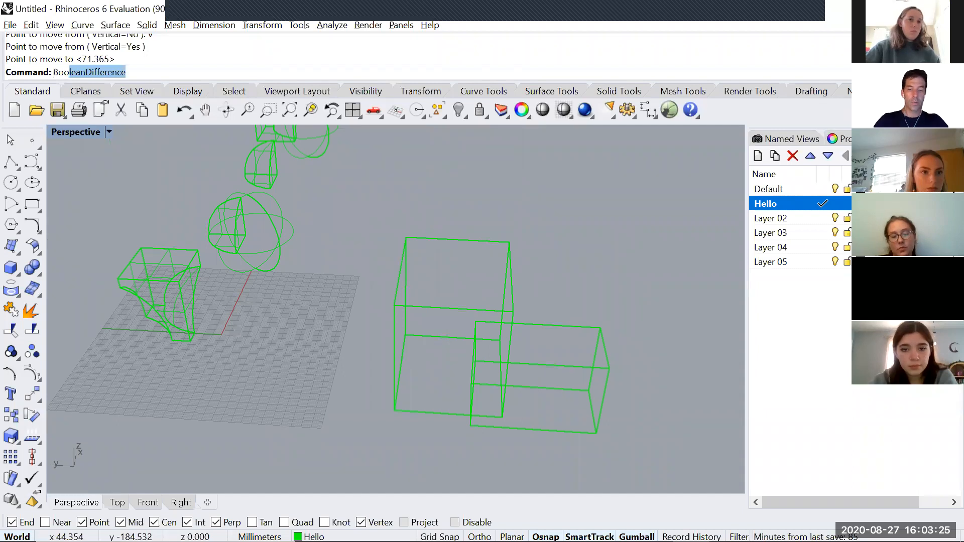
pyautogui.write('lean')
pyautogui.press('Return')
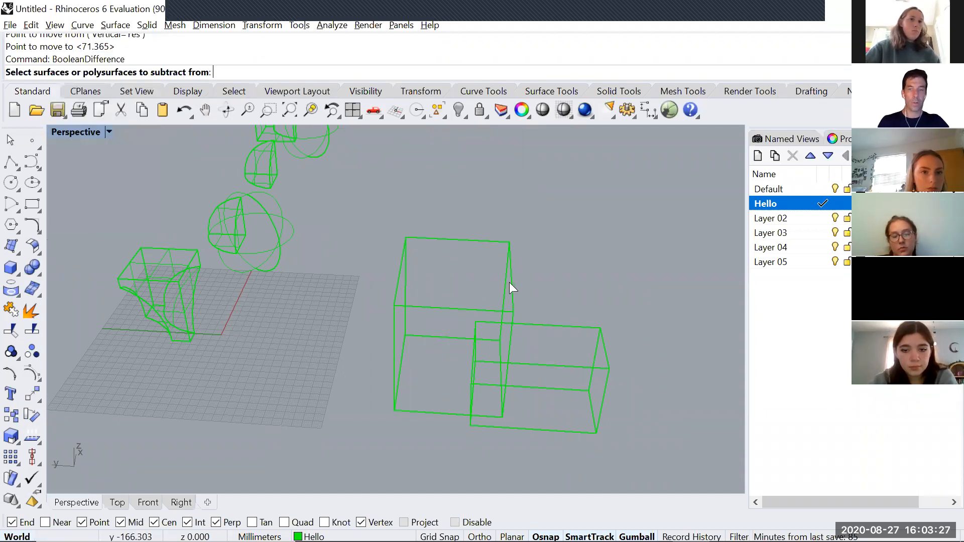
pyautogui.click(509, 282)
pyautogui.press('Return')
pyautogui.click(554, 326)
pyautogui.press('Return')
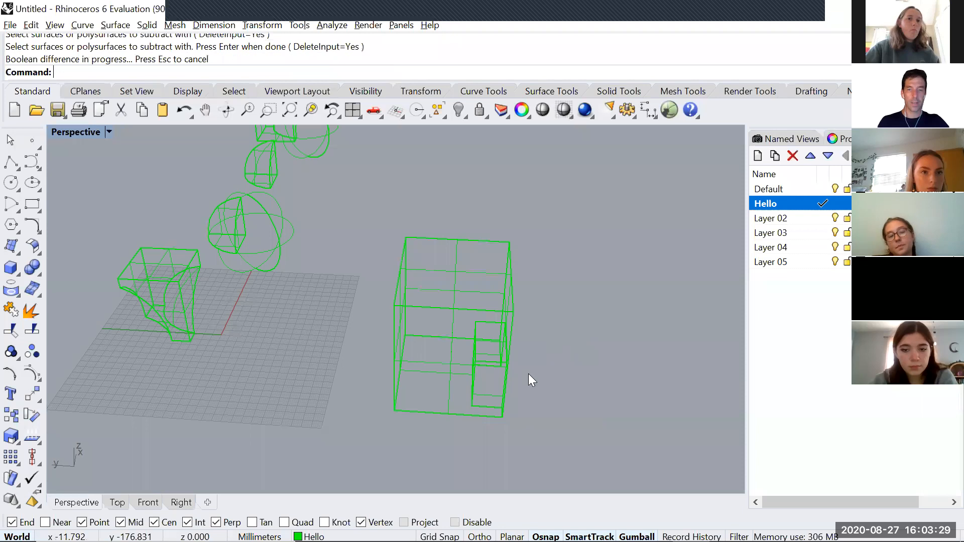
pyautogui.moveTo(529, 374); pyautogui.dragTo(442, 381, button='right')
pyautogui.scroll(5, 370, 283)
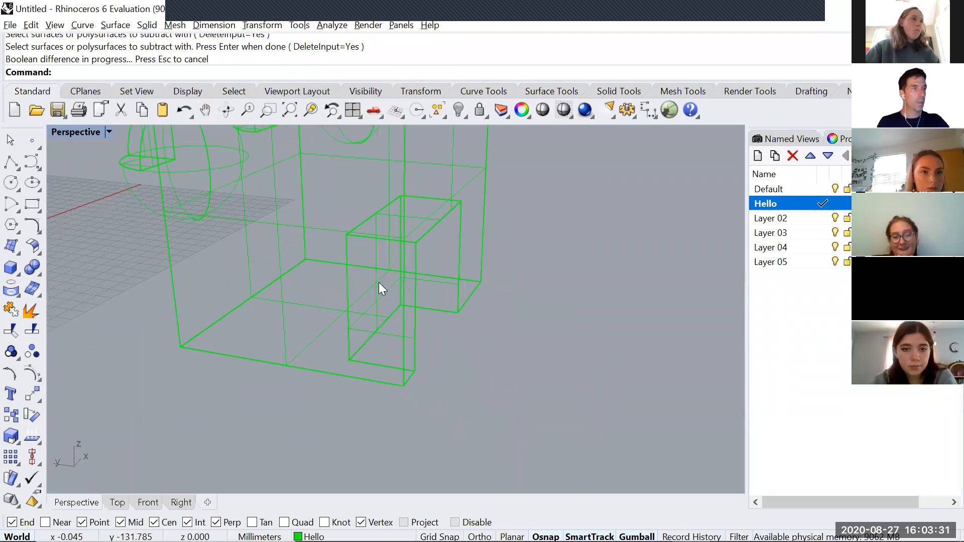
pyautogui.scroll(-5, 378, 282)
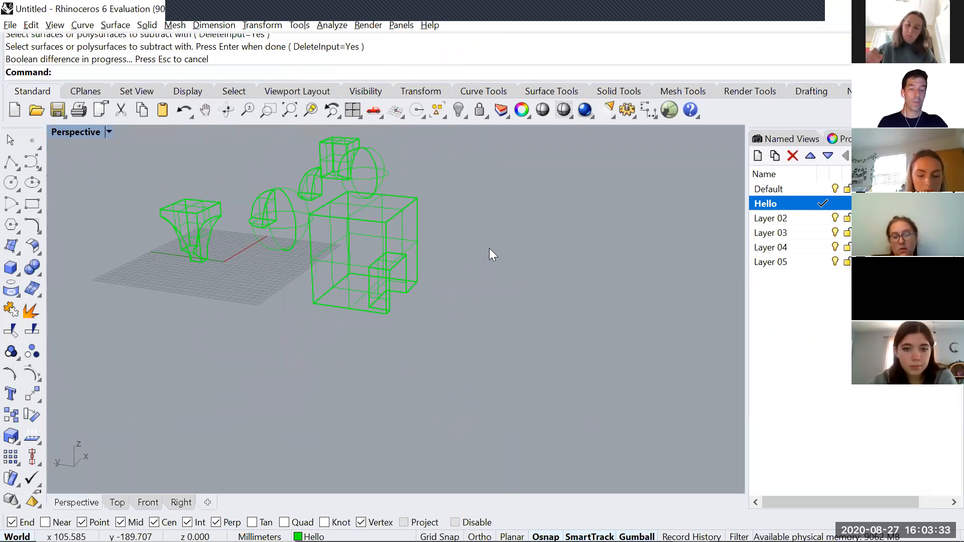
pyautogui.hotkey('ctrl', 'z')
pyautogui.click(505, 238)
# - Subtract the large box from the smaller box with BooleanDifference, inspect the remaining solid, and undo the operation
pyautogui.moveTo(505, 238); pyautogui.dragTo(515, 245, button='right')
pyautogui.write('BooleanDifference')
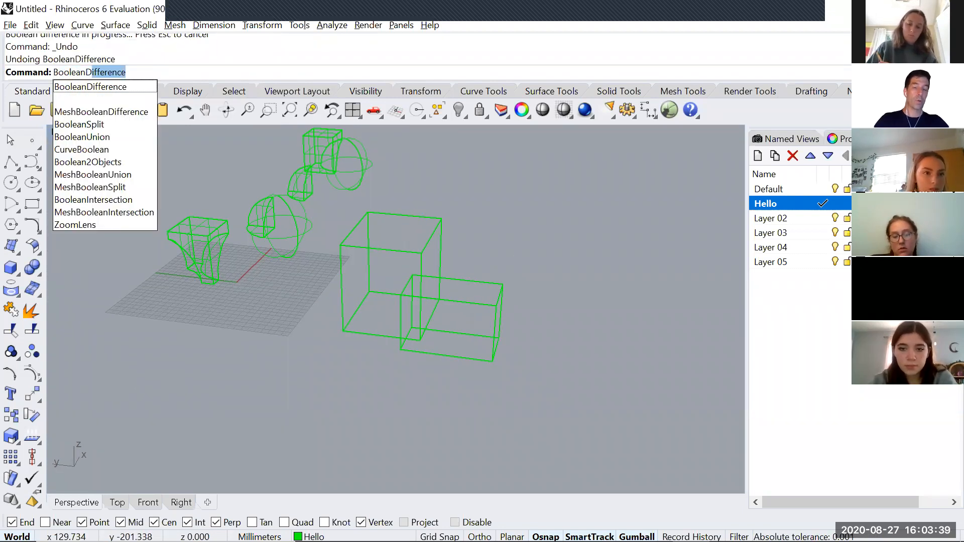
pyautogui.press('Return')
pyautogui.click(487, 284)
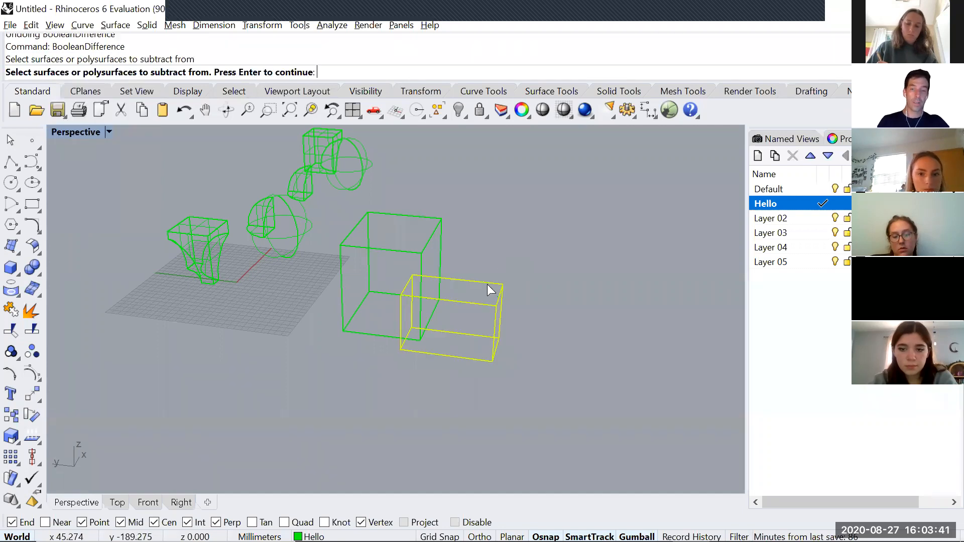
pyautogui.press('Return')
pyautogui.click(425, 236)
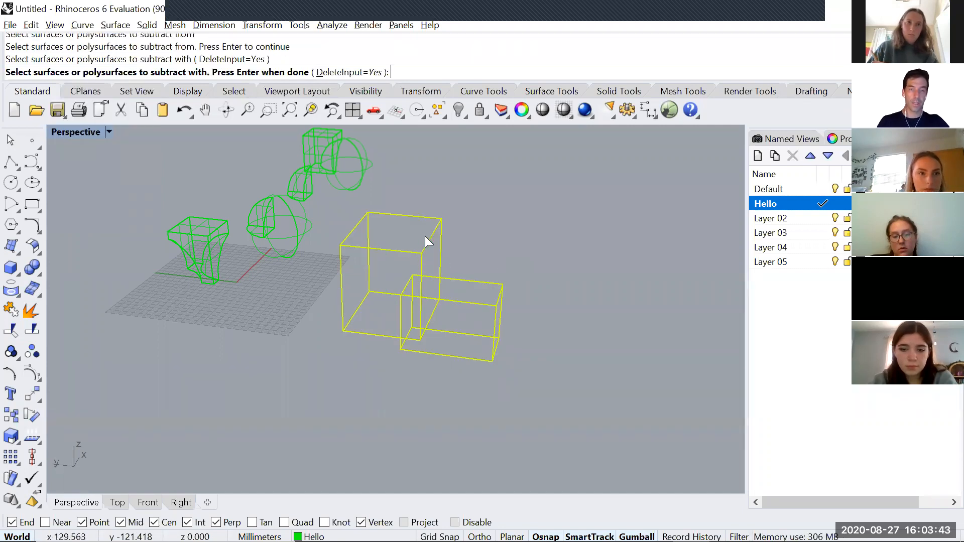
pyautogui.press('Return')
pyautogui.scroll(8, 478, 338)
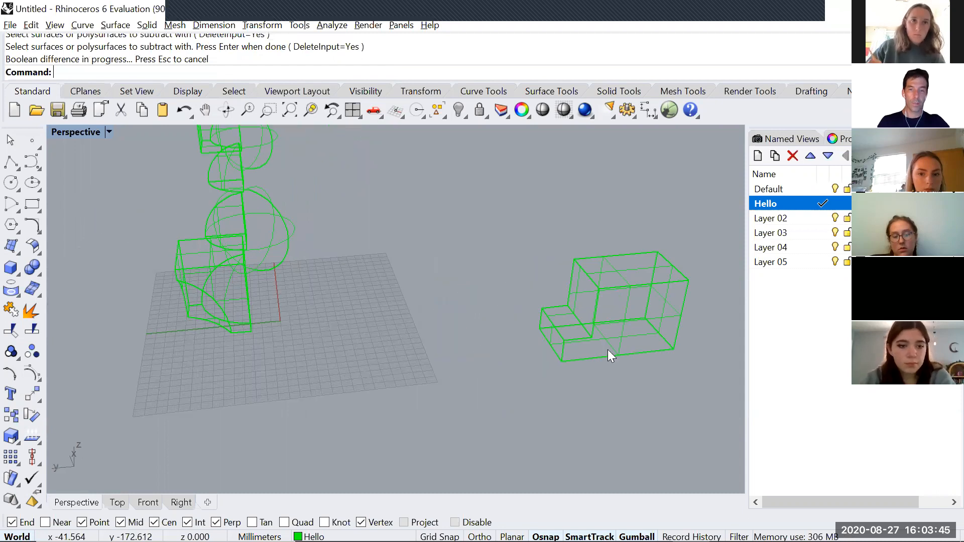
pyautogui.moveTo(610, 316); pyautogui.dragTo(589, 304, button='right')
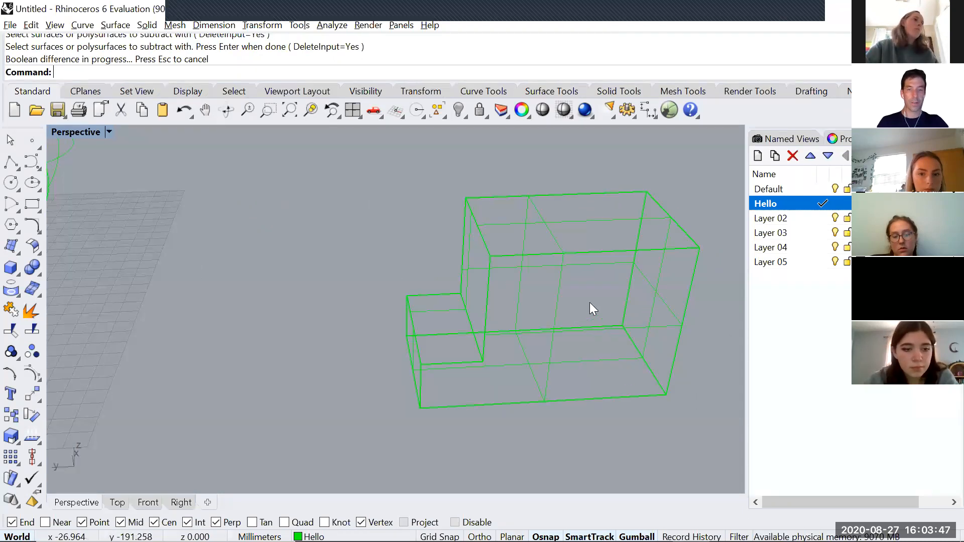
pyautogui.hotkey('ctrl', 'z')
pyautogui.press('Escape')
# - Intersect the large box with the smaller box using BooleanIntersection, inspect the shared volume, and undo the operation
pyautogui.scroll(-5, 592, 144)
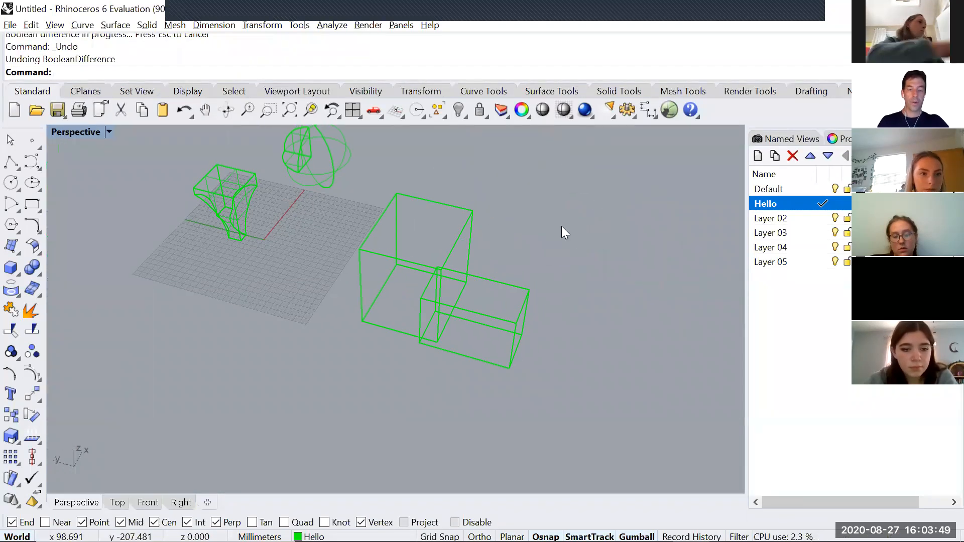
pyautogui.write('Boolean')
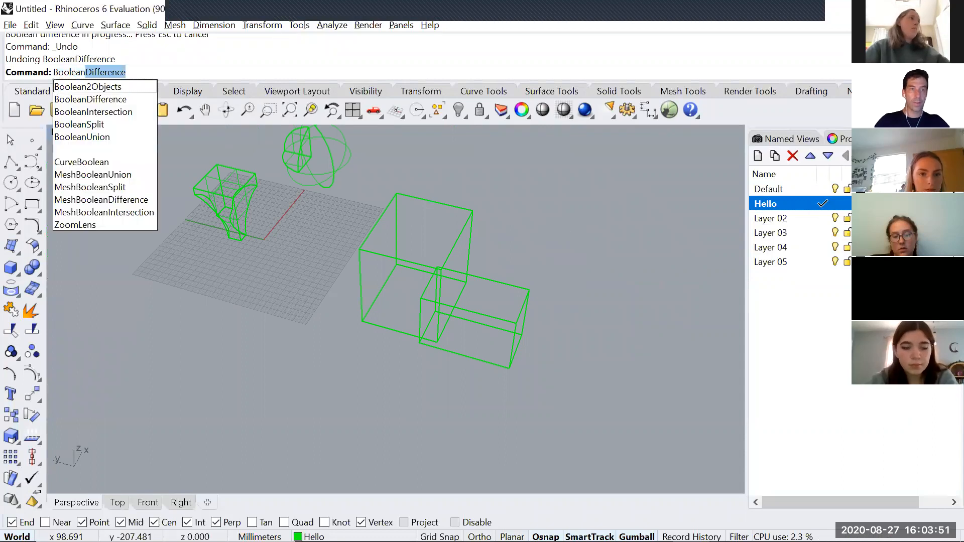
pyautogui.write('I')
pyautogui.press('Return')
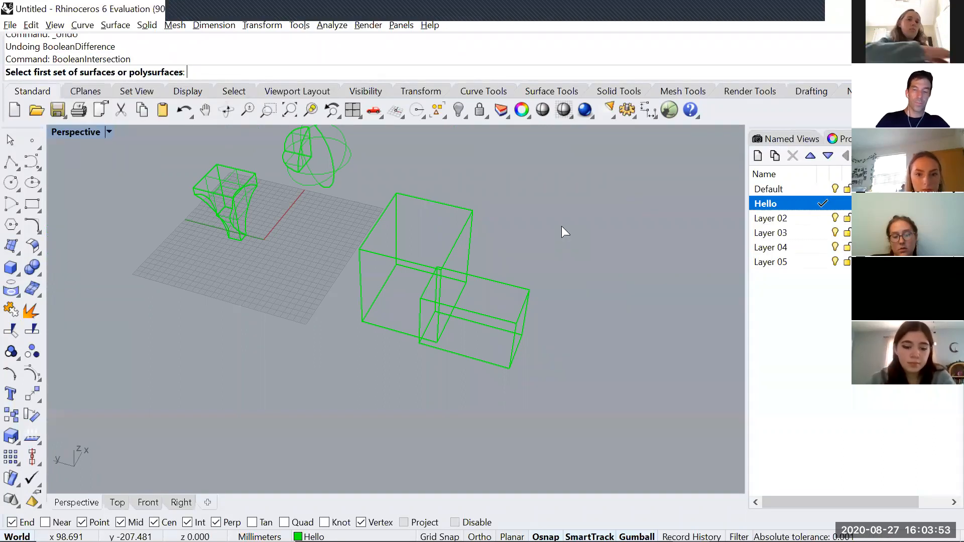
pyautogui.click(465, 241)
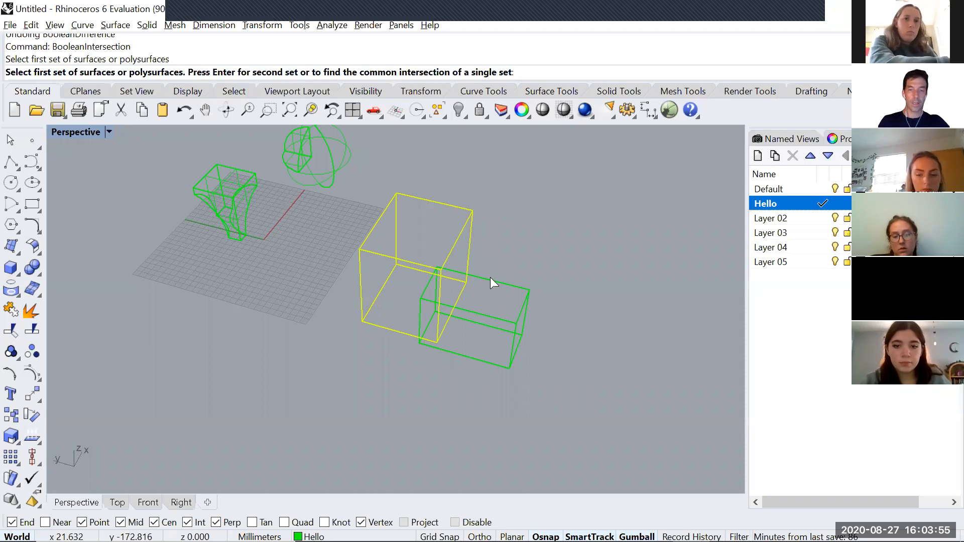
pyautogui.press('Return')
pyautogui.click(492, 278)
pyautogui.press('Return')
pyautogui.scroll(5, 455, 307)
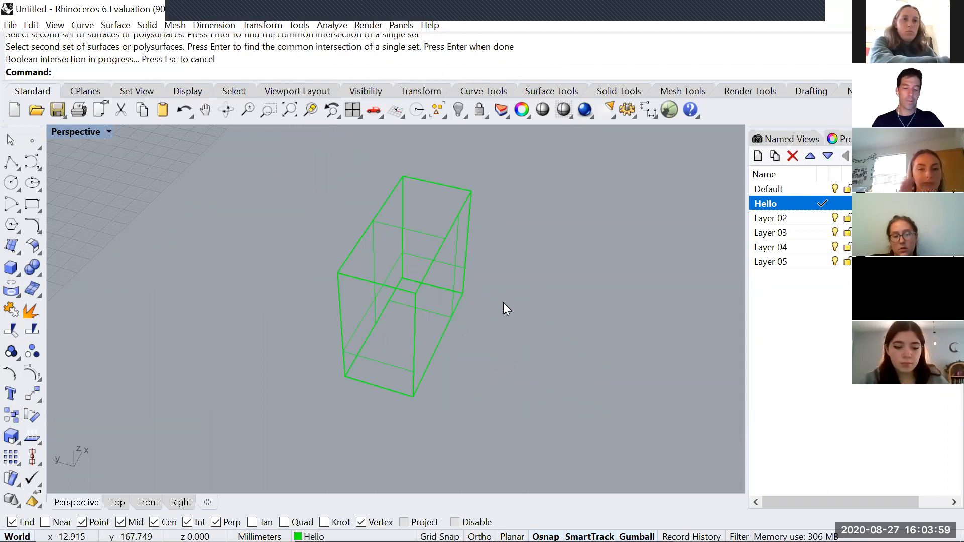
pyautogui.hotkey('ctrl', 'z')
pyautogui.scroll(-5, 517, 287)
pyautogui.press('Escape')
# - Merge the large and smaller boxes into one solid with BooleanUnion, and inspect it from different angles
pyautogui.write('Boolean')
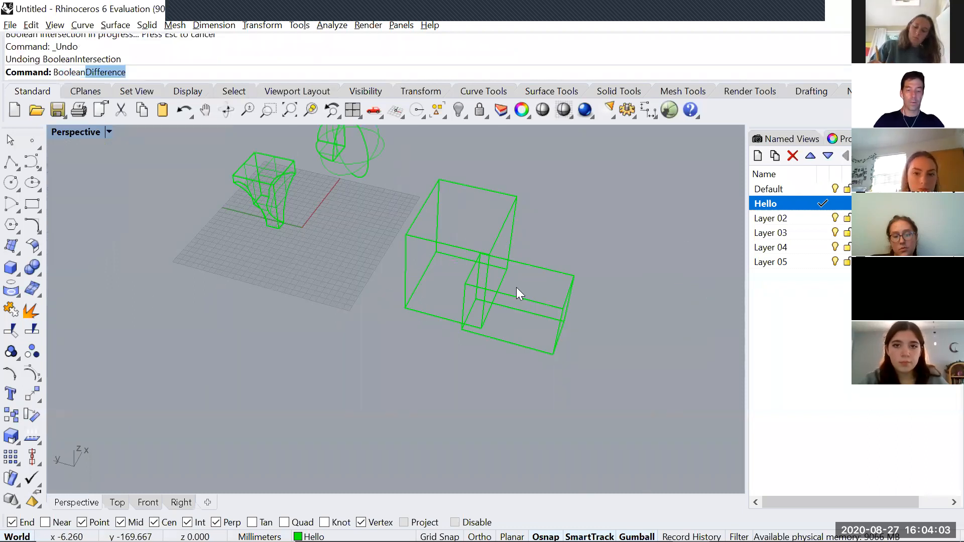
pyautogui.write('U')
pyautogui.press('Return')
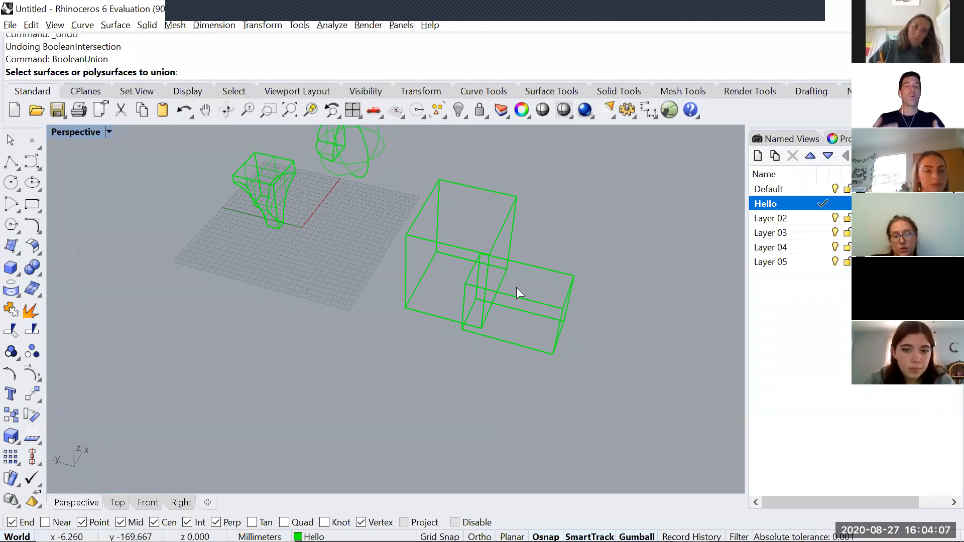
pyautogui.click(476, 260)
pyautogui.click(547, 269)
pyautogui.press('Return')
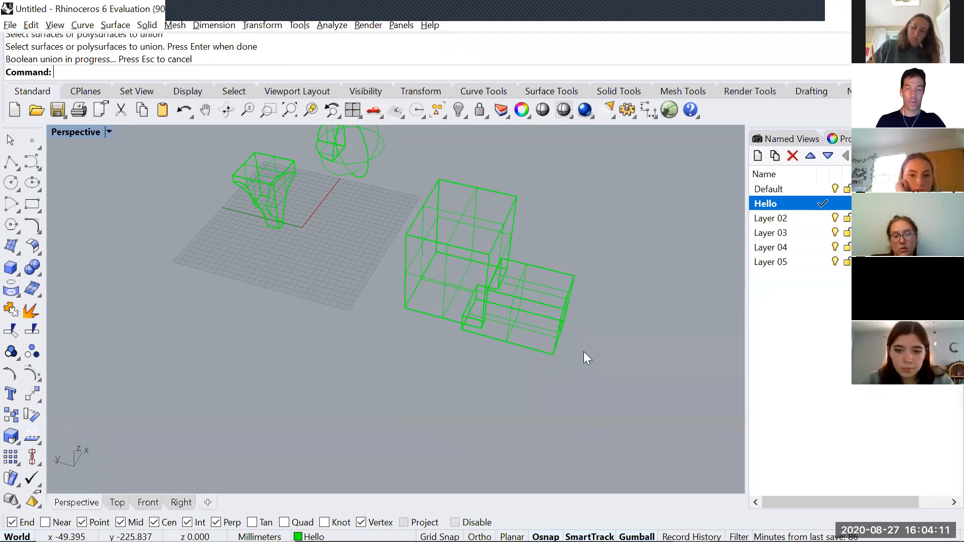
pyautogui.scroll(4, 474, 272)
pyautogui.scroll(-3, 471, 272)
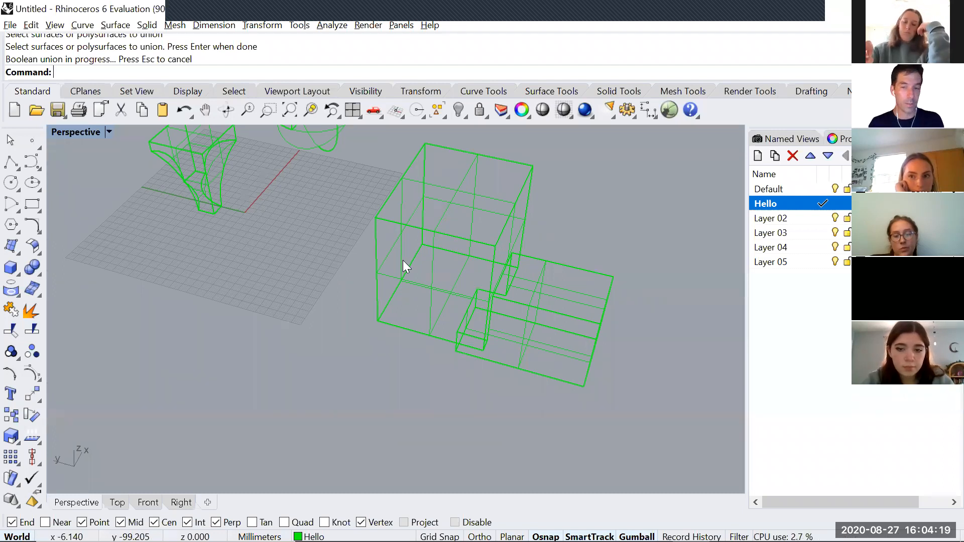
pyautogui.scroll(-2, 365, 251)
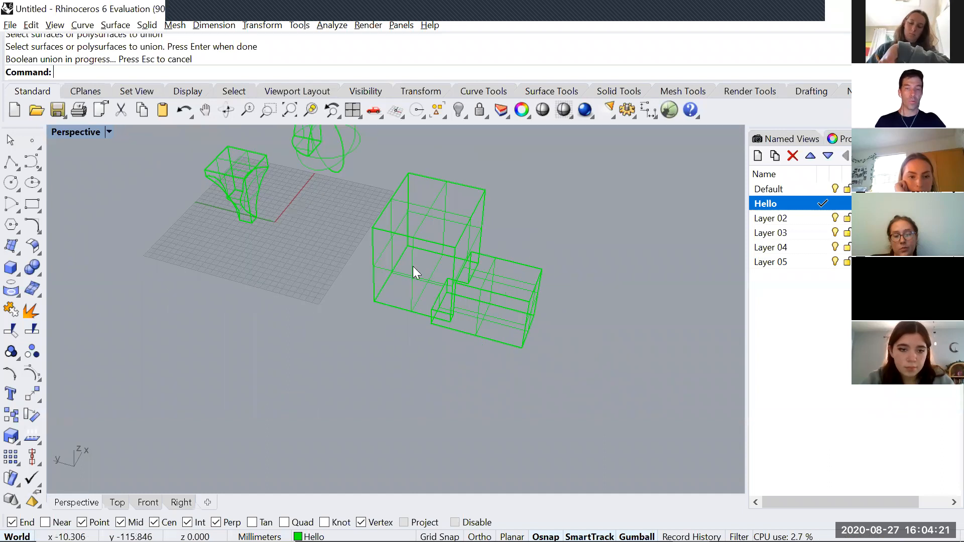
pyautogui.moveTo(413, 271); pyautogui.dragTo(380, 280, button='right')
pyautogui.scroll(-2, 375, 280)
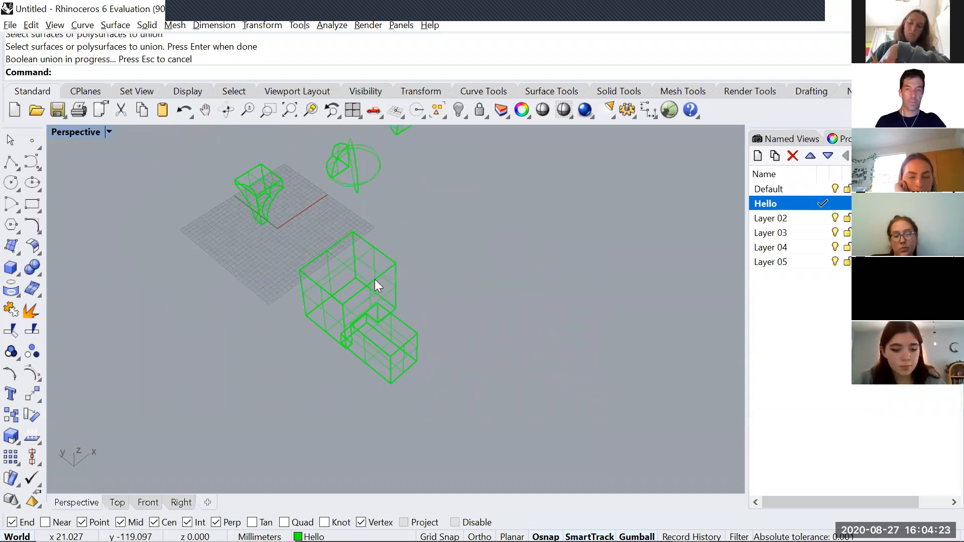
# - Create a torus centred in open space beside the merged boxes, with its ring passing through them
pyautogui.moveTo(376, 280); pyautogui.dragTo(330, 274, button='right')
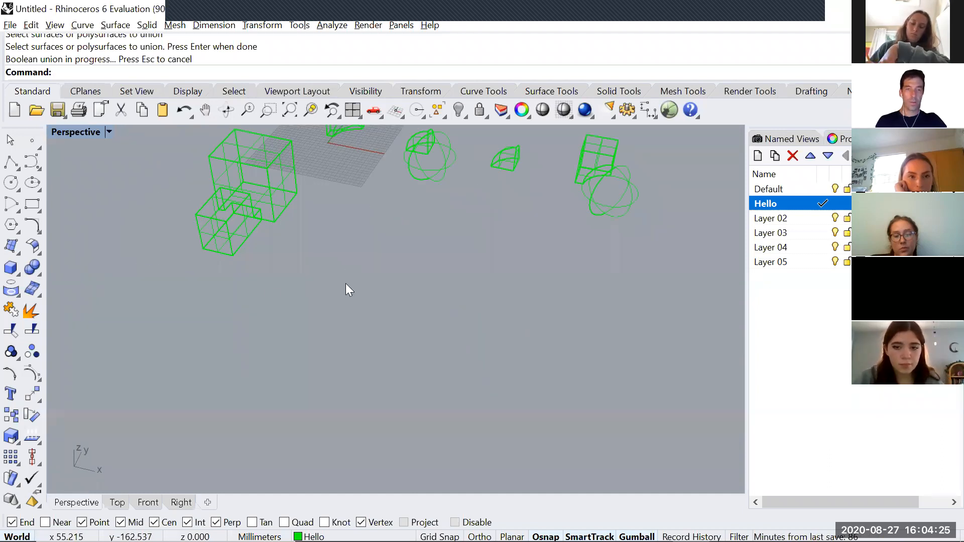
pyautogui.moveTo(260, 283)
pyautogui.mouseDown(button='right')
pyautogui.moveTo(312, 243)
pyautogui.moveTo(373, 279)
pyautogui.mouseUp(button='right')
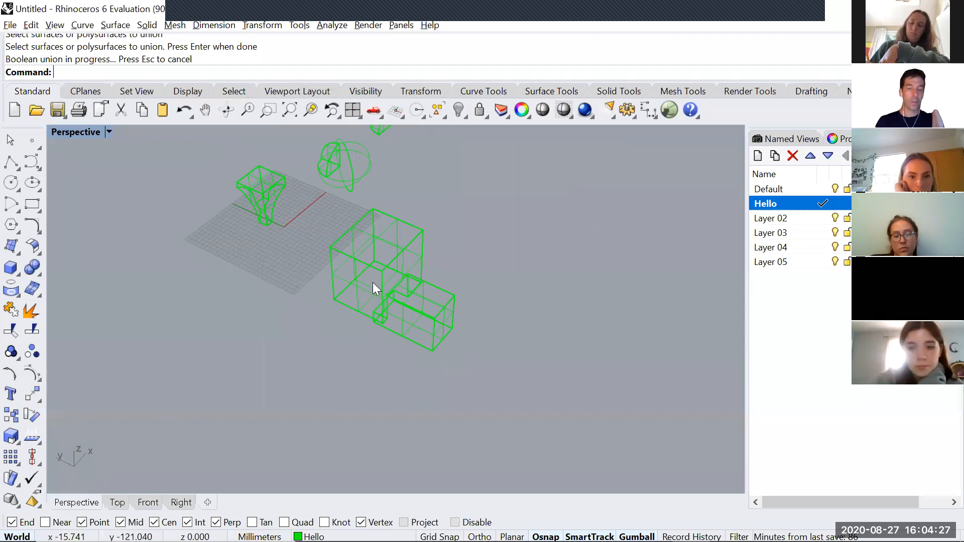
pyautogui.scroll(4, 369, 284)
pyautogui.scroll(-3, 367, 283)
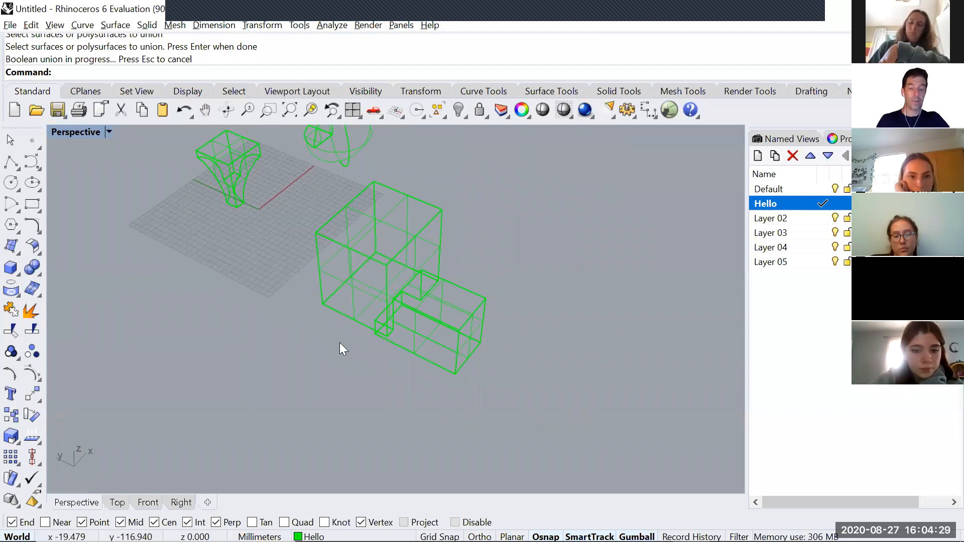
pyautogui.write('Torus')
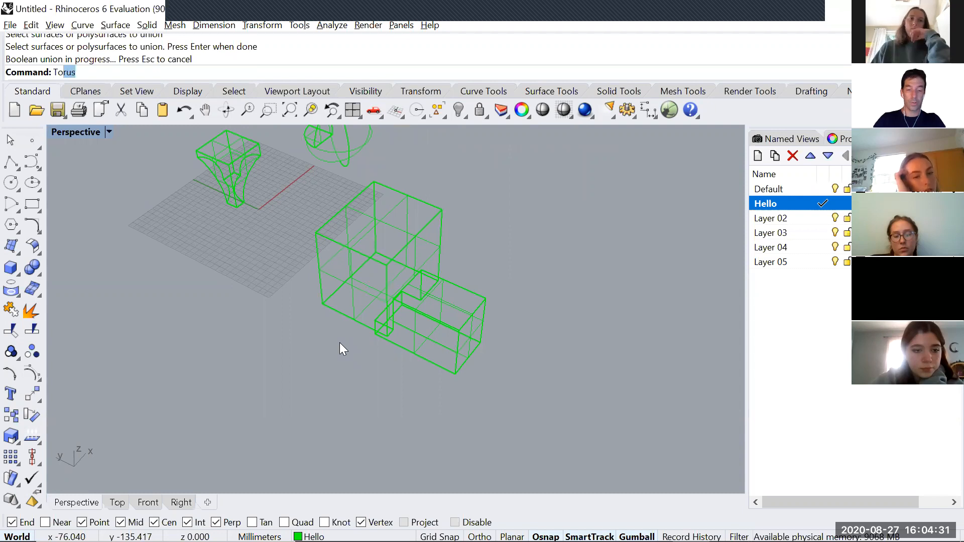
pyautogui.press('Return')
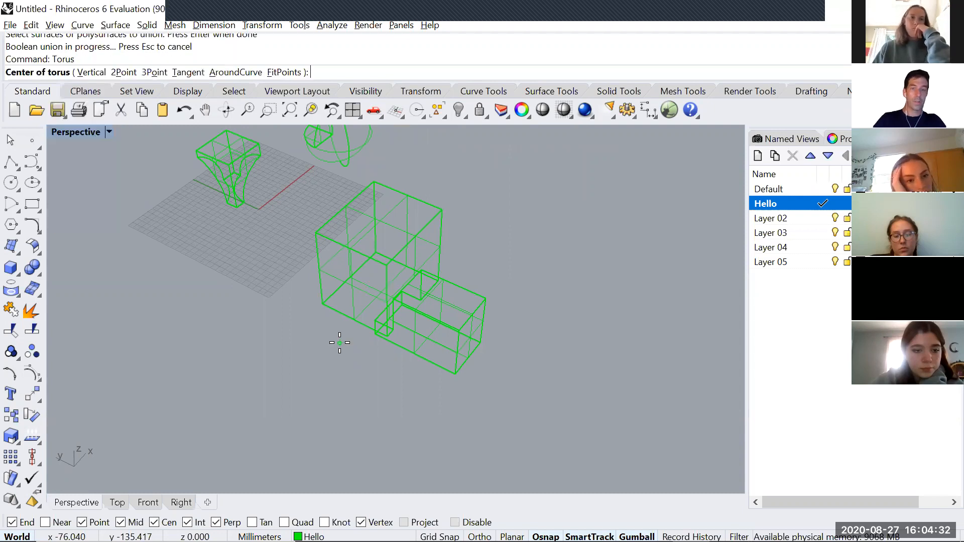
pyautogui.click(260, 391)
pyautogui.click(363, 306)
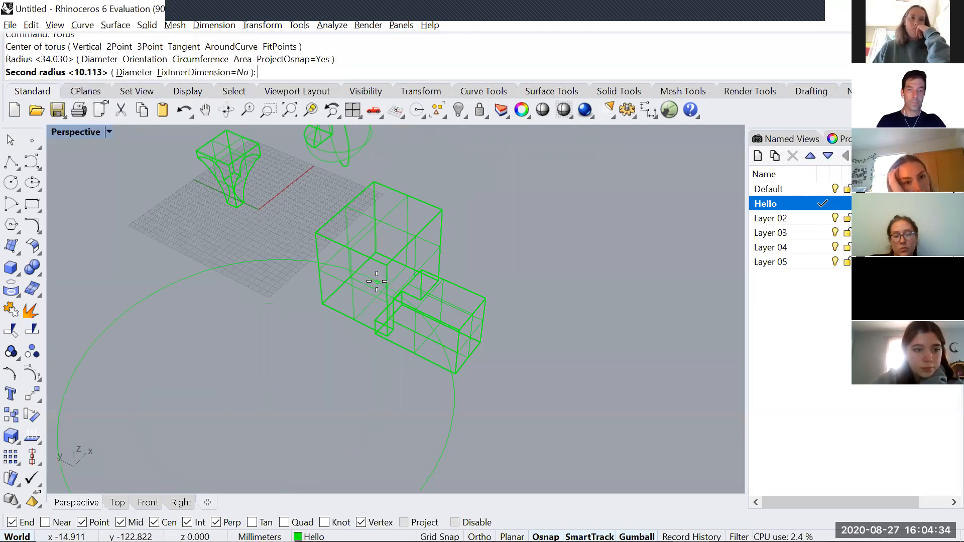
pyautogui.click(389, 305)
# - Move the torus vertically upward about 51 mm with the Move command's Vertical option
pyautogui.moveTo(304, 286); pyautogui.dragTo(400, 373, button='right')
pyautogui.click(303, 330)
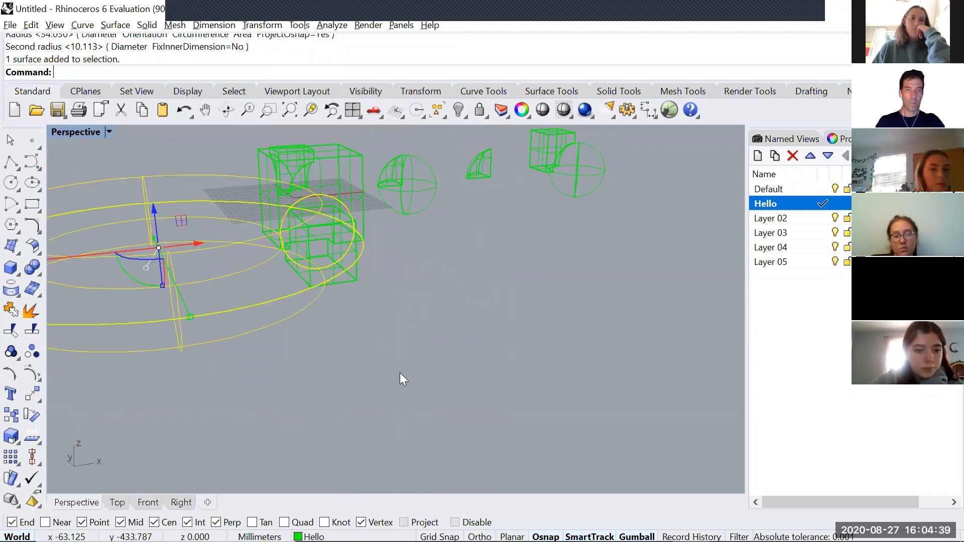
pyautogui.write('m')
pyautogui.press('Return')
pyautogui.write('v')
pyautogui.press('Return')
pyautogui.click(443, 366)
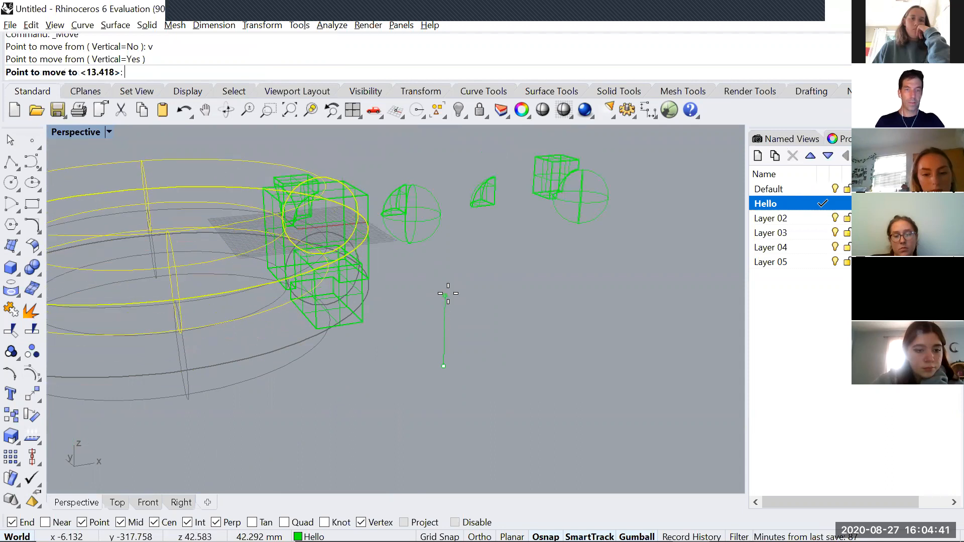
pyautogui.click(445, 282)
# - Move the torus horizontally so its ring cuts through the merged boxes, and clear the selection
pyautogui.moveTo(446, 282); pyautogui.dragTo(421, 354, button='right')
pyautogui.rightClick(443, 349)
pyautogui.click(443, 349)
pyautogui.press('Escape')
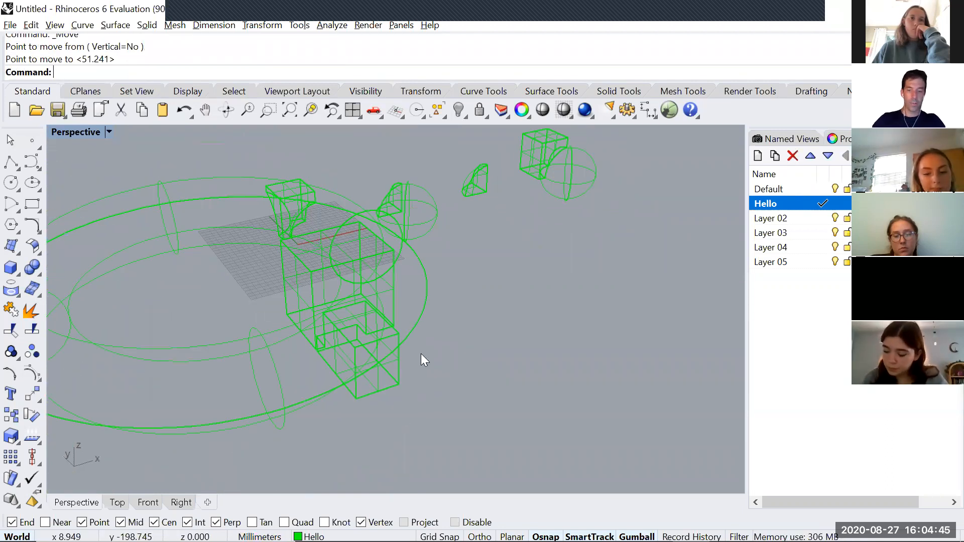
# - Subtract the torus from the merged boxes with BooleanDifference, and inspect the curved cut from different angles
pyautogui.write('BooleanDifference')
pyautogui.press('Return')
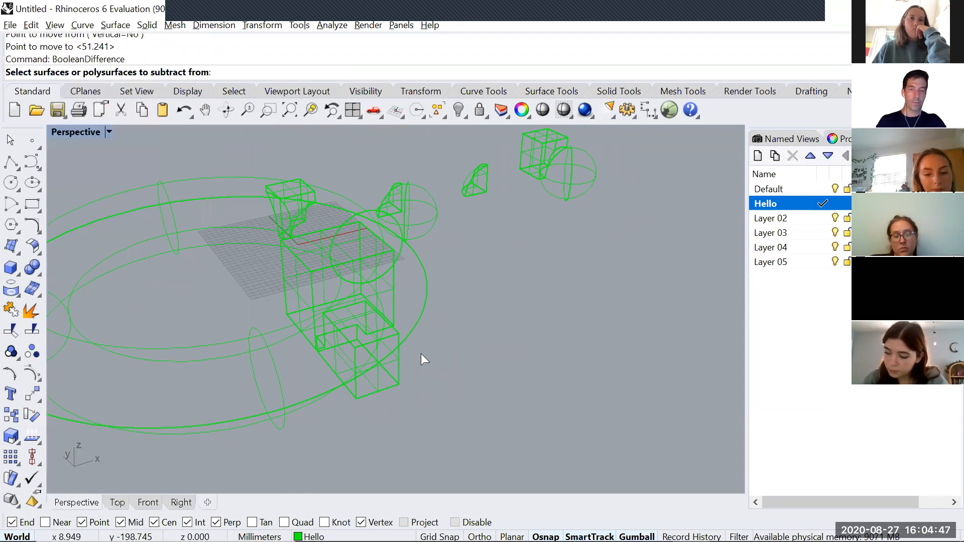
pyautogui.click(397, 382)
pyautogui.press('Return')
pyautogui.click(427, 297)
pyautogui.press('Return')
pyautogui.scroll(5, 372, 294)
pyautogui.moveTo(371, 293); pyautogui.dragTo(432, 283, button='right')
pyautogui.moveTo(388, 305); pyautogui.dragTo(379, 316, button='right')
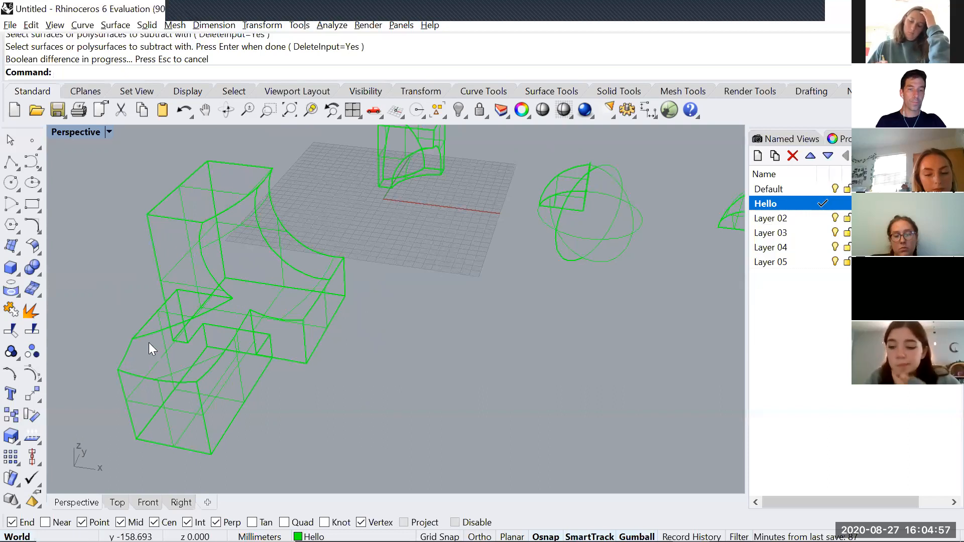
pyautogui.keyDown('shift'); pyautogui.moveTo(236, 315); pyautogui.dragTo(273, 307, button='right'); pyautogui.keyUp('shift')
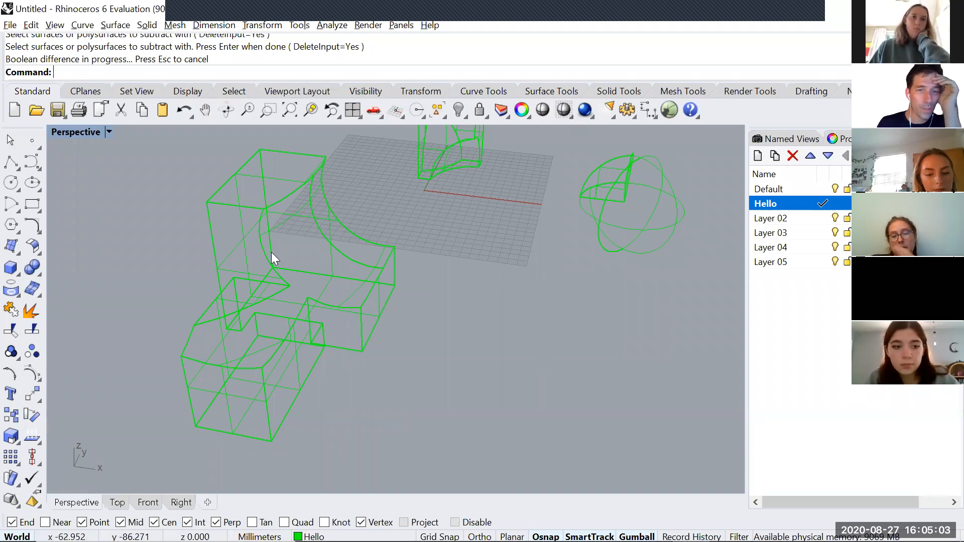
pyautogui.moveTo(185, 380); pyautogui.dragTo(313, 370, button='right')
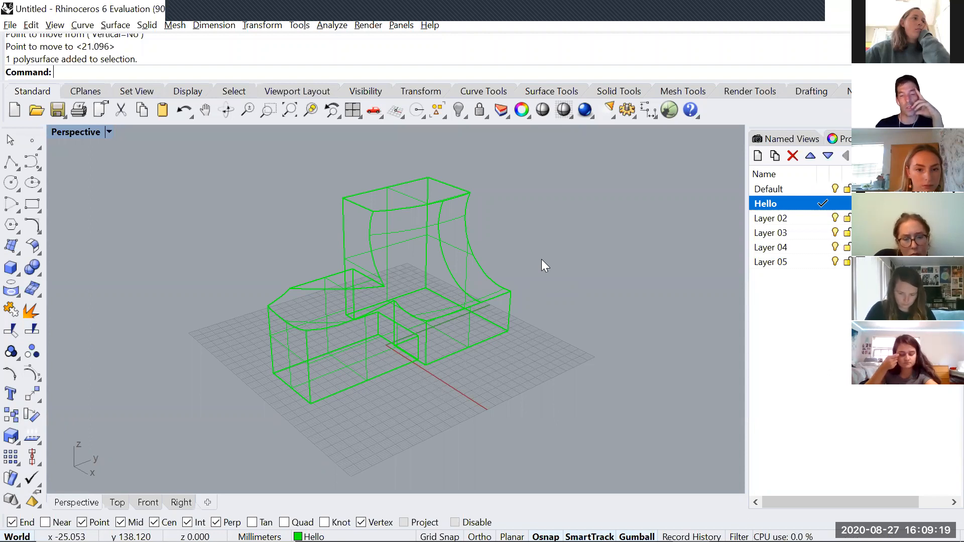
# - Select the carved solid and reposition it with the Gumball along the X axis and vertically upward
pyautogui.moveTo(541, 259); pyautogui.dragTo(537, 317, button='right')
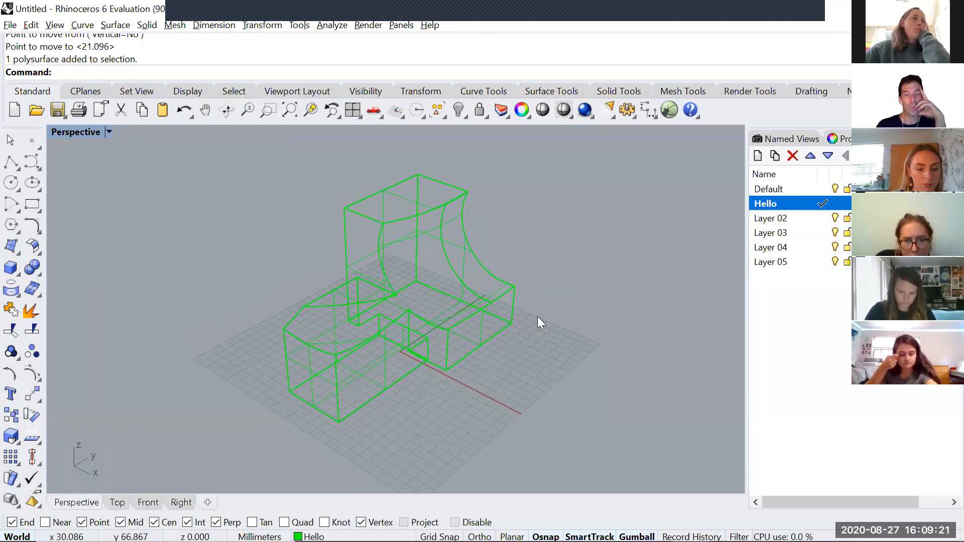
pyautogui.scroll(-2, 539, 312)
pyautogui.moveTo(518, 370); pyautogui.dragTo(506, 369, button='right')
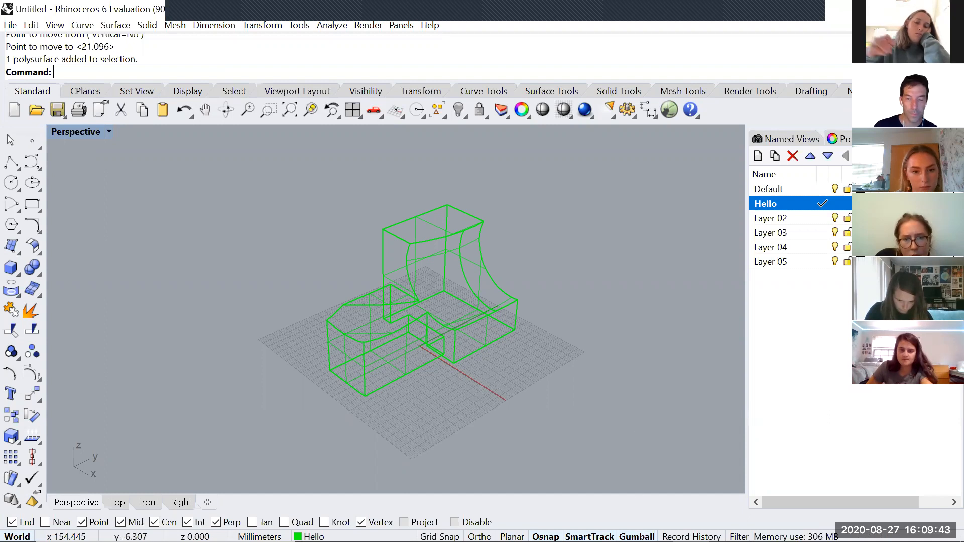
pyautogui.click(497, 310)
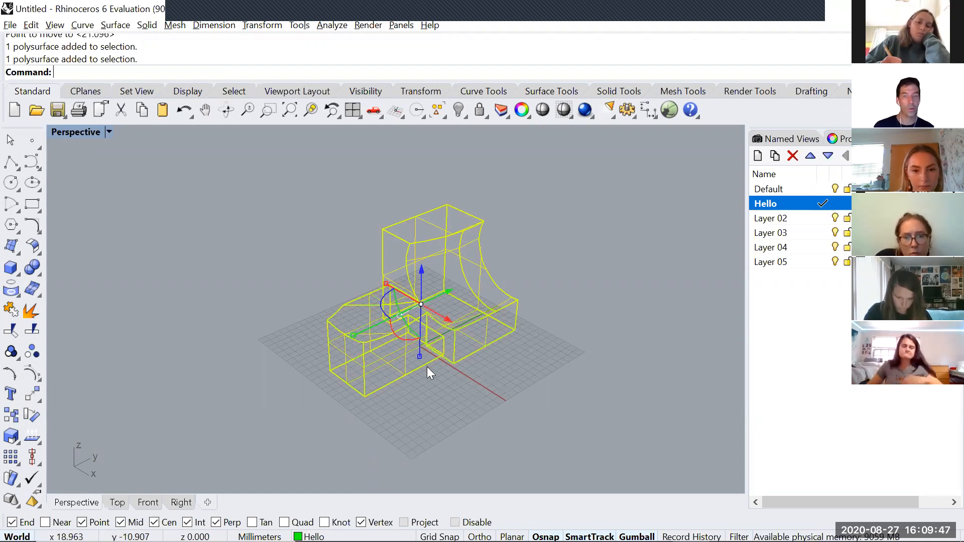
pyautogui.scroll(2, 427, 367)
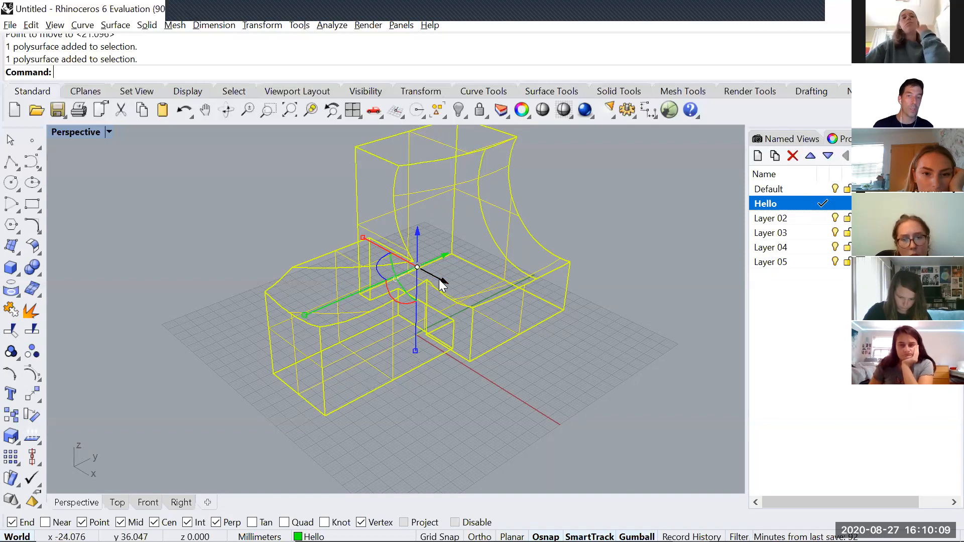
pyautogui.moveTo(439, 279); pyautogui.dragTo(547, 338)
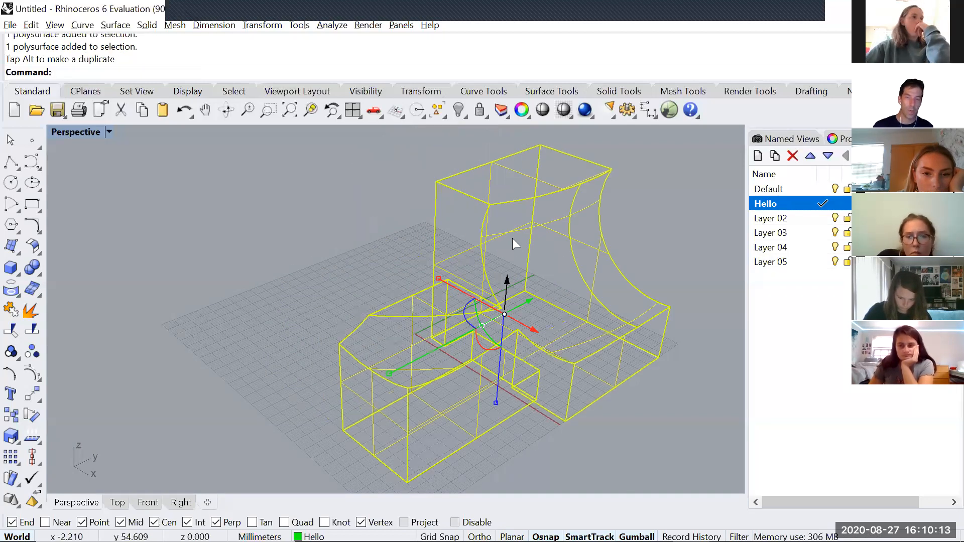
pyautogui.moveTo(508, 279); pyautogui.dragTo(478, 266)
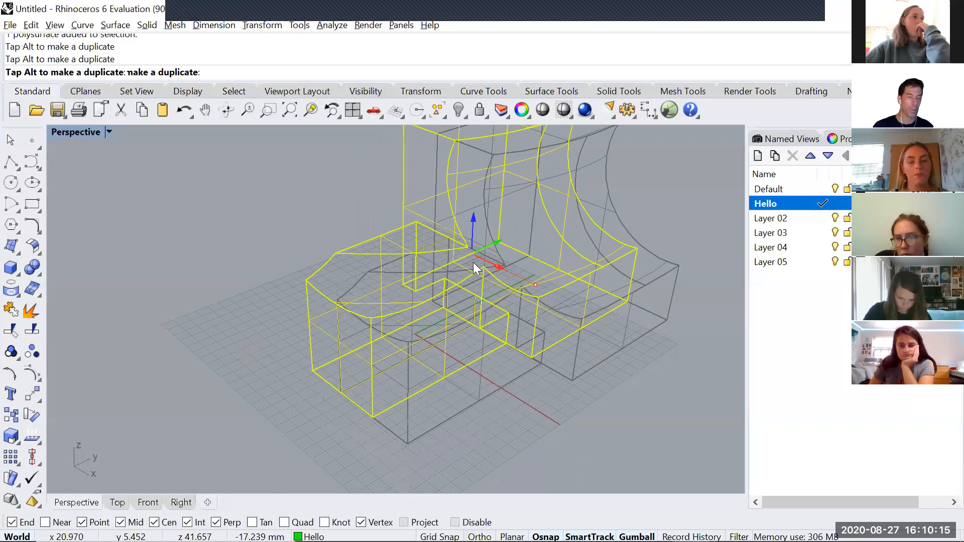
pyautogui.moveTo(473, 262); pyautogui.dragTo(501, 273)
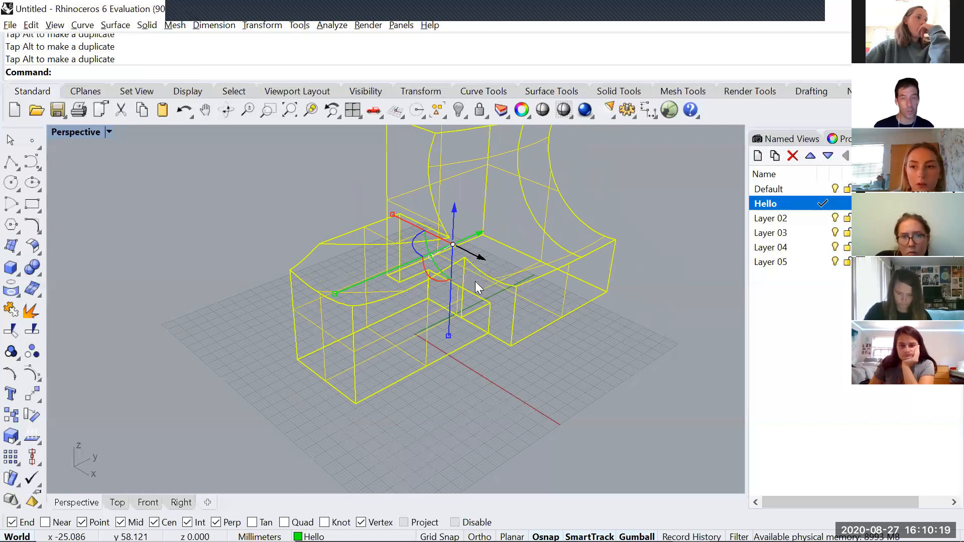
# - Inspect the carved solid up close, and shift it slightly in the negative X direction with the Gumball
pyautogui.moveTo(475, 281); pyautogui.dragTo(463, 265, button='right')
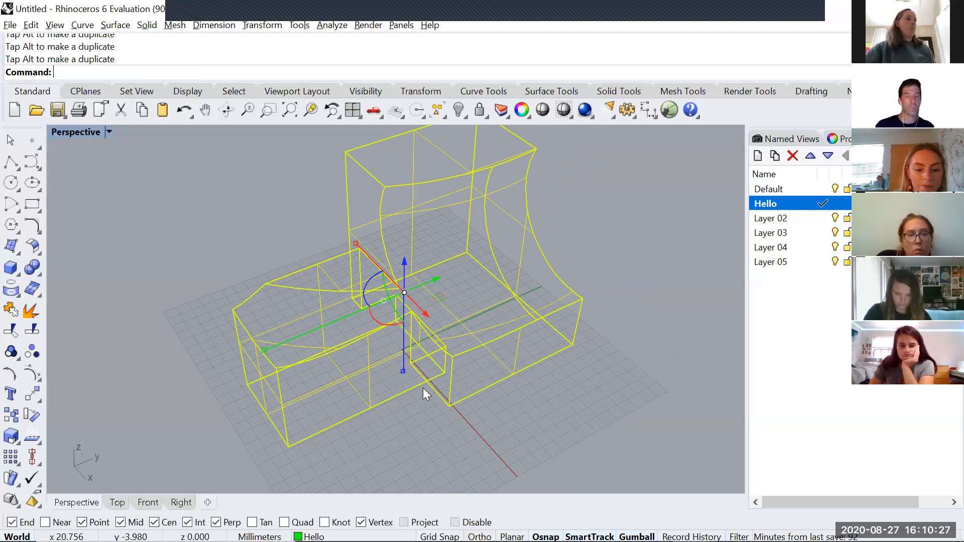
pyautogui.scroll(3, 396, 342)
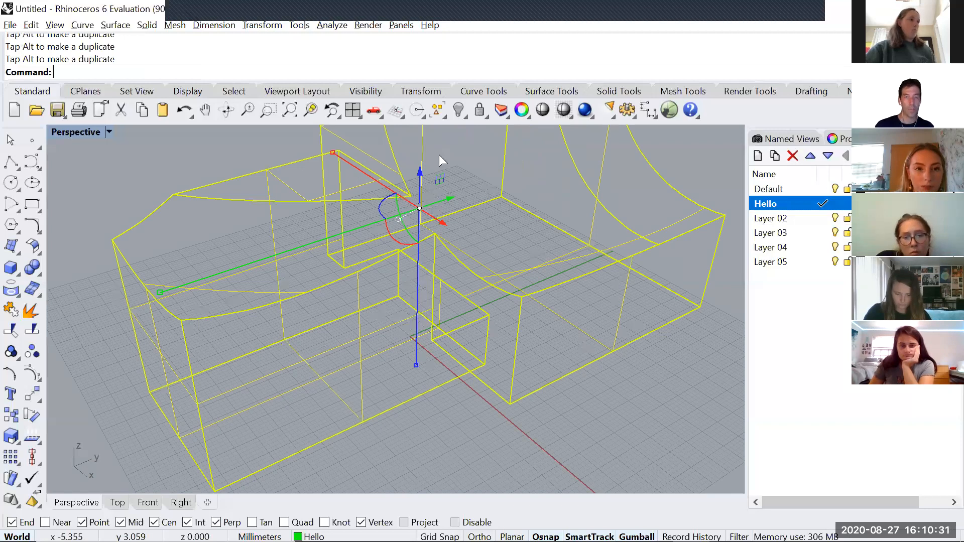
pyautogui.scroll(-3, 440, 255)
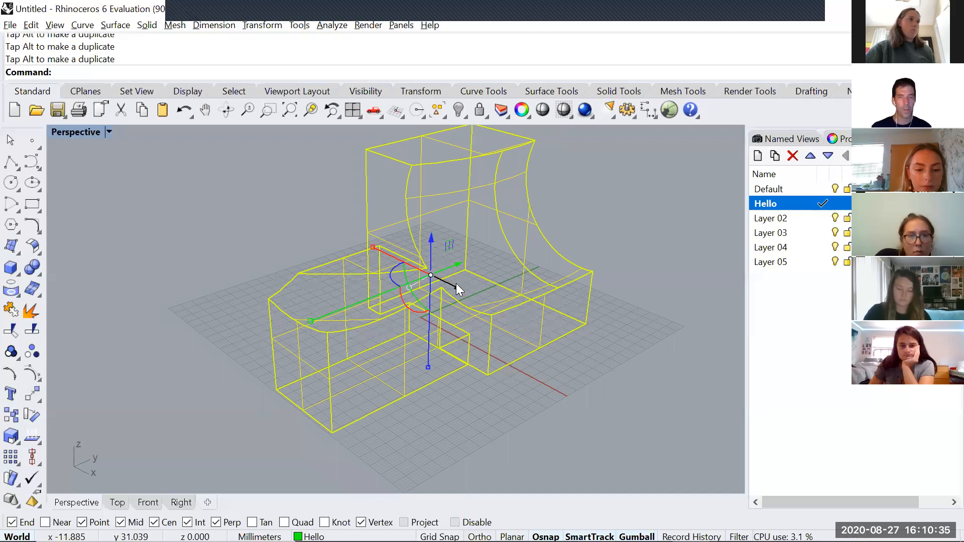
pyautogui.moveTo(456, 284); pyautogui.dragTo(391, 287)
pyautogui.hotkey('ctrl', 'z')
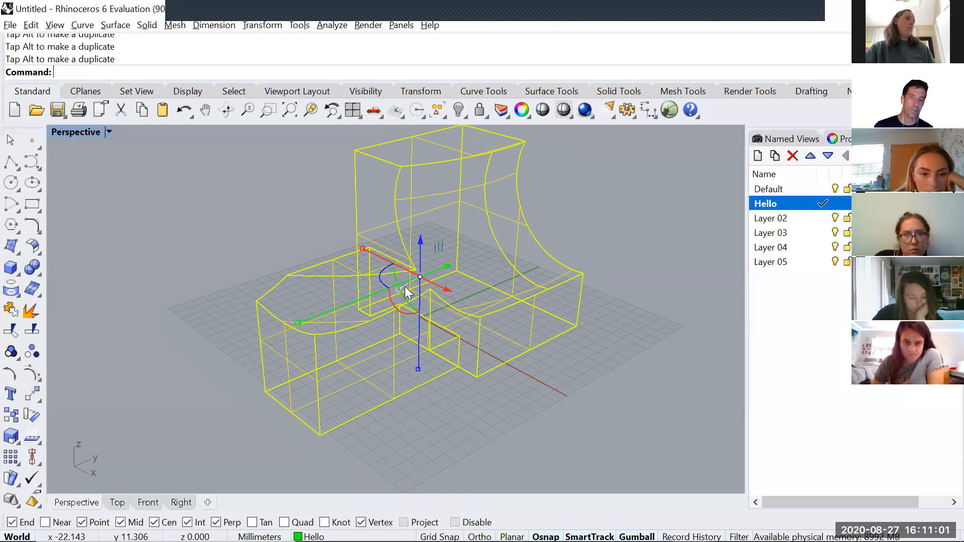
# - Rotate the carved solid freehand about 25 degrees around the vertical axis with the Gumball, and undo the rotation
pyautogui.scroll(3, 405, 286)
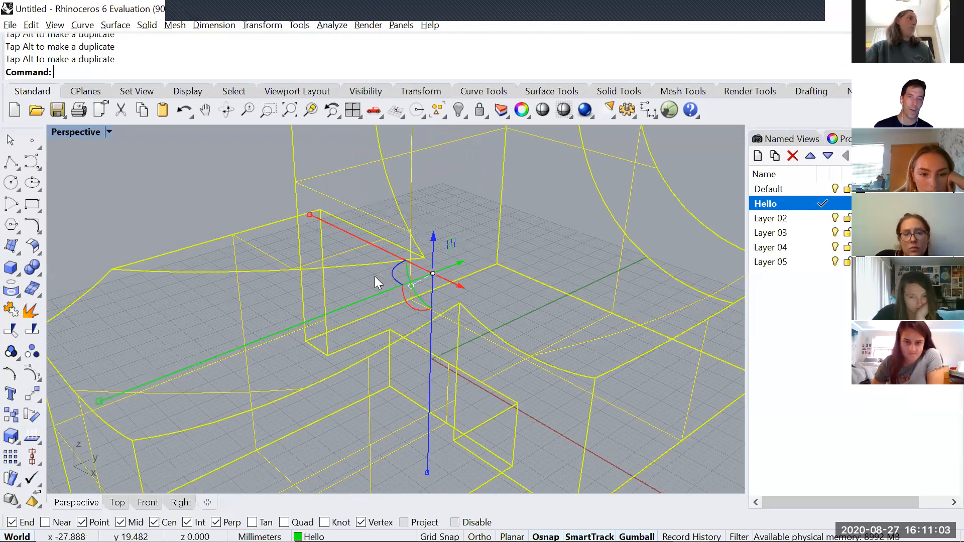
pyautogui.scroll(-4, 375, 278)
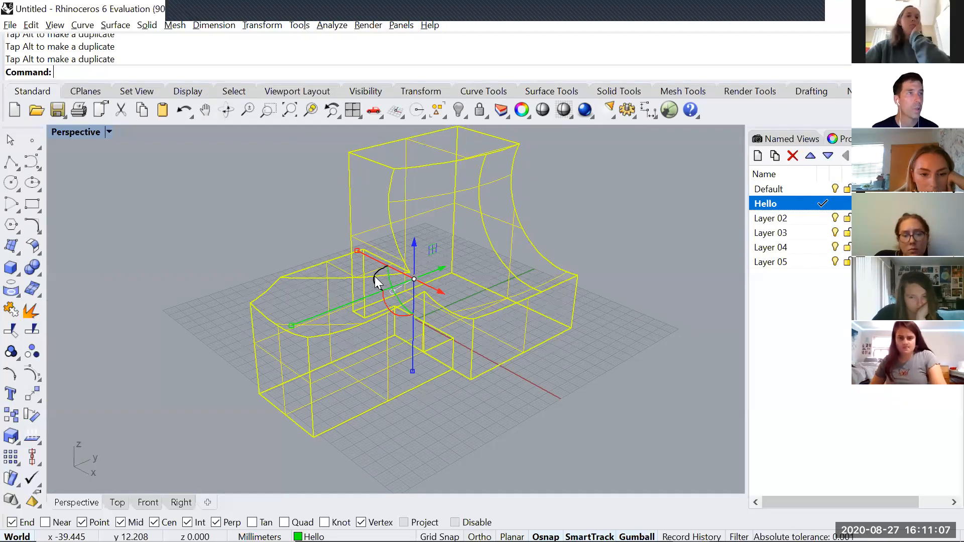
pyautogui.moveTo(374, 277)
pyautogui.mouseDown()
pyautogui.moveTo(374, 295)
pyautogui.moveTo(367, 273)
pyautogui.moveTo(375, 255)
pyautogui.moveTo(372, 280)
pyautogui.moveTo(381, 295)
pyautogui.moveTo(376, 257)
pyautogui.moveTo(393, 318)
pyautogui.moveTo(379, 267)
pyautogui.moveTo(390, 300)
pyautogui.moveTo(377, 268)
pyautogui.moveTo(386, 291)
pyautogui.mouseUp()
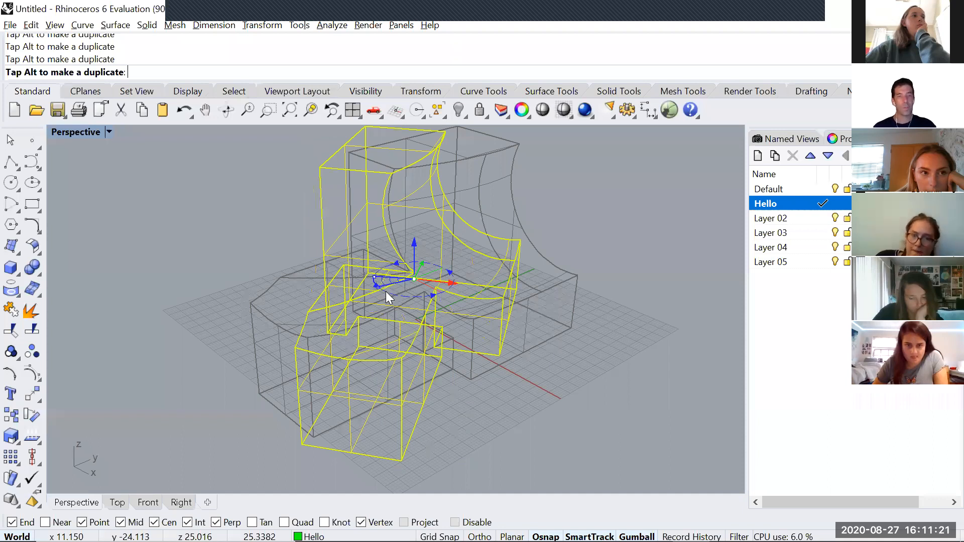
pyautogui.hotkey('ctrl', 'z')
# - Rotate the carved solid exactly 90 degrees around the vertical axis with the Gumball, and undo the rotation
pyautogui.click(373, 277)
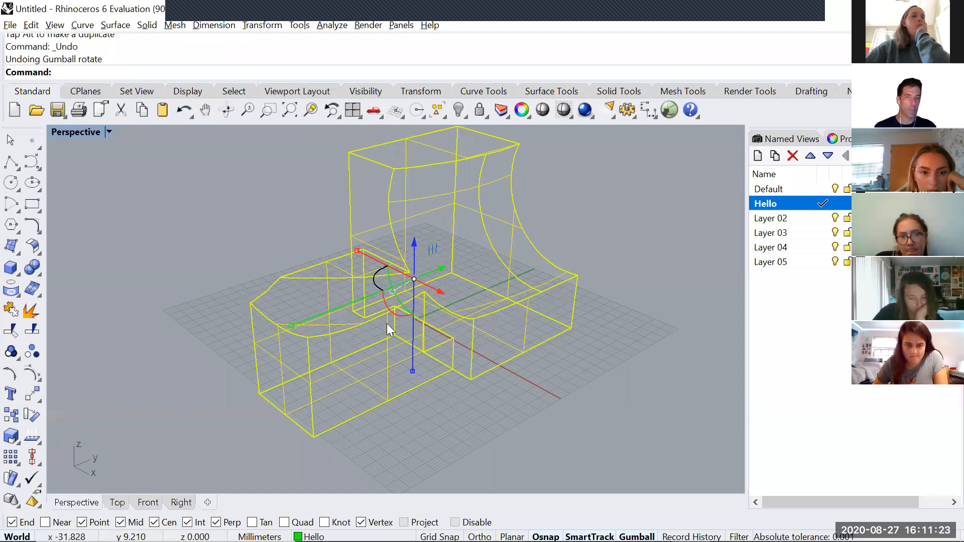
pyautogui.write('90')
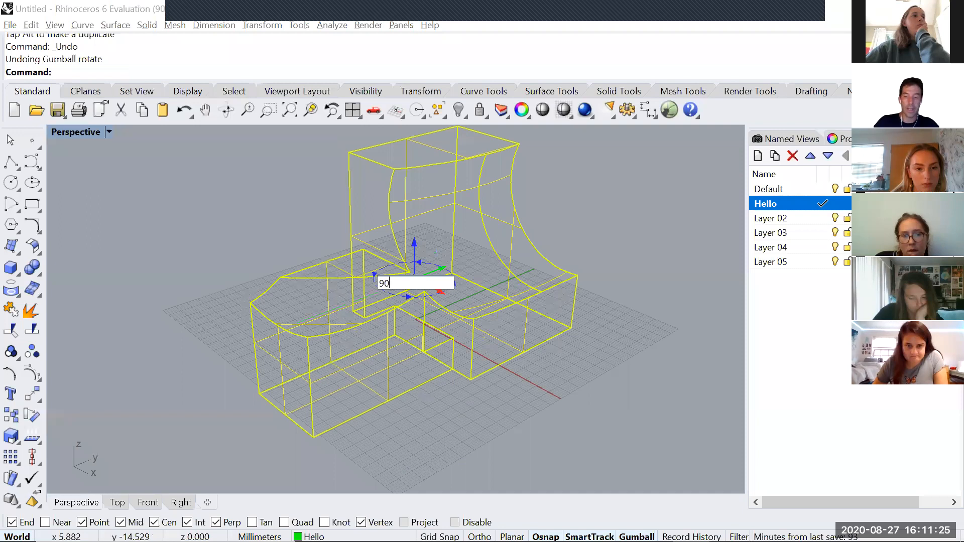
pyautogui.press('Return')
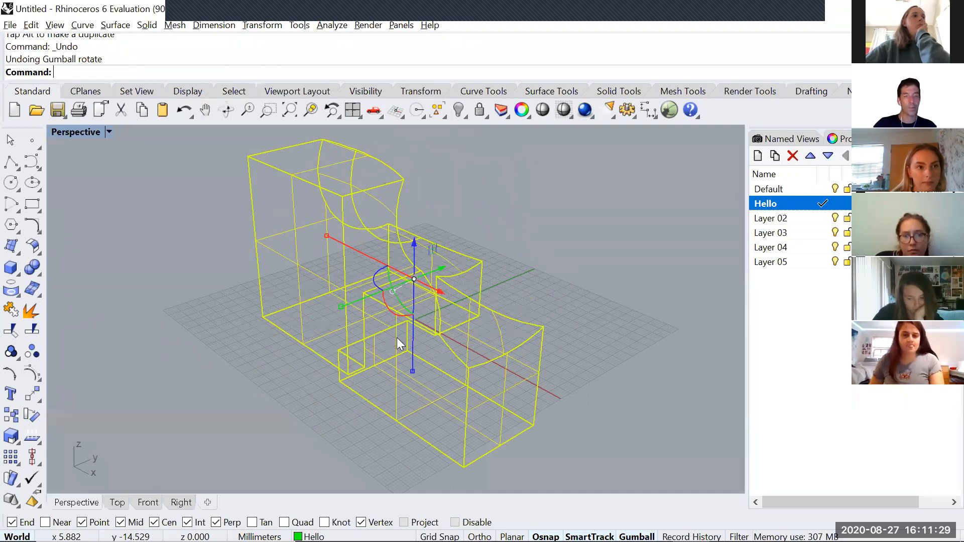
pyautogui.hotkey('ctrl', 'z')
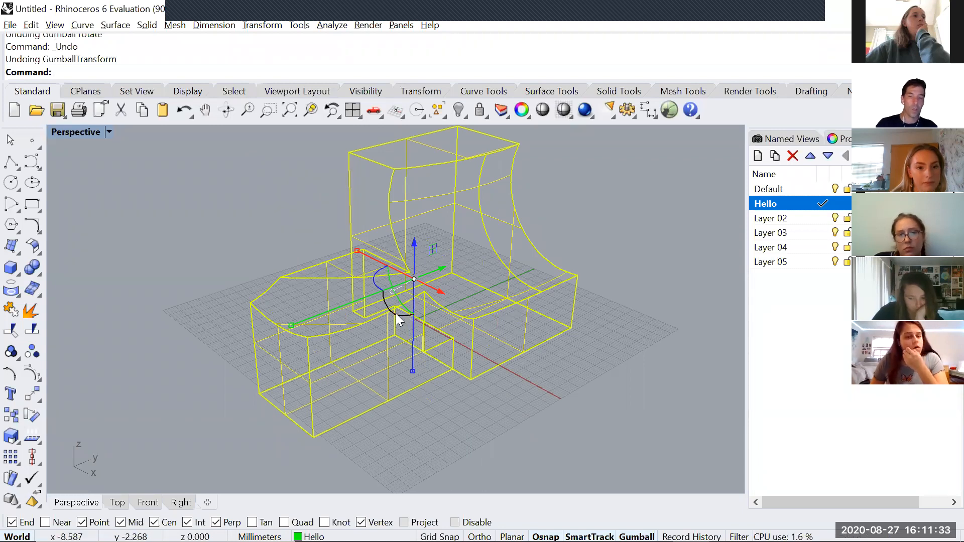
# - Rotate the carved solid around the X axis by a numeric Gumball angle, and undo the rotation
pyautogui.click(396, 314)
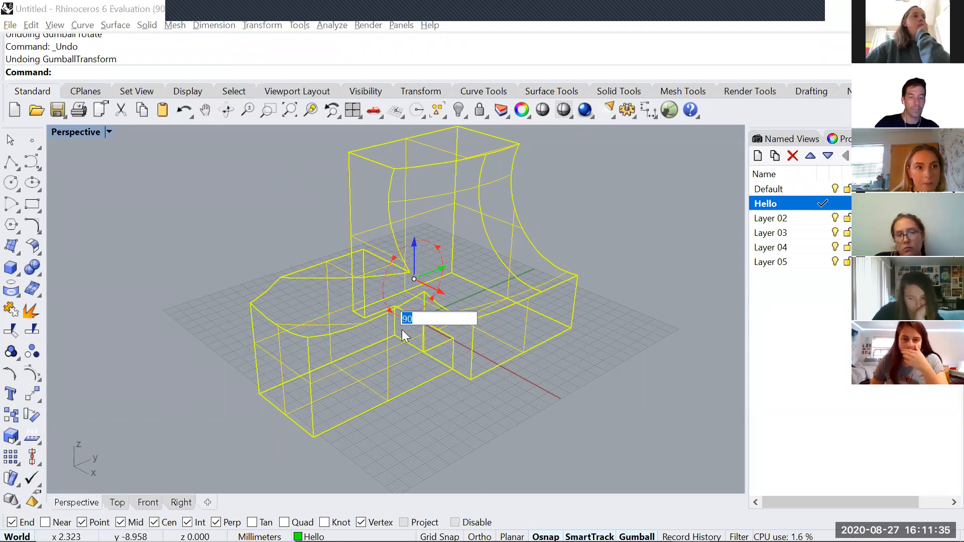
pyautogui.press('Return')
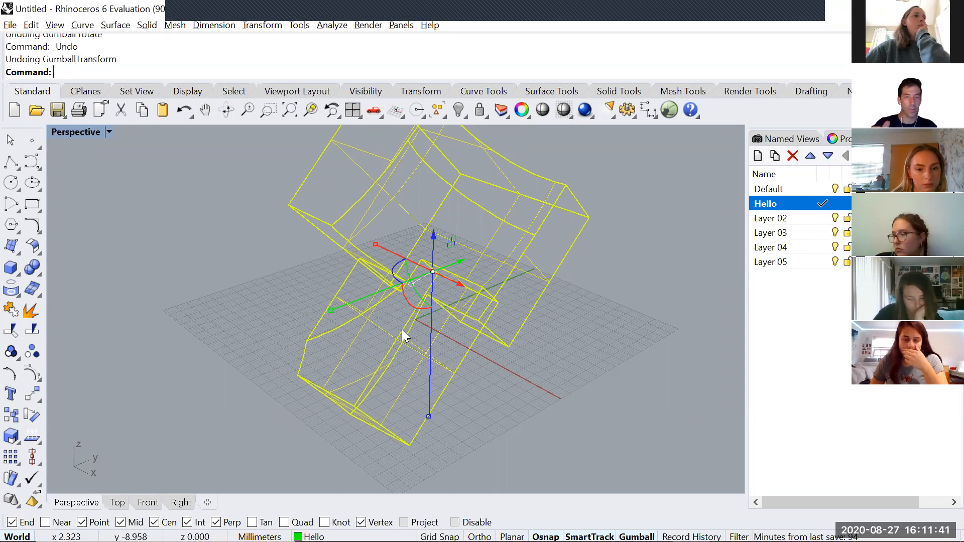
pyautogui.hotkey('ctrl', 'z')
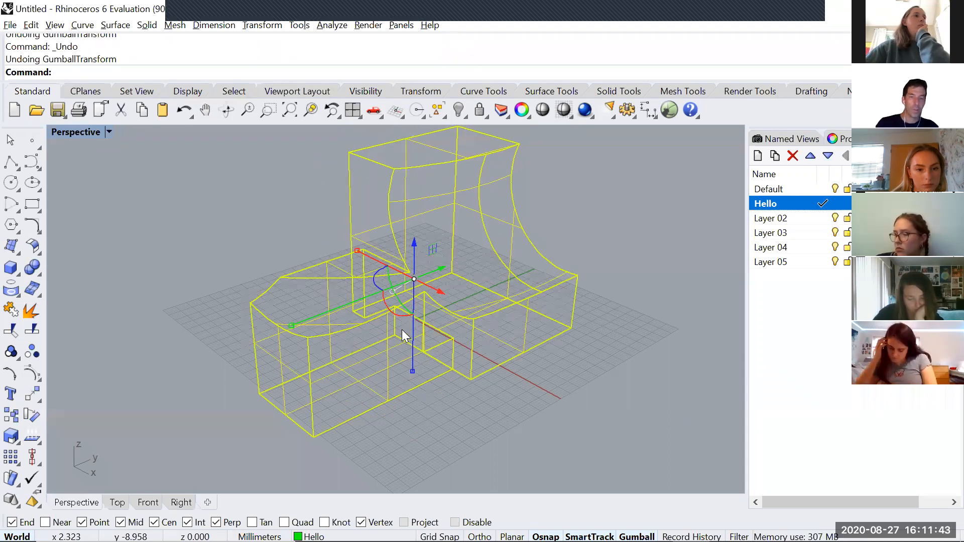
pyautogui.moveTo(402, 330); pyautogui.dragTo(295, 261, button='right')
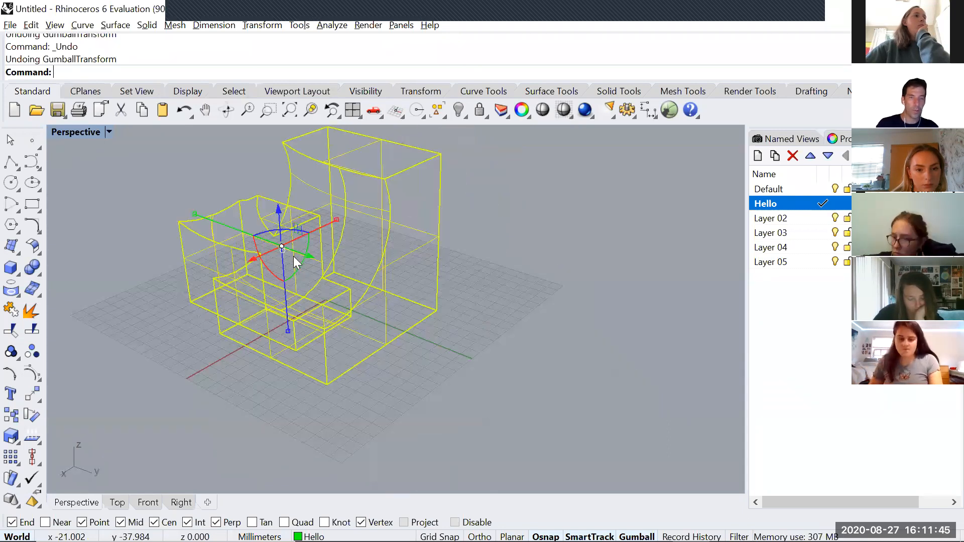
# - Move the carved solid 25 mm along the X axis with a numeric Gumball distance, and return it to its starting position
pyautogui.scroll(3, 293, 260)
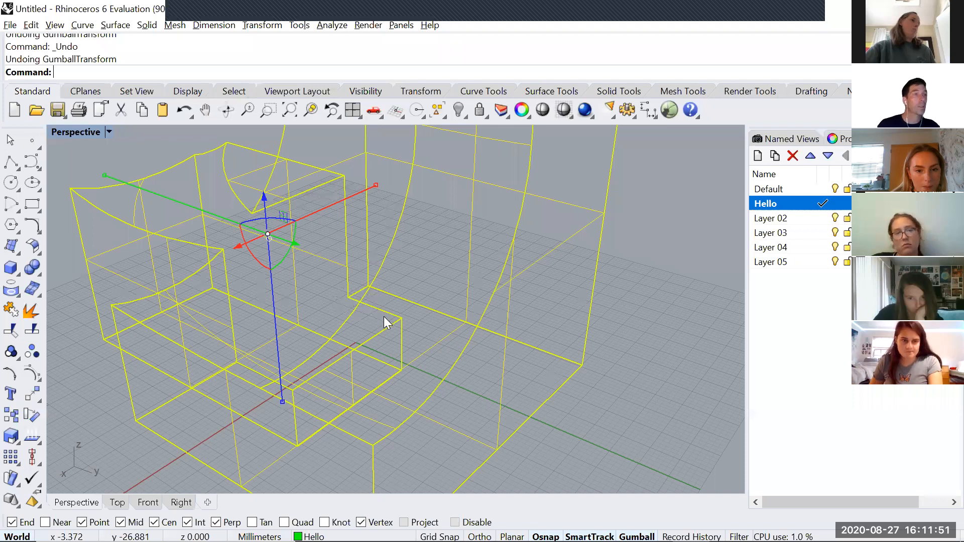
pyautogui.moveTo(383, 316); pyautogui.dragTo(396, 272, button='right')
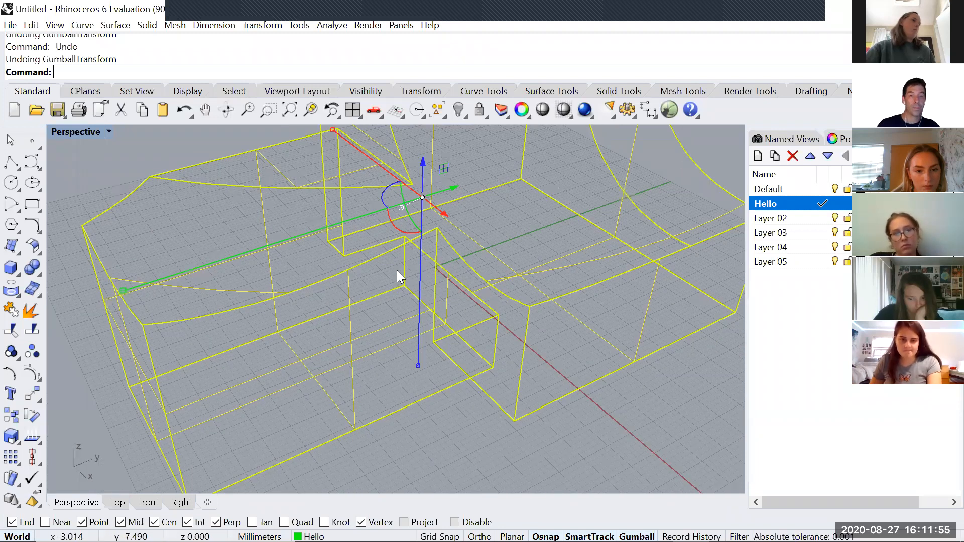
pyautogui.scroll(-3, 382, 310)
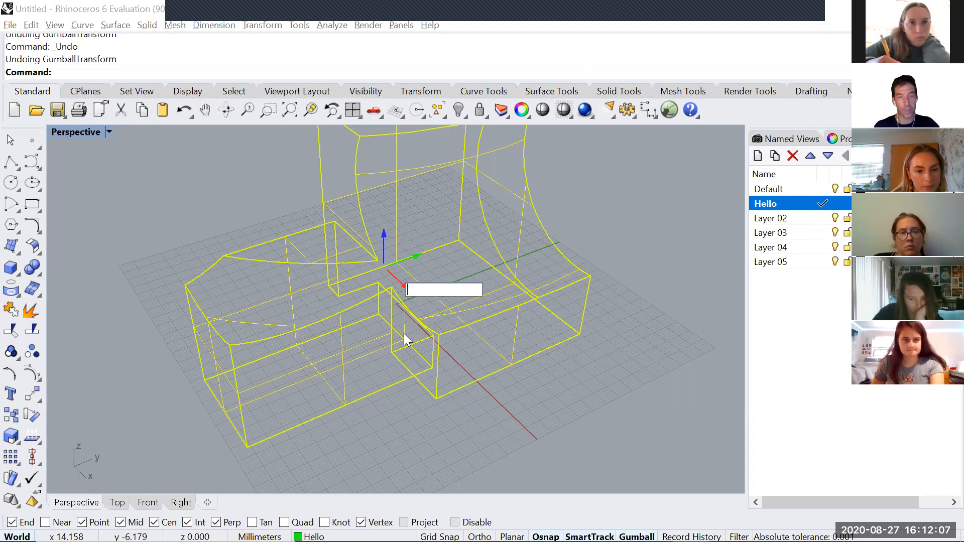
pyautogui.press('Escape')
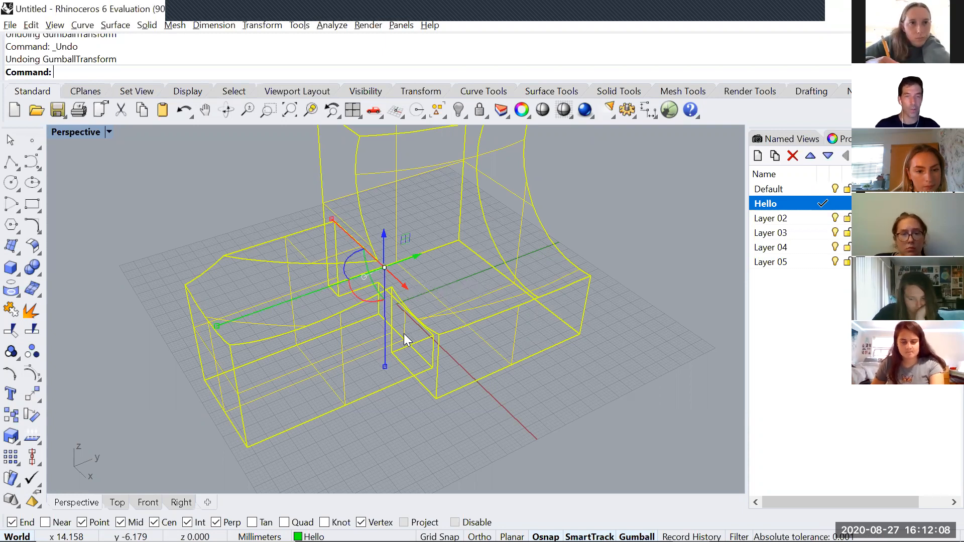
pyautogui.click(404, 289)
pyautogui.write('25')
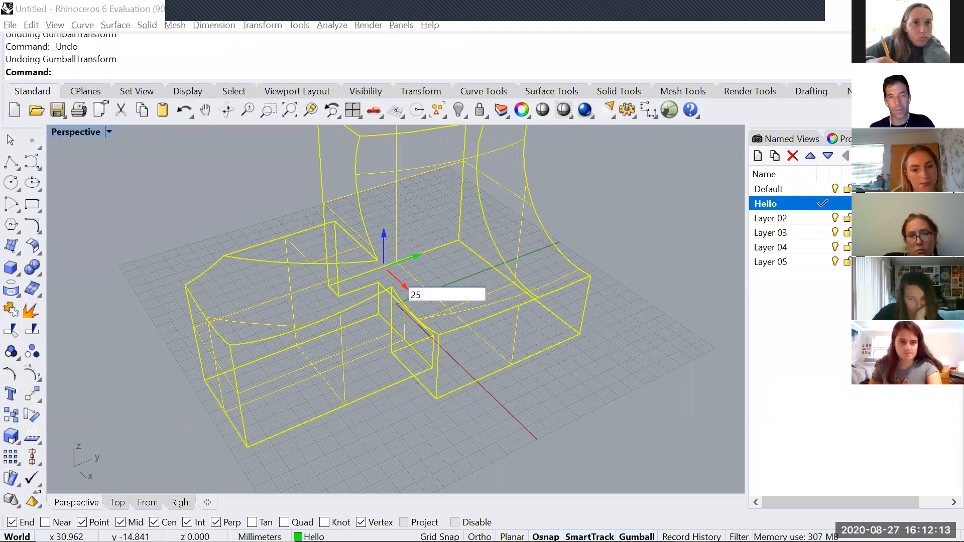
pyautogui.press('Return')
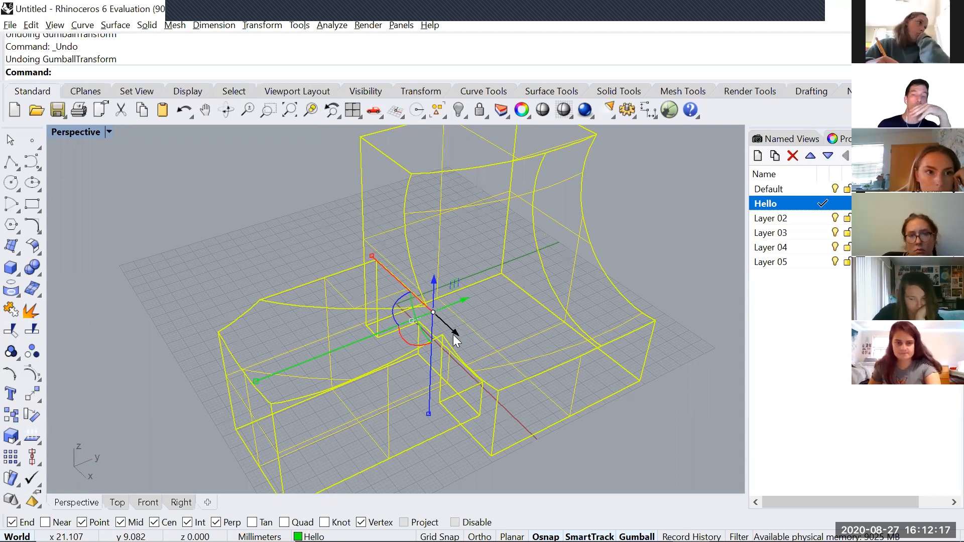
pyautogui.click(453, 335)
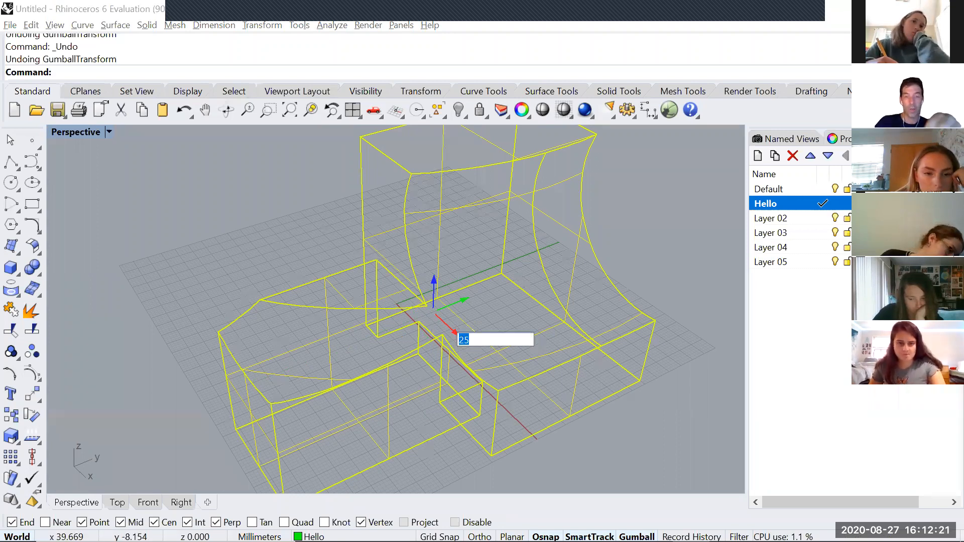
pyautogui.press('Escape')
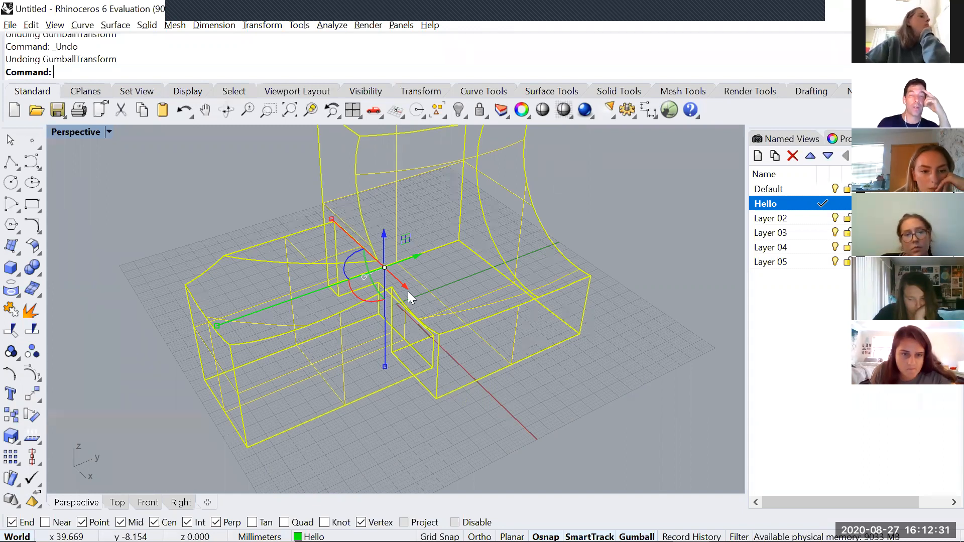
# - Shift the carved solid freehand along the Y and X axes with the Gumball
pyautogui.moveTo(416, 256); pyautogui.dragTo(376, 274)
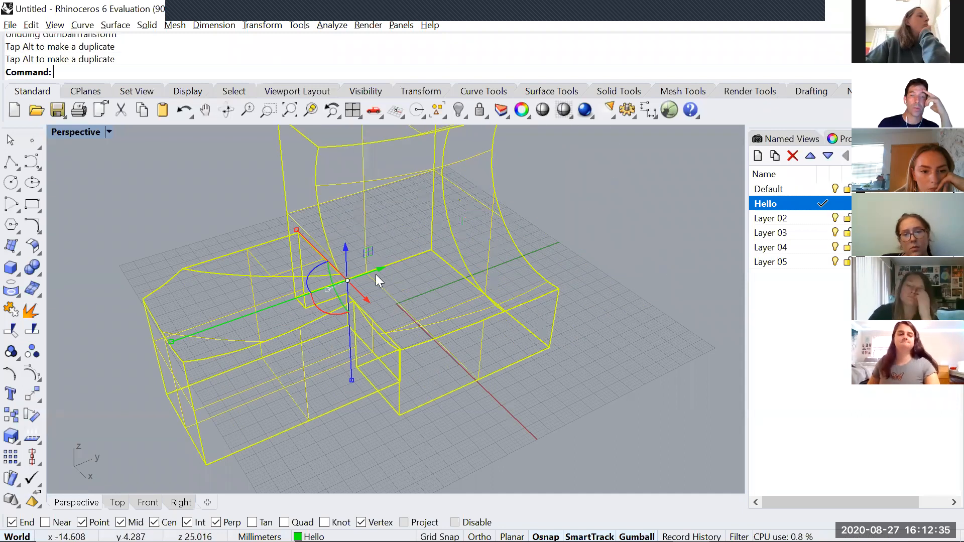
pyautogui.moveTo(476, 234); pyautogui.dragTo(401, 275)
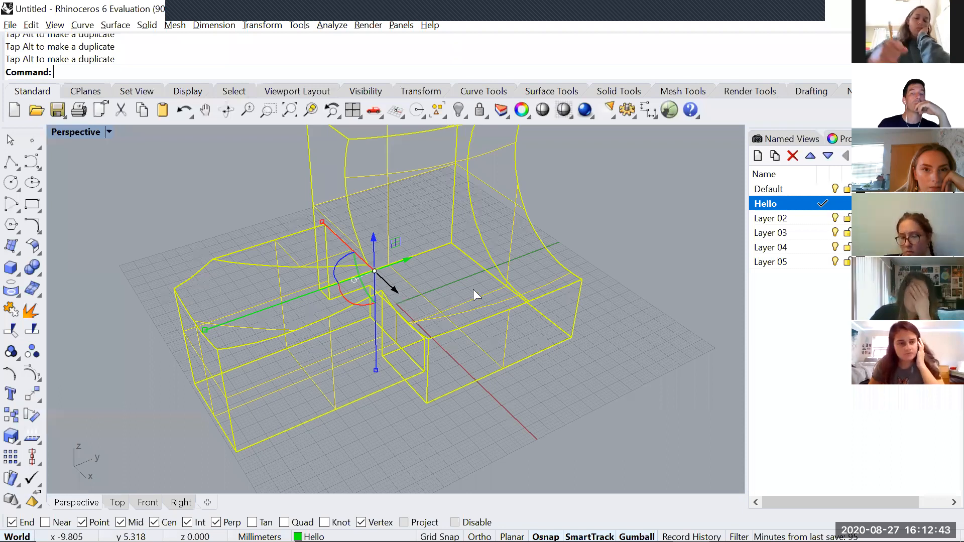
# - Rotate the carved solid freehand about 42 degrees around the vertical axis, tilt it slightly around the Y axis, and undo both rotations
pyautogui.moveTo(480, 318); pyautogui.dragTo(389, 297)
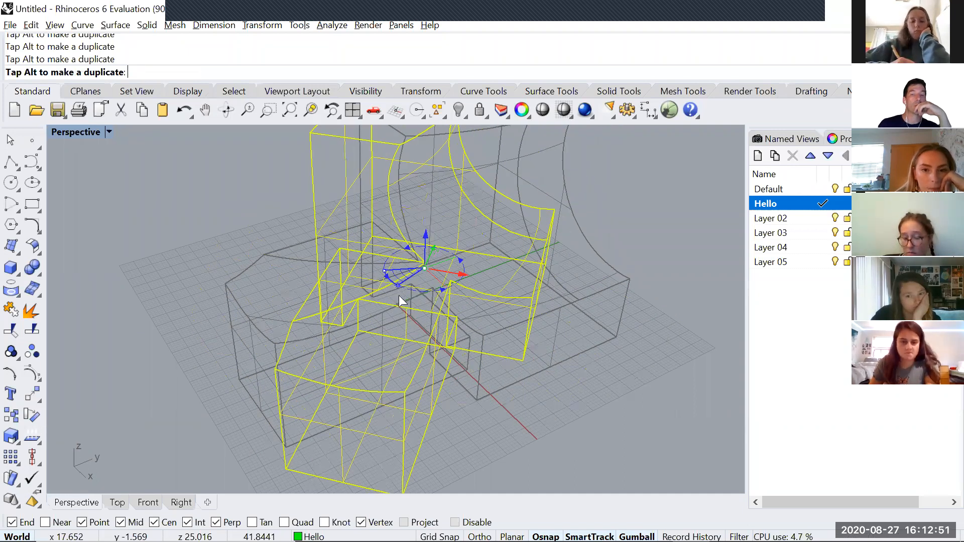
pyautogui.moveTo(395, 302); pyautogui.dragTo(380, 274)
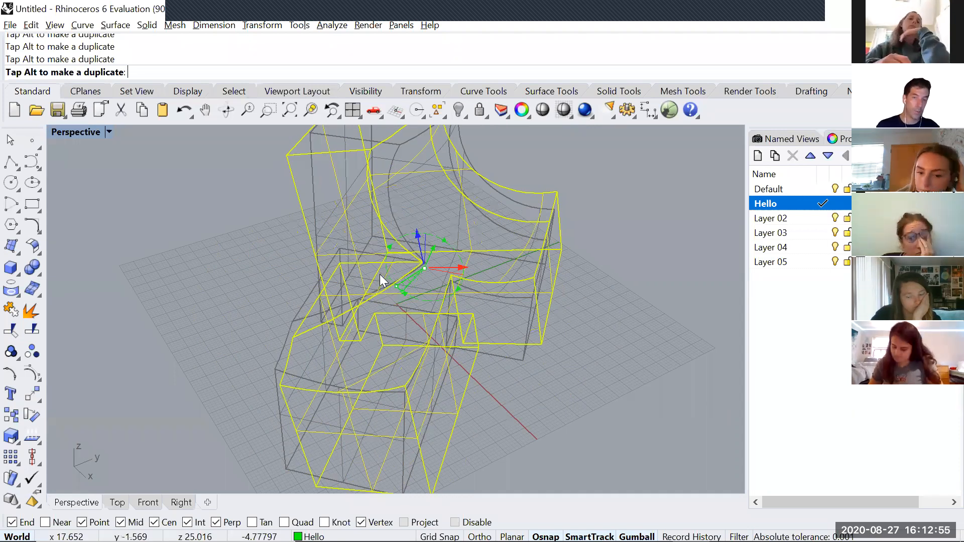
pyautogui.hotkey('ctrl', 'z')
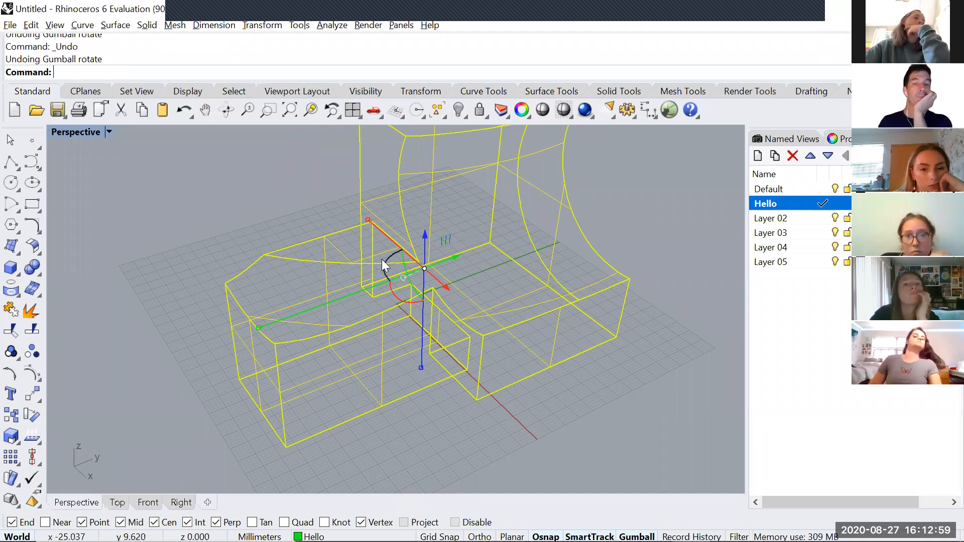
# - Scale the carved solid freehand along single axes, trying the Z and Y directions with the Gumball scale handles
pyautogui.scroll(-2, 428, 344)
pyautogui.scroll(-2, 427, 362)
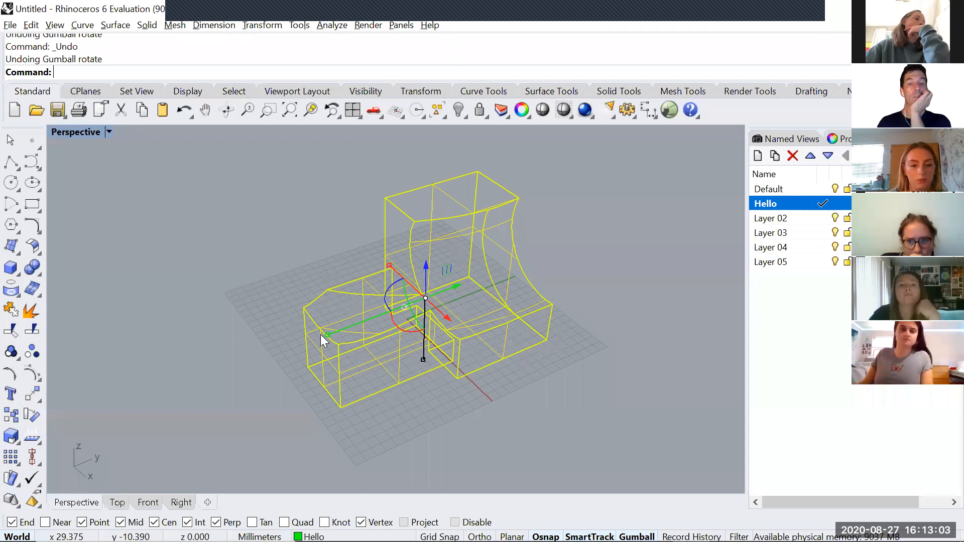
pyautogui.scroll(3, 459, 374)
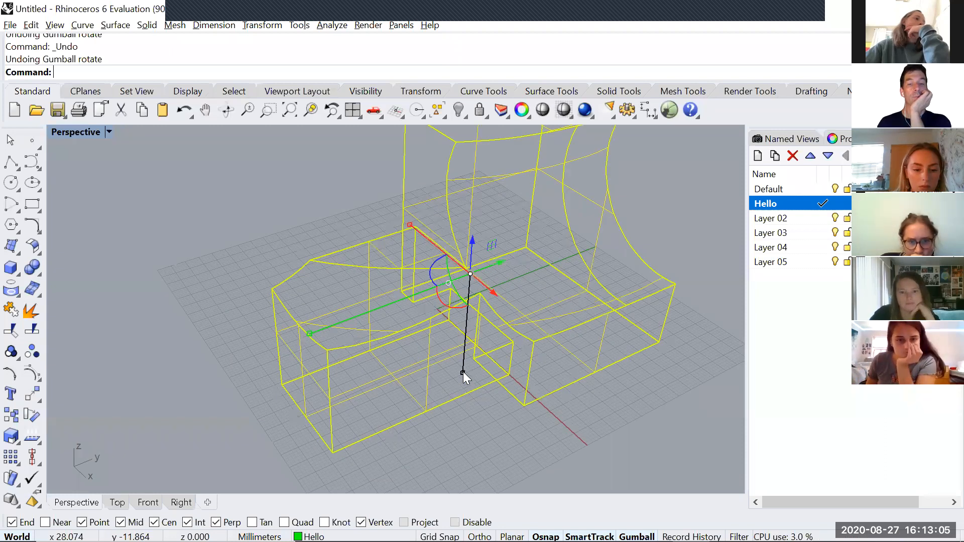
pyautogui.moveTo(463, 352); pyautogui.dragTo(466, 323)
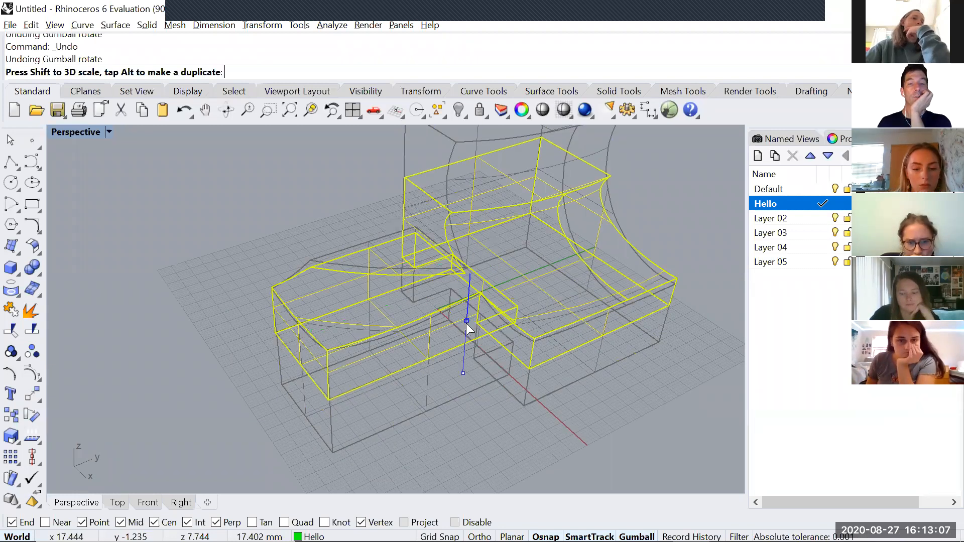
pyautogui.press('Escape')
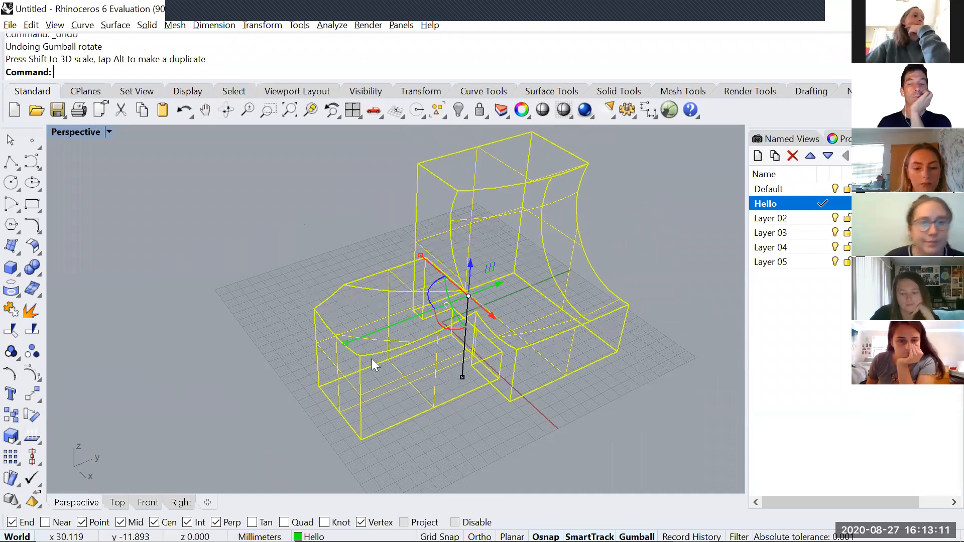
pyautogui.scroll(-4, 392, 356)
pyautogui.moveTo(391, 356); pyautogui.dragTo(425, 284)
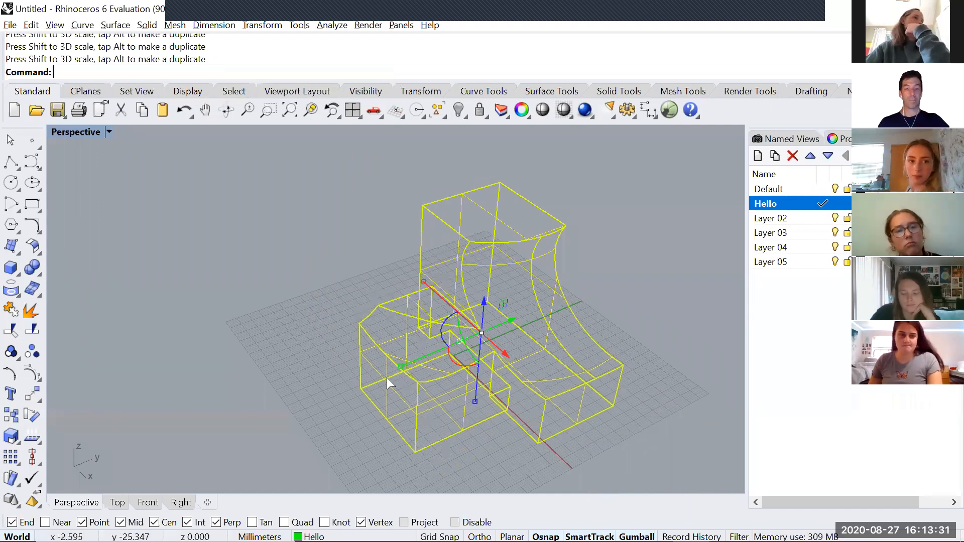
# - Scale the carved solid uniformly in all three directions with the Gumball, undoing the first enlargement and trying different sizes freehand
pyautogui.moveTo(387, 378)
pyautogui.keyDown('shift'); pyautogui.mouseDown()
pyautogui.moveTo(375, 385)
pyautogui.moveTo(399, 385)
pyautogui.mouseUp(); pyautogui.keyUp('shift')
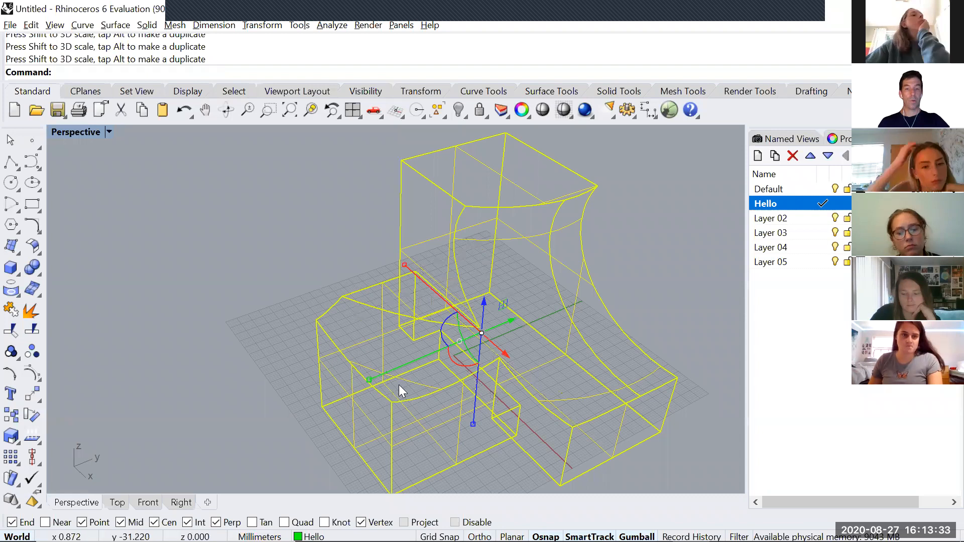
pyautogui.hotkey('ctrl', 'z')
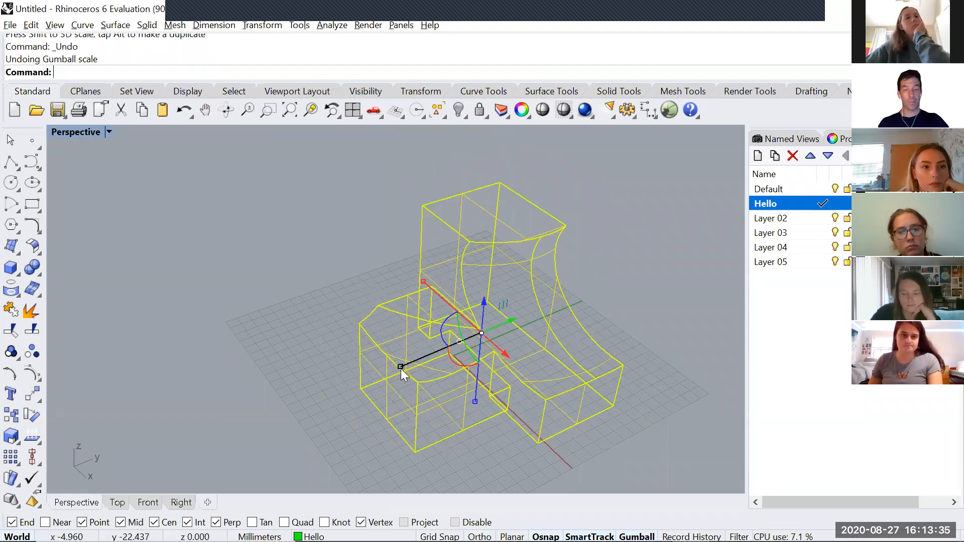
pyautogui.keyDown('shift'); pyautogui.moveTo(401, 369); pyautogui.dragTo(379, 383); pyautogui.keyUp('shift')
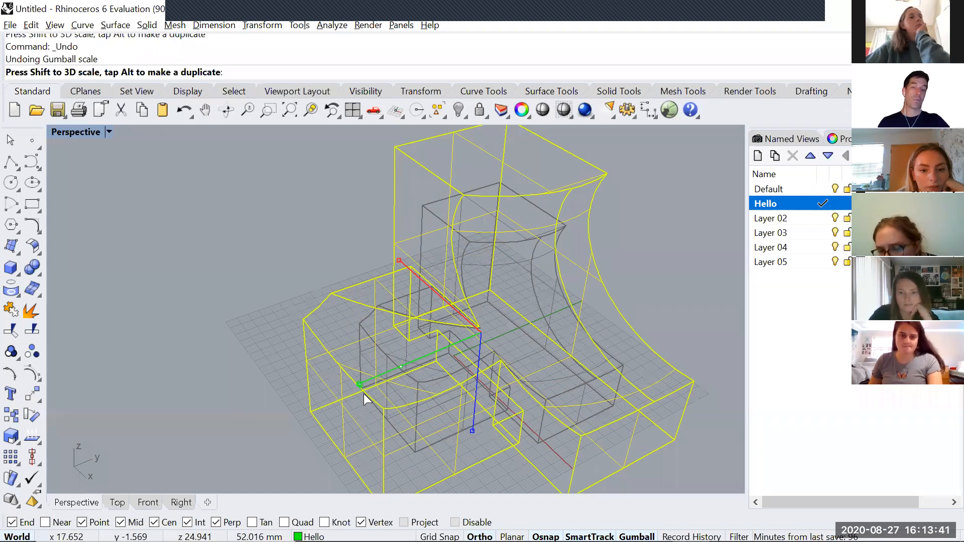
pyautogui.keyDown('shift'); pyautogui.moveTo(358, 398); pyautogui.dragTo(476, 406); pyautogui.keyUp('shift')
pyautogui.keyDown('shift'); pyautogui.moveTo(396, 374); pyautogui.dragTo(394, 368); pyautogui.keyUp('shift')
# - Scale the carved solid along the Y axis by a numeric Gumball factor of 2
pyautogui.click(394, 369)
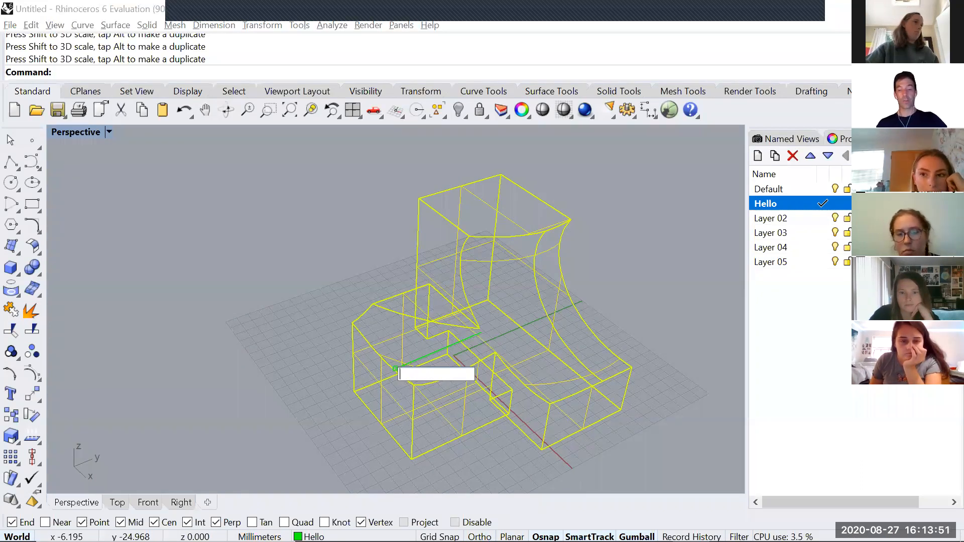
pyautogui.write('2')
pyautogui.press('Return')
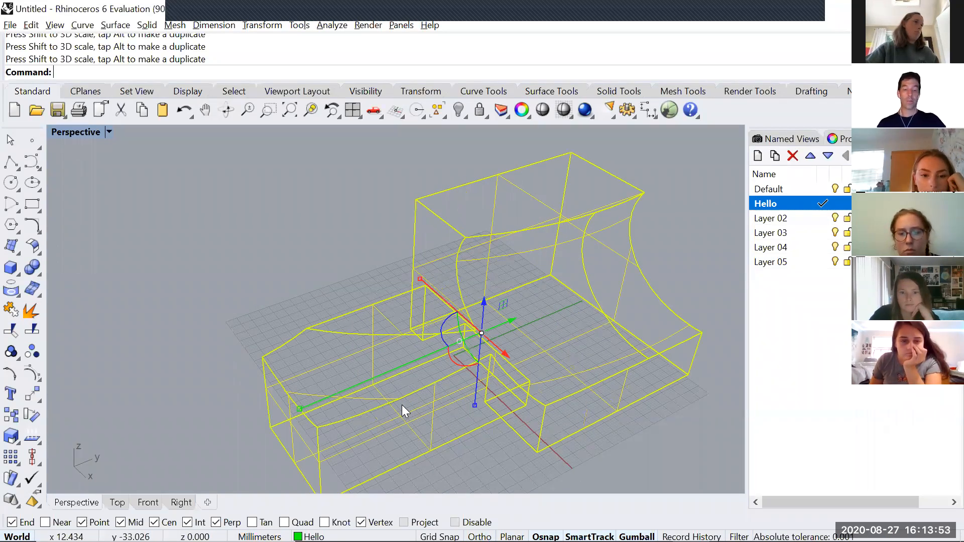
# - Undo the Gumball scales of the carved solid and the freehand moves made before them
pyautogui.hotkey('ctrl', 'z')
pyautogui.hotkey('ctrl', 'z')
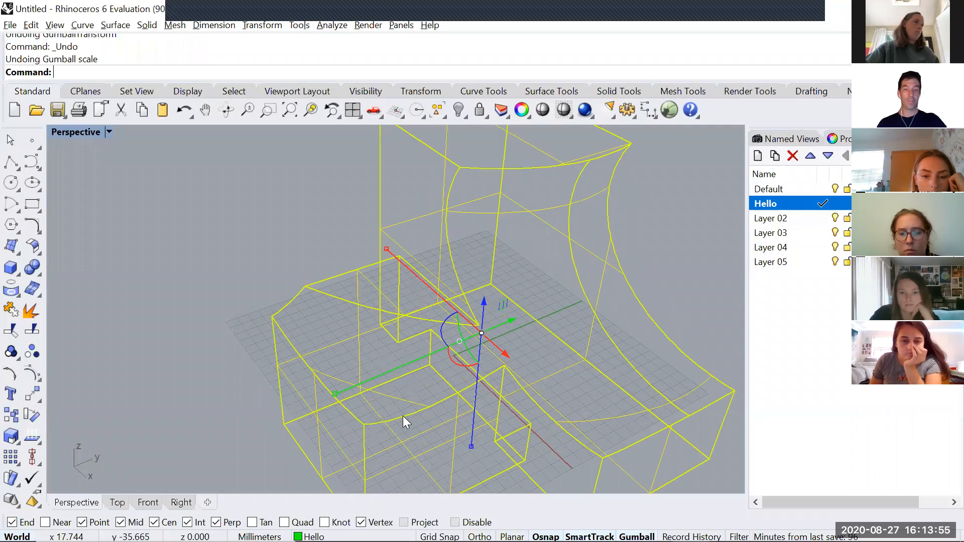
pyautogui.hotkey('ctrl', 'z')
pyautogui.hotkey('ctrl', 'z')
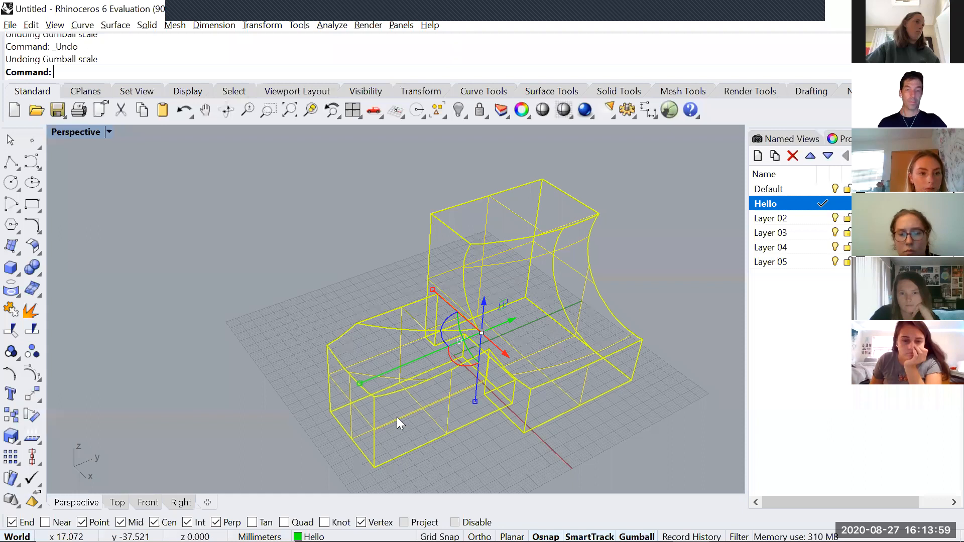
pyautogui.hotkey('ctrl', 'z')
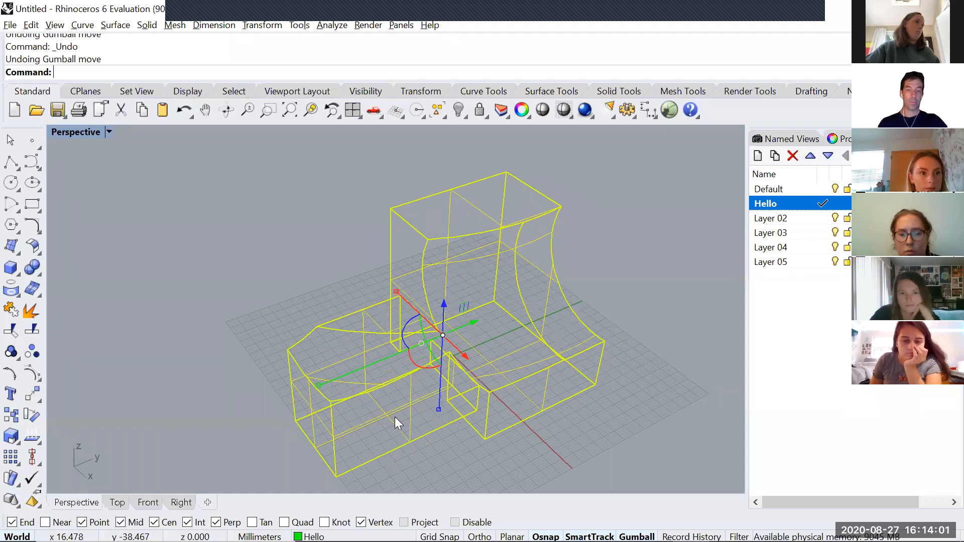
pyautogui.hotkey('ctrl', 'z')
pyautogui.hotkey('ctrl', 'z')
# - Shift the carved solid freehand in the positive Y direction with the Gumball
pyautogui.moveTo(398, 420); pyautogui.dragTo(389, 370, button='right')
pyautogui.moveTo(551, 272); pyautogui.dragTo(555, 285, button='right')
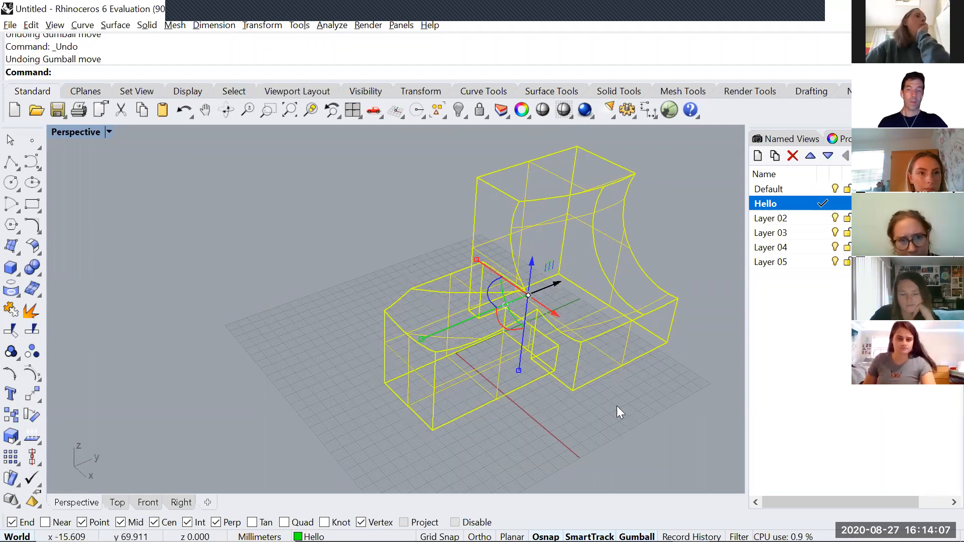
pyautogui.moveTo(617, 407); pyautogui.dragTo(623, 422, button='right')
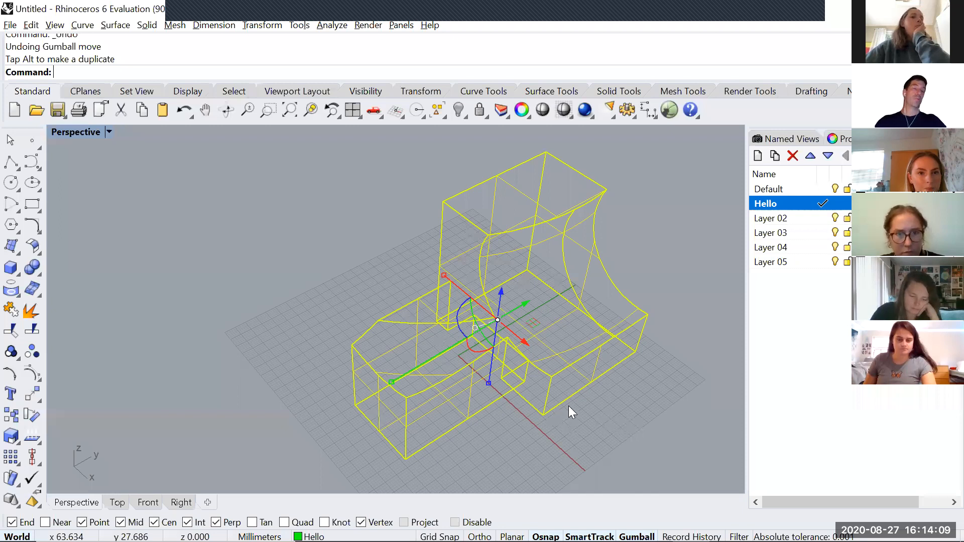
pyautogui.keyDown('shift'); pyautogui.moveTo(568, 406); pyautogui.dragTo(490, 397, button='right'); pyautogui.keyUp('shift')
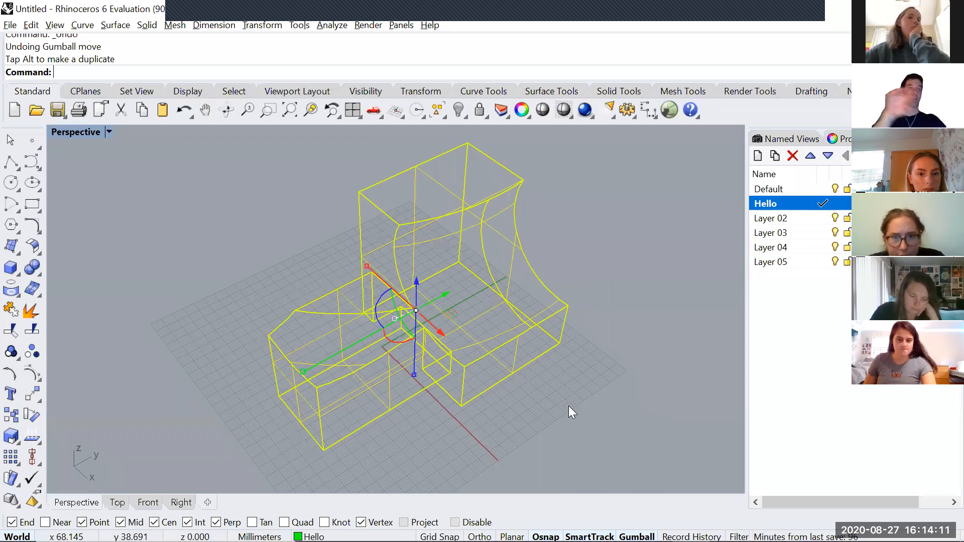